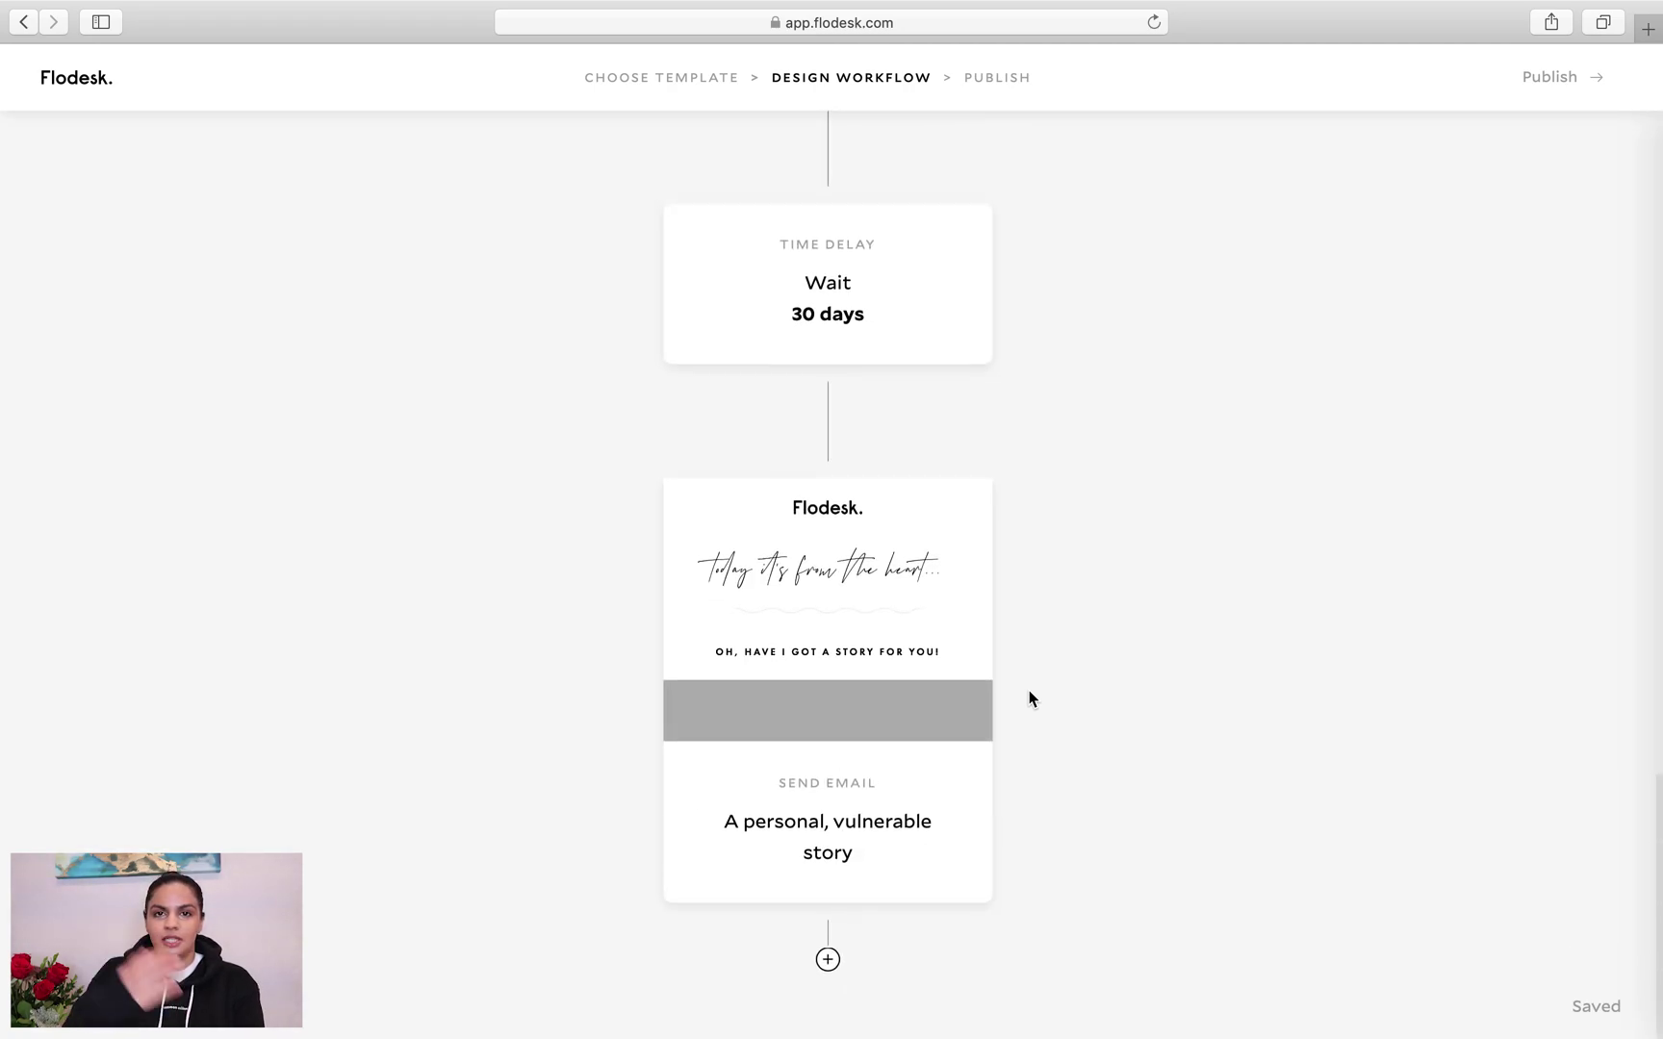
# Review the Welcome Sequence workflow from its start and open the settings for adding a trigger
pyautogui.scroll(20, 1028, 690)
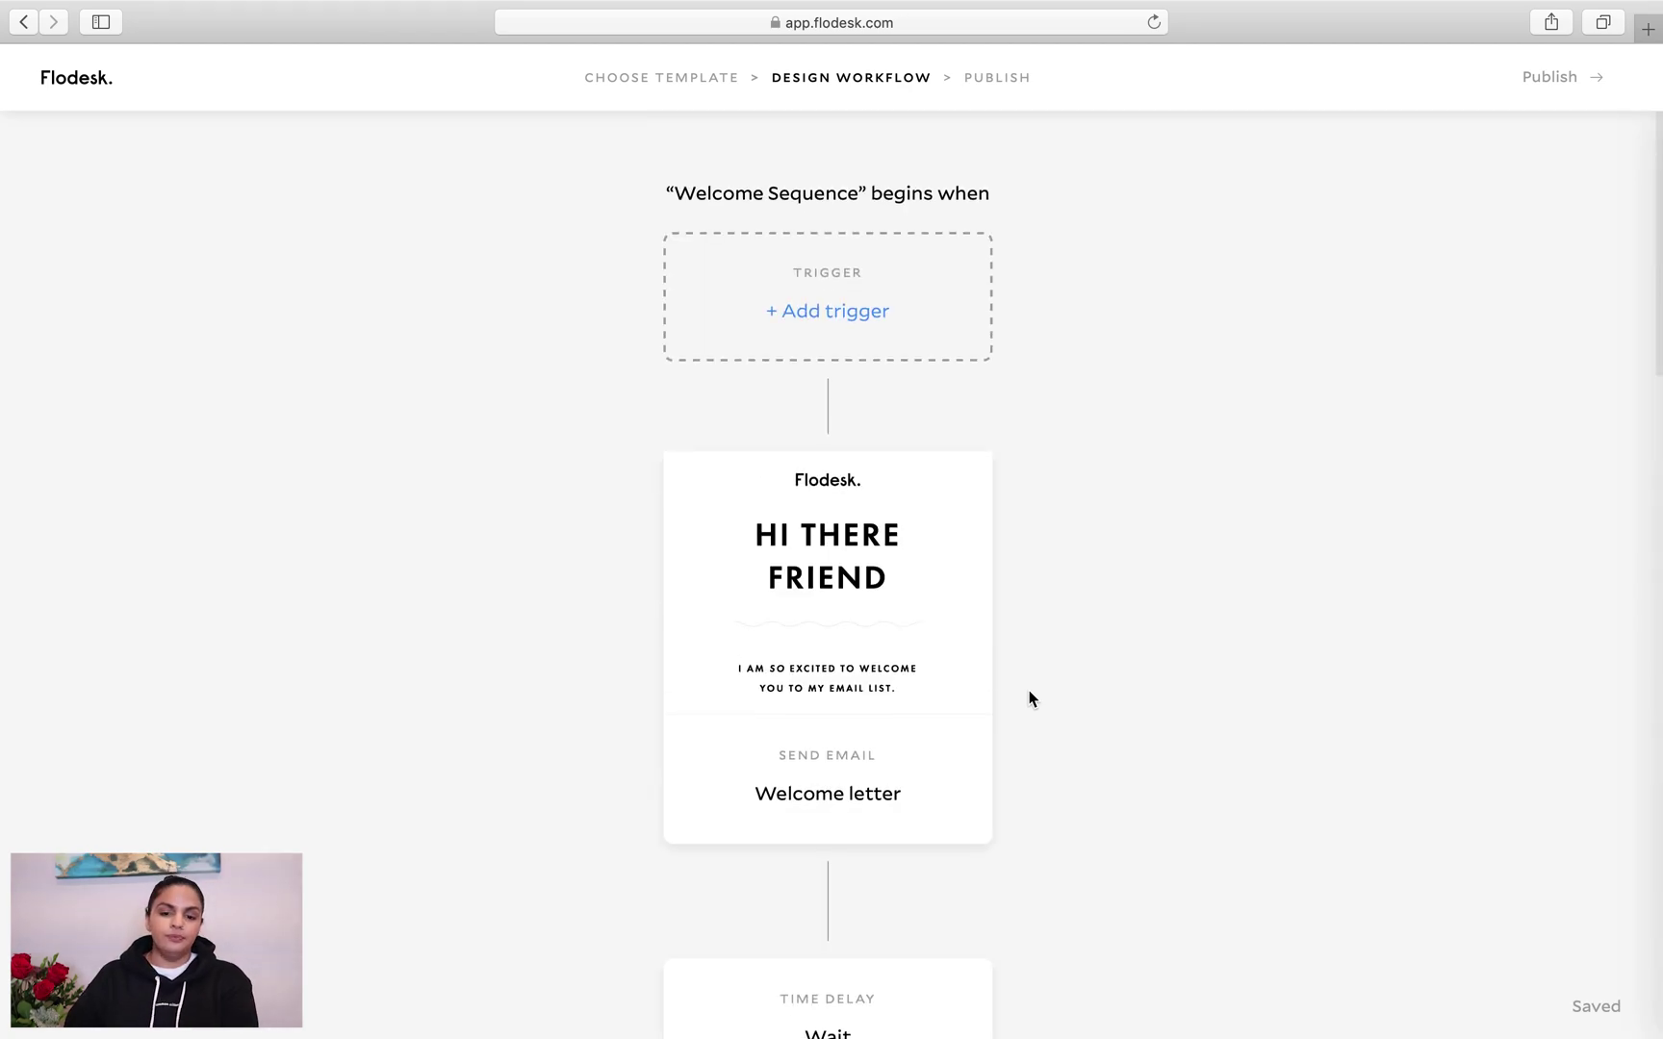
pyautogui.scroll(-3, 1029, 698)
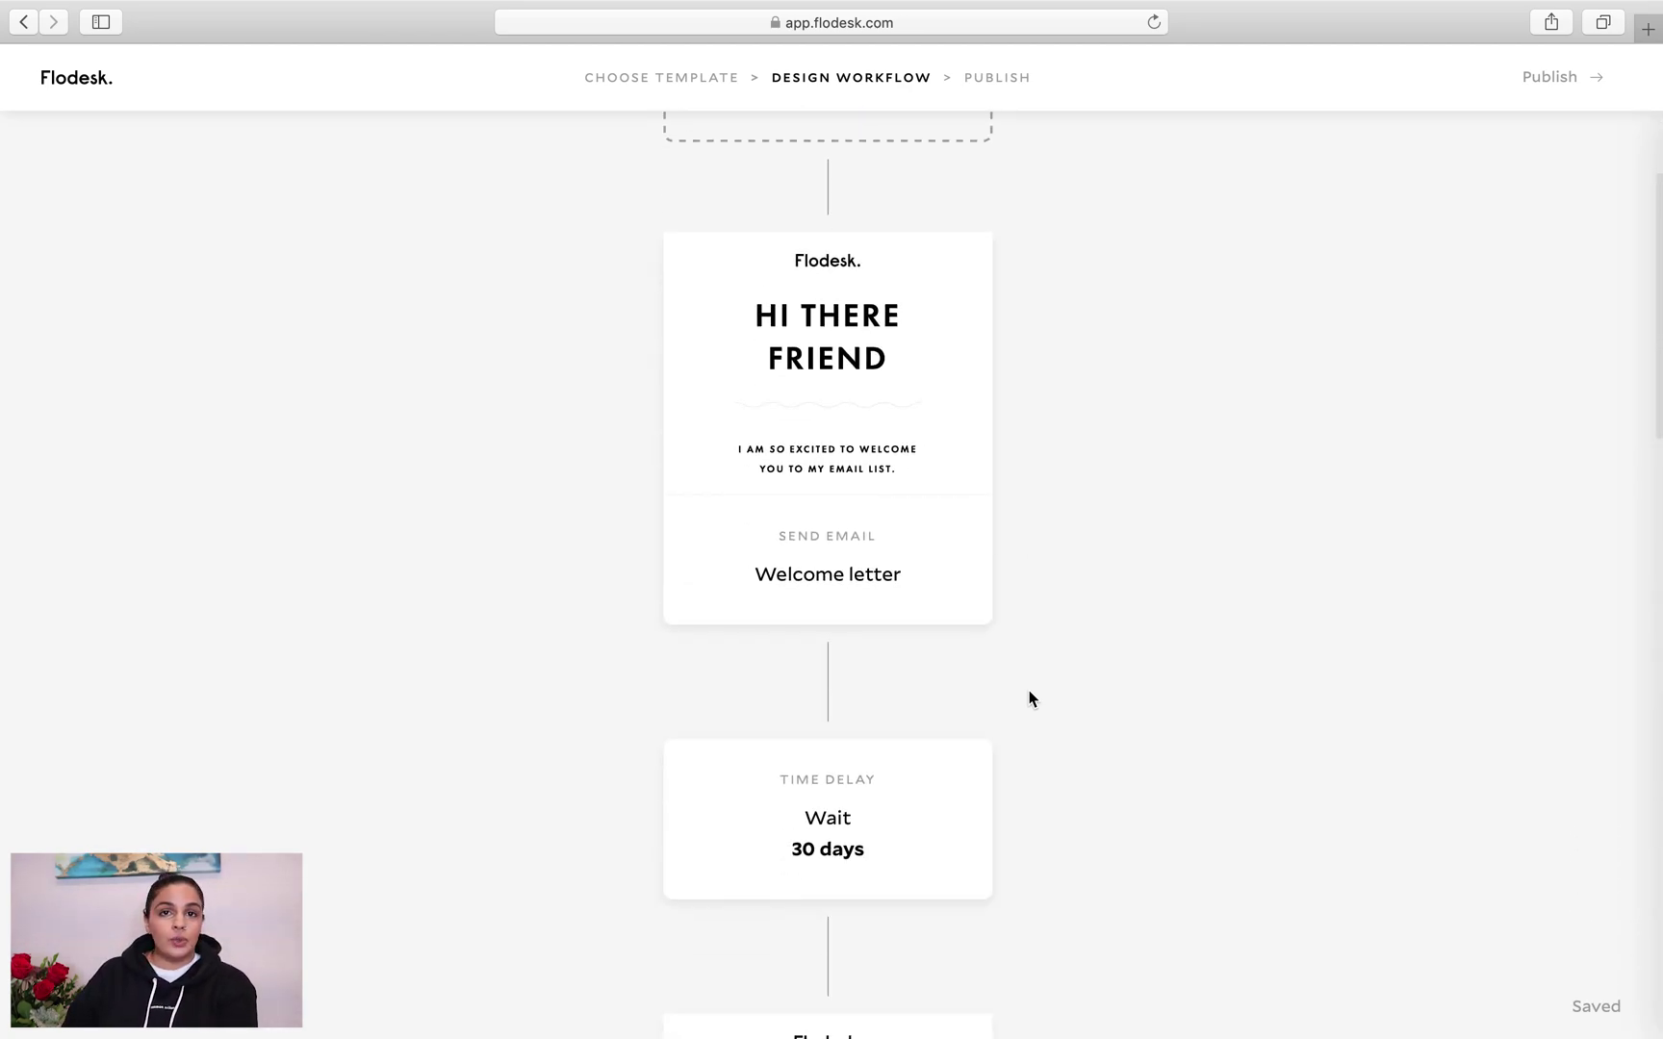
pyautogui.scroll(3, 1029, 699)
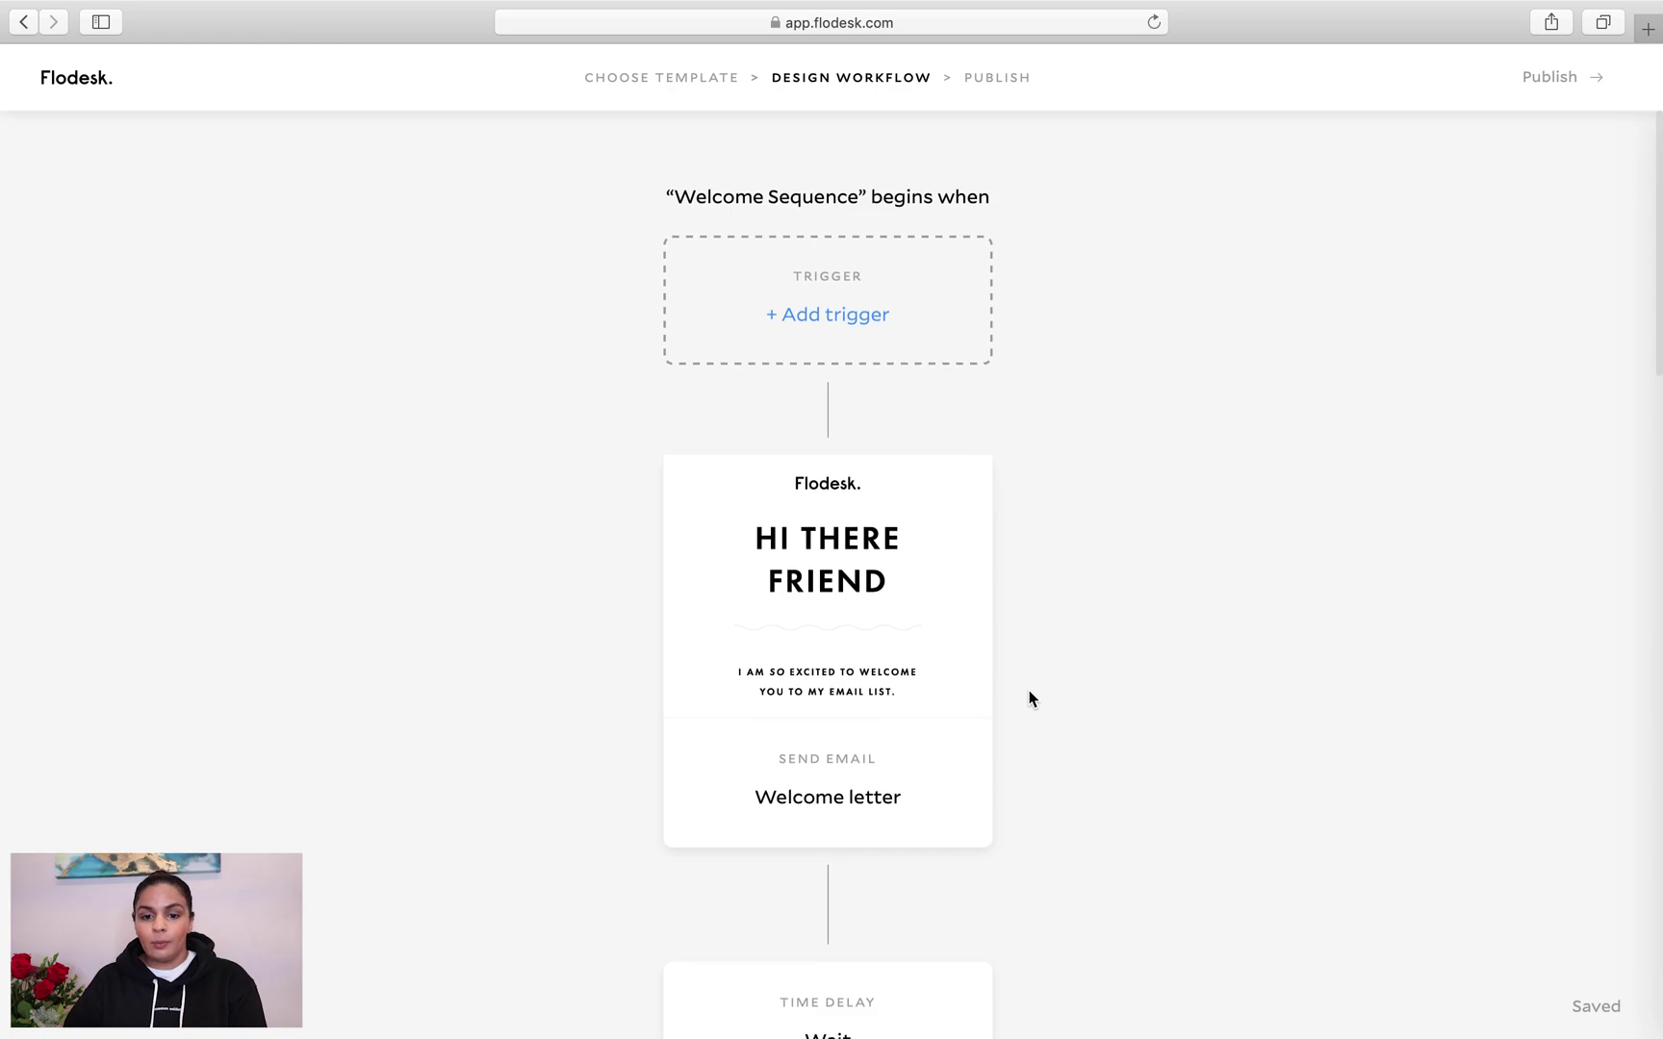
pyautogui.click(833, 313)
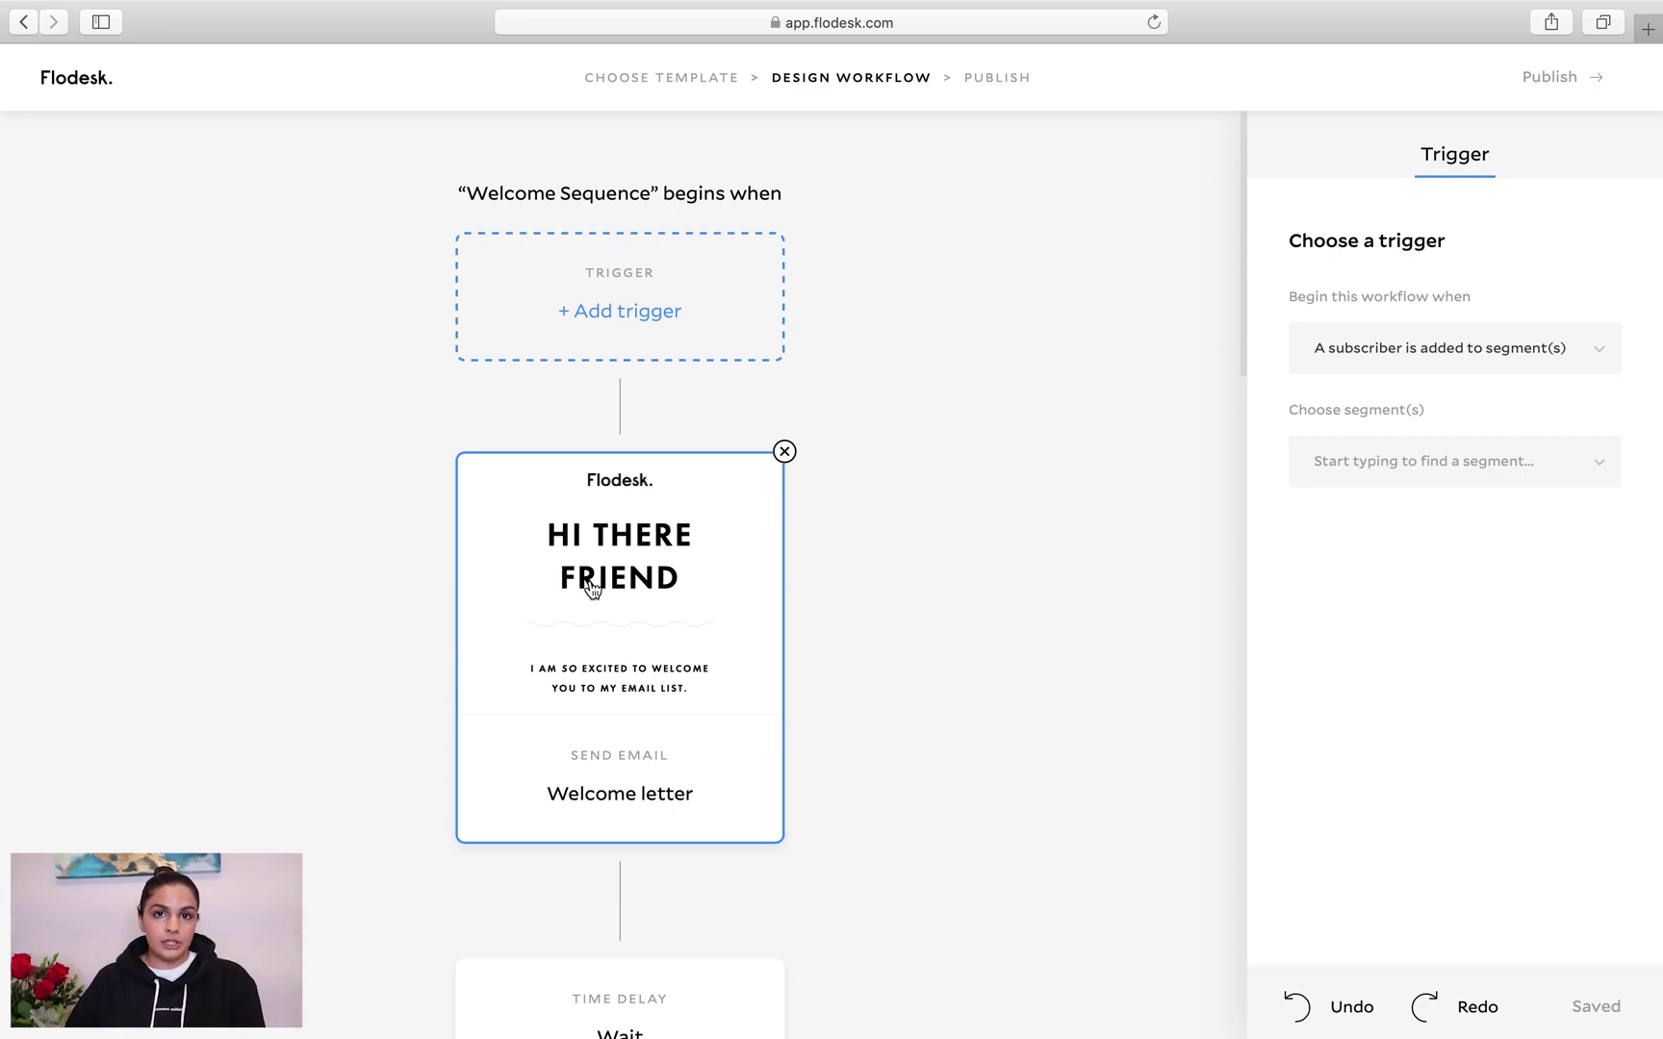
pyautogui.scroll(-1, 592, 589)
pyautogui.scroll(1, 593, 589)
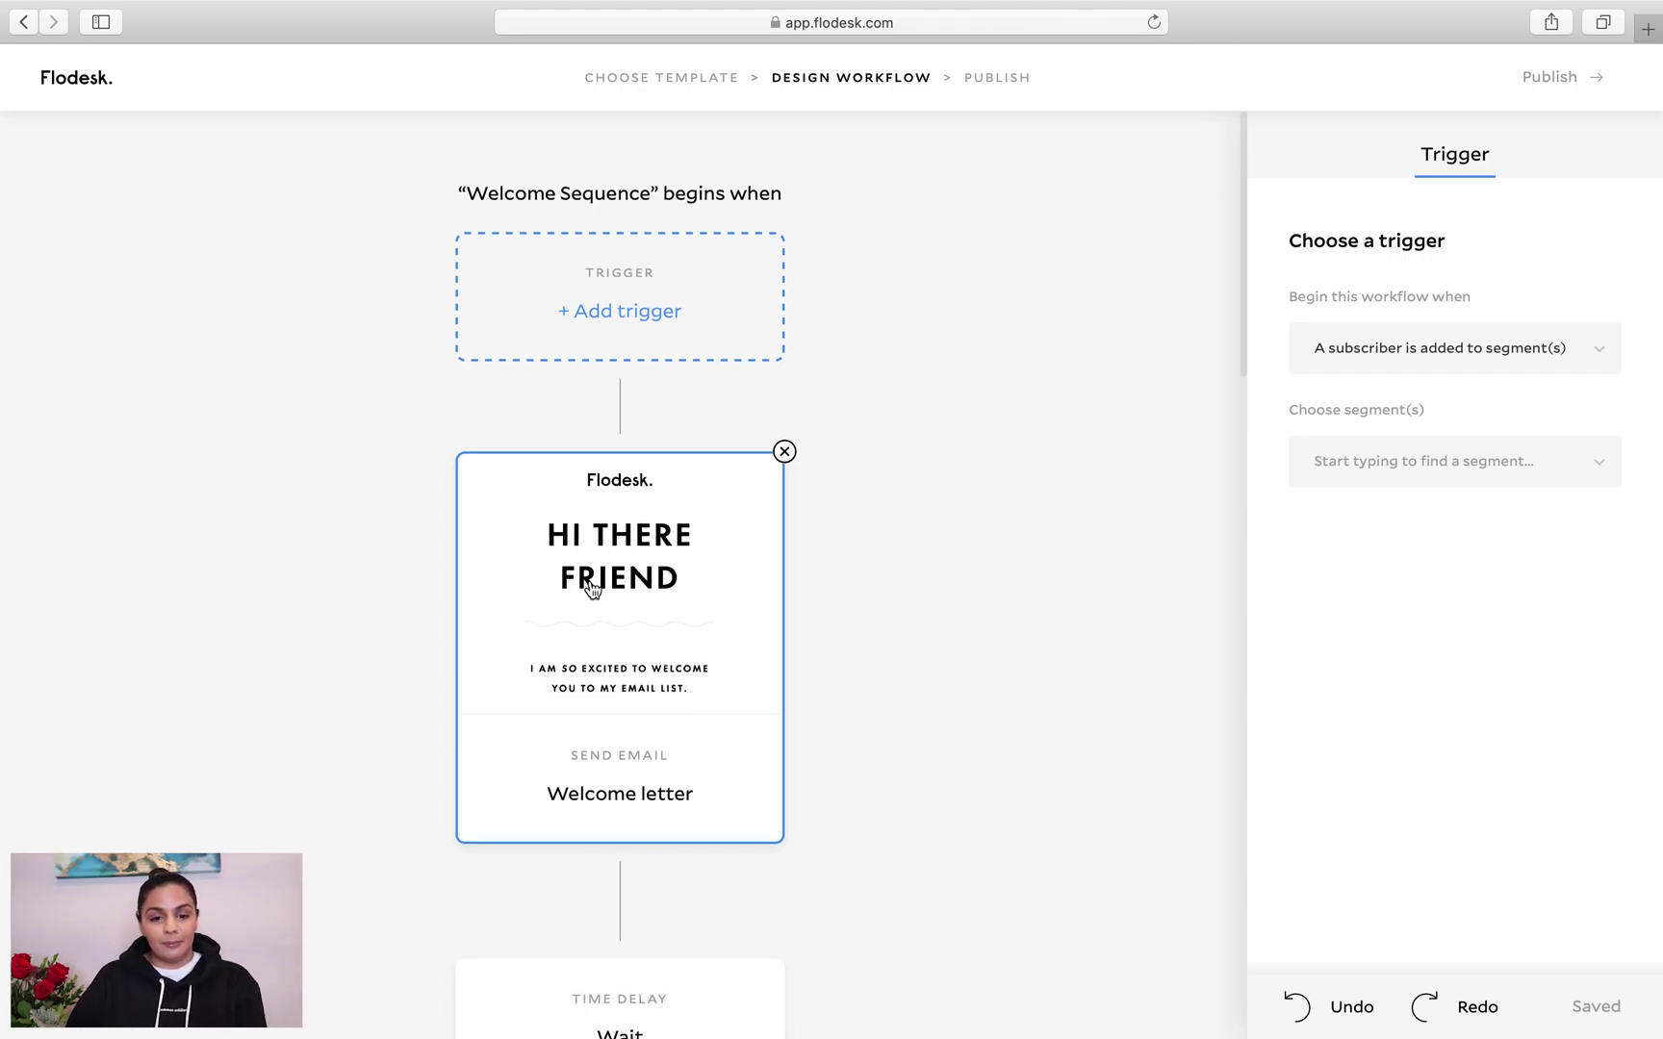
# Open the settings of the Welcome letter email step and change its sender to the no-reply address
pyautogui.click(593, 589)
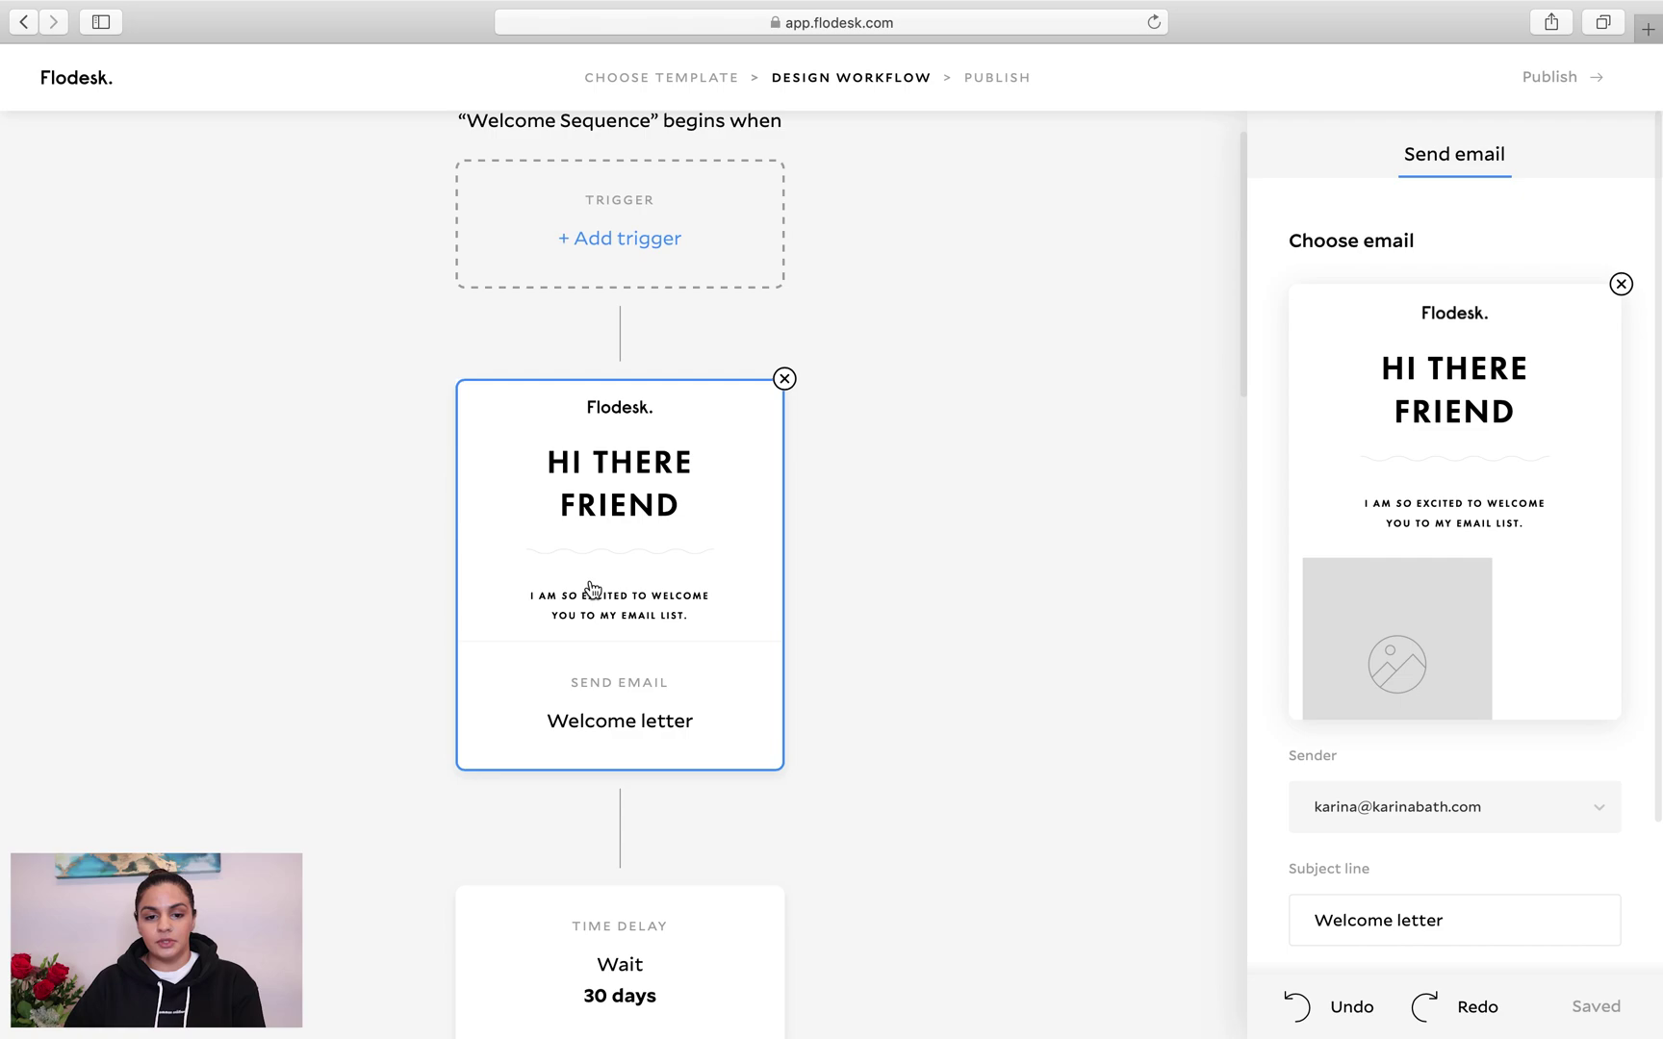
pyautogui.moveTo(1310, 605)
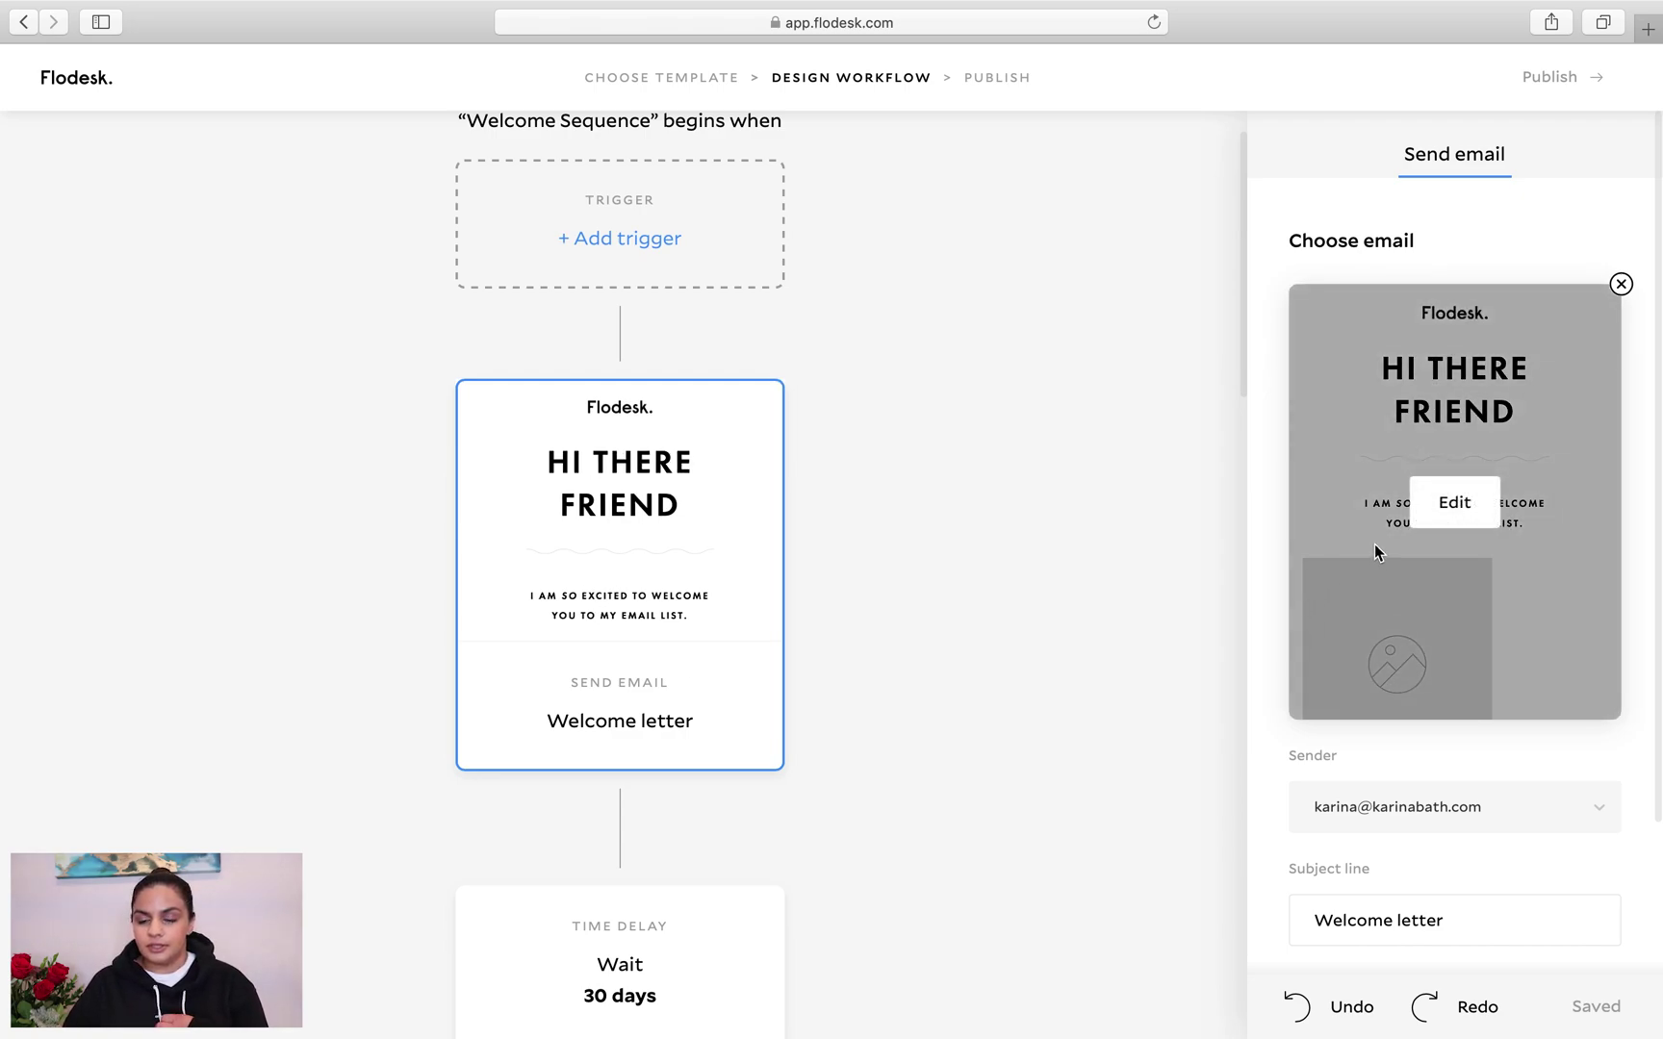
pyautogui.click(1429, 812)
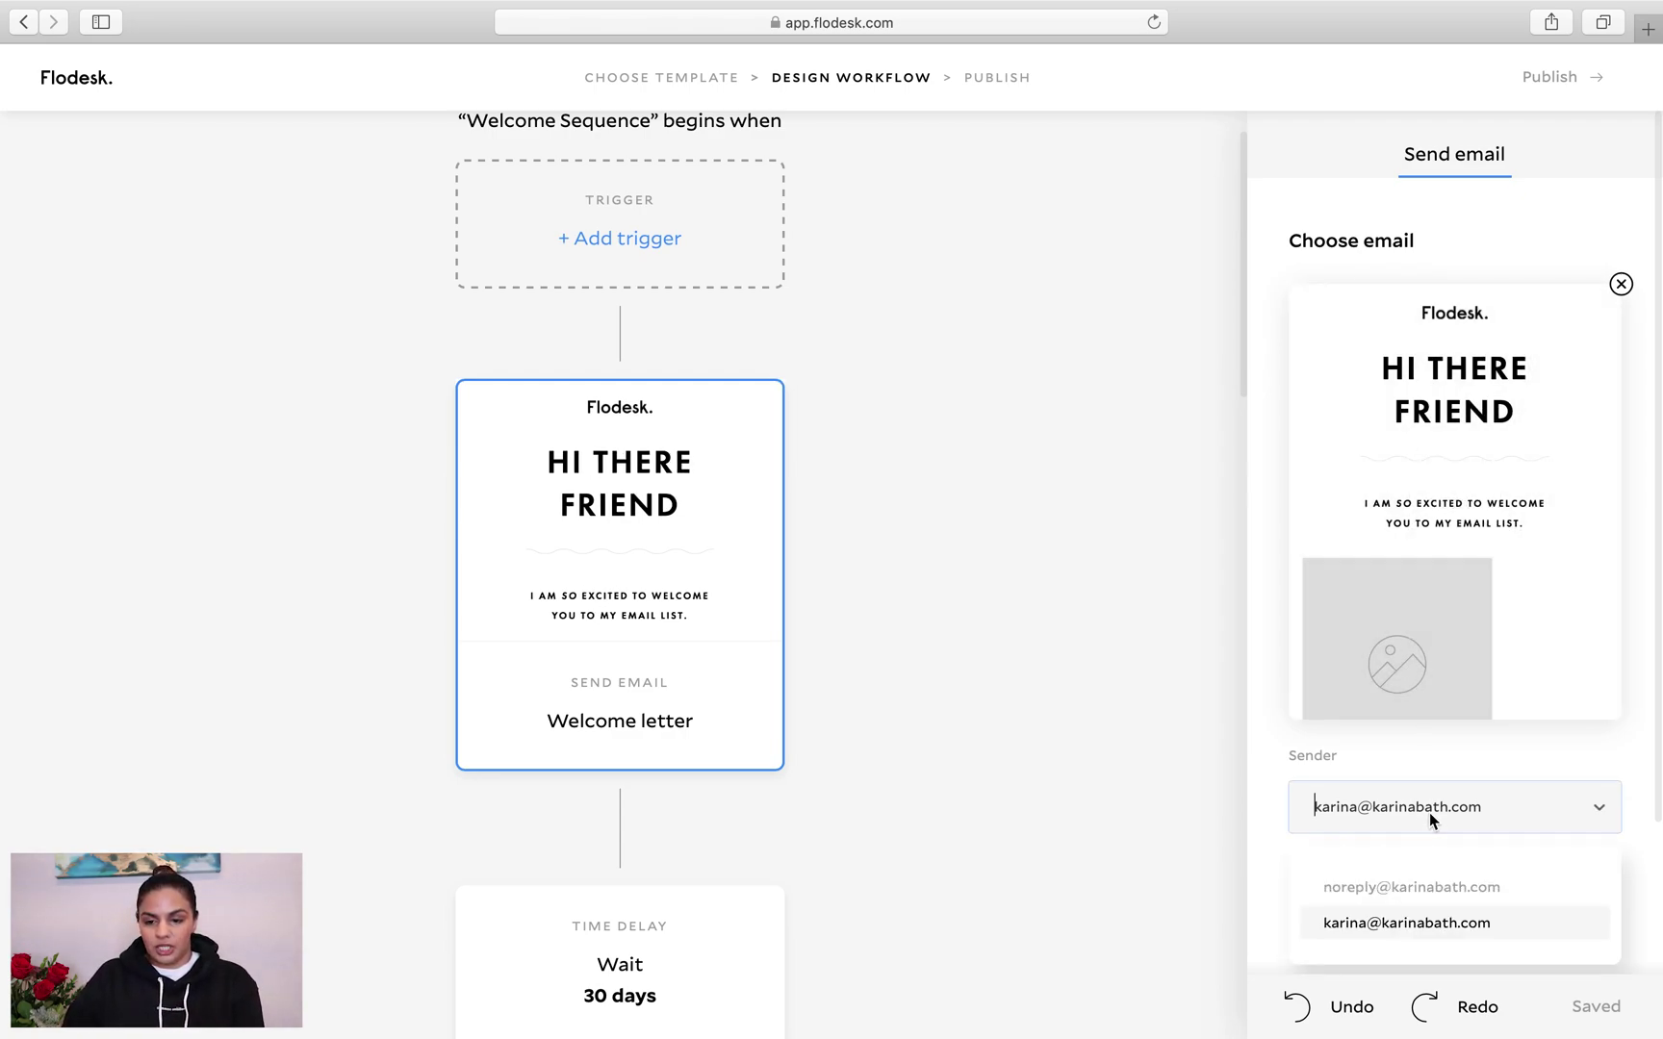
pyautogui.click(1461, 887)
pyautogui.scroll(-3, 1447, 779)
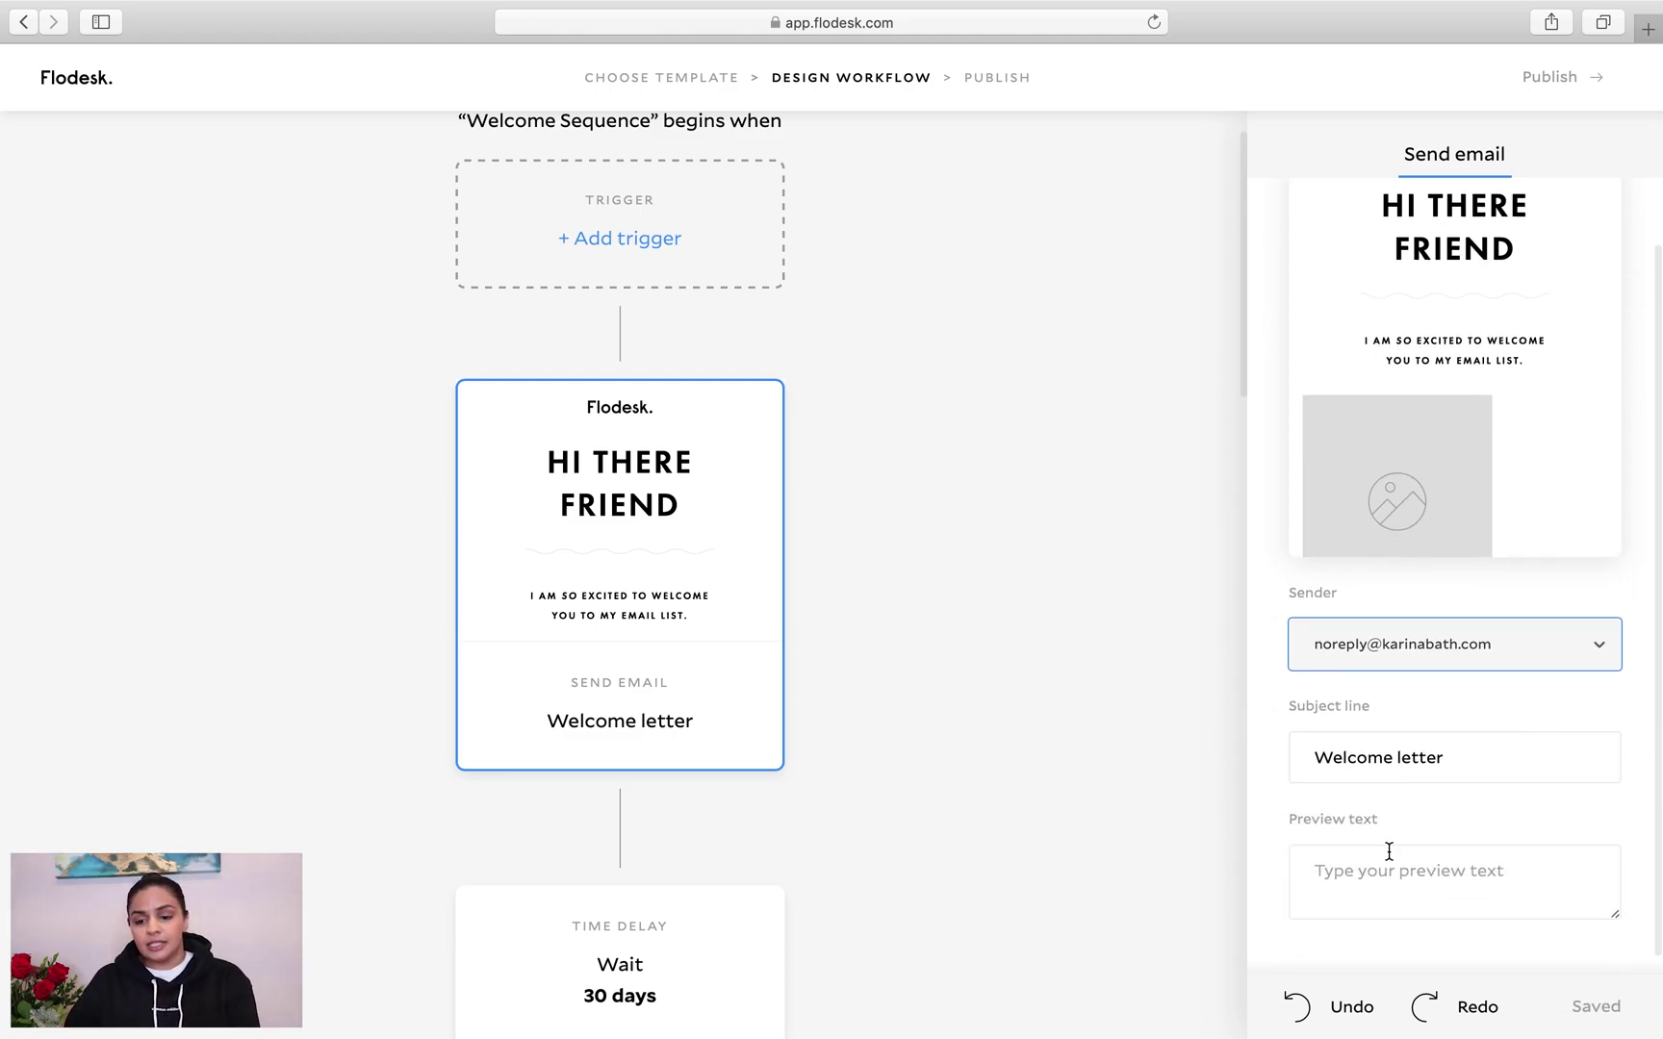
# Open the Welcome letter email for editing and look over its heading and image layout
pyautogui.moveTo(1526, 246)
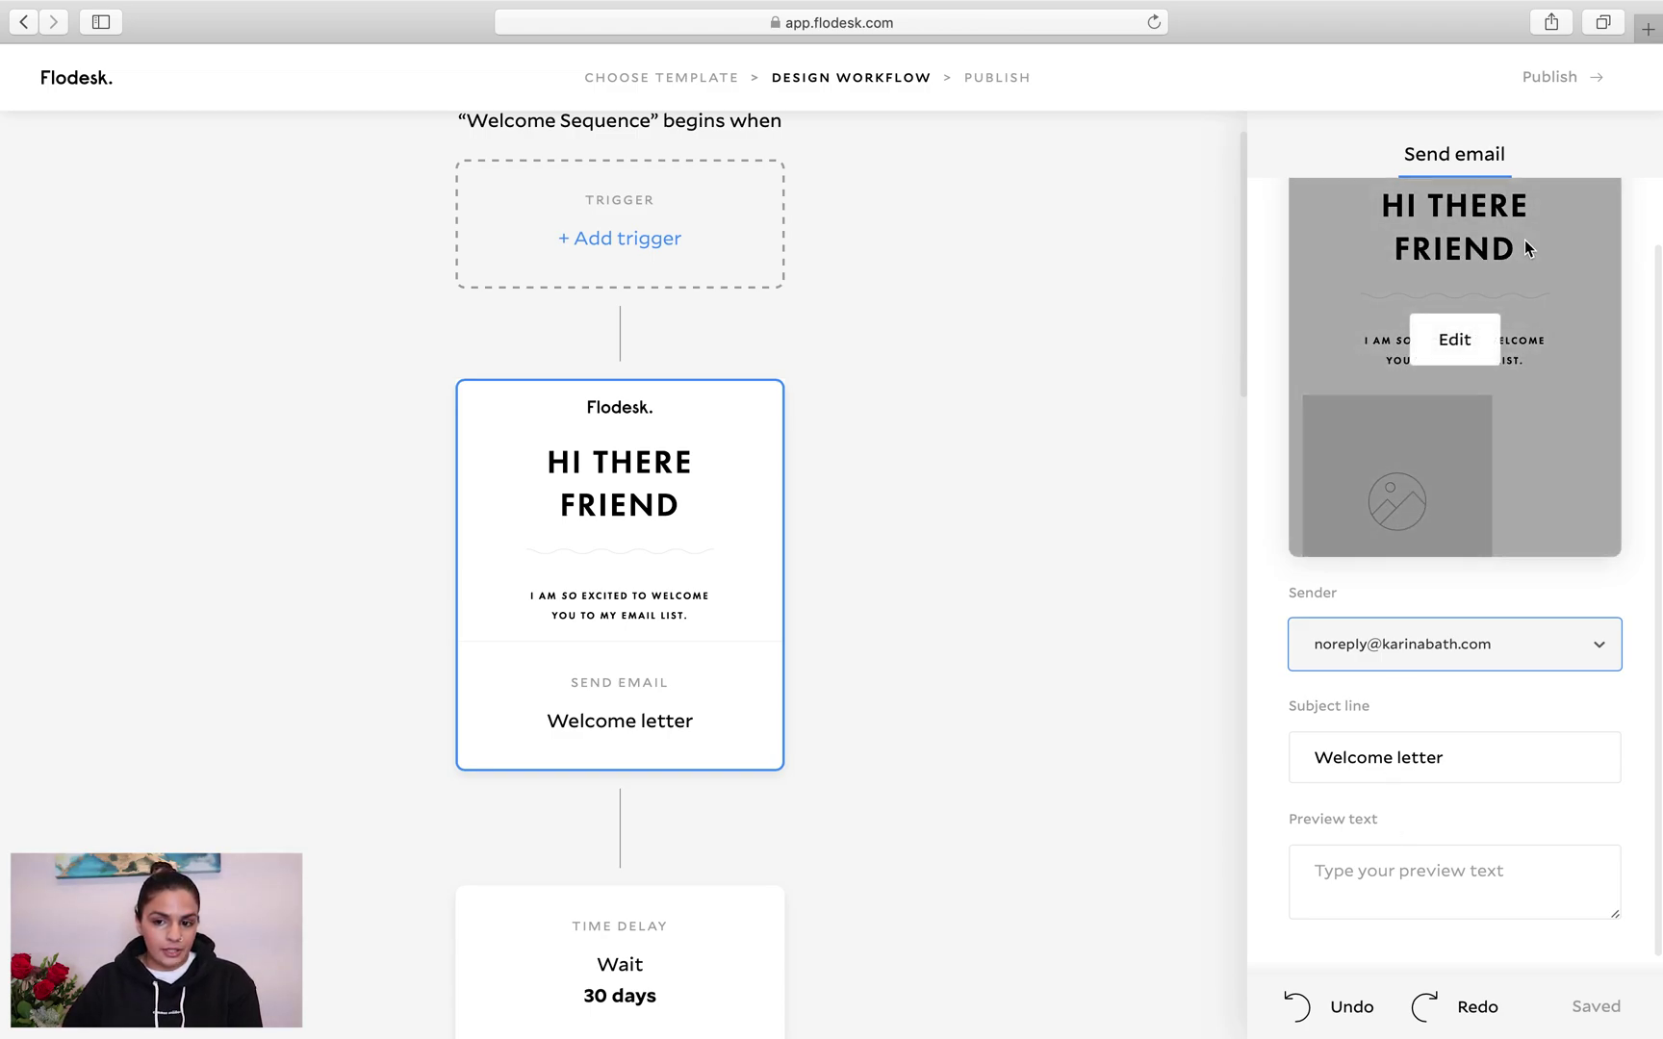
pyautogui.click(1447, 345)
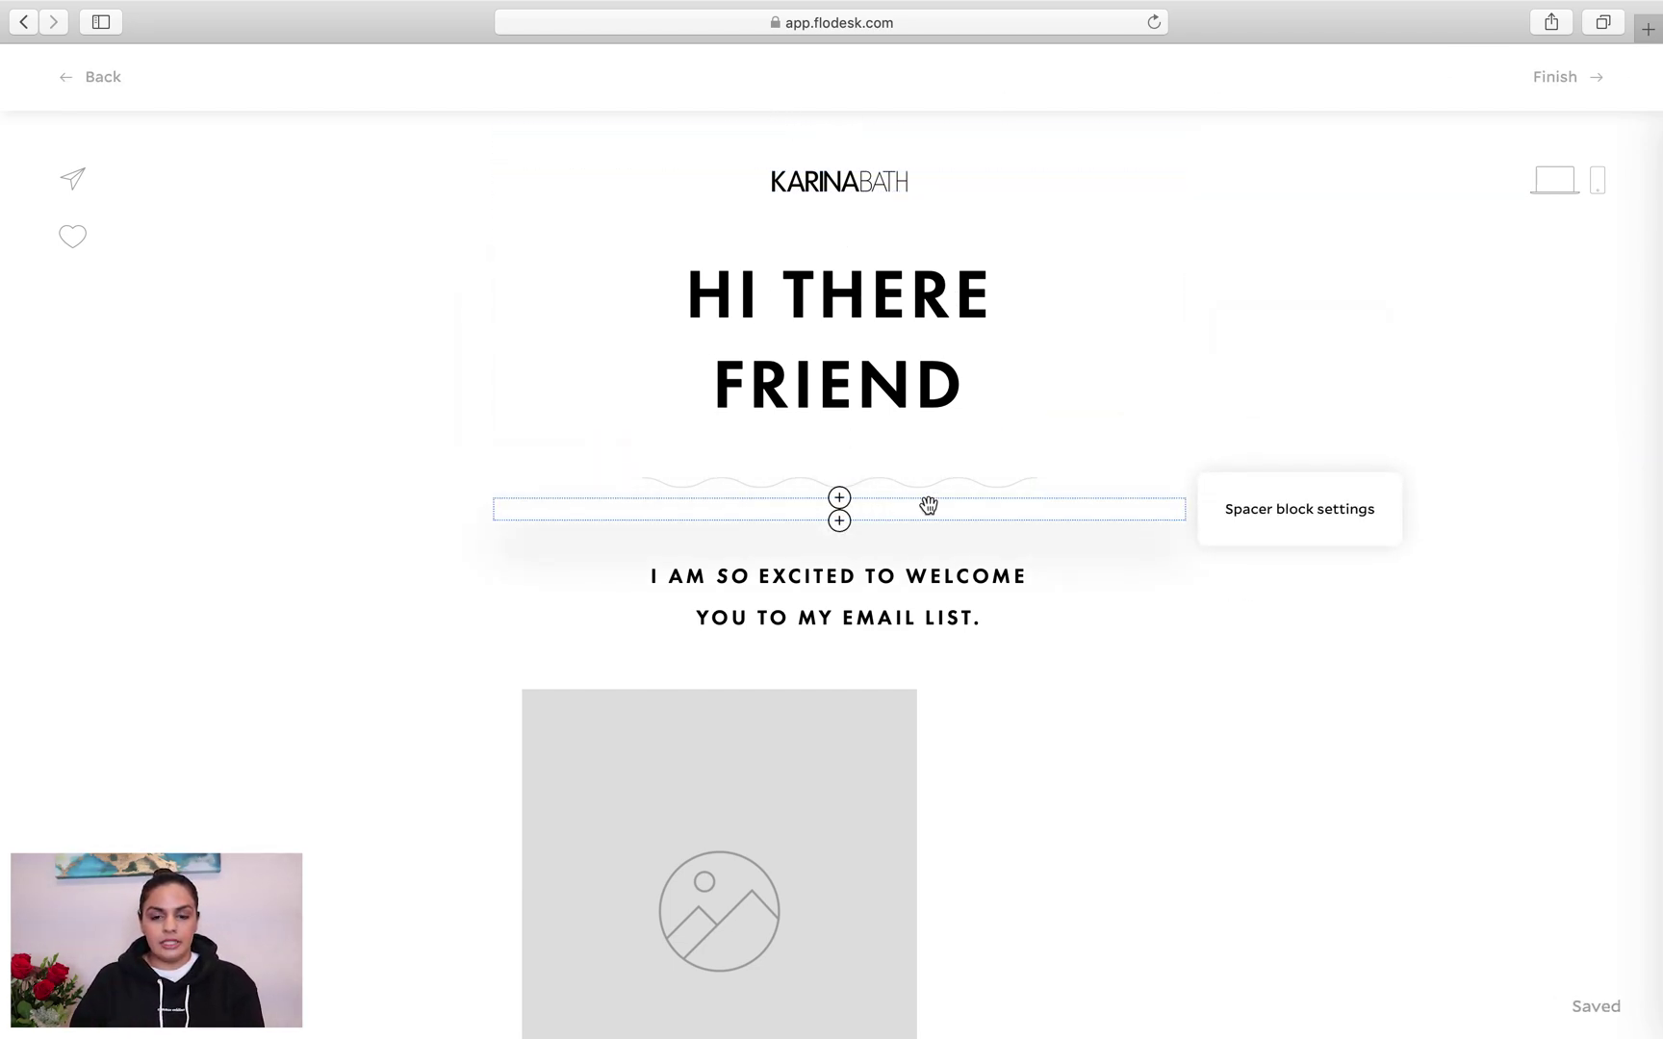
pyautogui.scroll(-5, 927, 505)
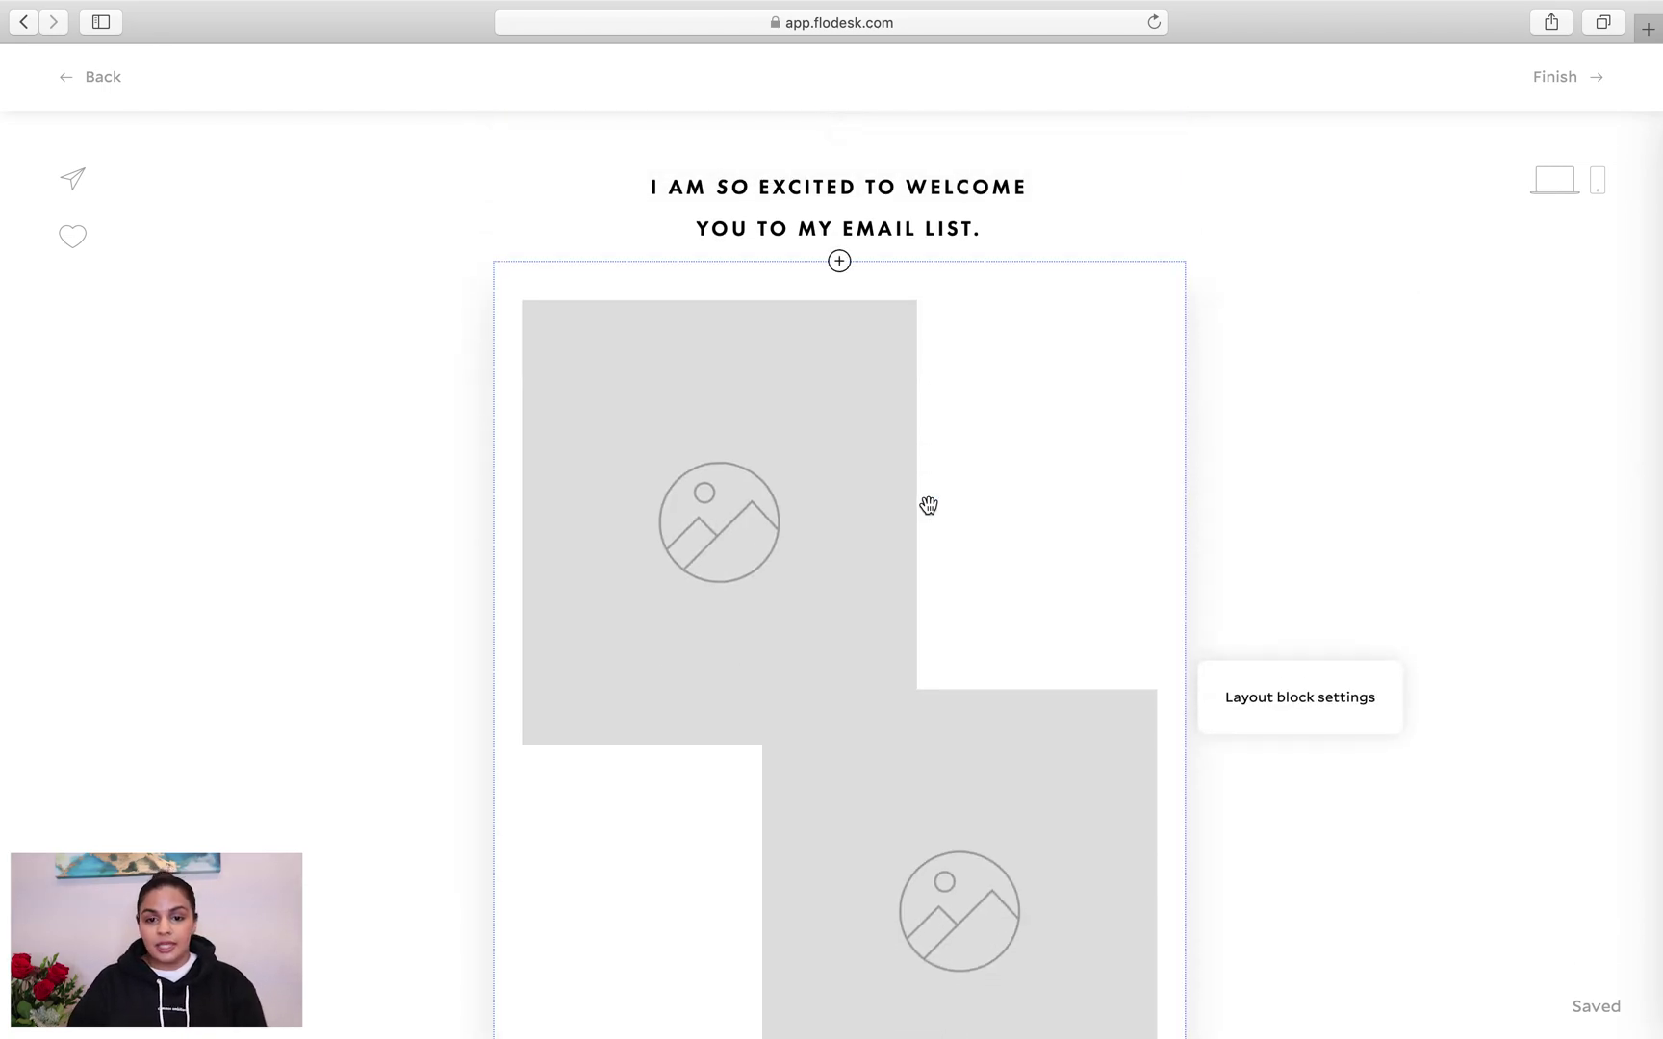
pyautogui.scroll(5, 928, 505)
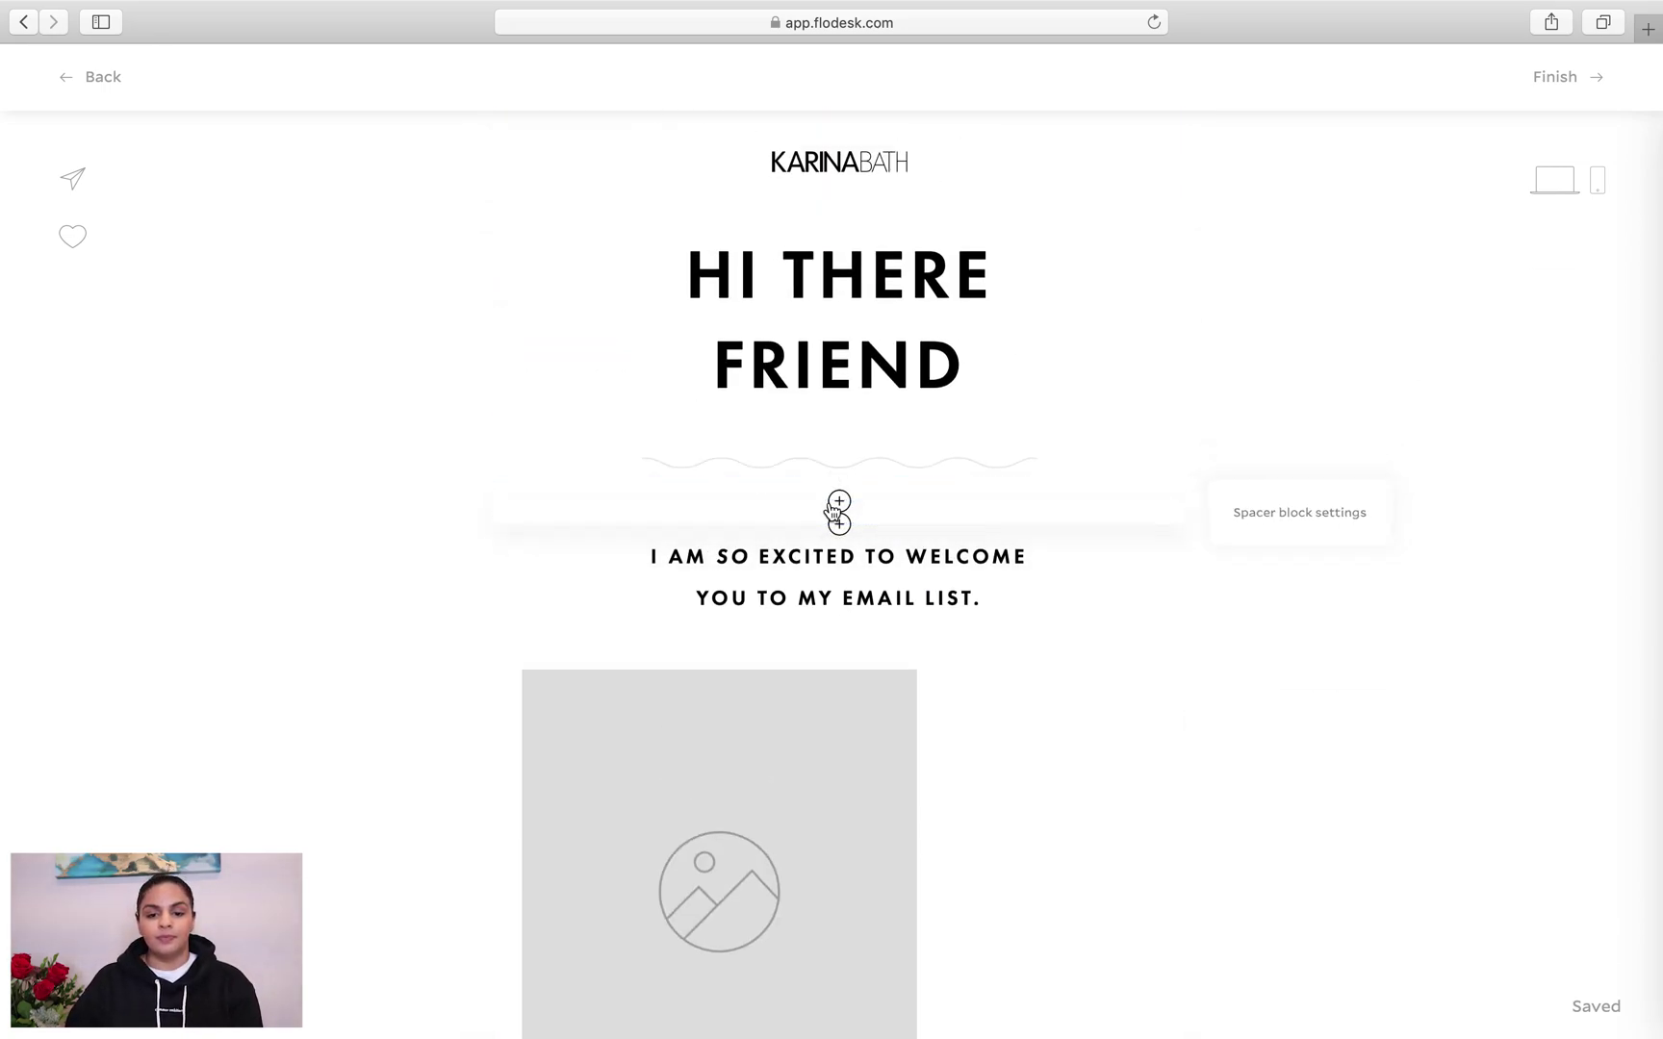
# View the block types available below the wavy divider and delete the text block "I am so excited to welcome you to my email list."
pyautogui.click(839, 524)
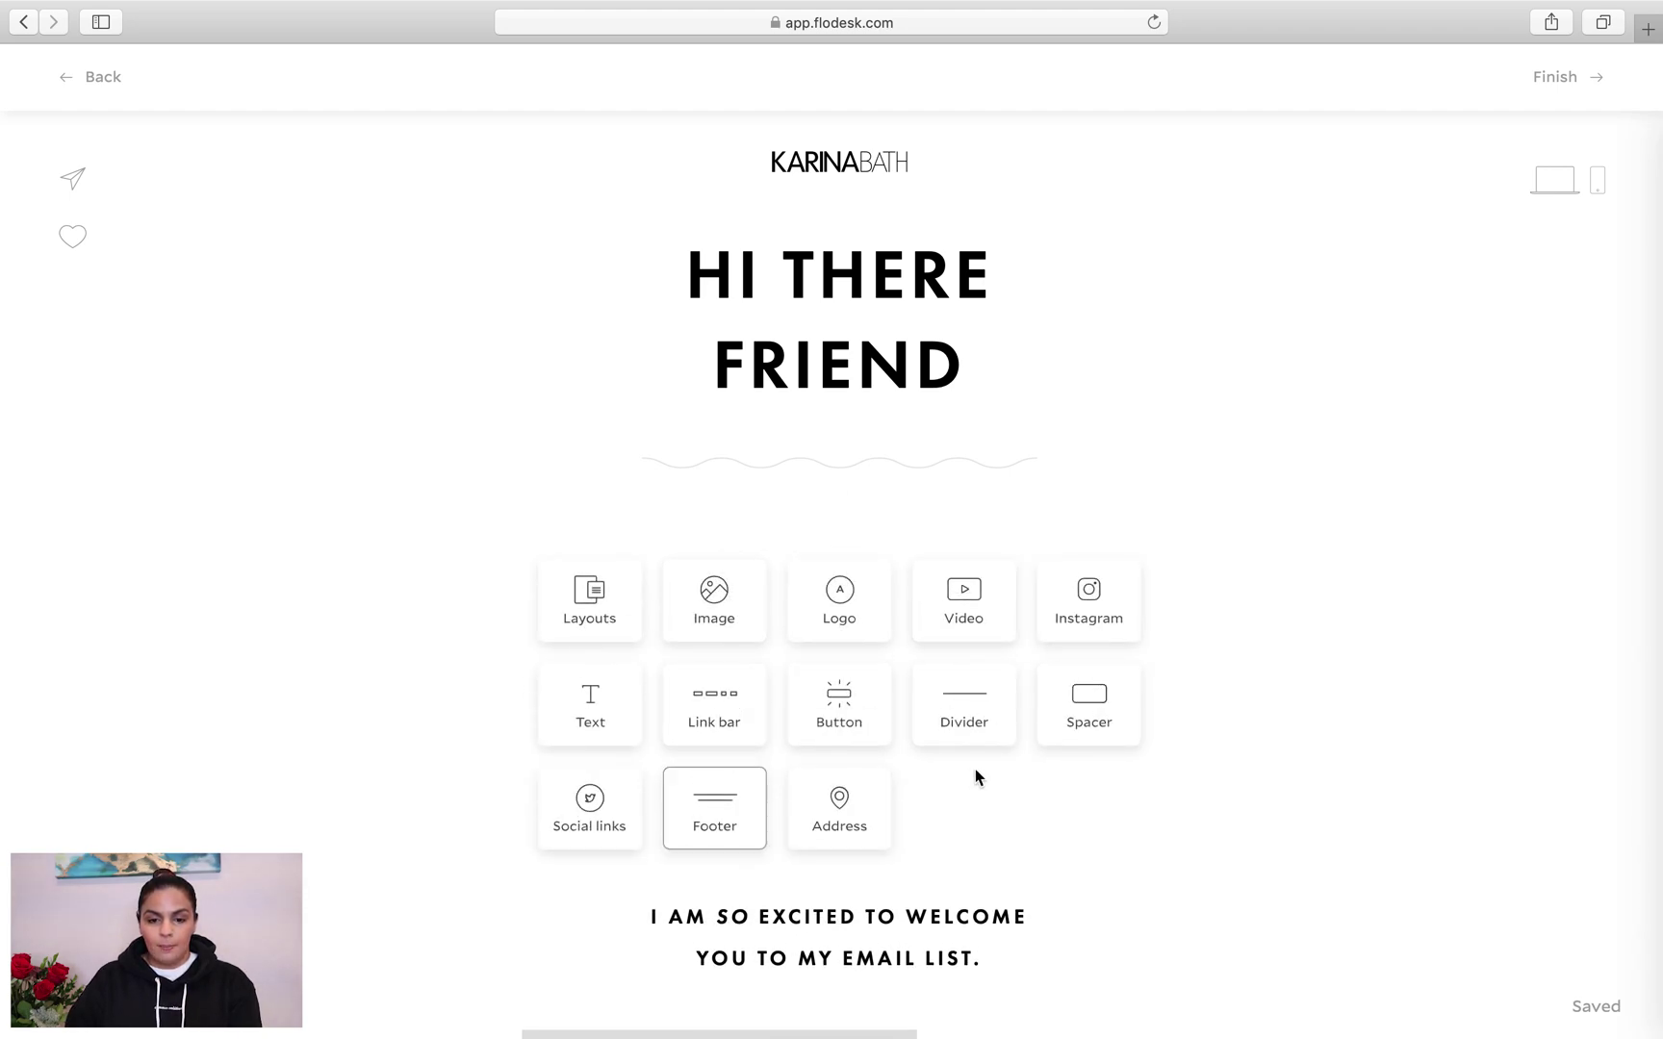
pyautogui.click(898, 474)
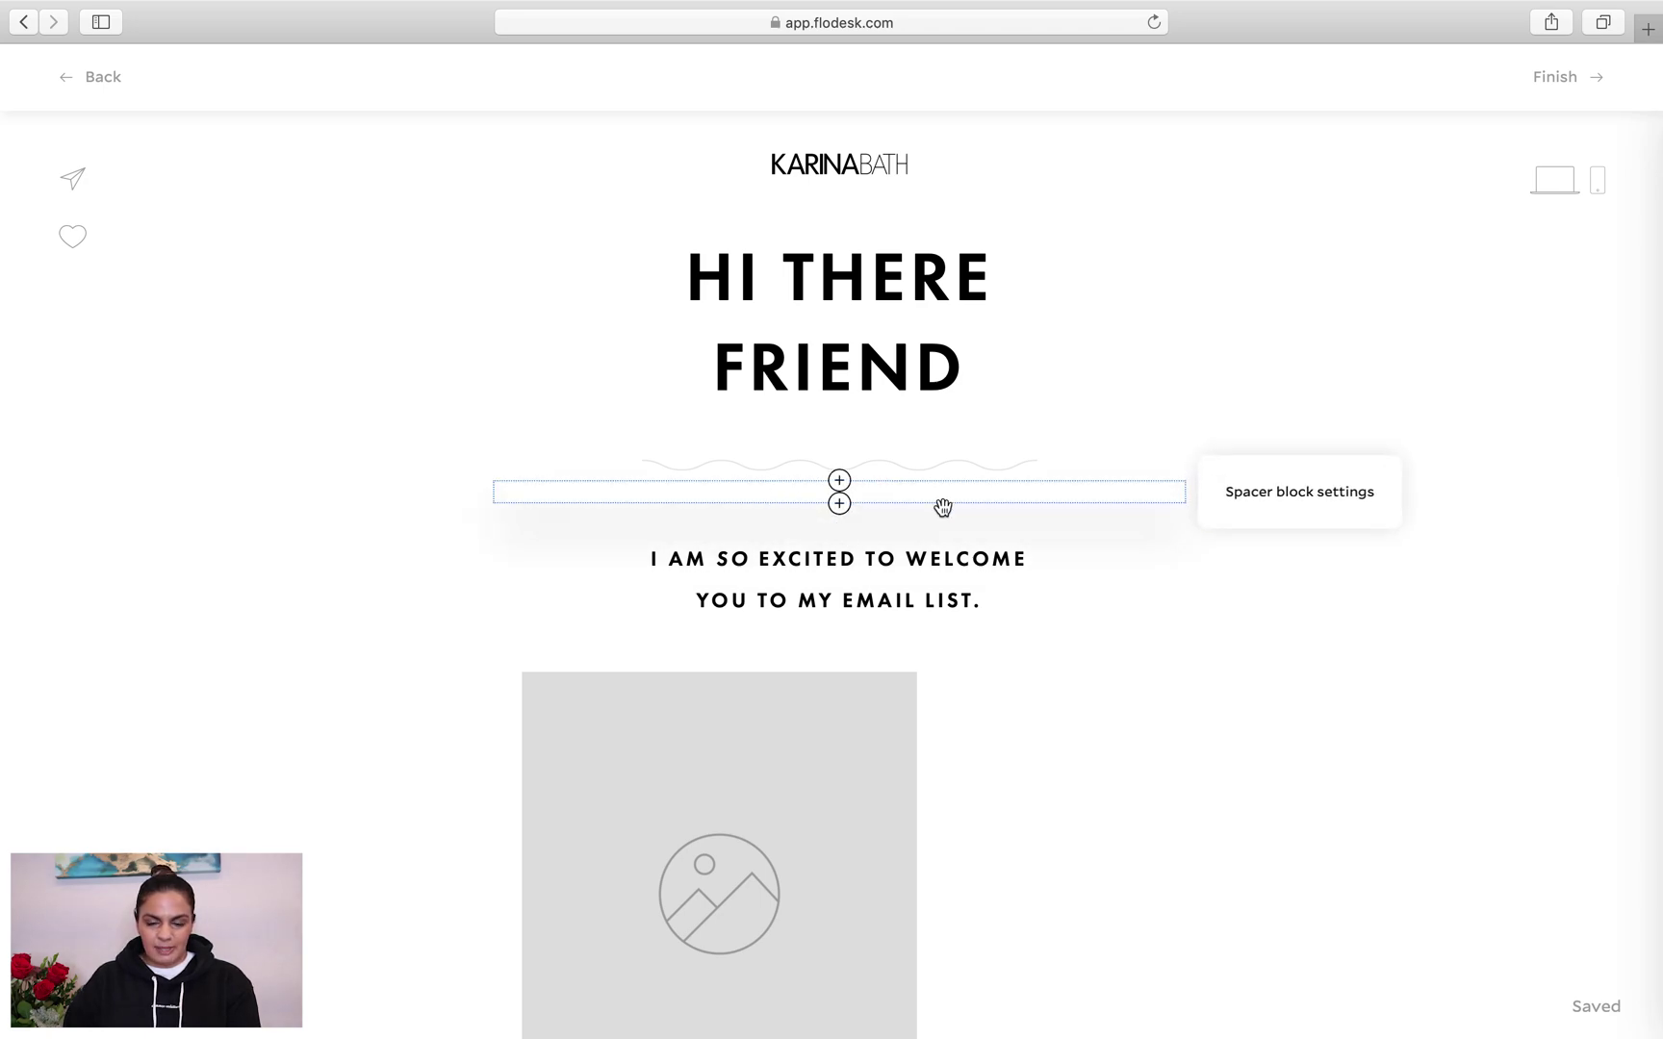
pyautogui.click(846, 561)
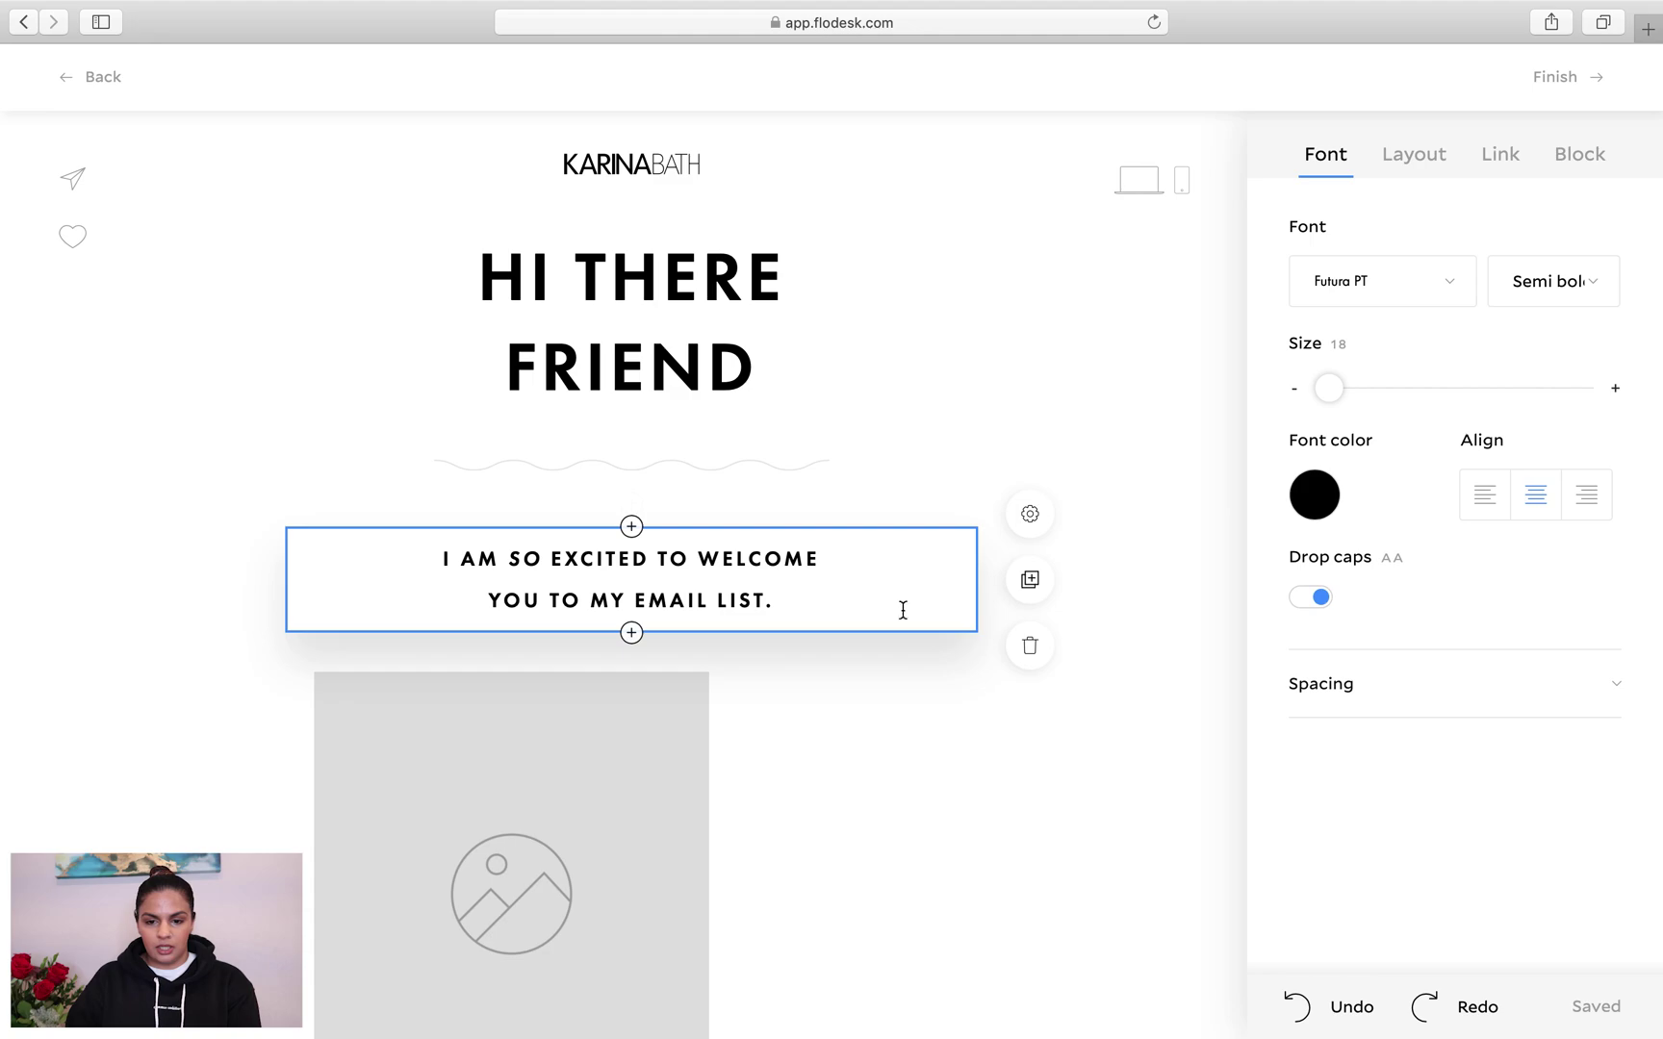
pyautogui.click(1031, 647)
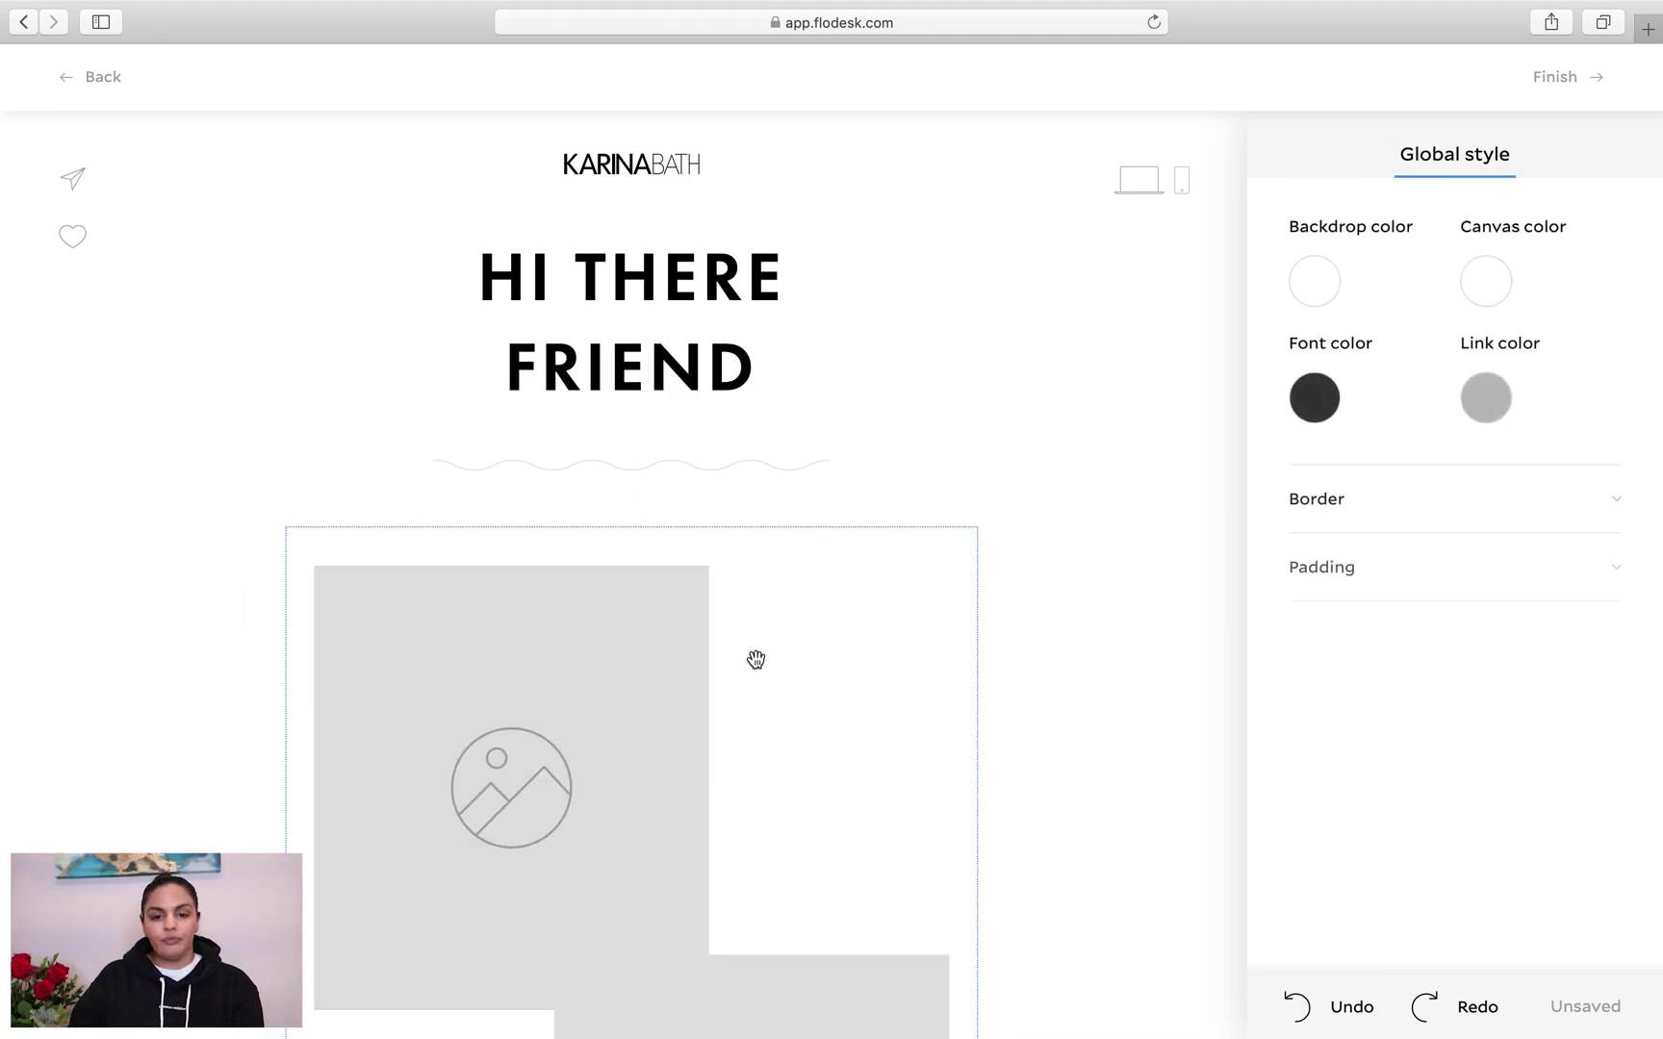
# Replace the two-image layout below the divider with the image and text layout "The Post That Got Everyone Talking"
pyautogui.click(575, 688)
pyautogui.scroll(-2, 574, 647)
pyautogui.scroll(-1, 575, 648)
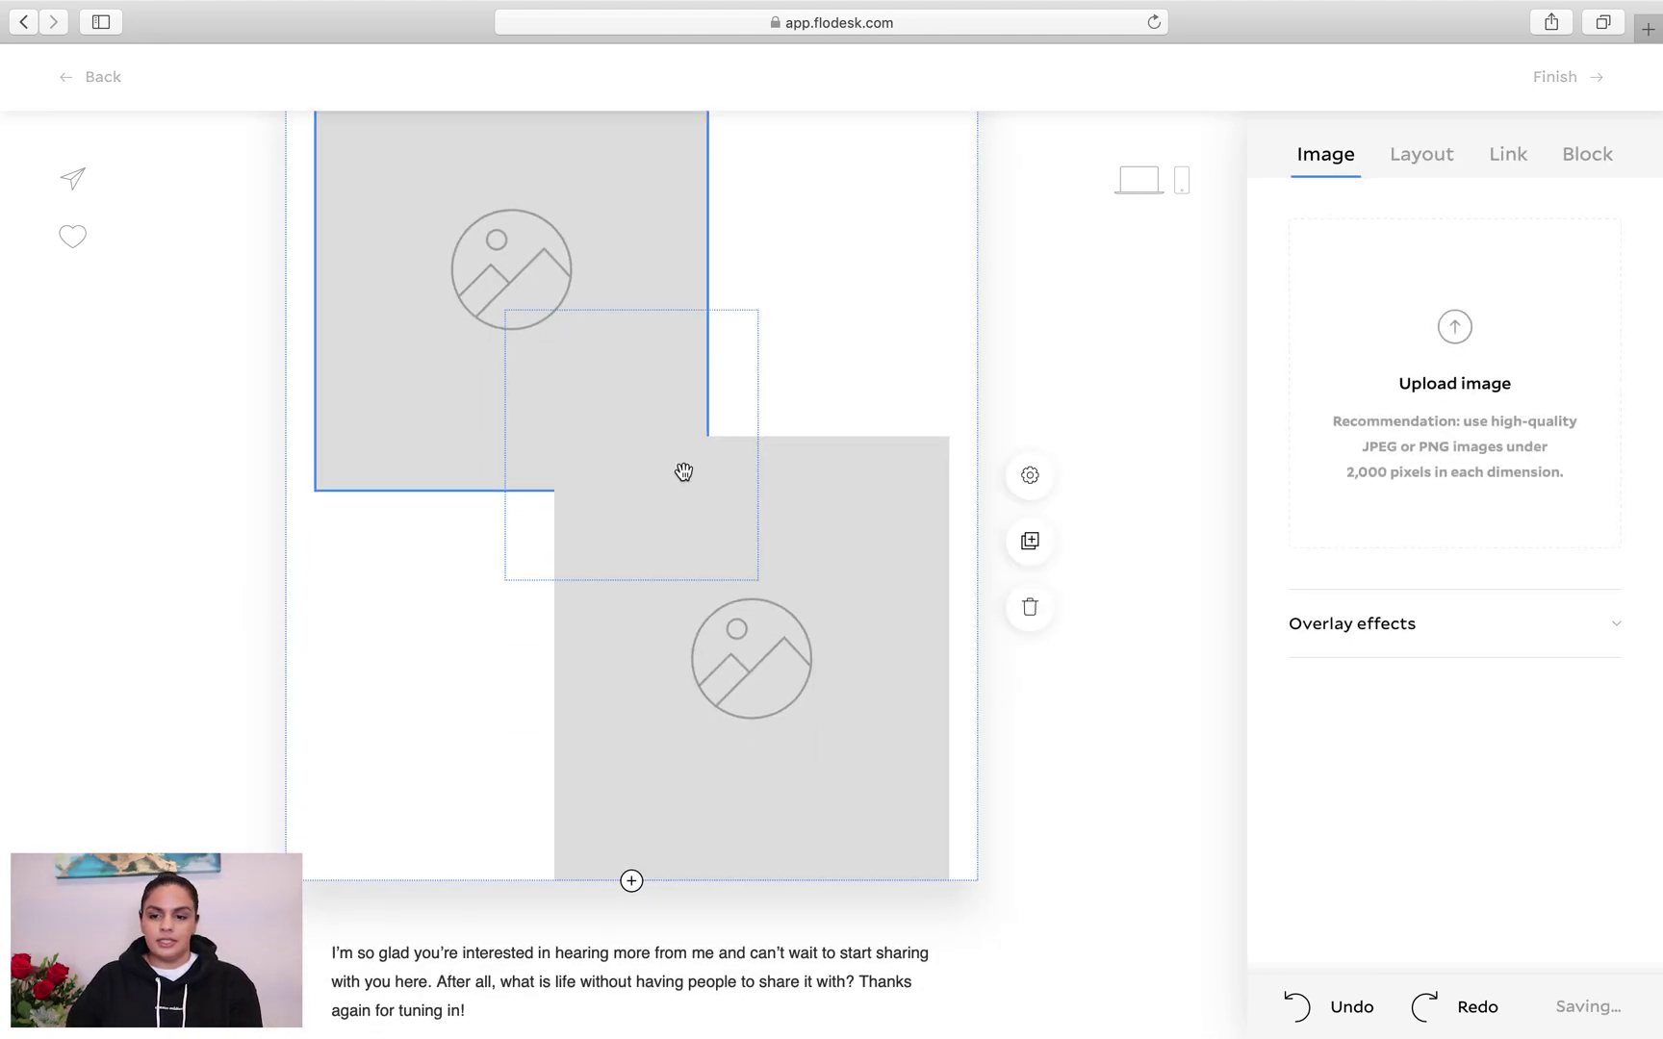
pyautogui.click(1430, 171)
pyautogui.scroll(-5, 1482, 453)
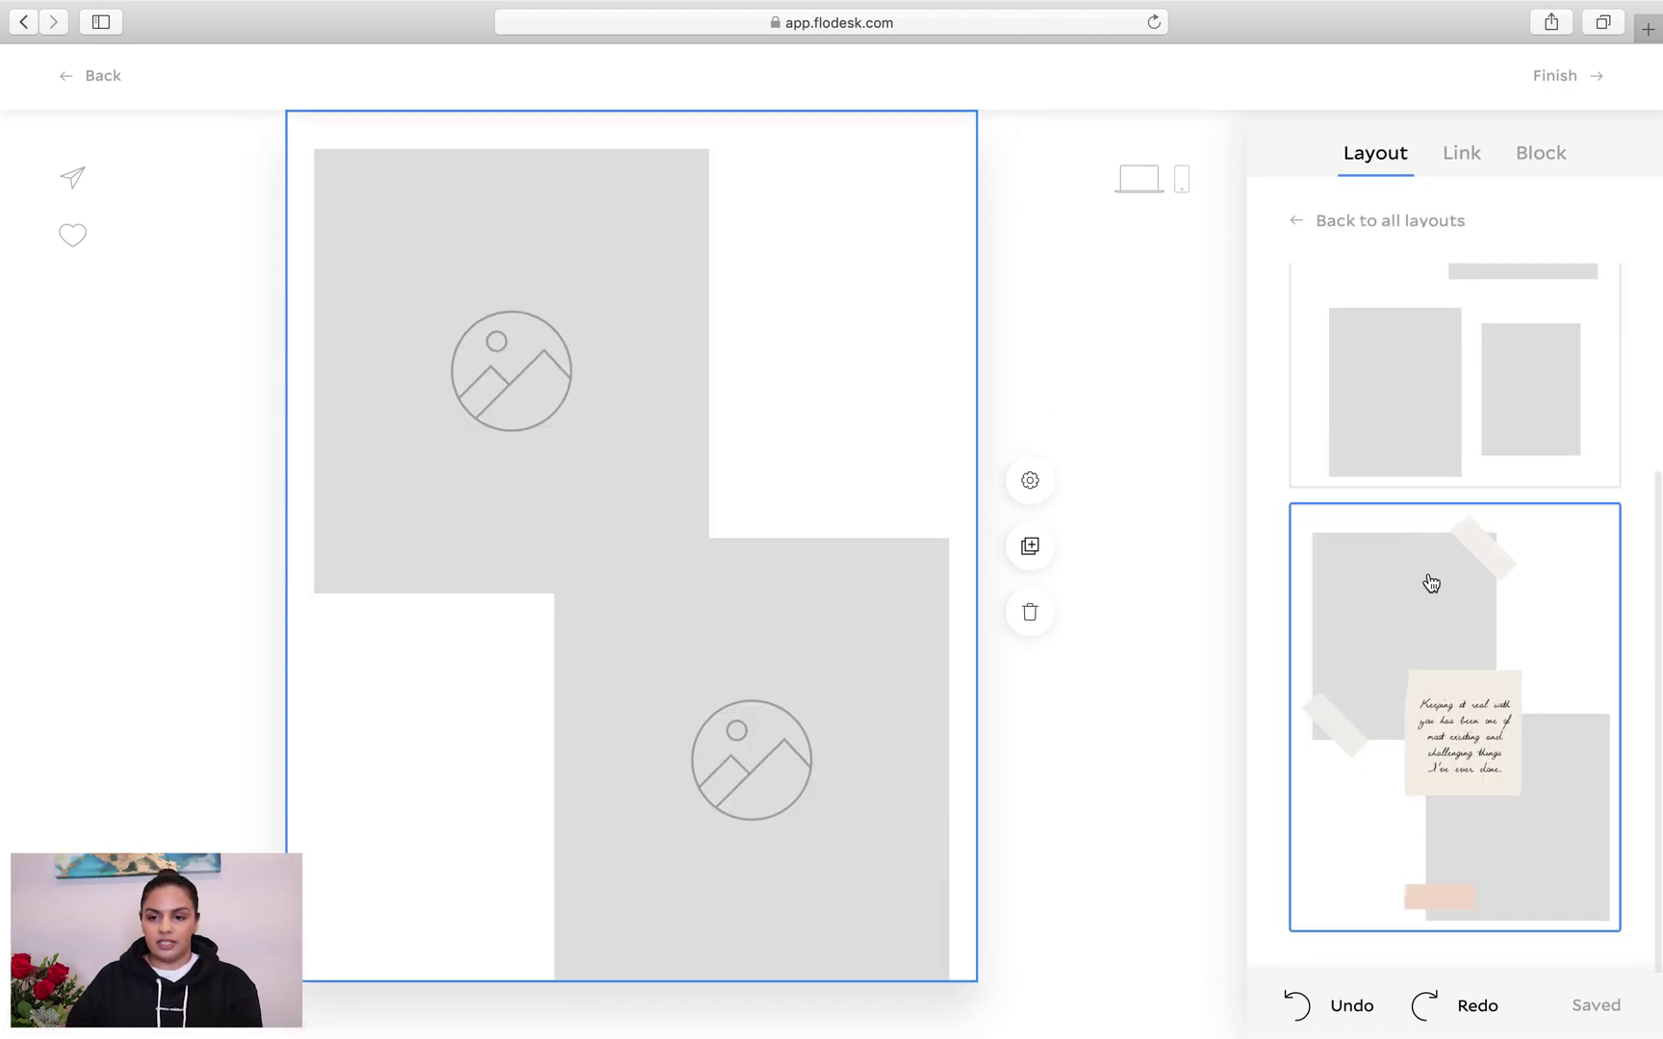
pyautogui.click(1437, 223)
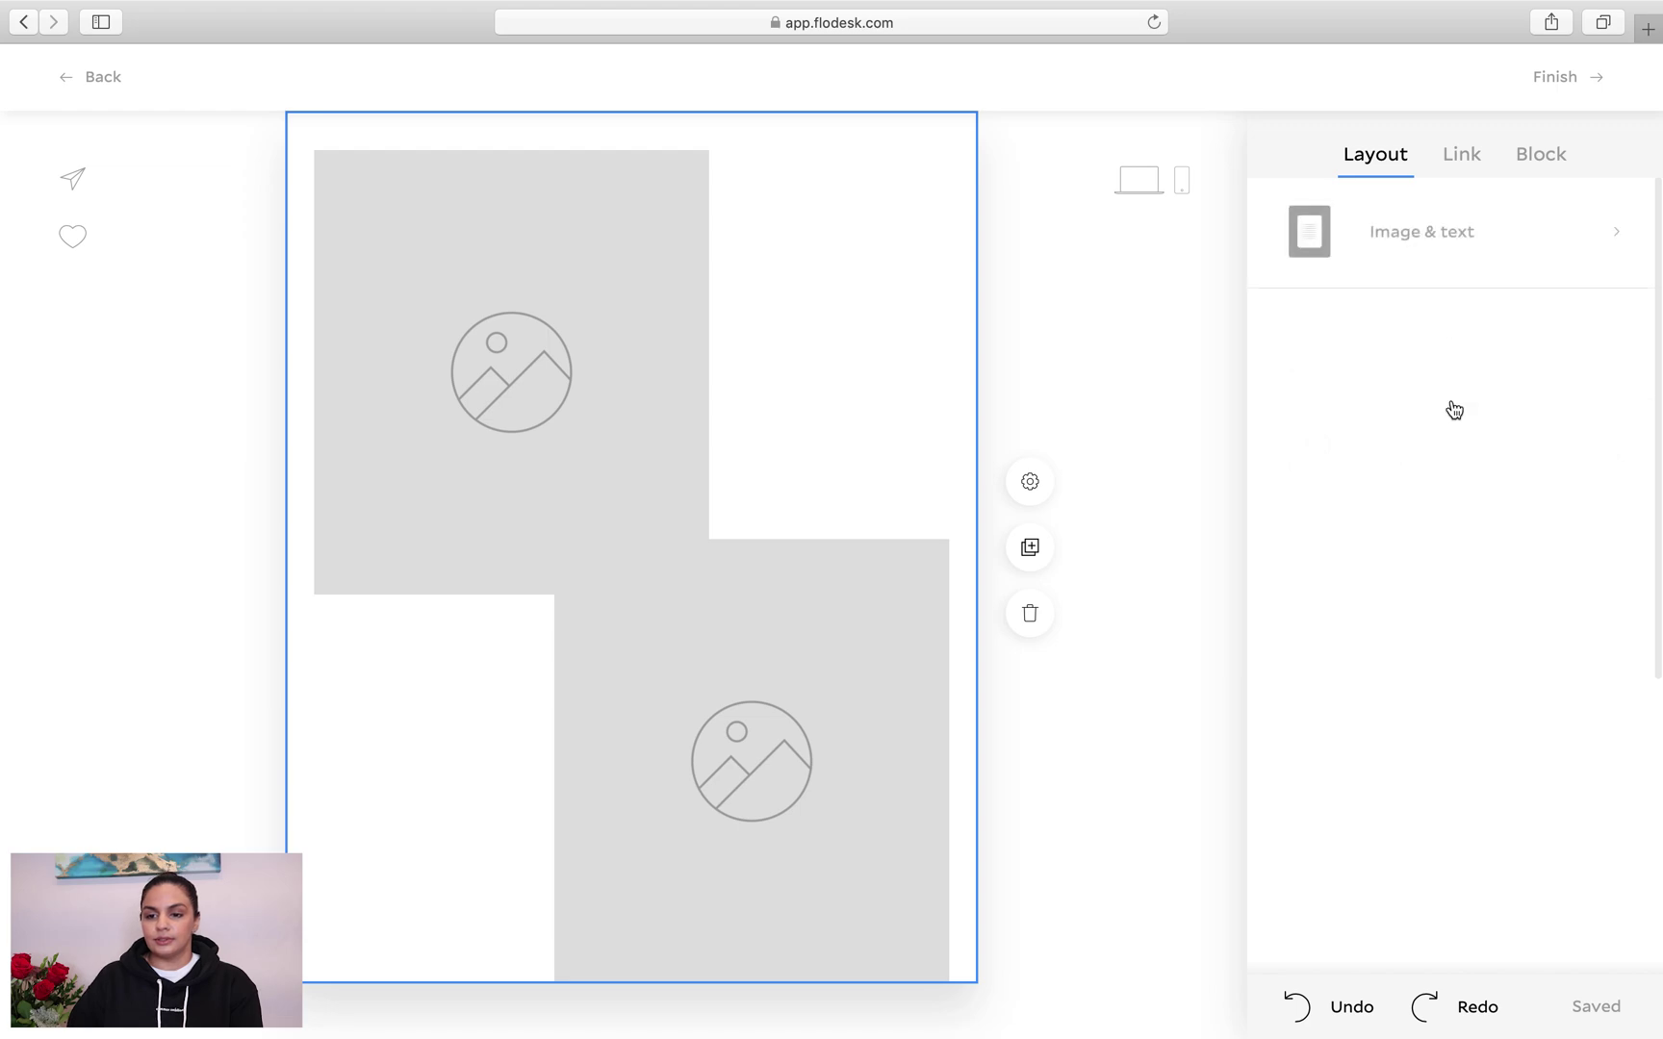
pyautogui.click(1459, 266)
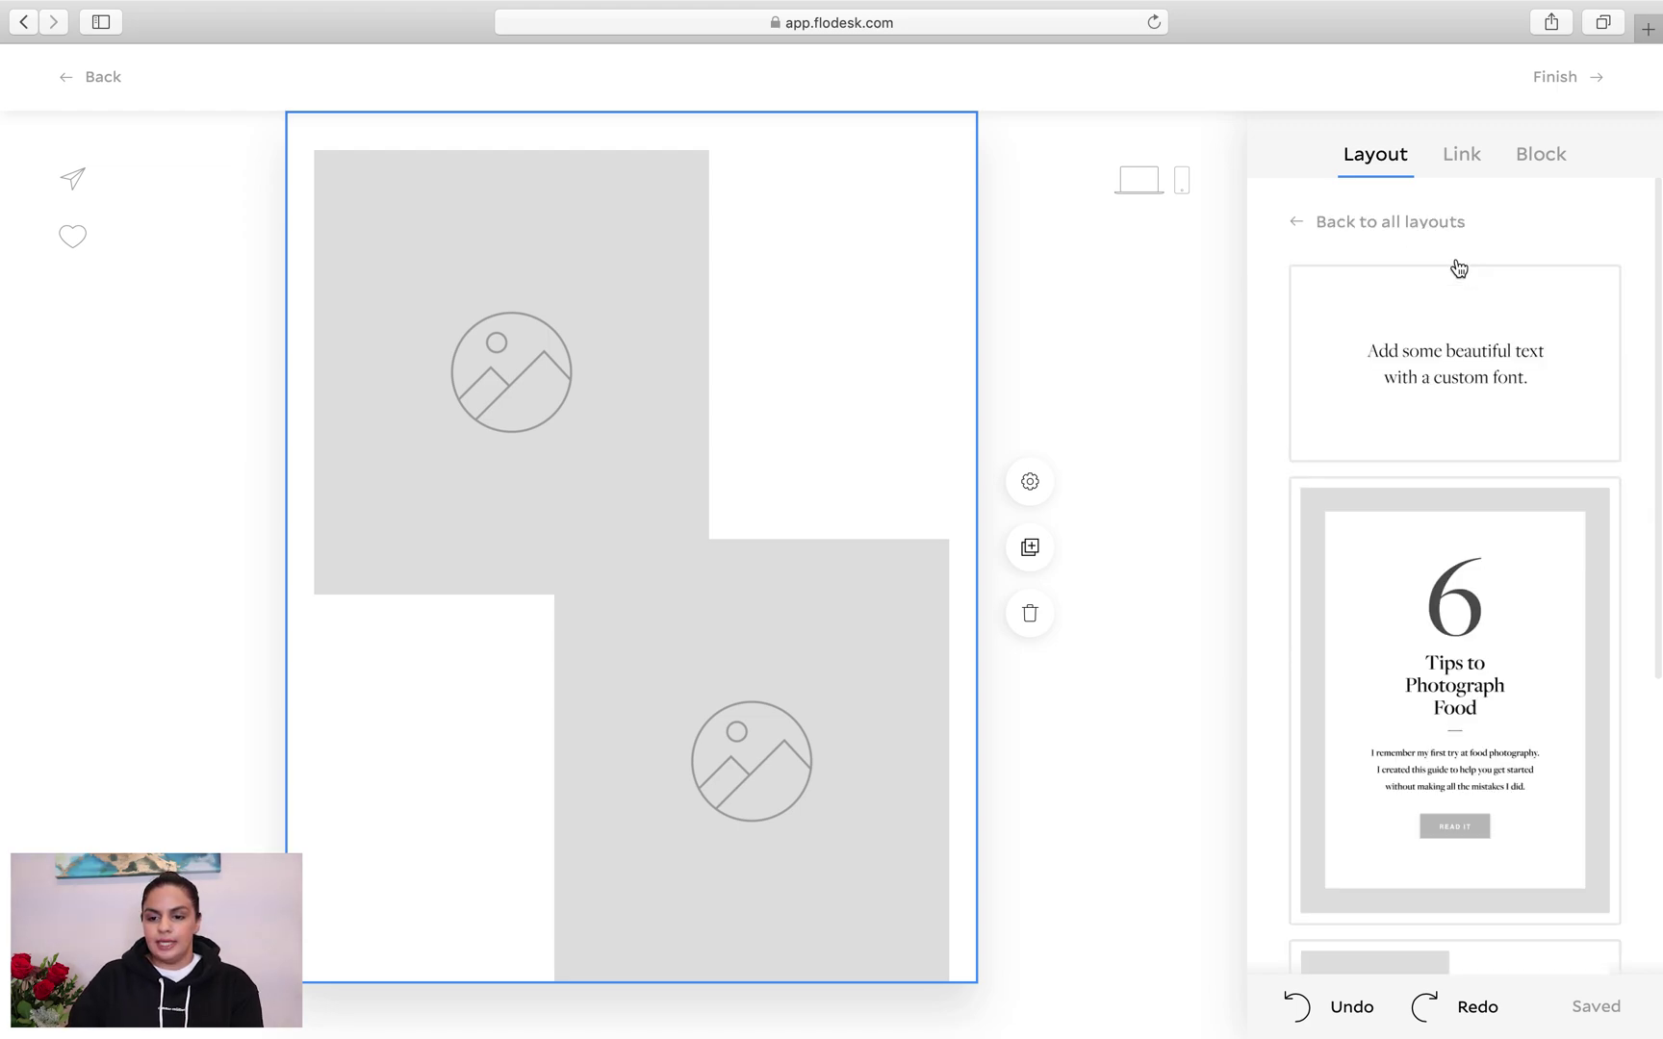
pyautogui.scroll(-8, 1499, 631)
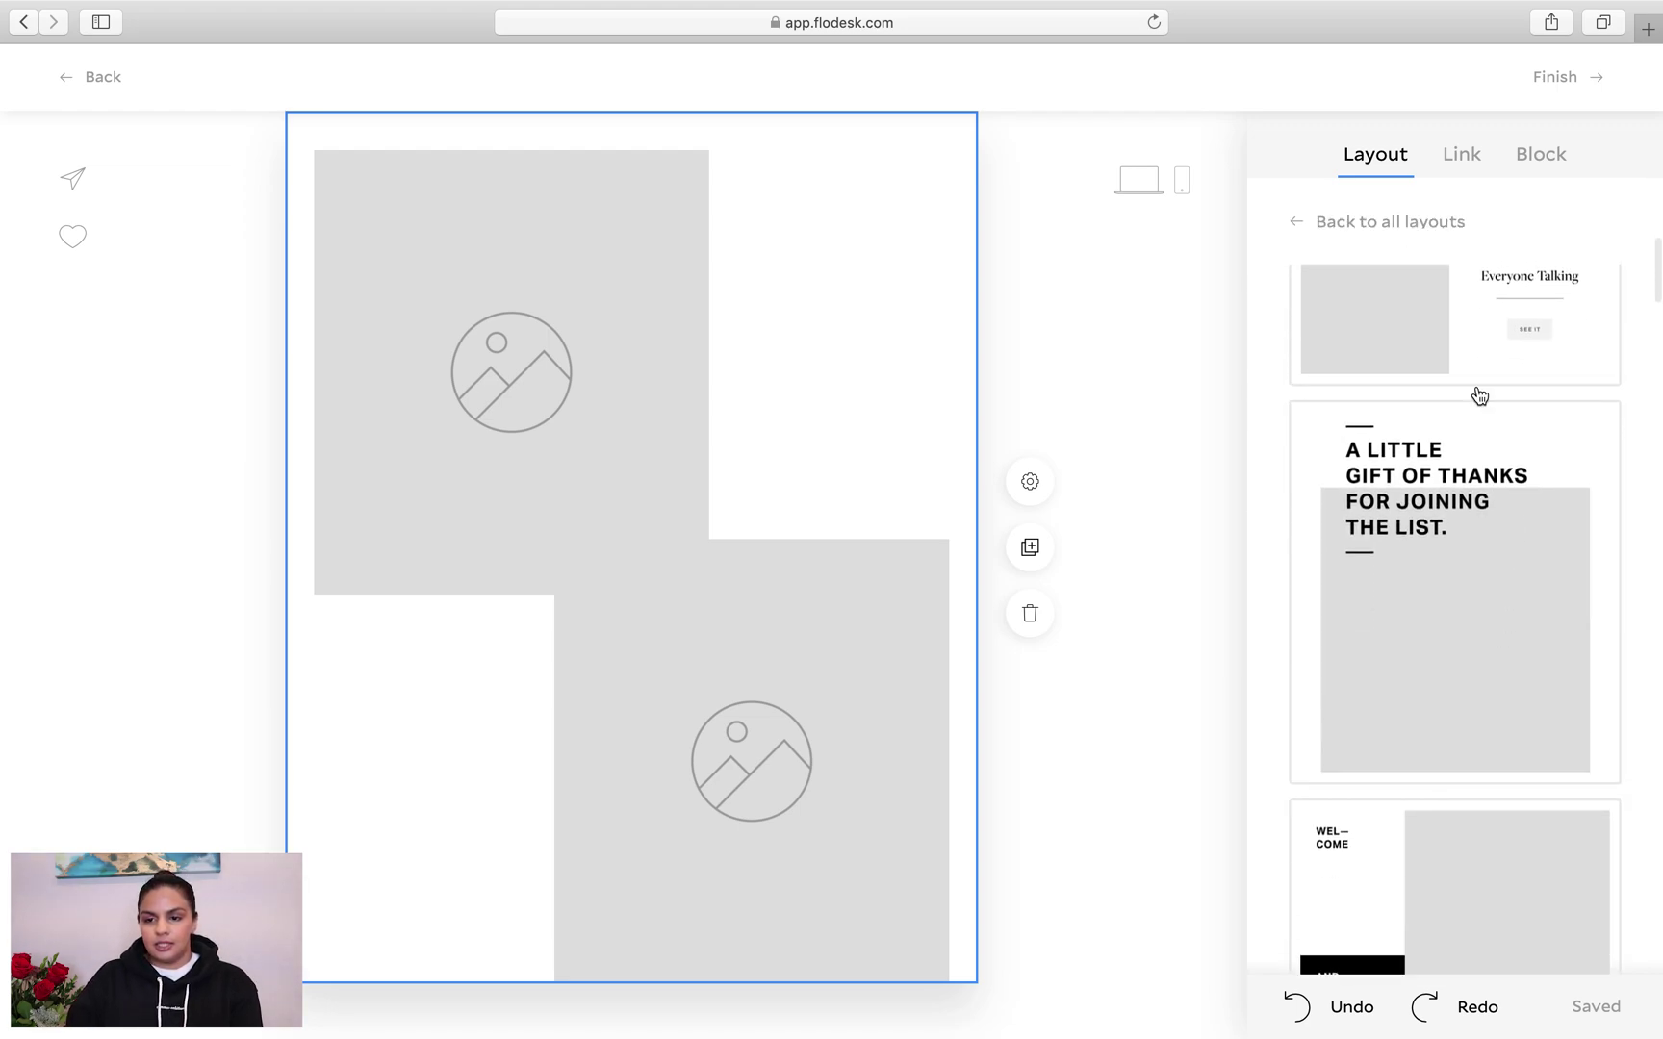
pyautogui.click(1479, 393)
pyautogui.scroll(2, 797, 413)
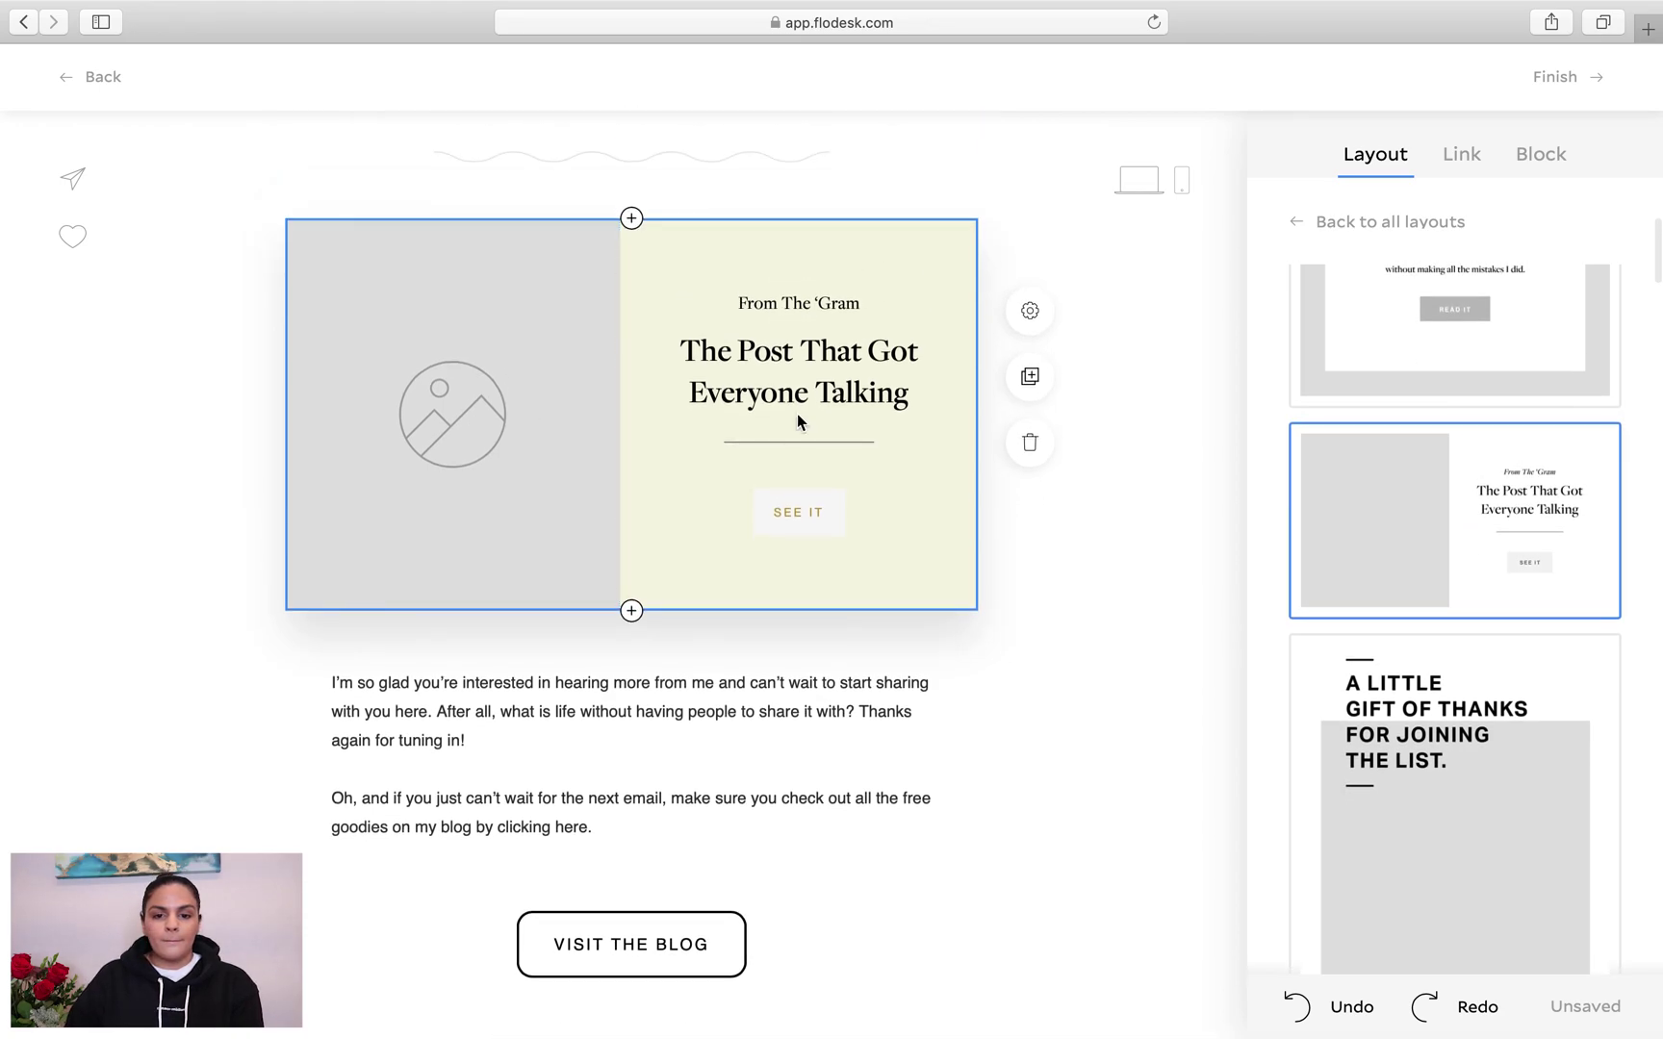
# Replace the headline in the image and text layout with "Workflow Example"
pyautogui.click(820, 348)
pyautogui.doubleClick(828, 348)
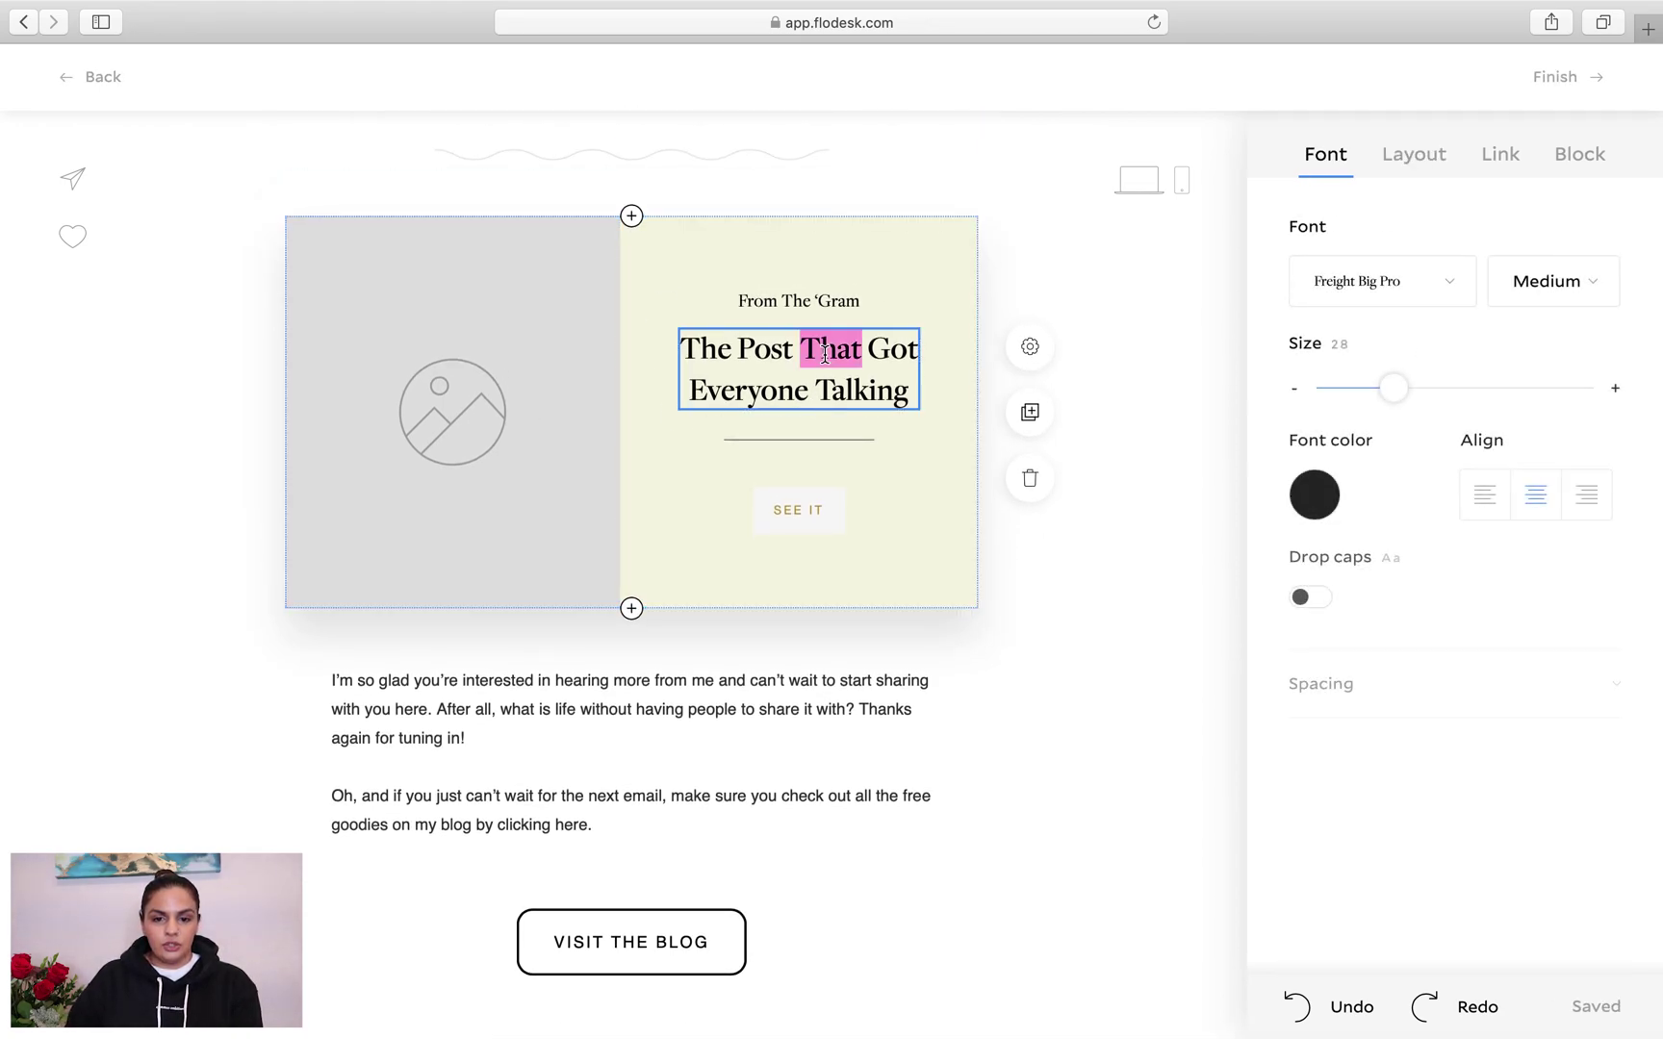
pyautogui.moveTo(909, 390); pyautogui.dragTo(522, 313)
pyautogui.write('Work')
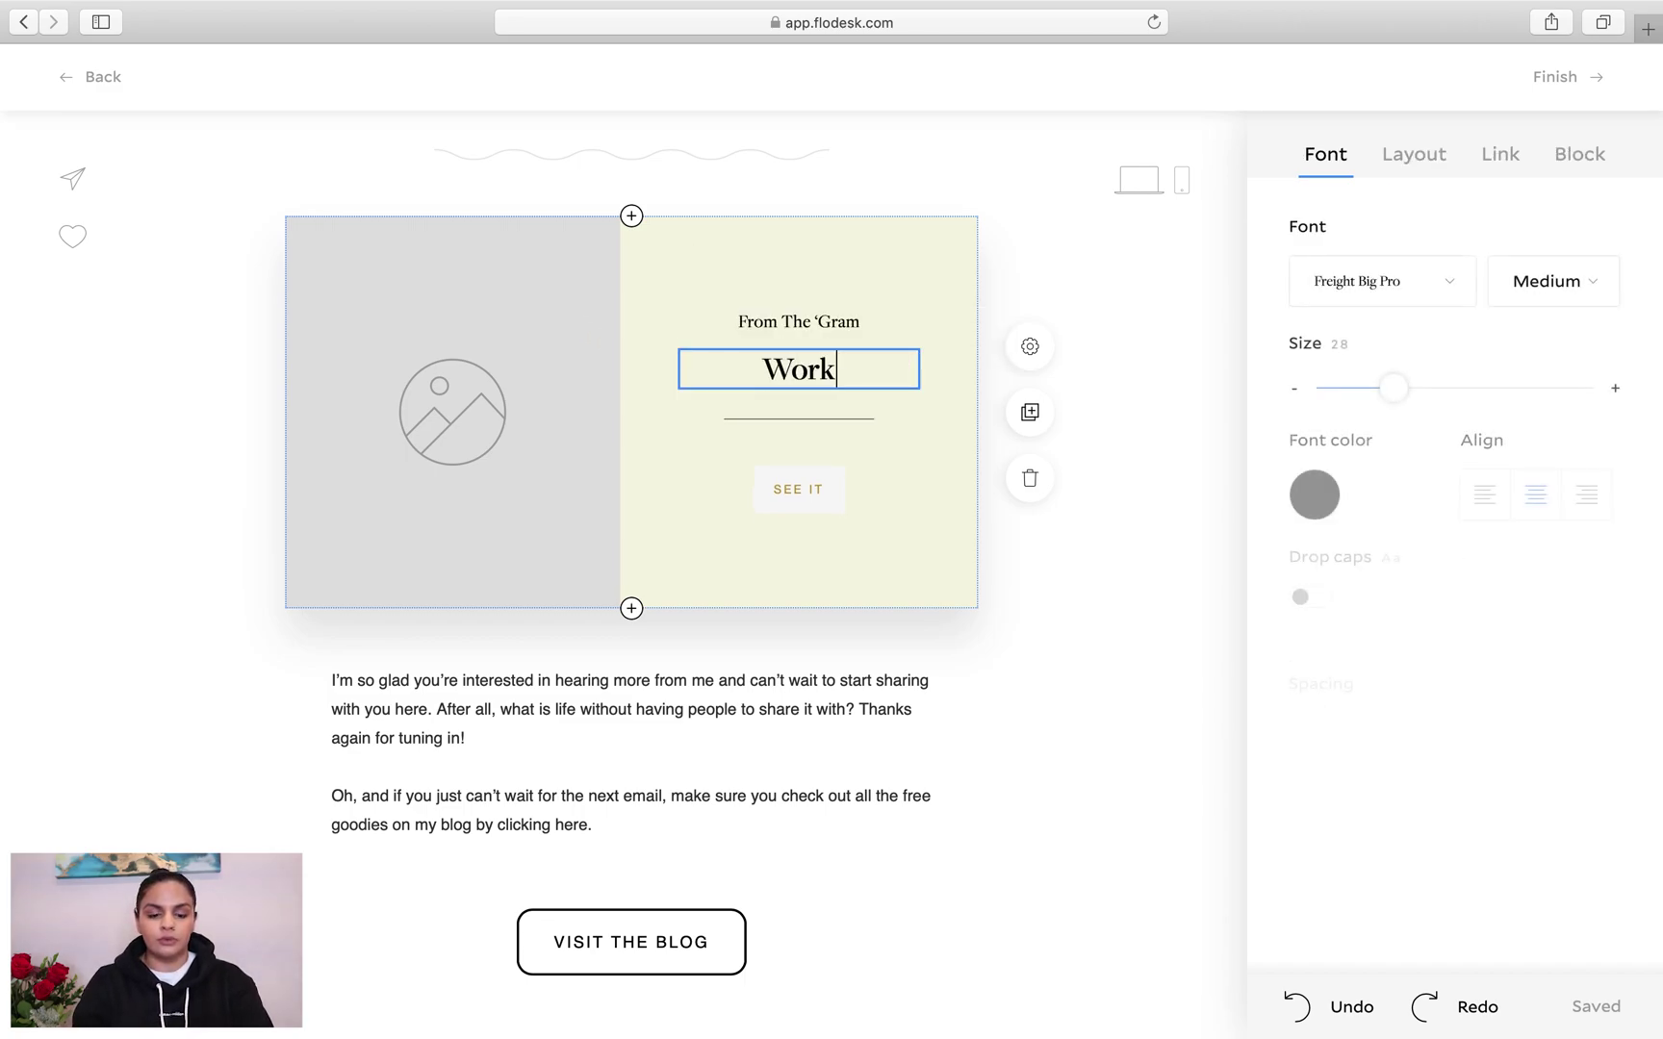
pyautogui.write('flow E')
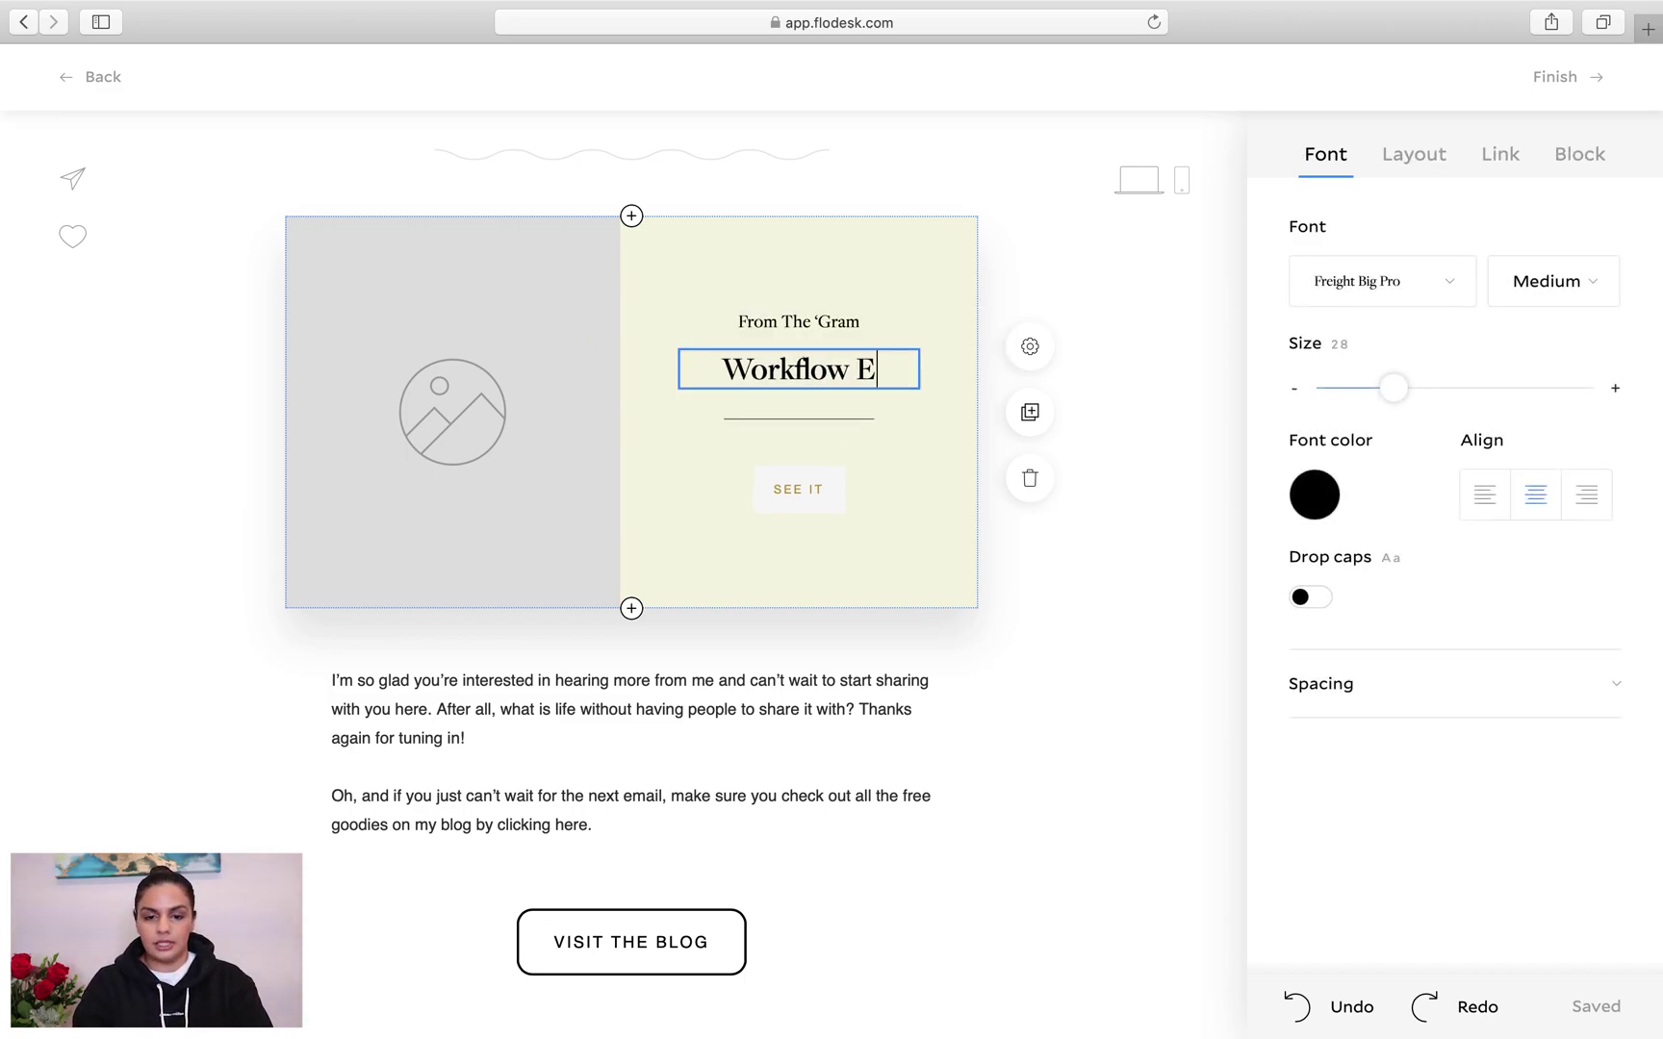
pyautogui.write('xample')
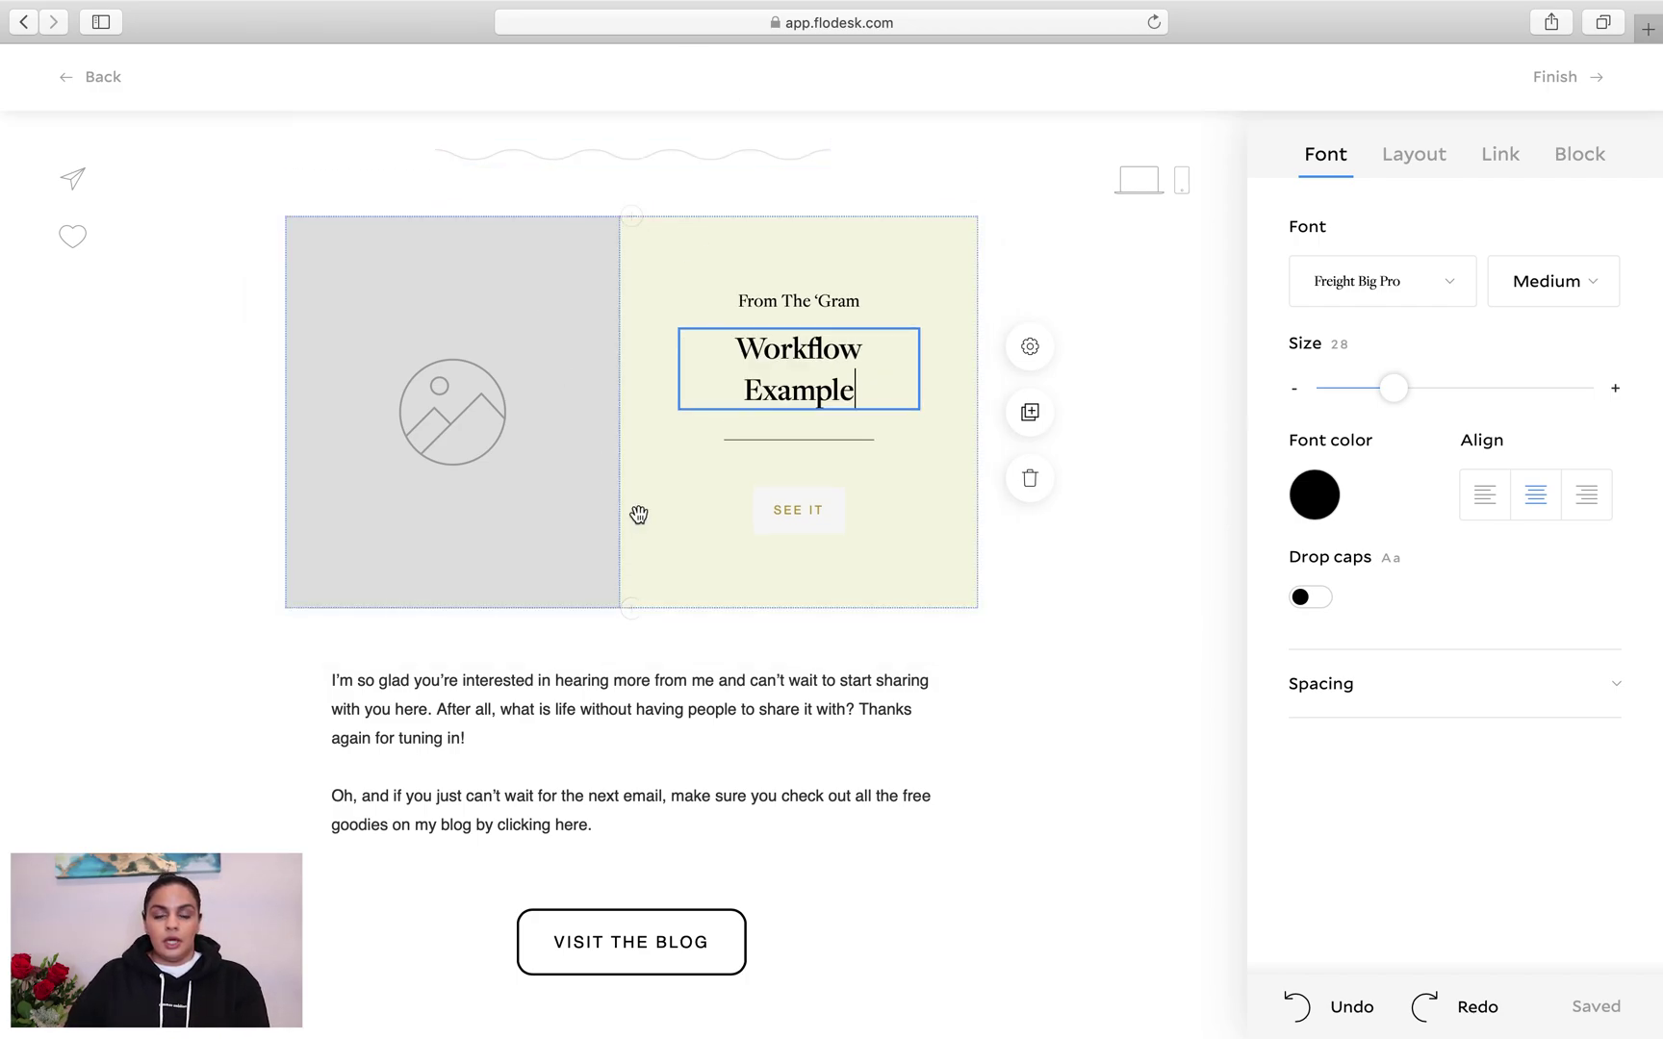
# Try the layout block's Flip option, switch it back off, and set the block's background to green #48A77E
pyautogui.click(1583, 153)
pyautogui.doubleClick(1315, 266)
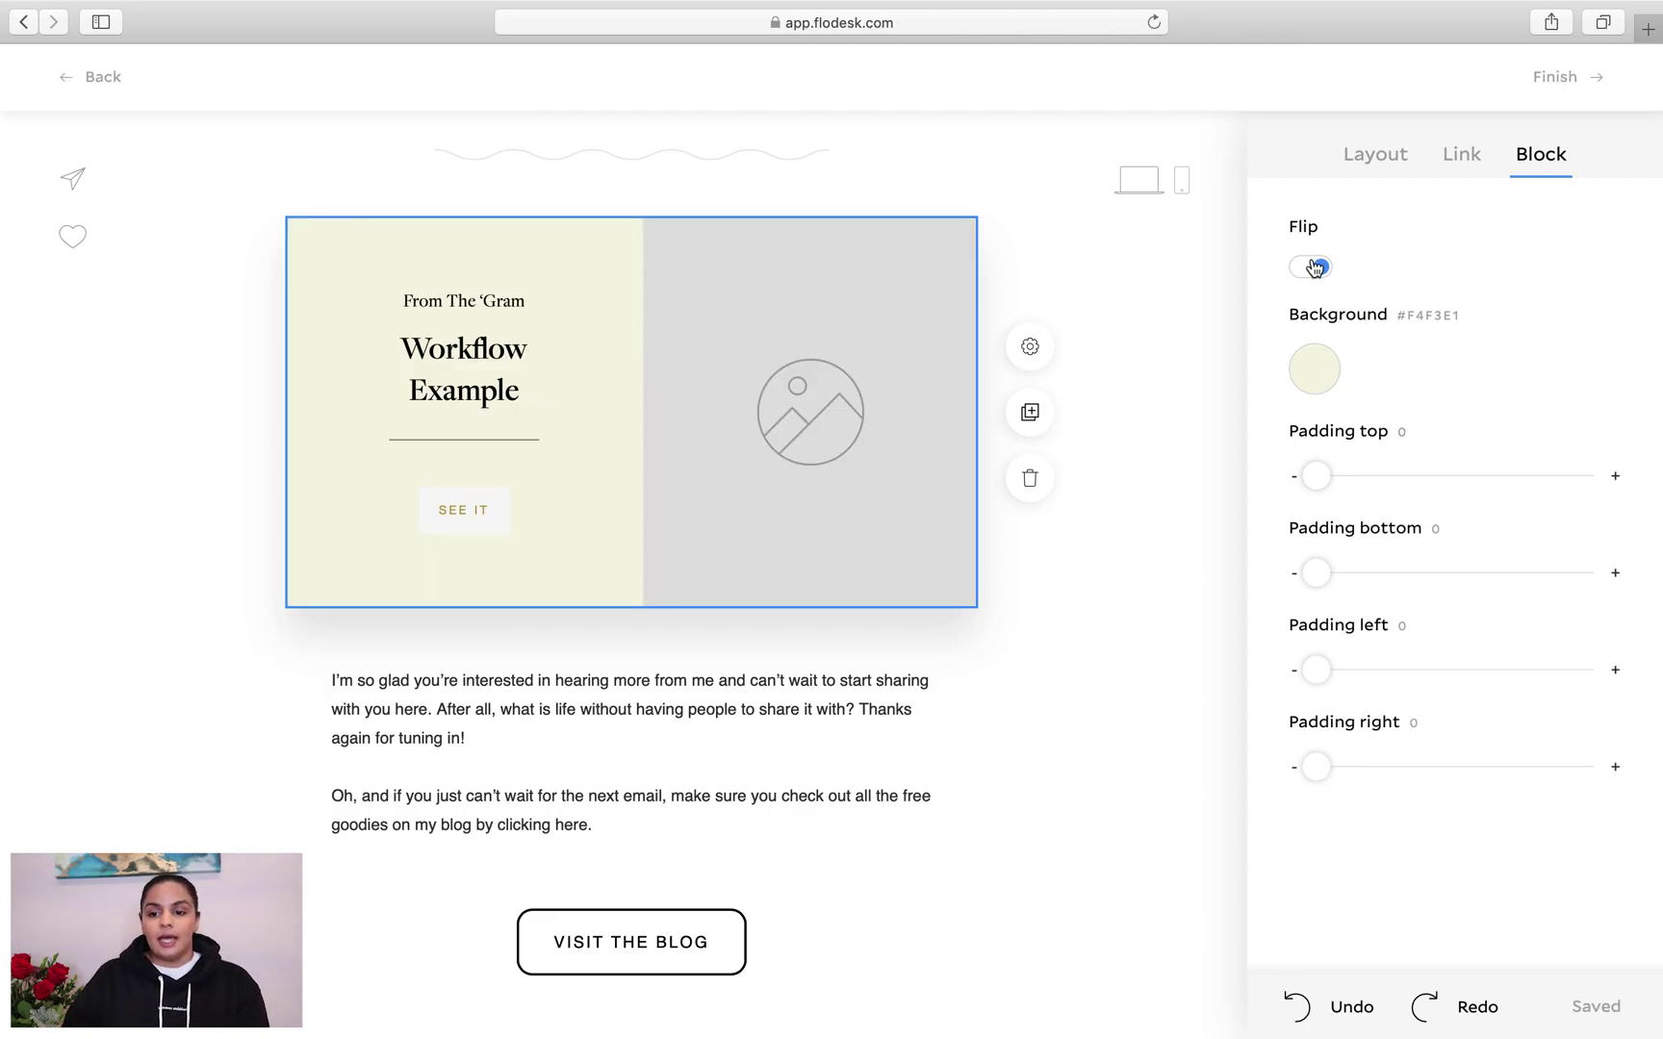
pyautogui.click(1315, 268)
pyautogui.click(1317, 373)
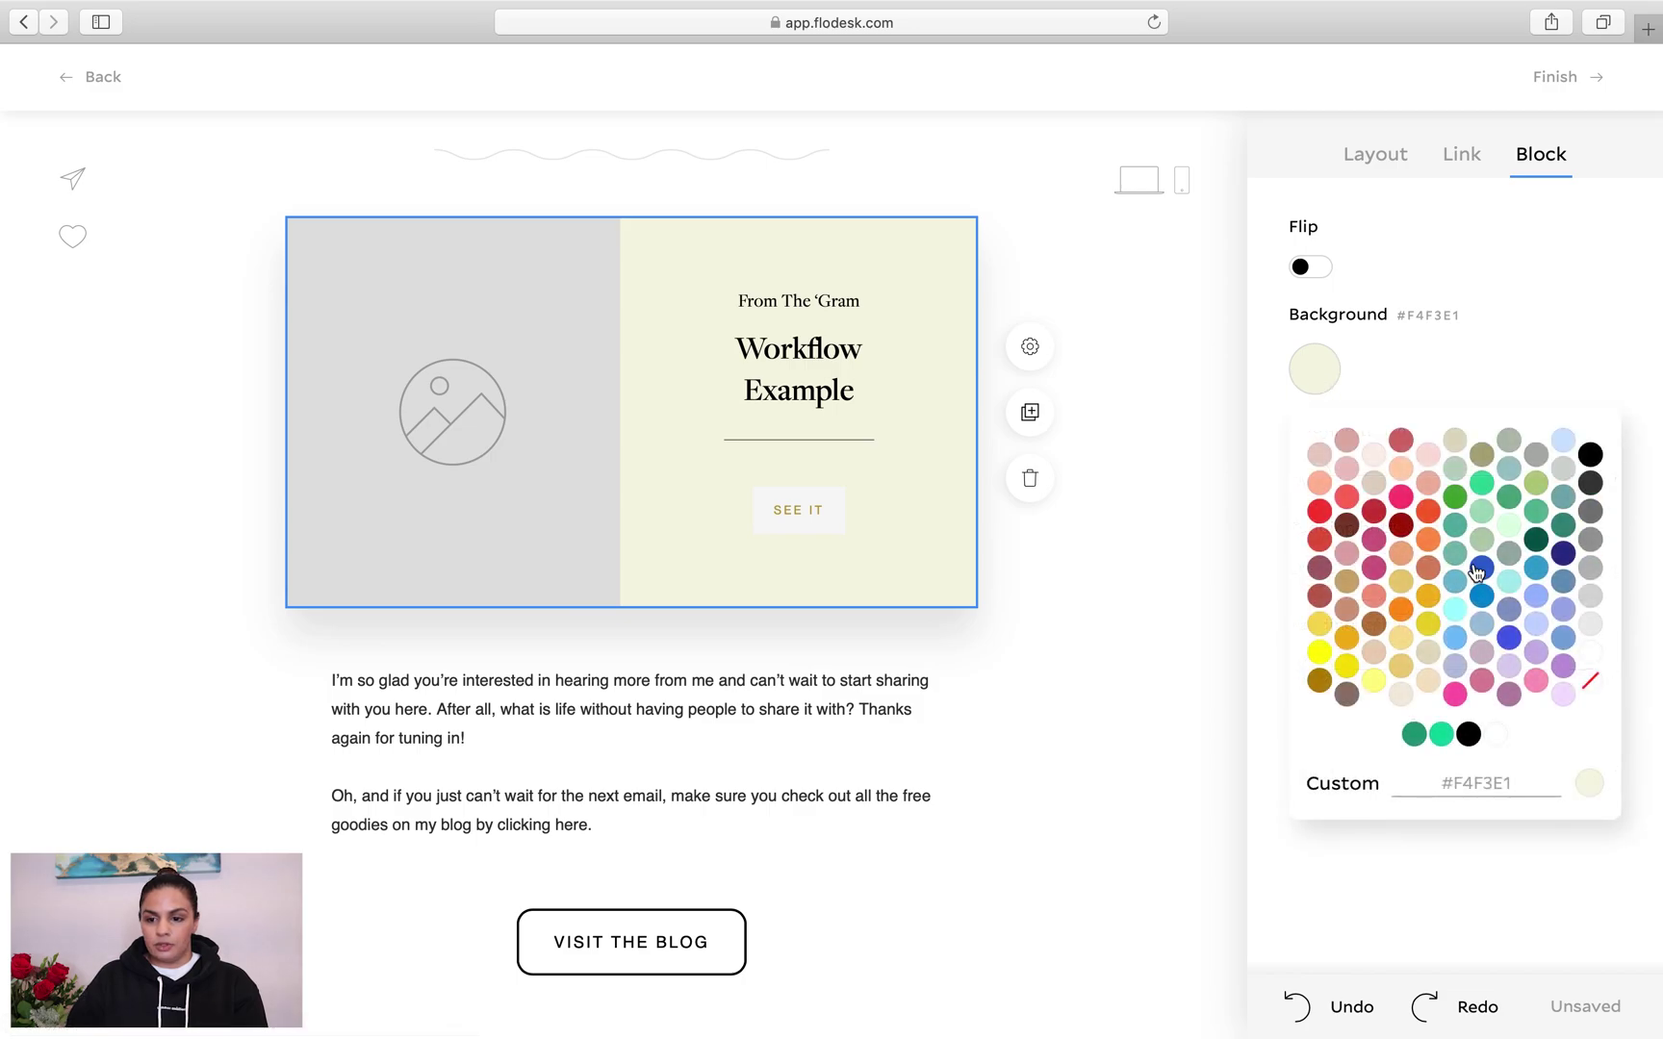
pyautogui.click(1508, 498)
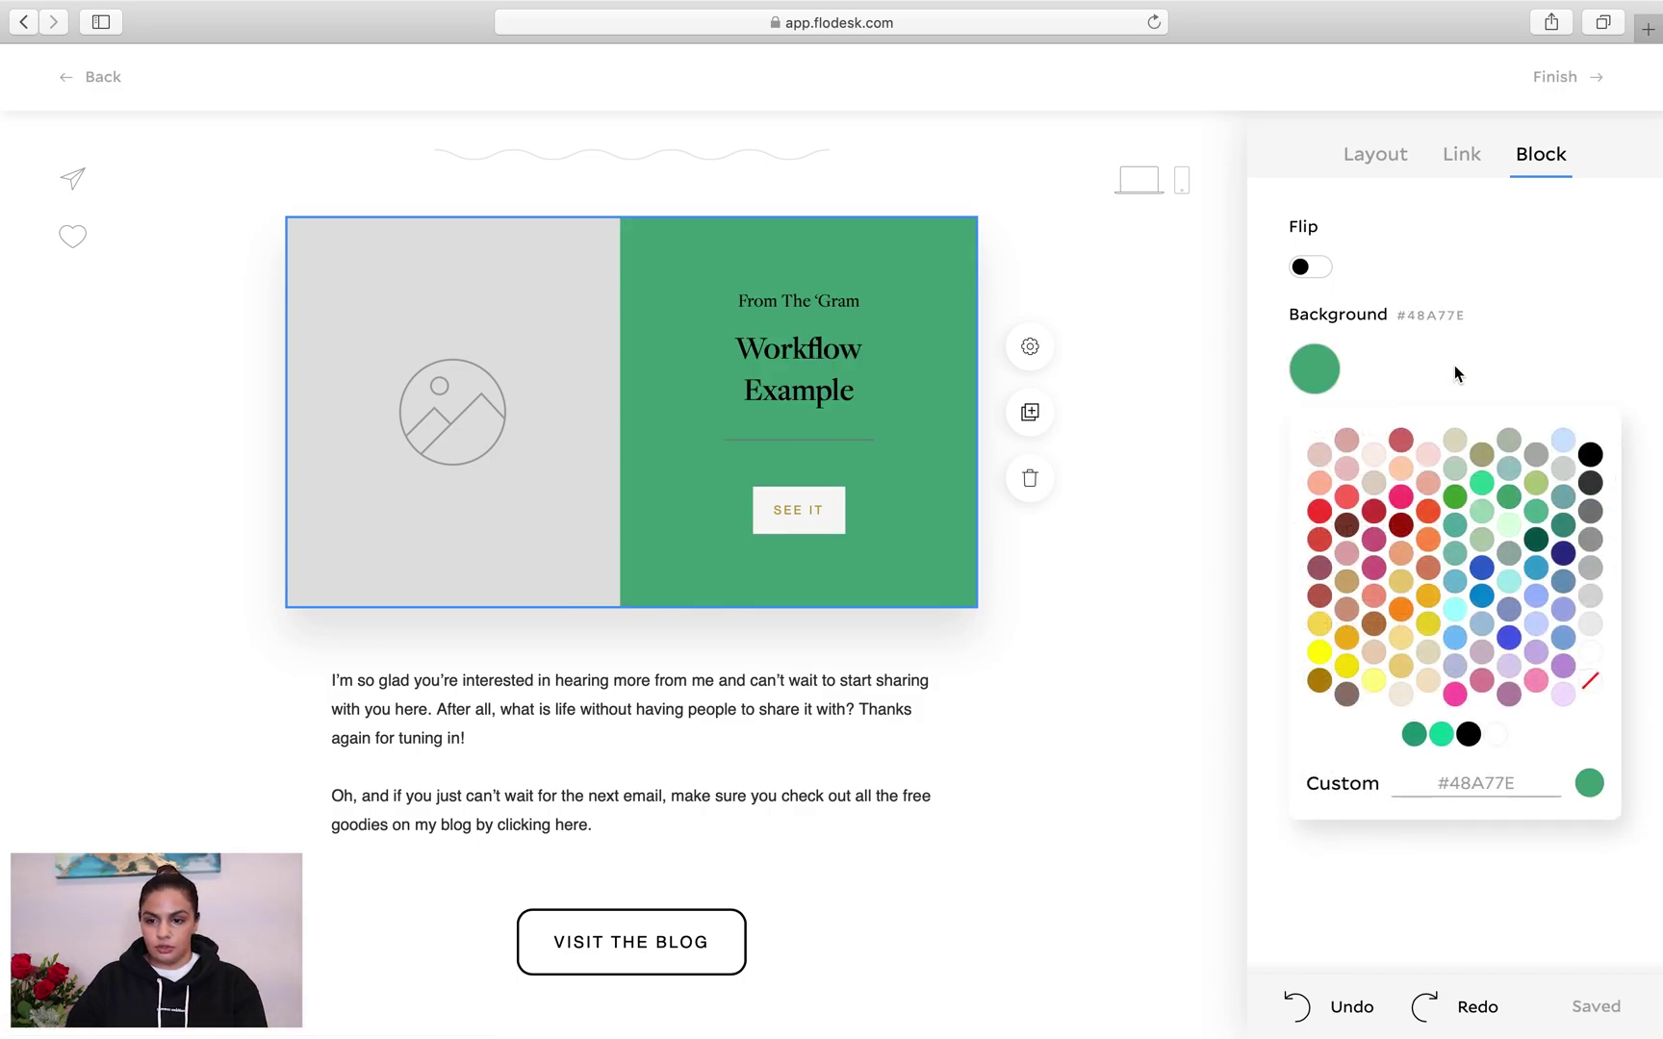
# Change the text of the button below the Workflow Example headline to "SHOP"
pyautogui.click(825, 521)
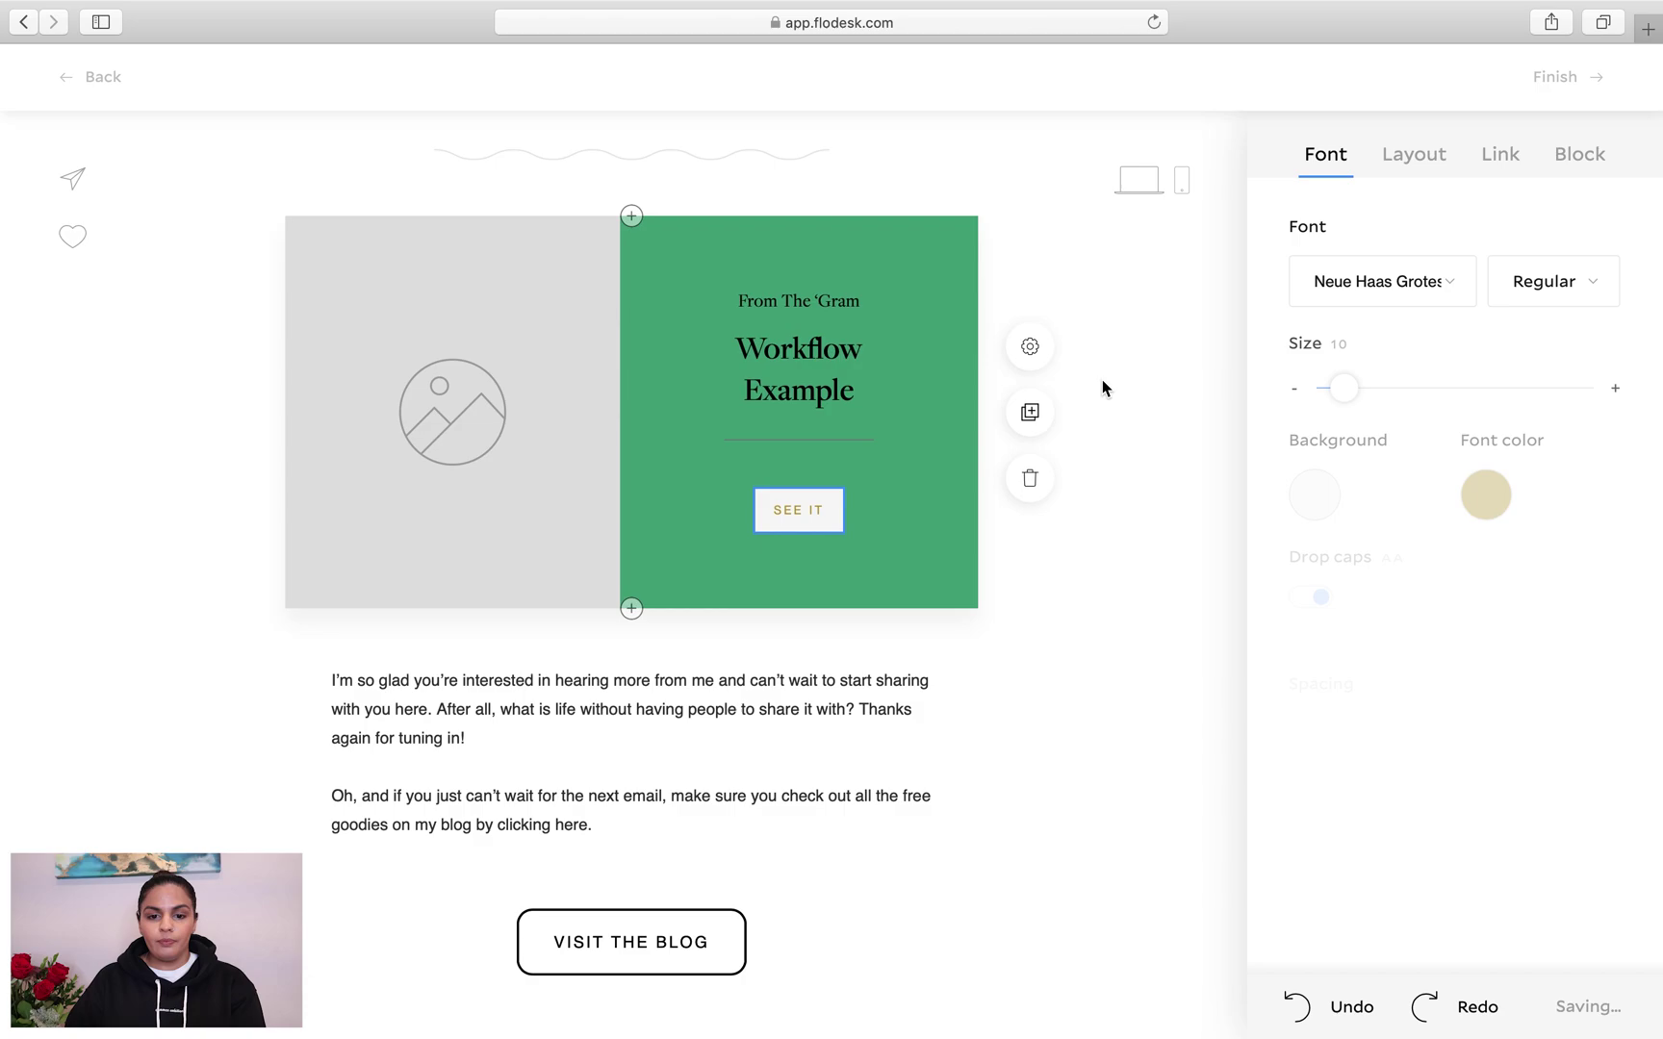
pyautogui.tripleClick(804, 518)
pyautogui.write('SHOP')
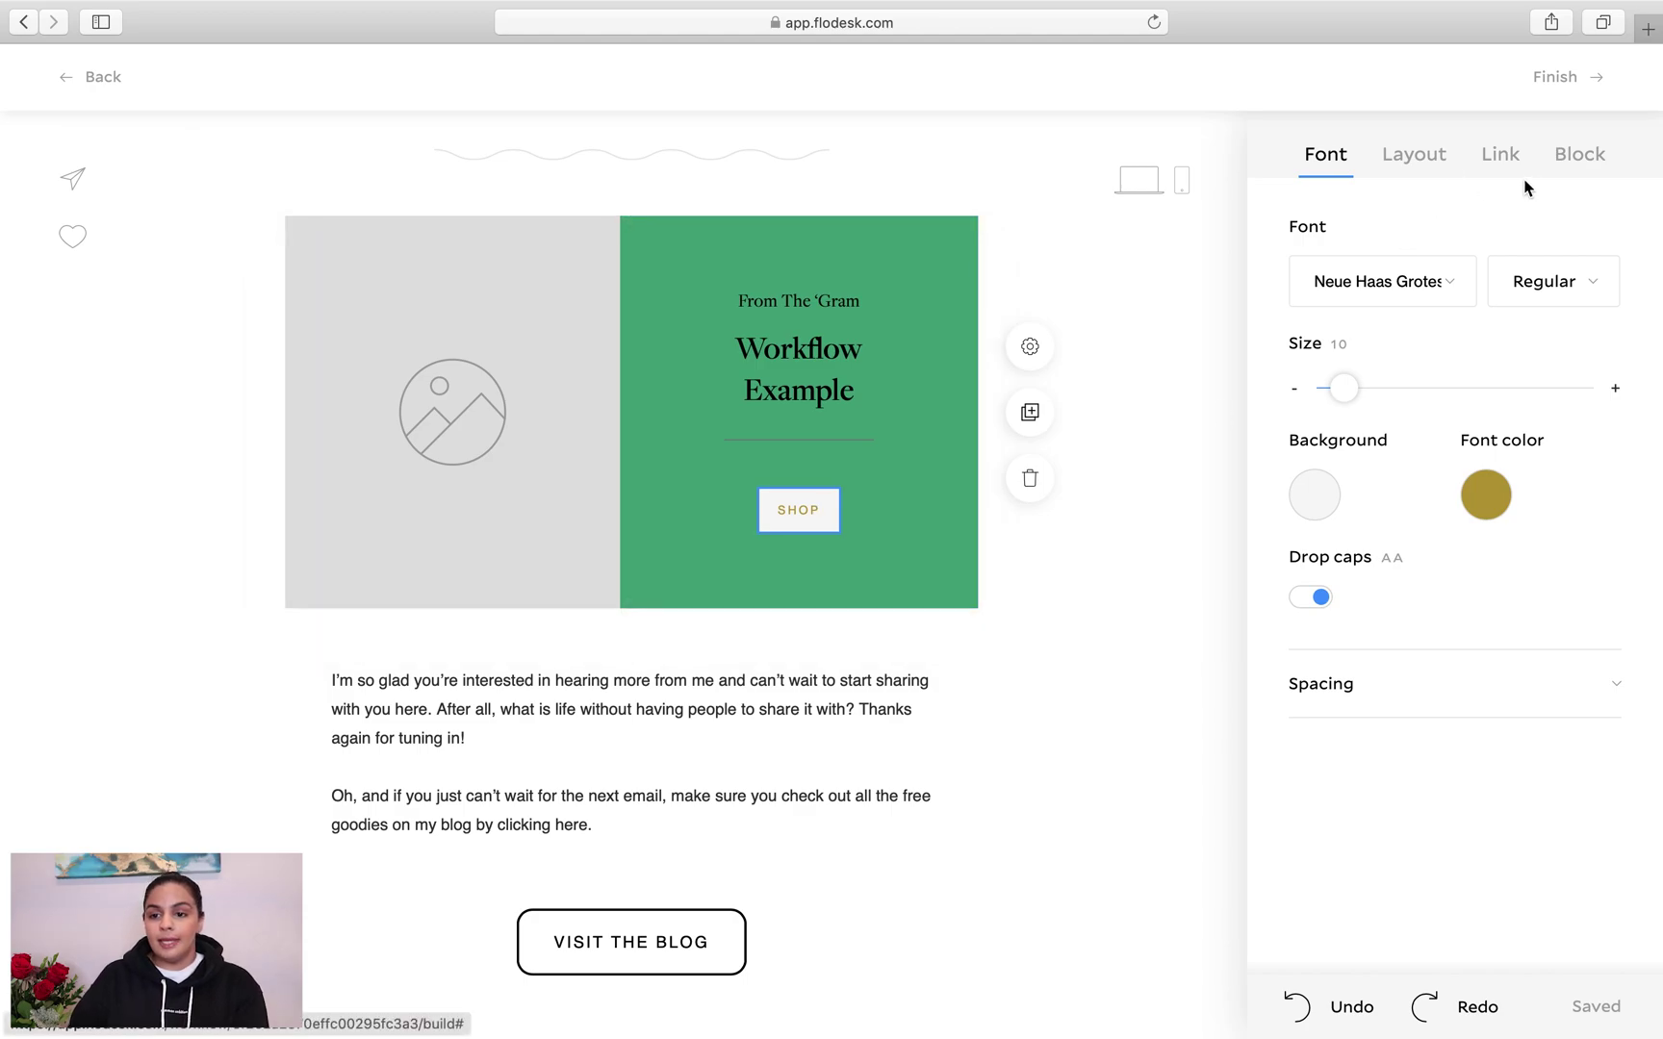
# Link the green layout block to a web address by entering the brand's shop URL
pyautogui.click(1499, 155)
pyautogui.click(1361, 433)
pyautogui.write('ka')
pyautogui.write('r')
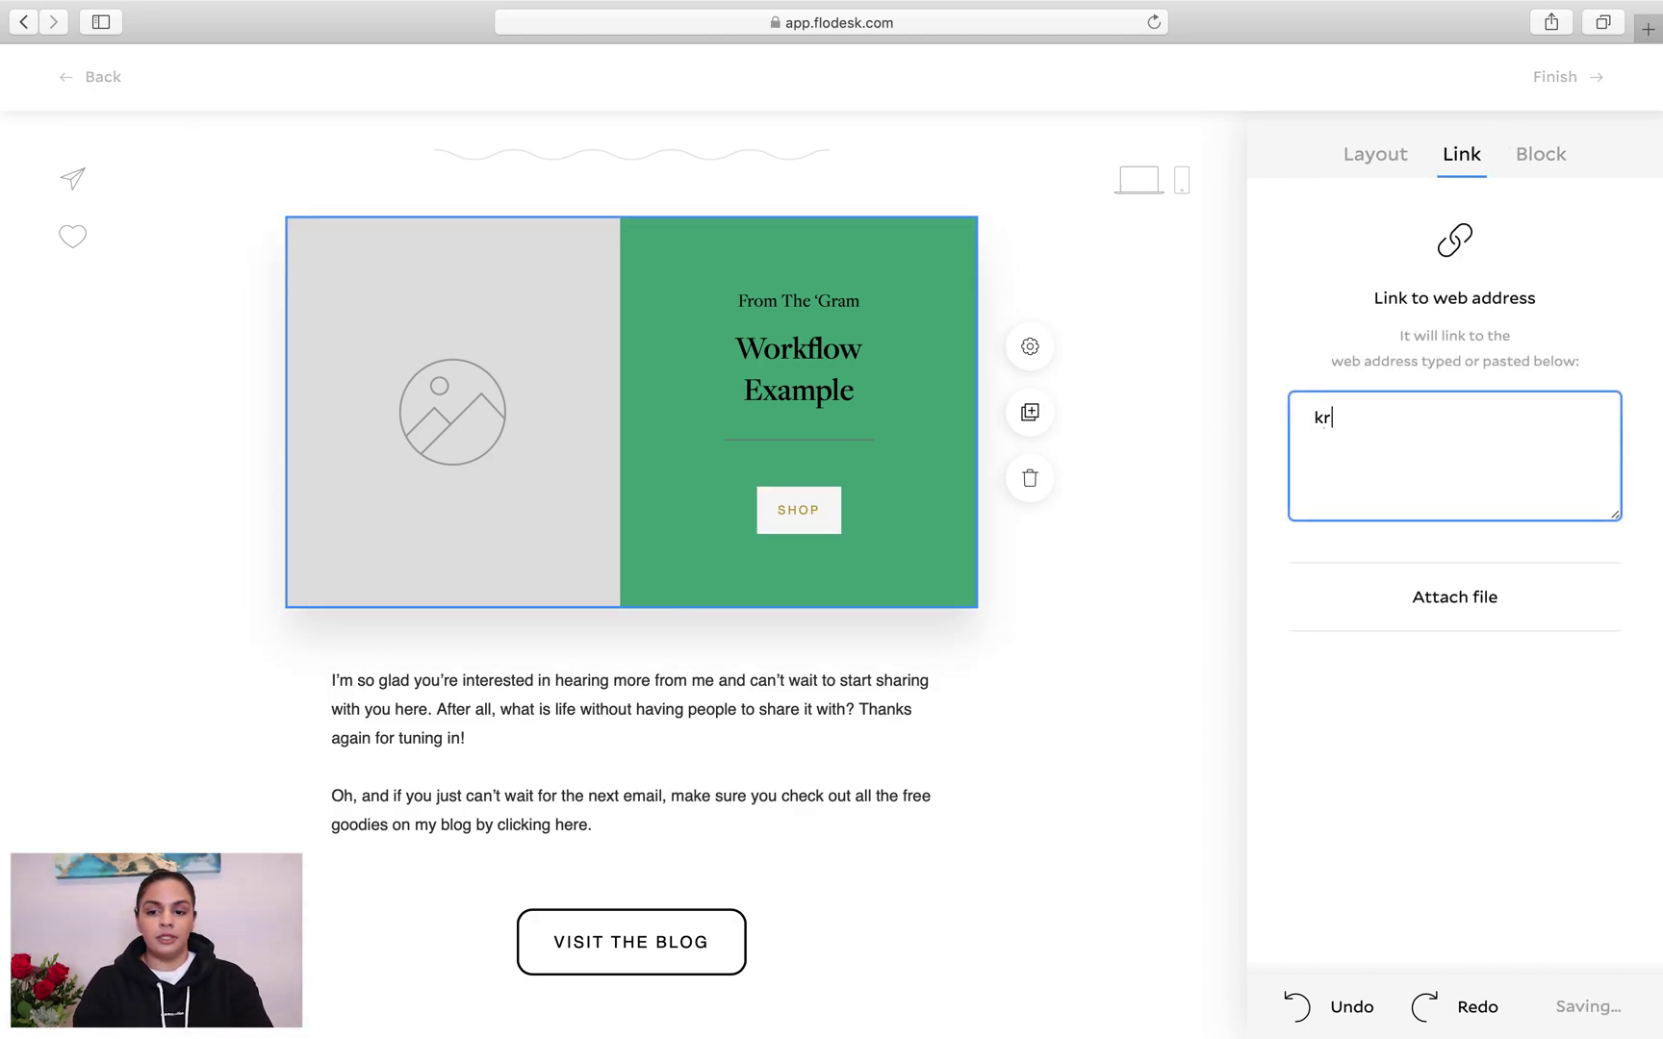
pyautogui.press('BackSpace')
pyautogui.write('arinabath.comshop')
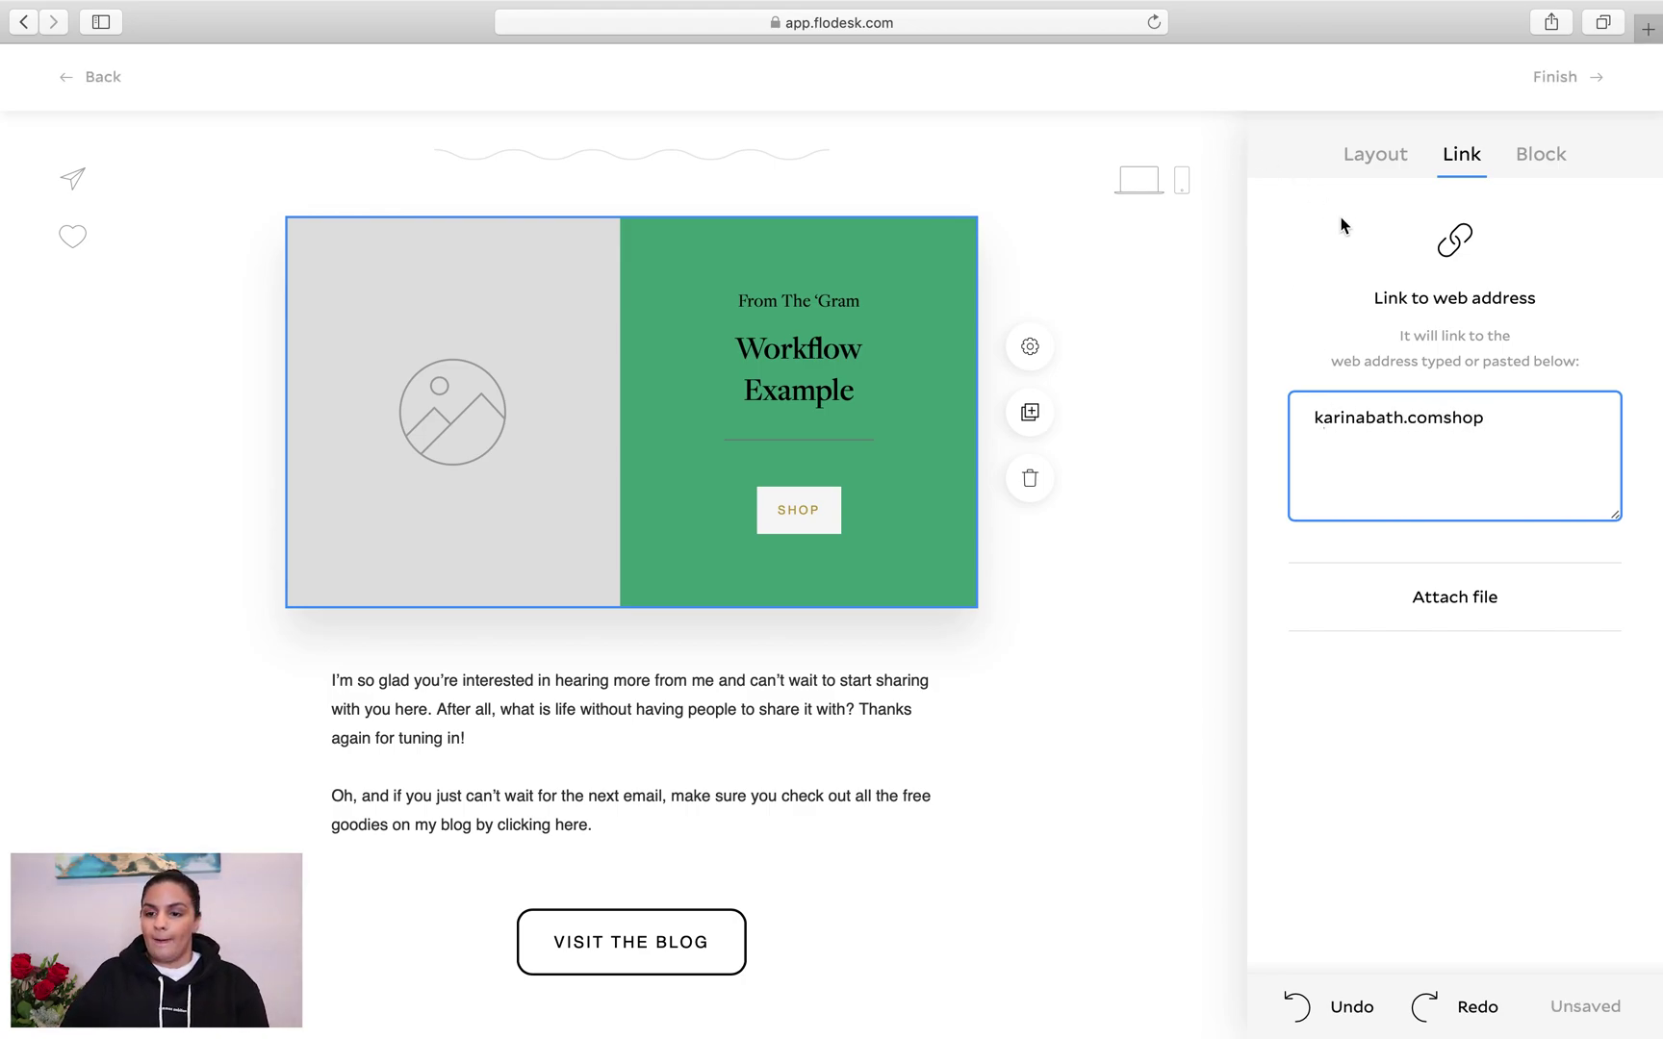
pyautogui.click(817, 463)
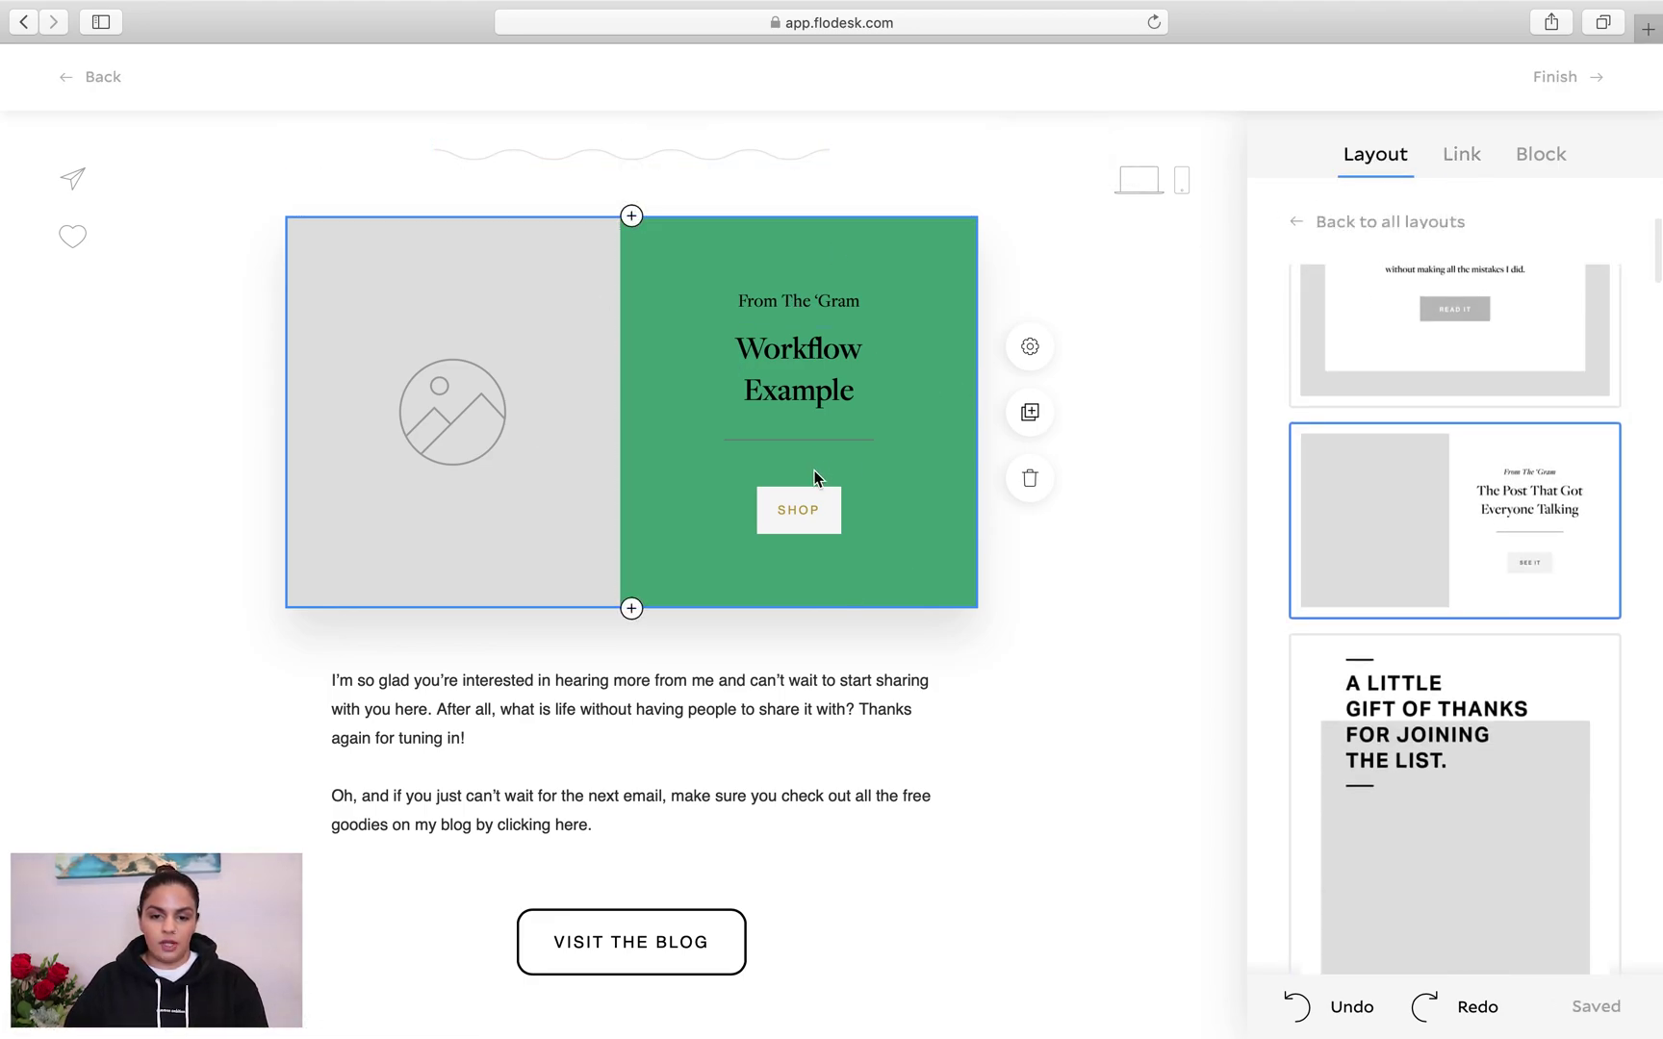
pyautogui.click(814, 440)
pyautogui.click(814, 446)
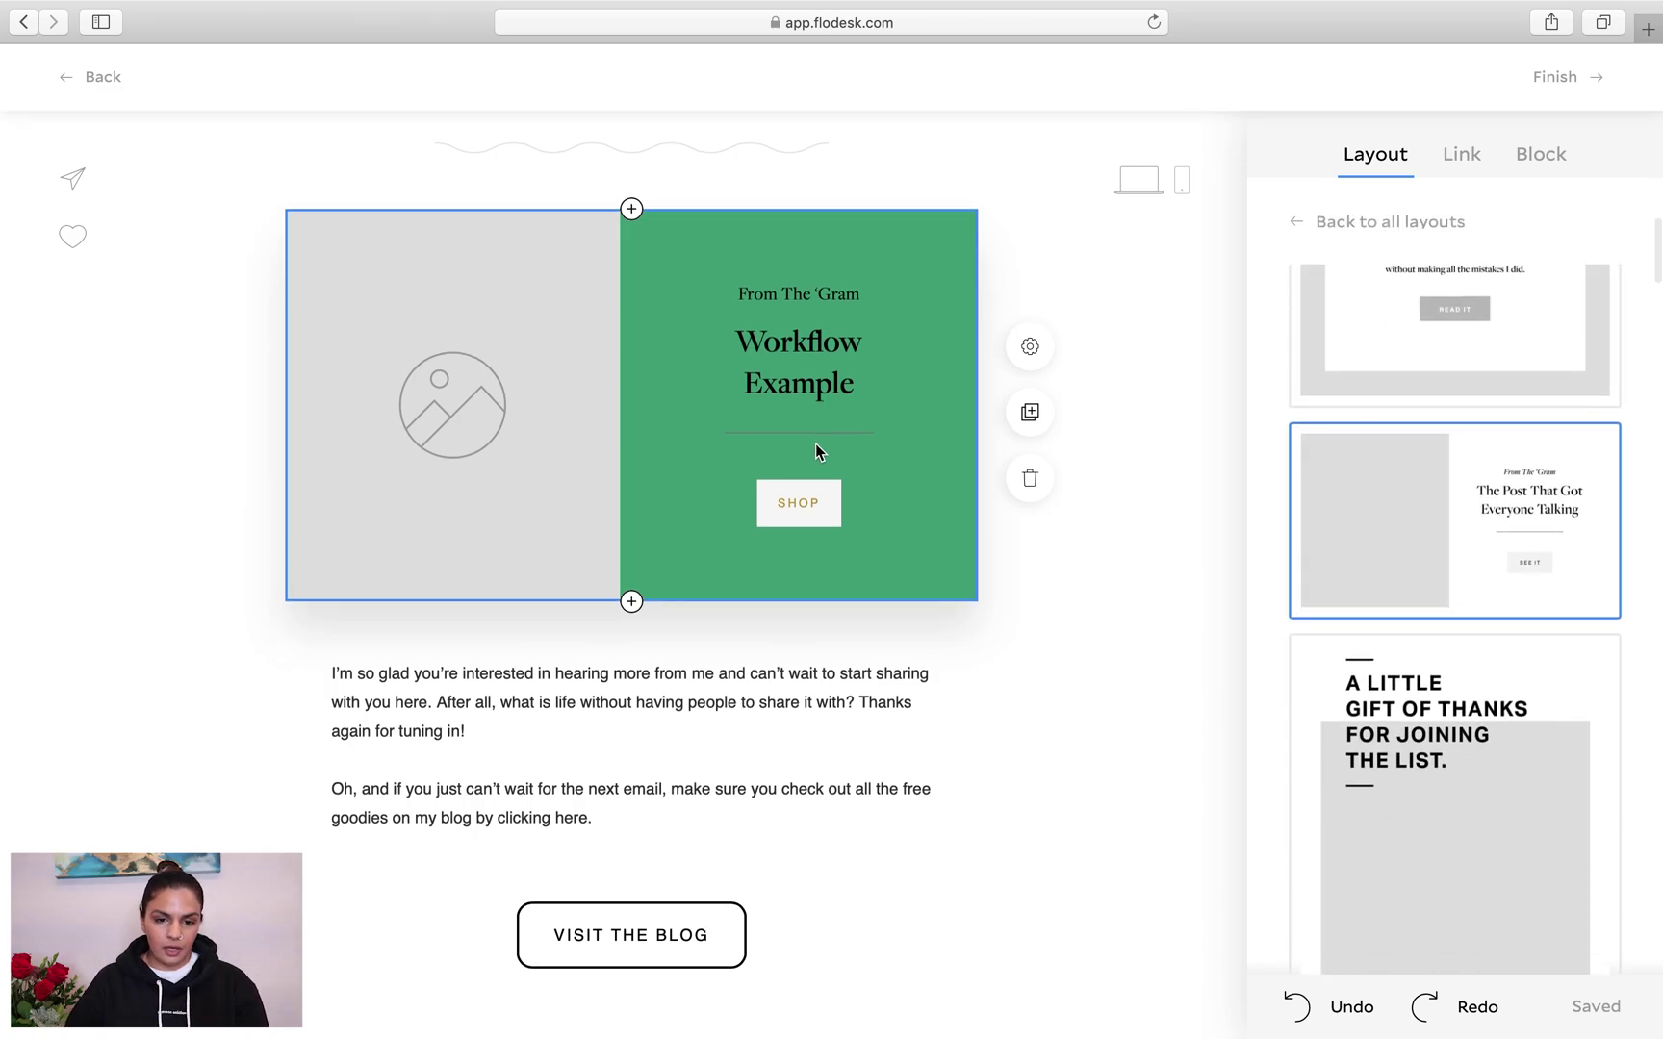
# Delete the text block directly below the Workflow Example layout
pyautogui.scroll(-1, 814, 452)
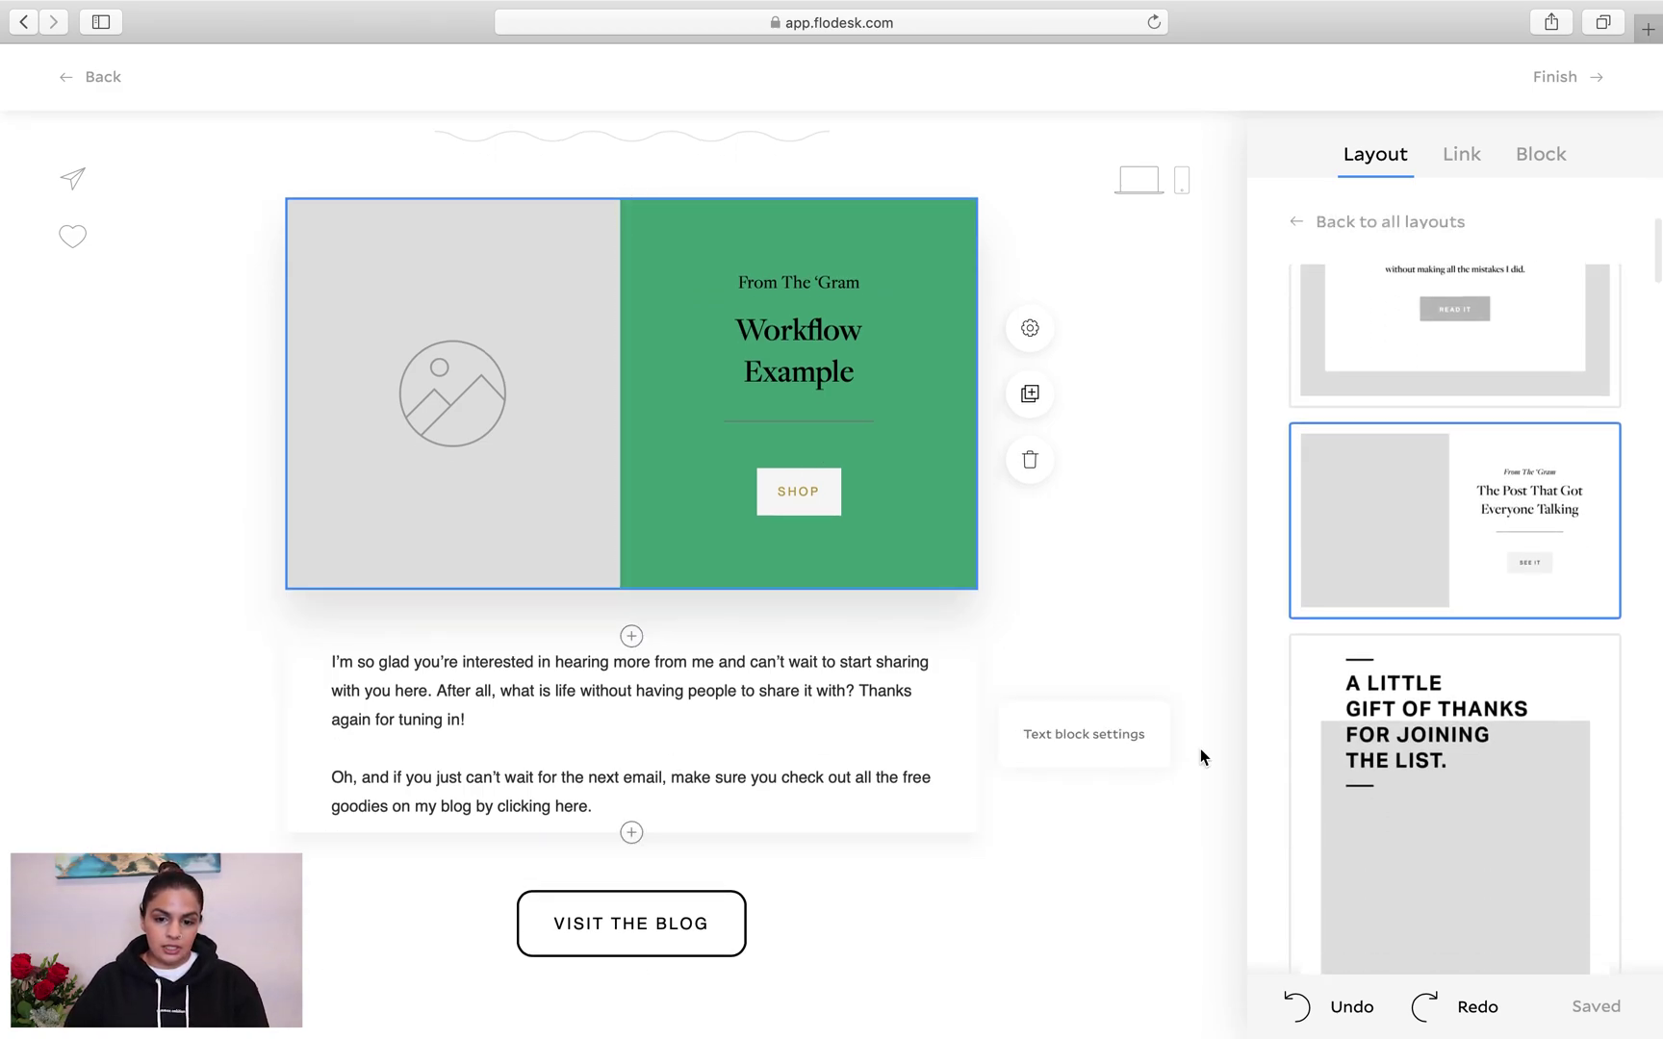
pyautogui.click(722, 809)
pyautogui.click(1029, 800)
pyautogui.click(1017, 796)
# Examine the font choices for the handwritten signature below "SPEAK SOON, FRIEND!" and leave the font as it is
pyautogui.scroll(-10, 708, 661)
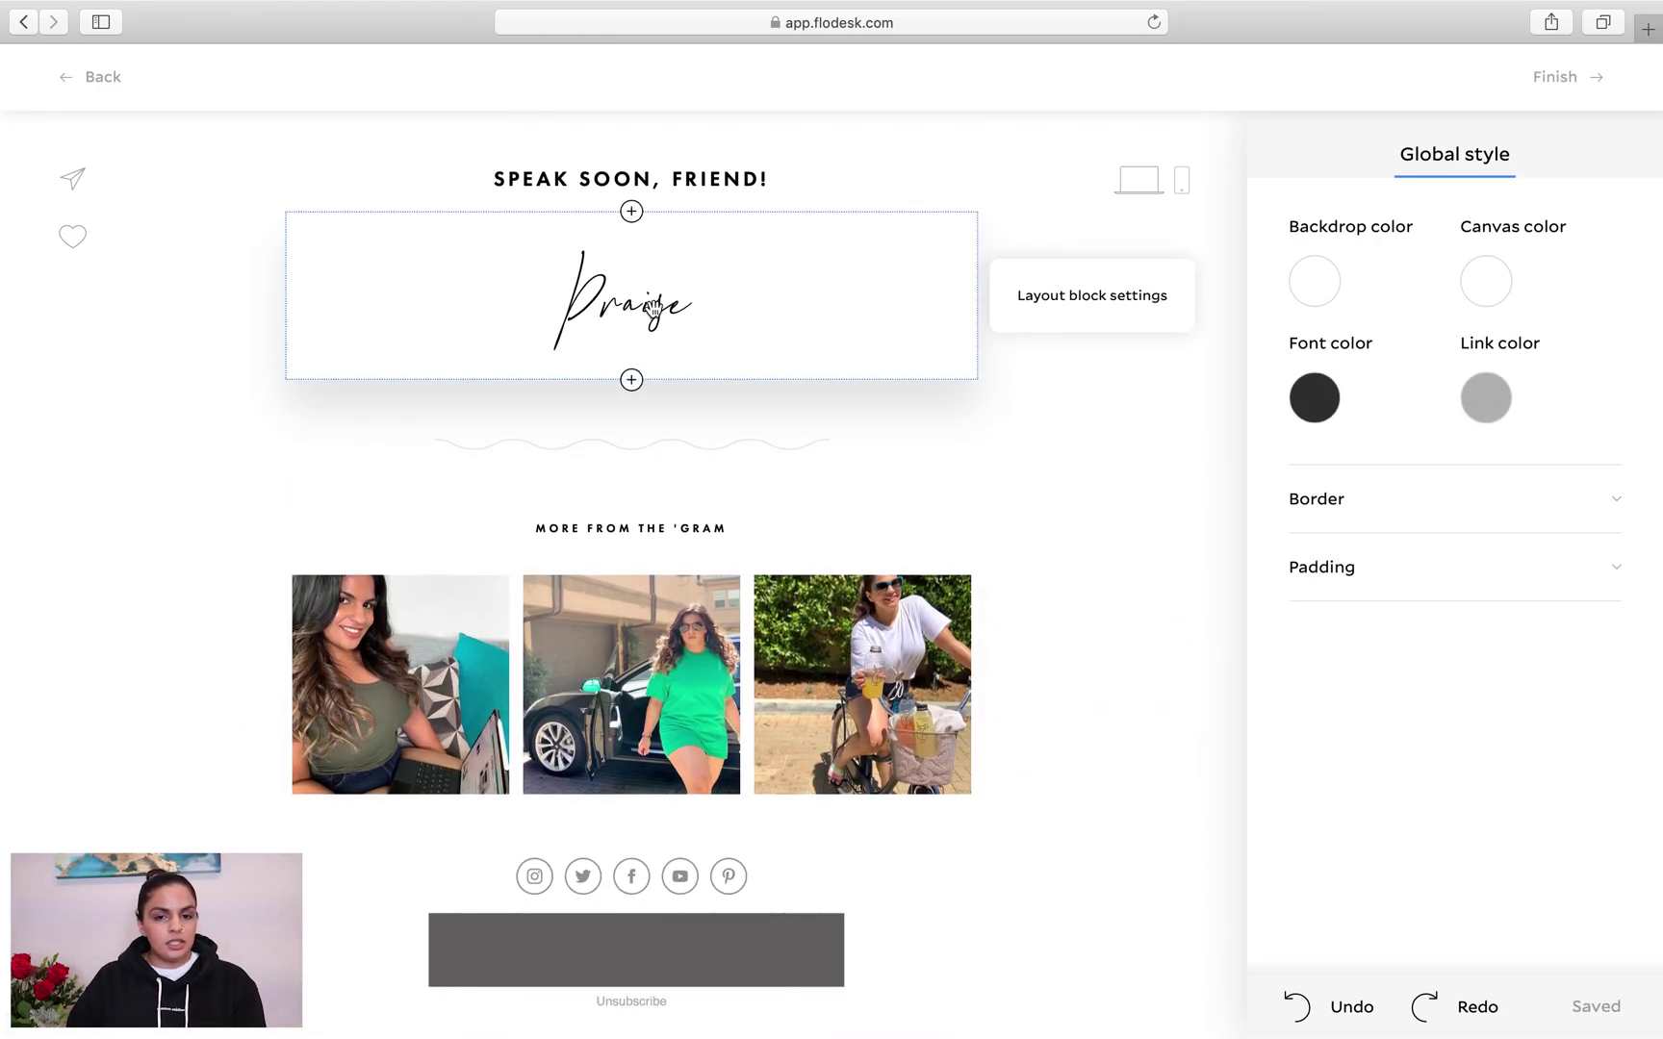
pyautogui.click(561, 327)
pyautogui.click(1345, 284)
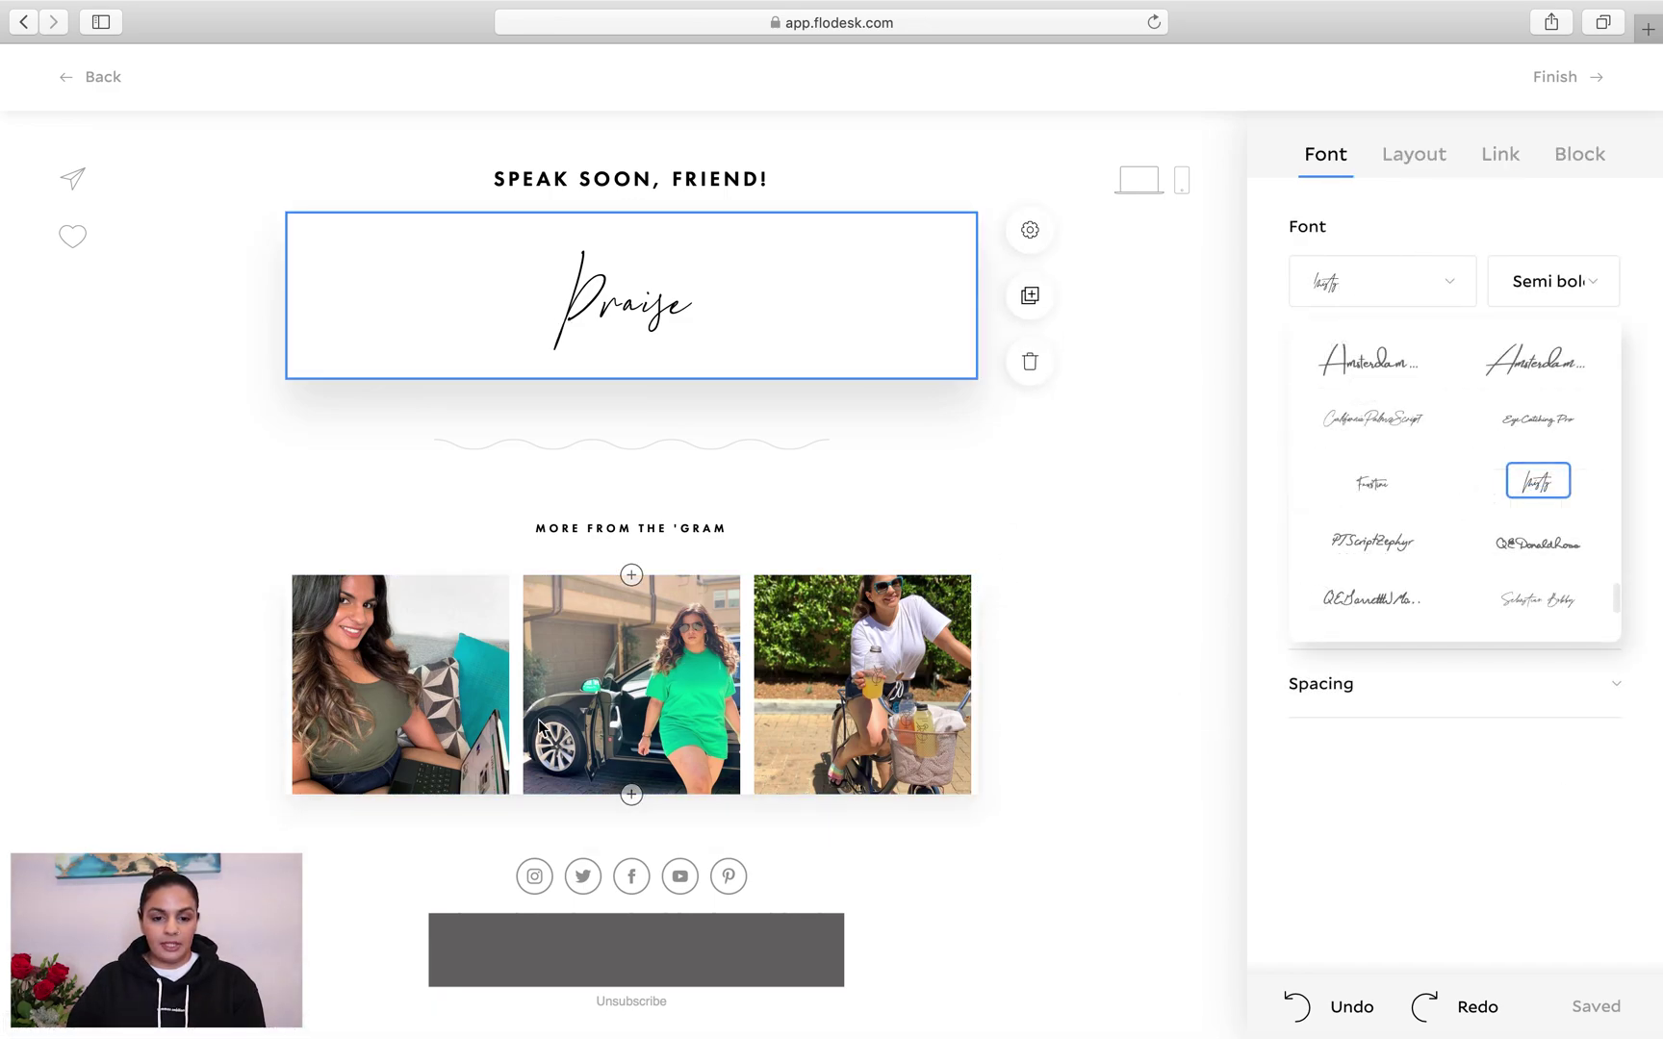
pyautogui.click(174, 601)
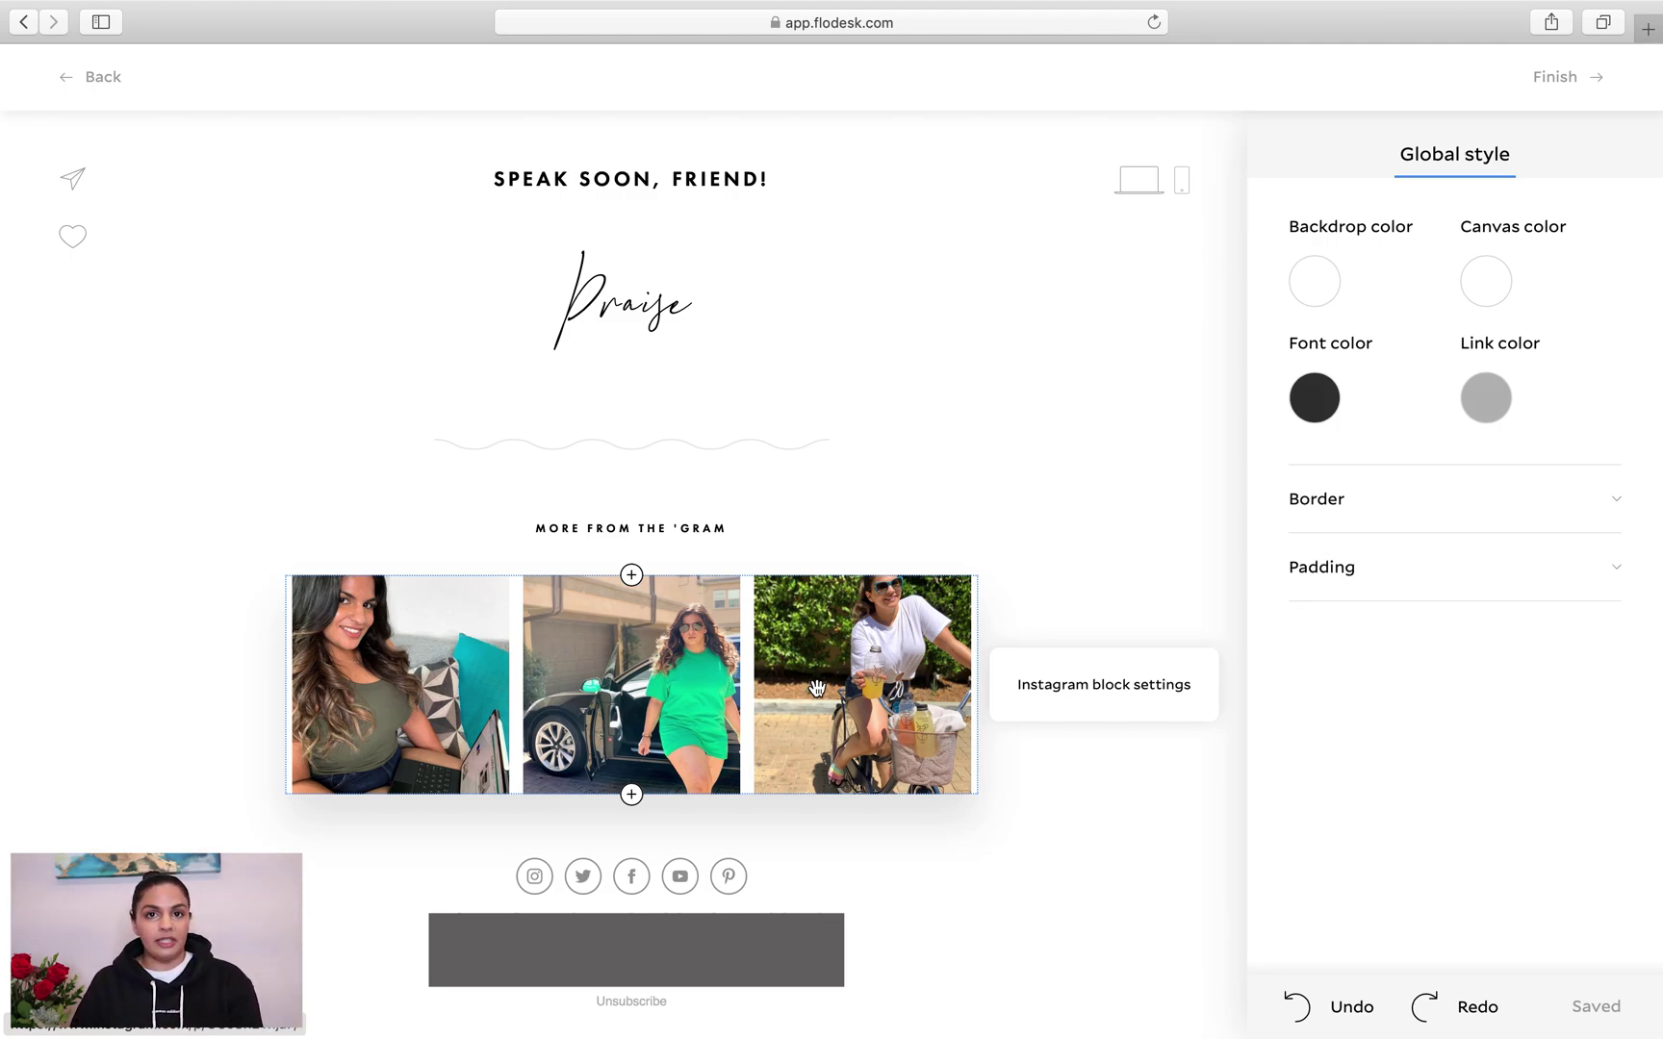
# Recolour the social media icons at the end of the email to bright green and finish editing the Welcome letter
pyautogui.click(631, 891)
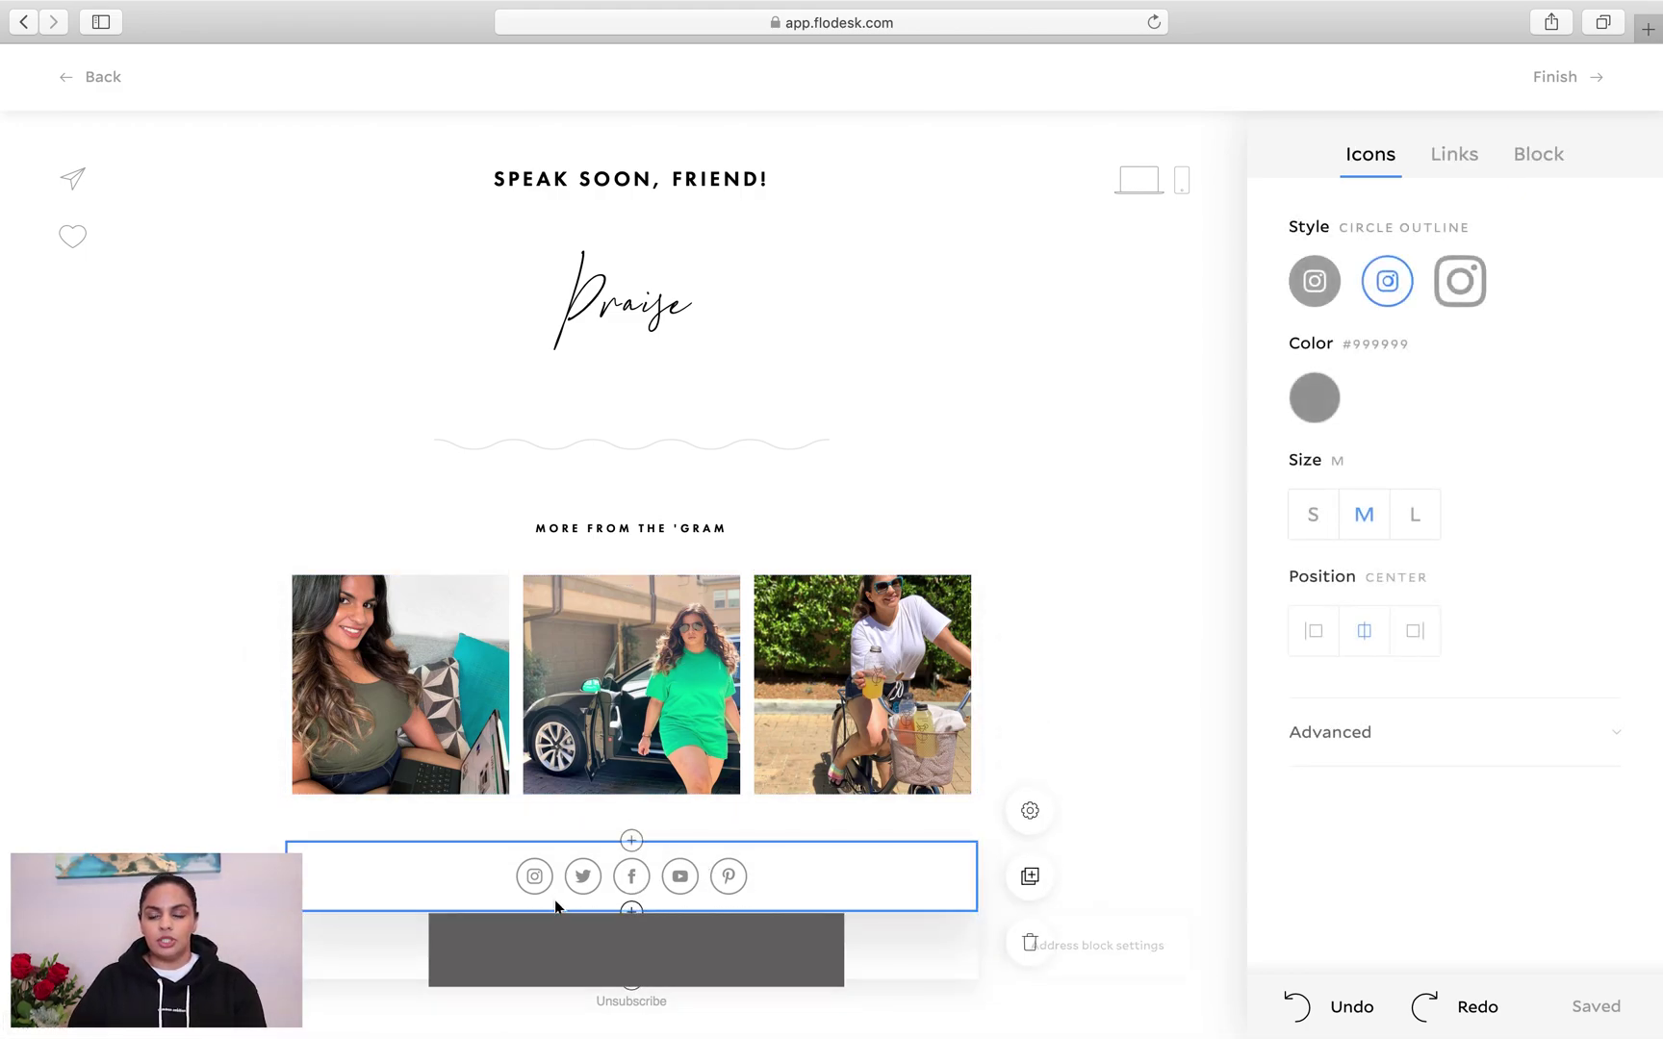
pyautogui.click(1312, 407)
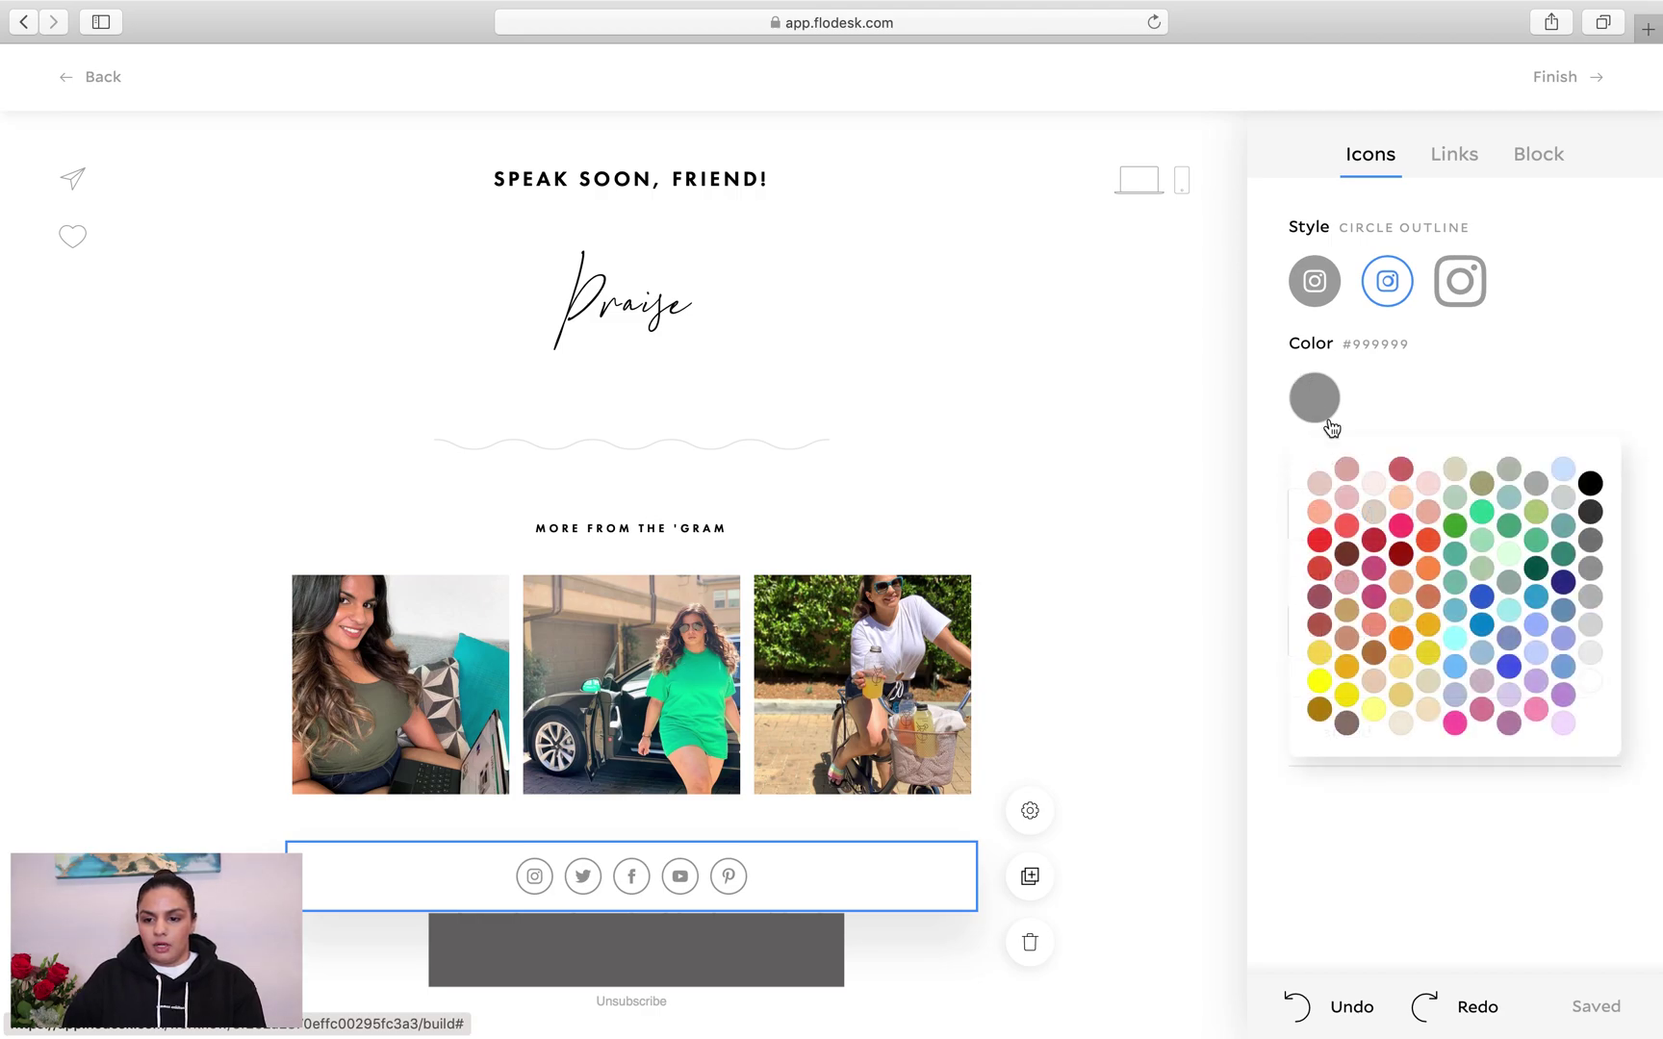
pyautogui.click(1481, 511)
pyautogui.click(627, 874)
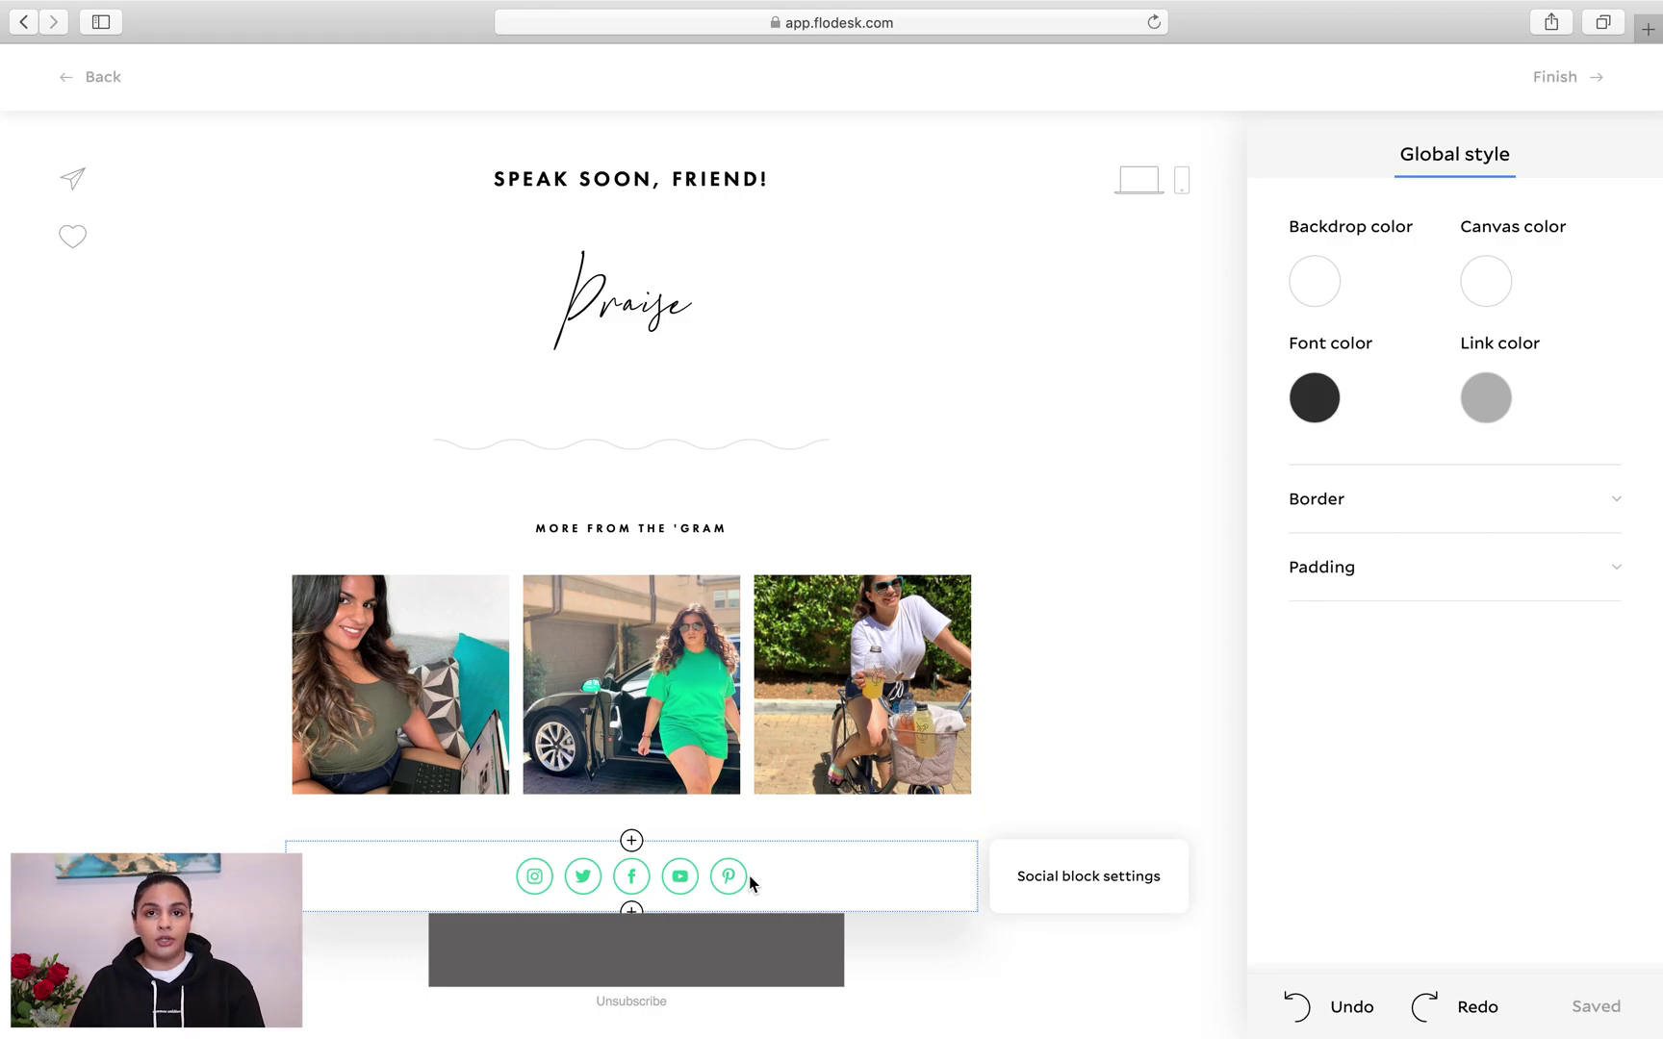
pyautogui.scroll(15, 750, 882)
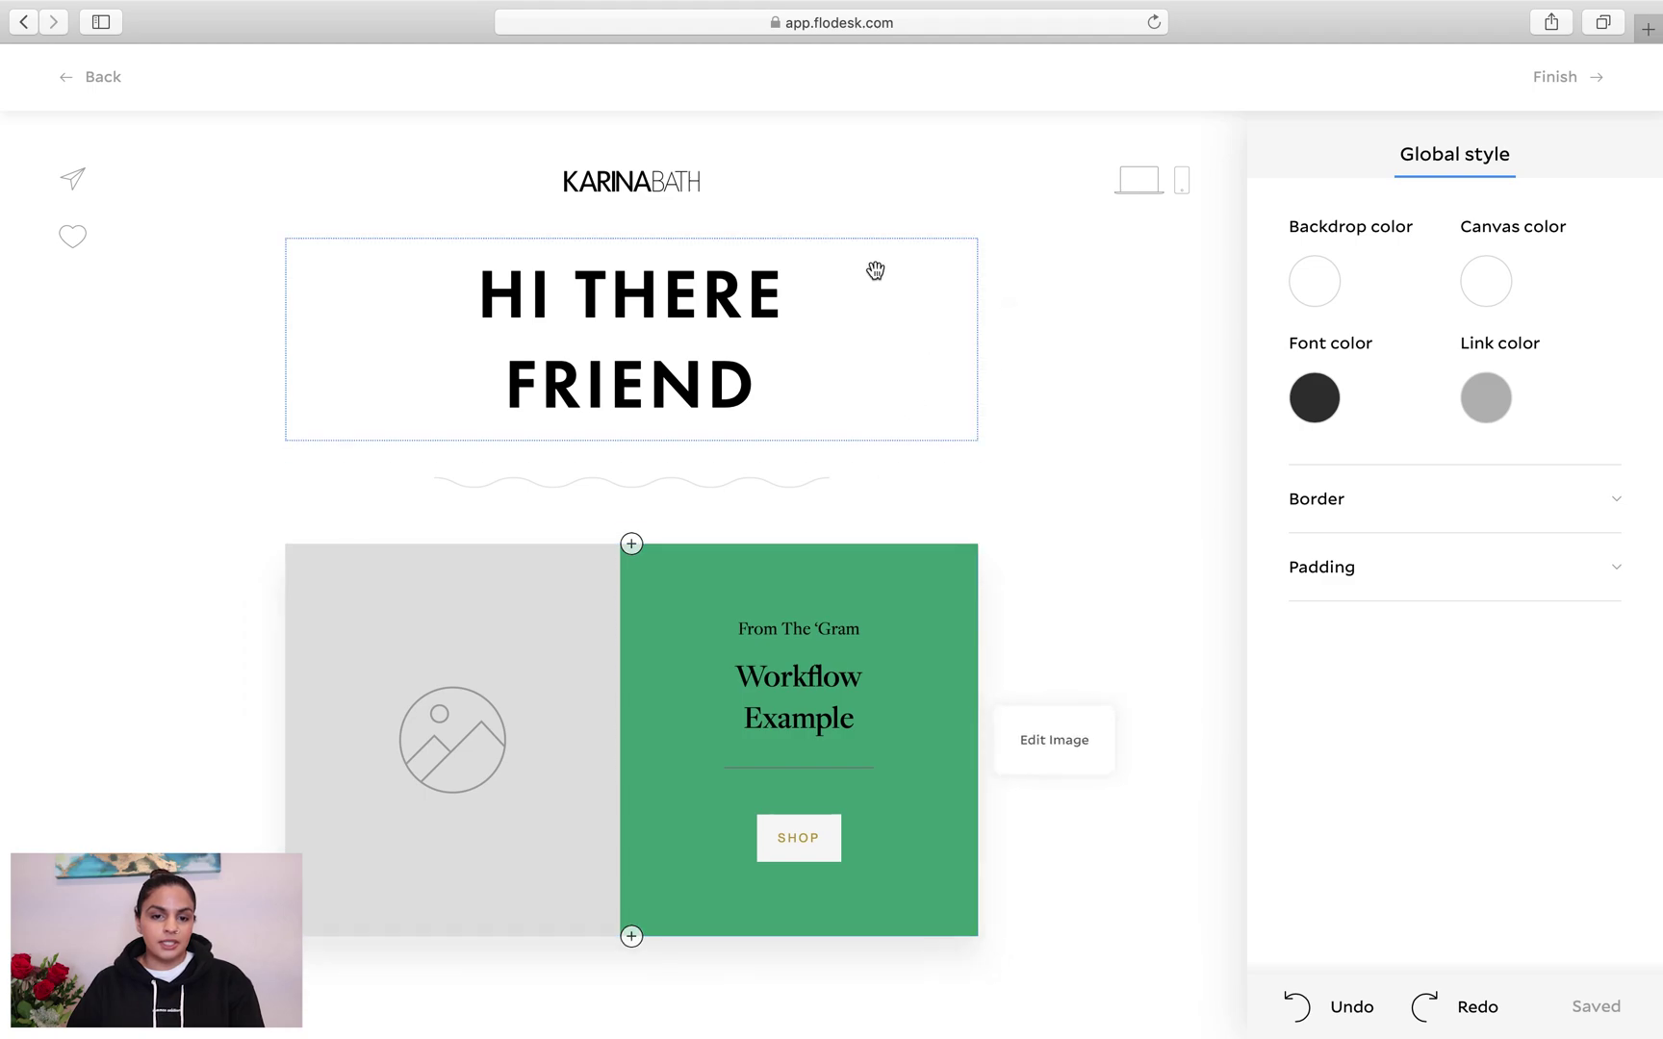
pyautogui.click(1599, 88)
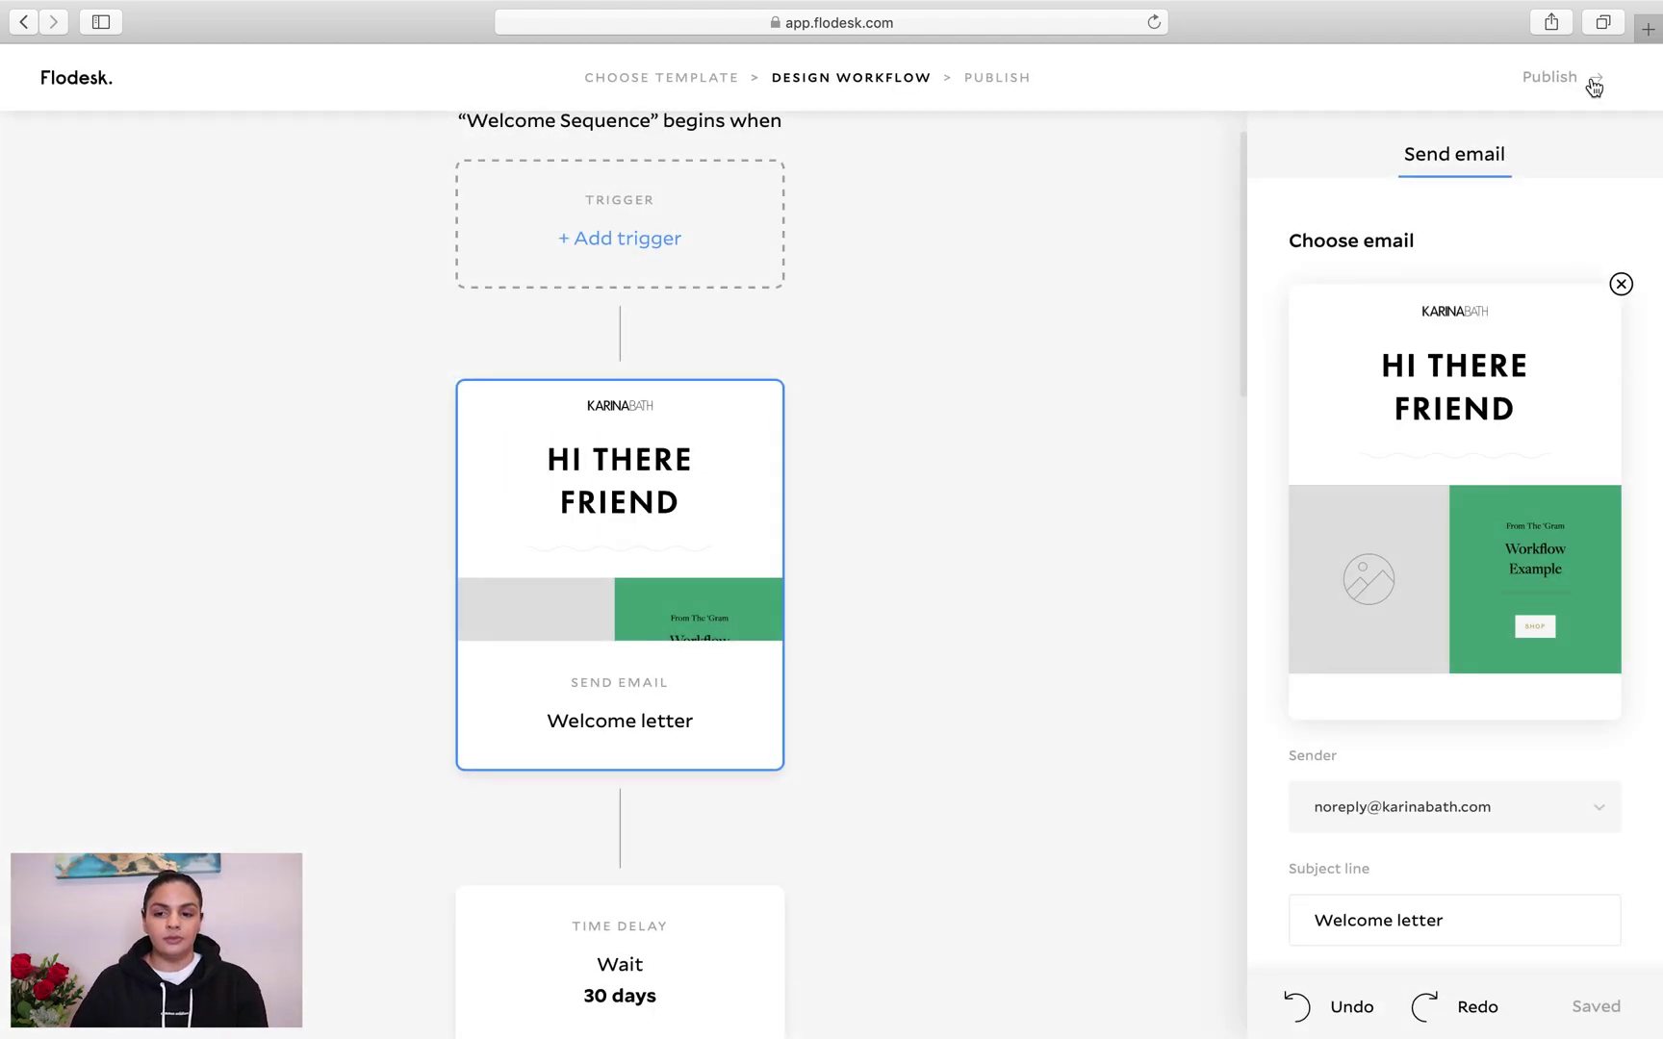
# Set the time delay after the Welcome letter email to 3 days, keeping the type "A certain period of time"
pyautogui.scroll(-3, 623, 567)
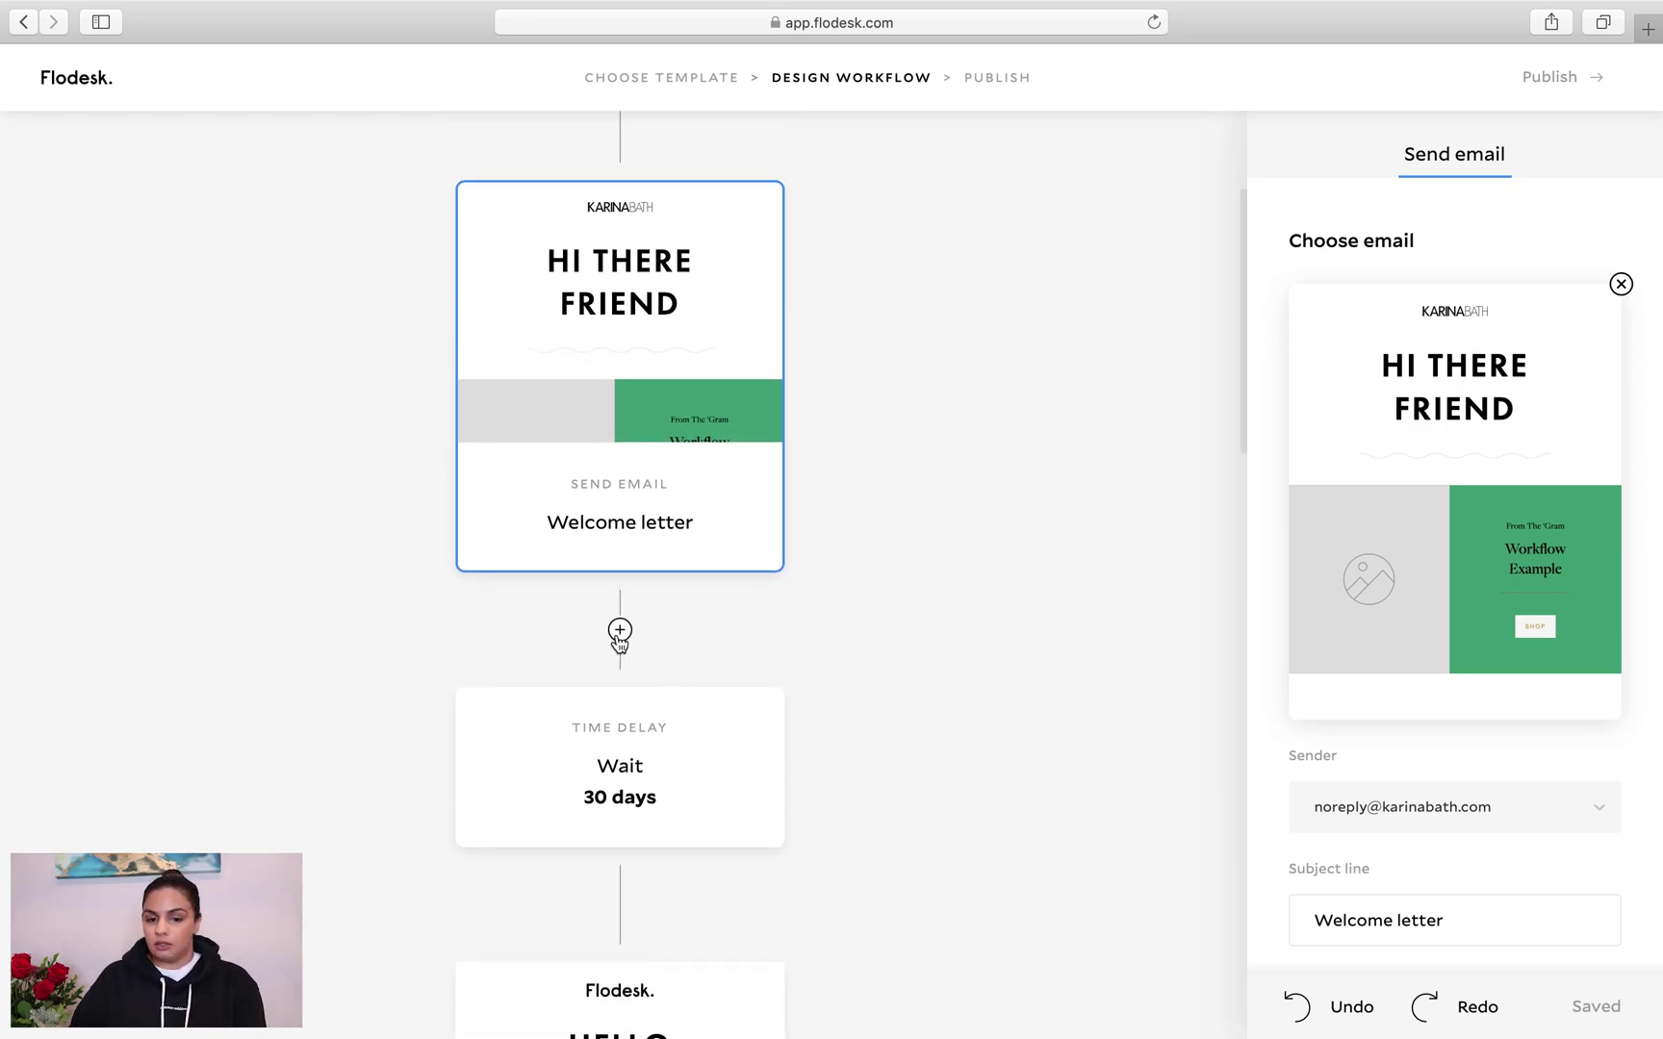
pyautogui.click(670, 775)
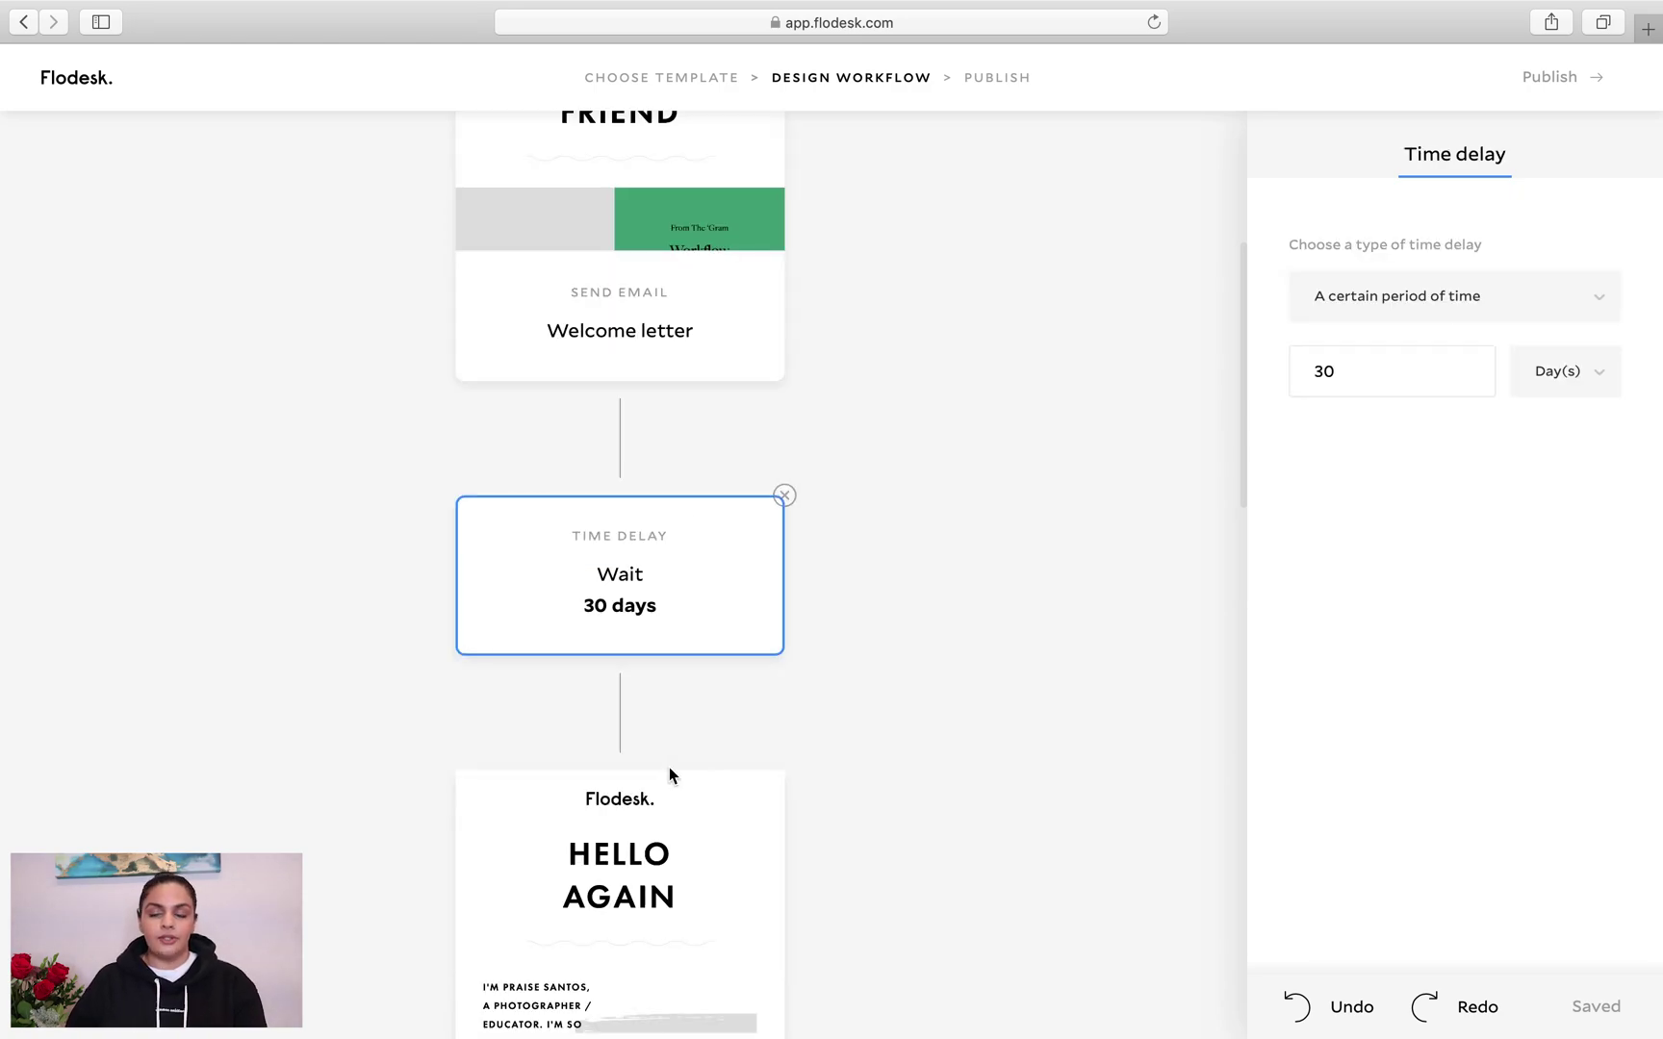
pyautogui.click(1467, 295)
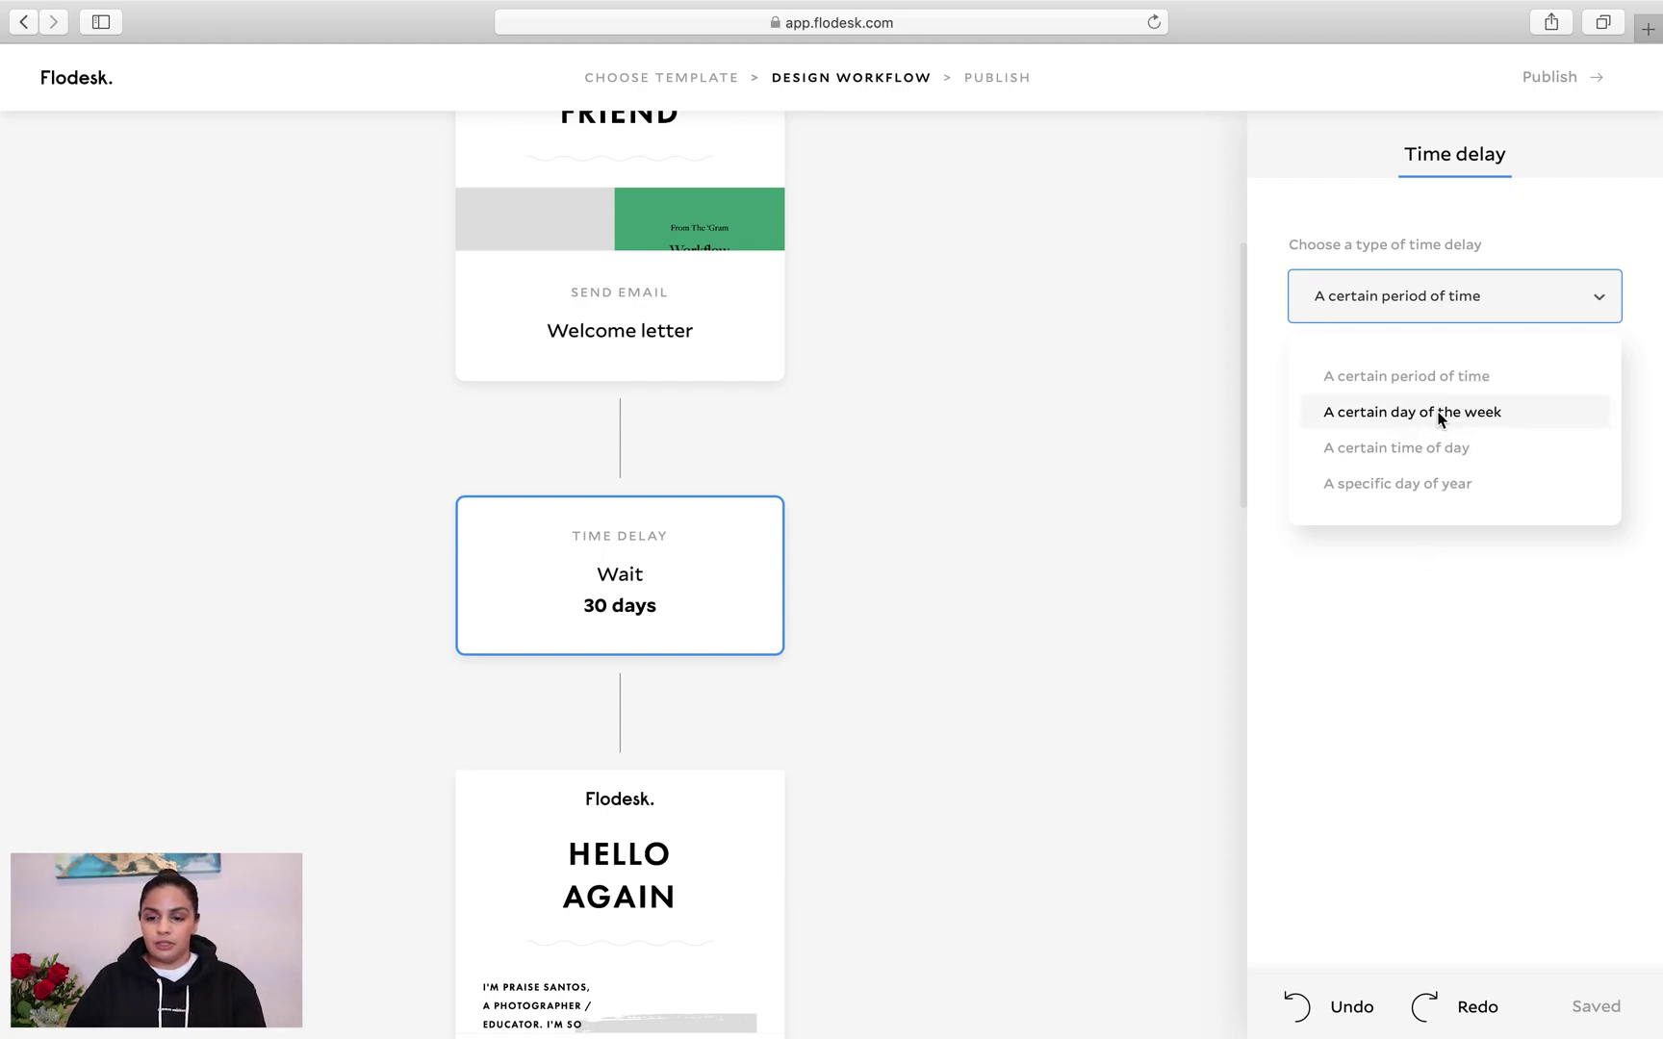
pyautogui.click(1433, 538)
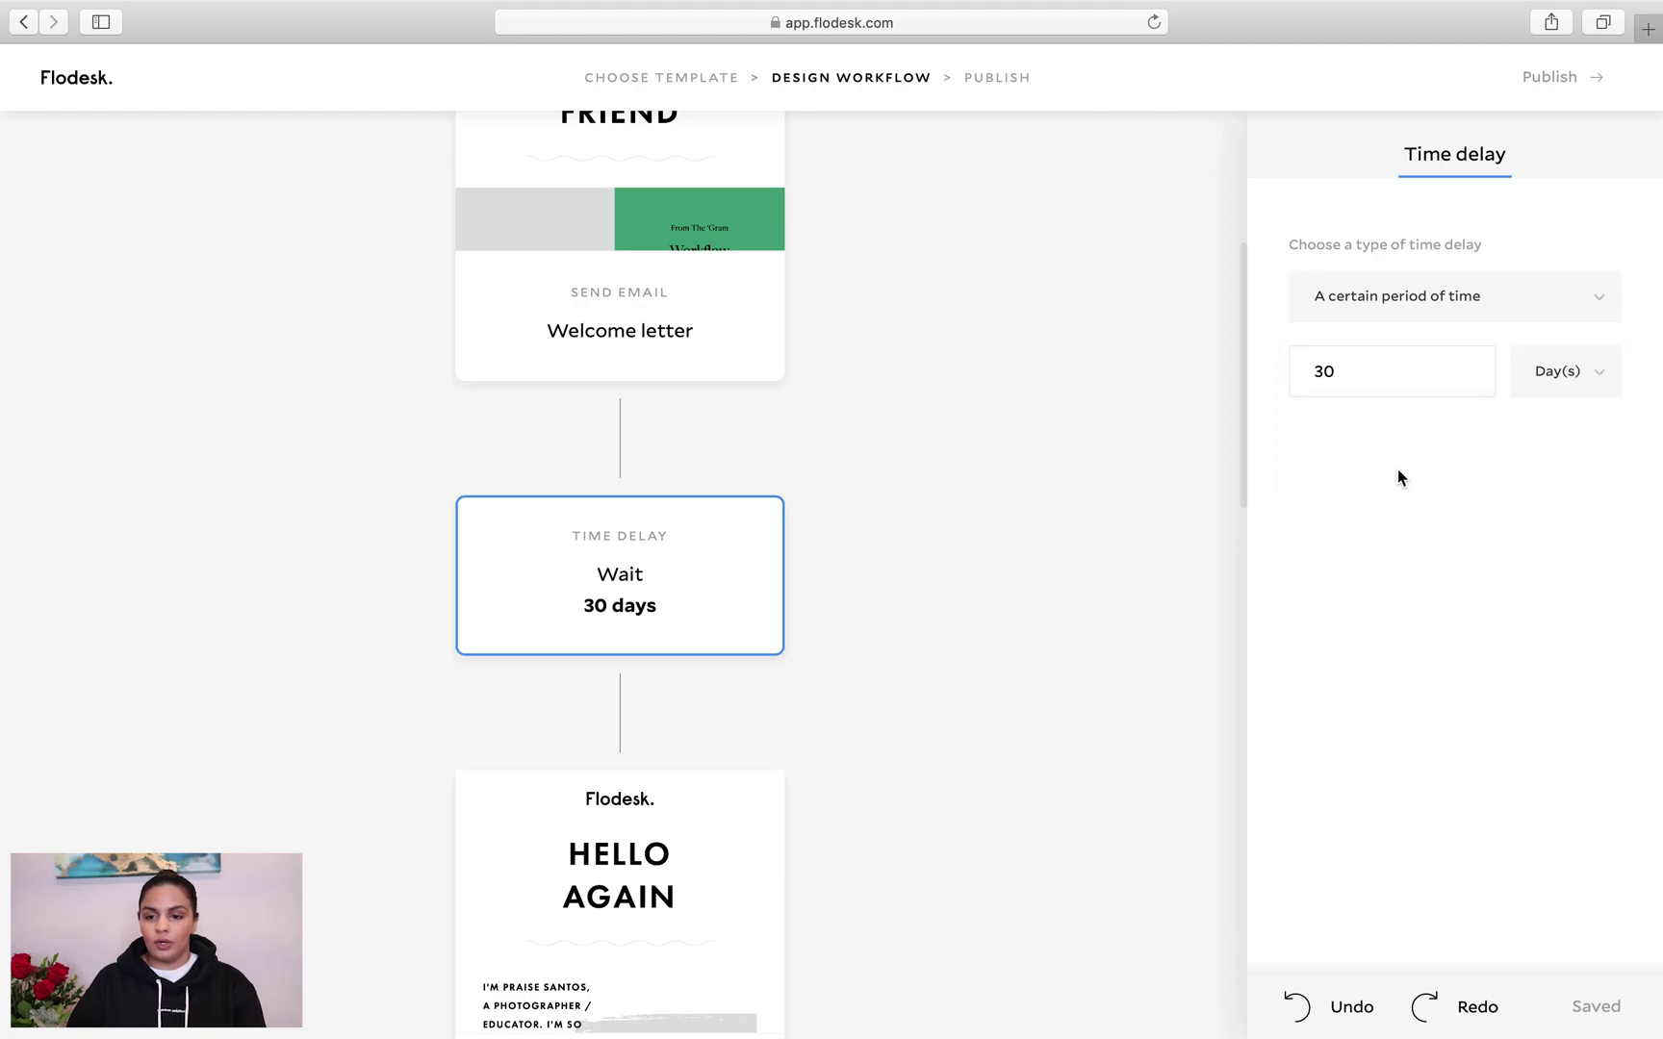
pyautogui.click(1367, 373)
pyautogui.press('BackSpace')
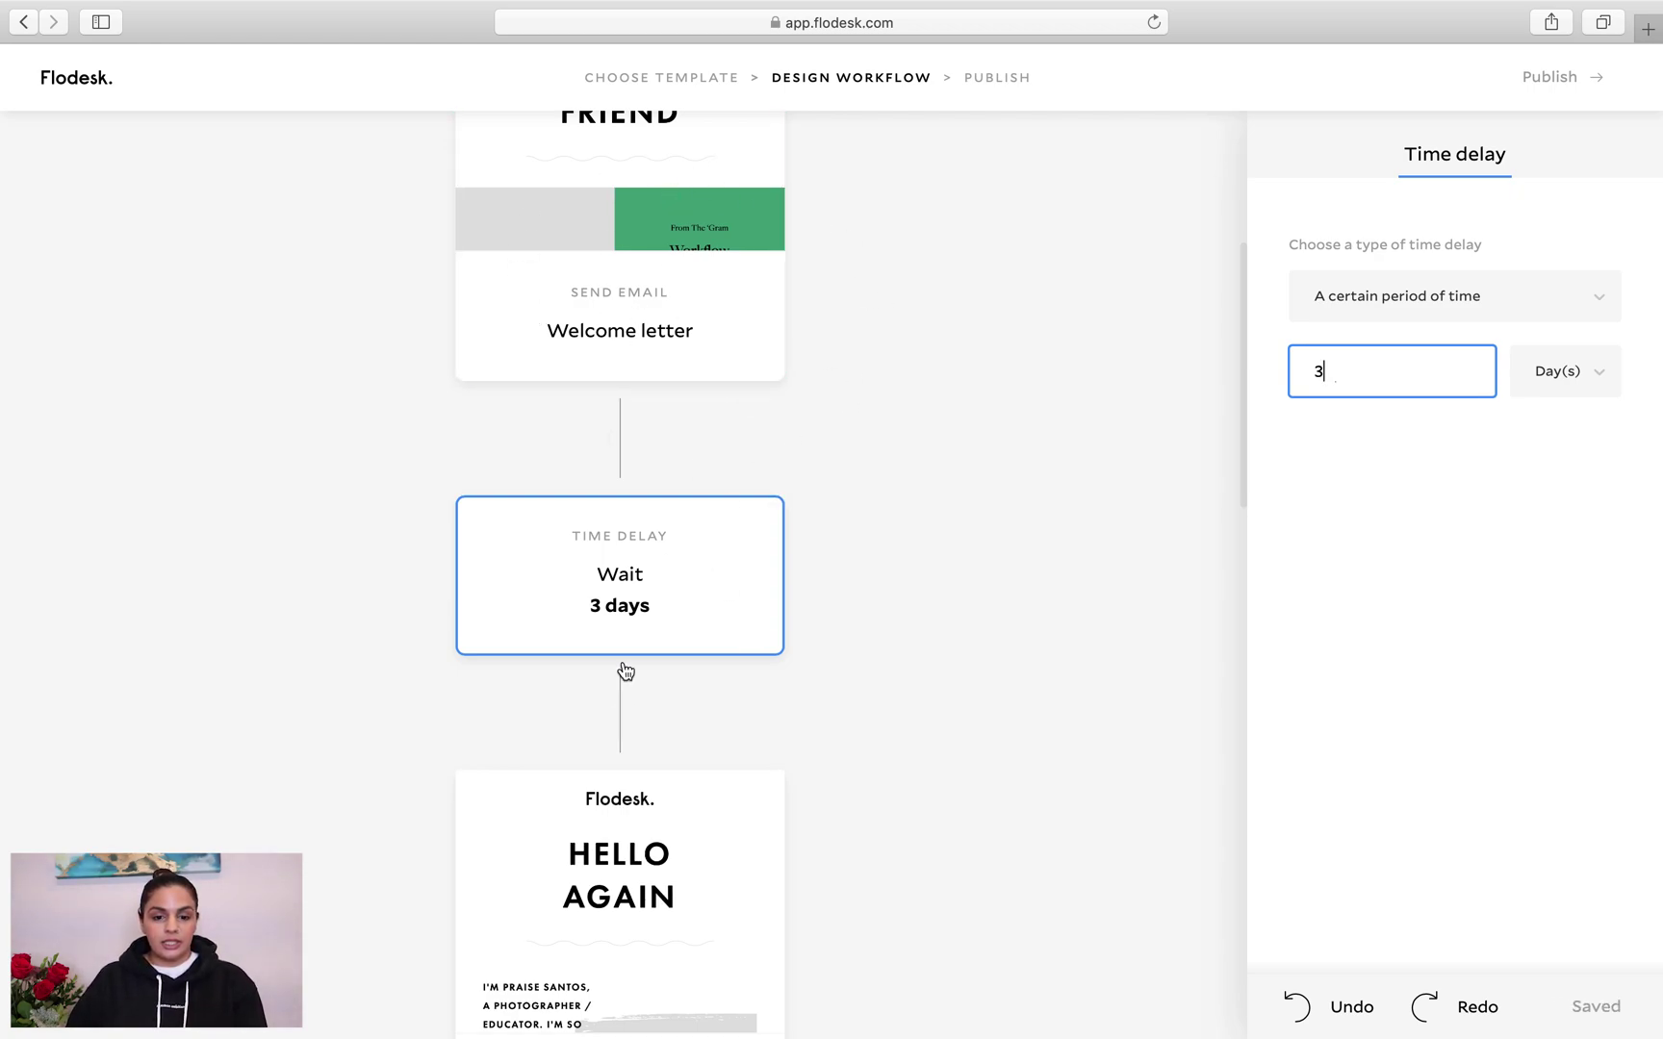
# Open the About me email for editing and delete its "HELLO AGAIN" headline block
pyautogui.scroll(-4, 623, 671)
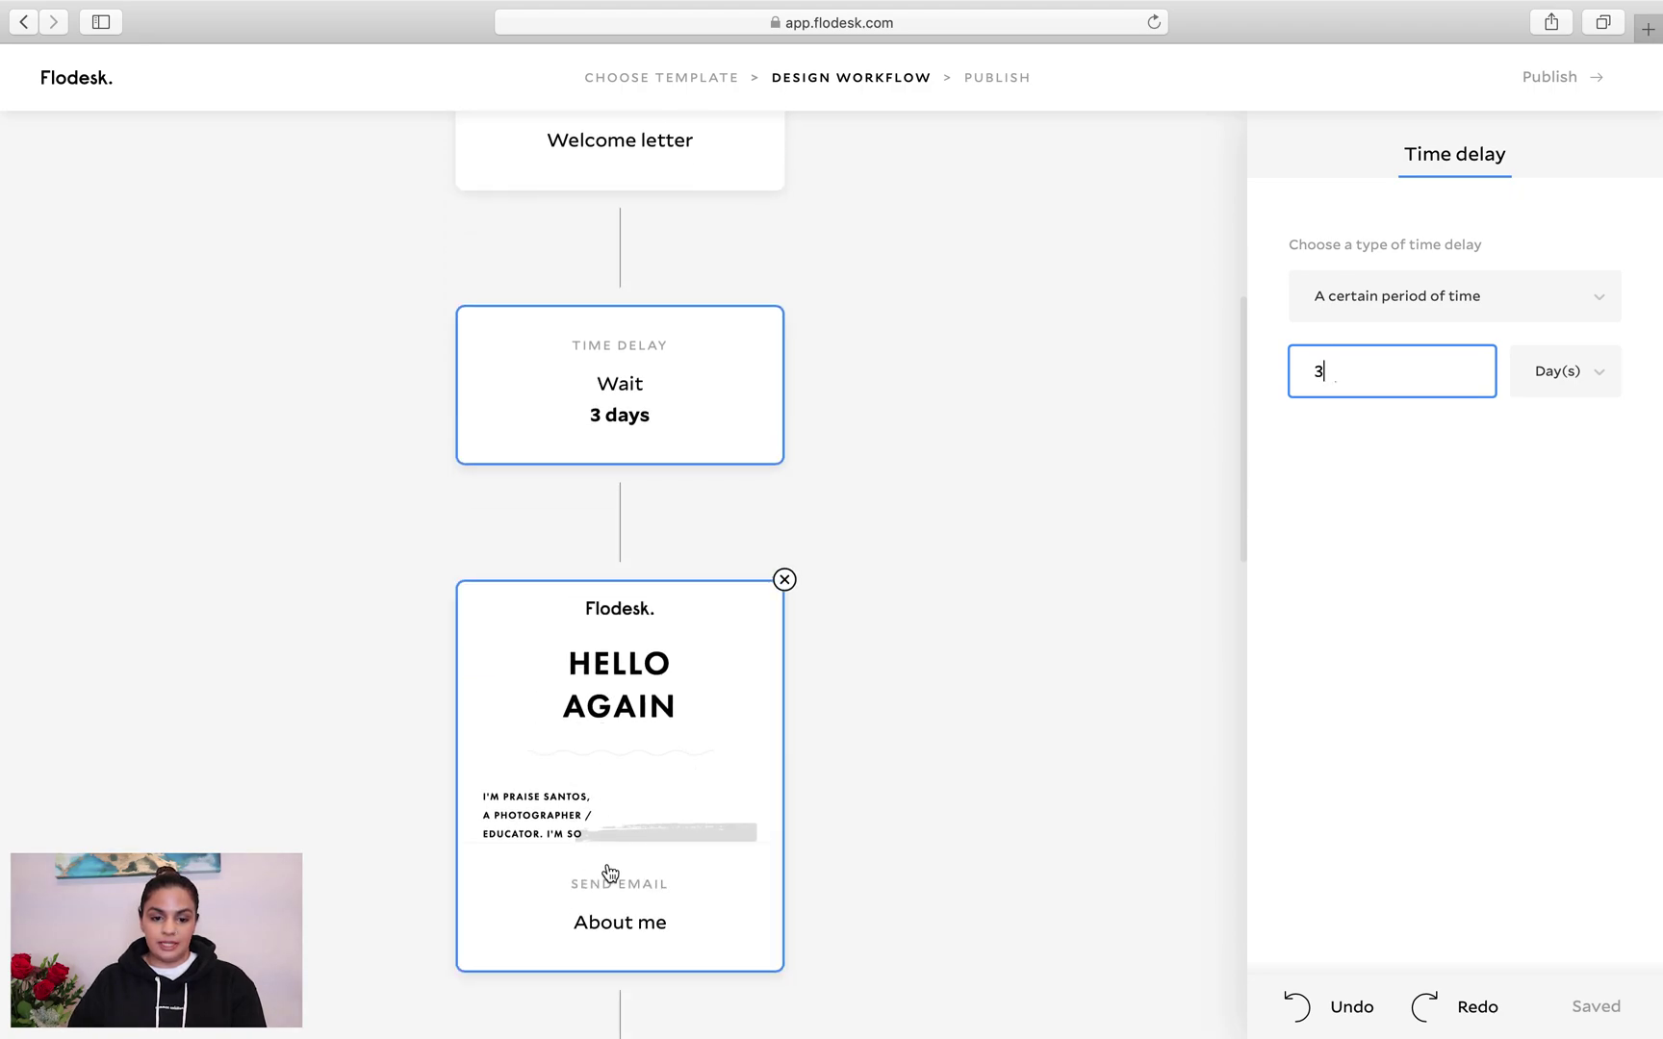
pyautogui.click(611, 873)
pyautogui.click(1429, 486)
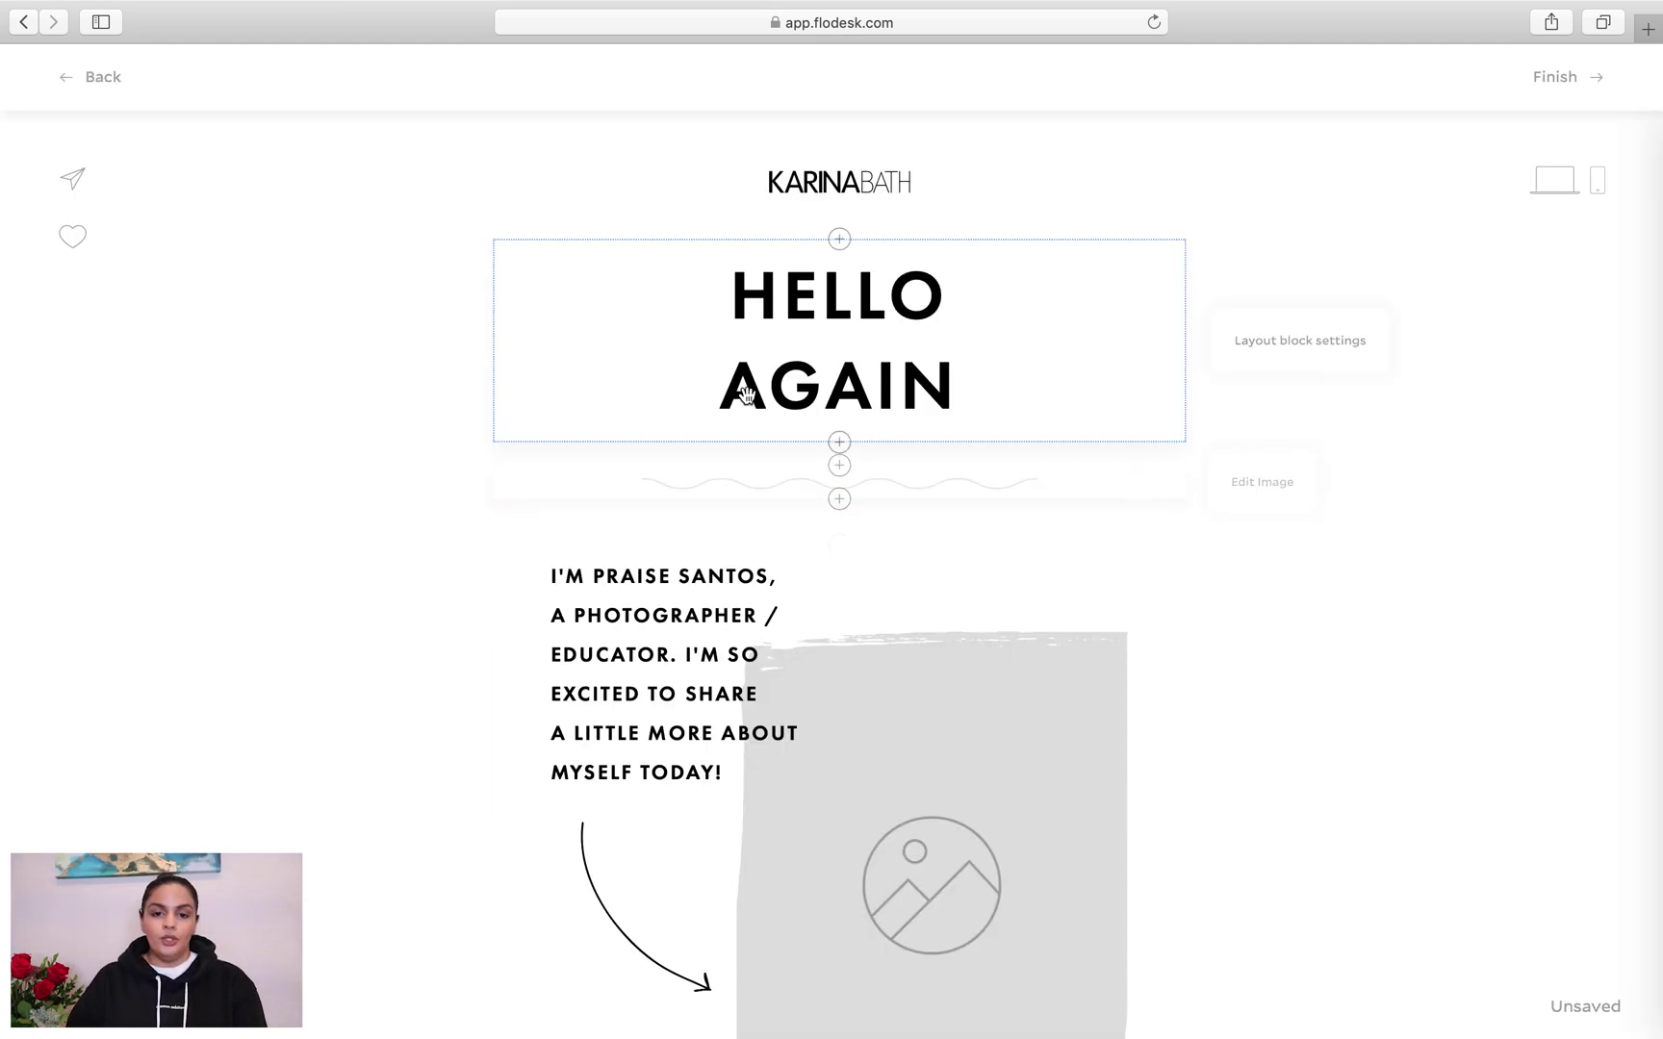
pyautogui.click(1245, 437)
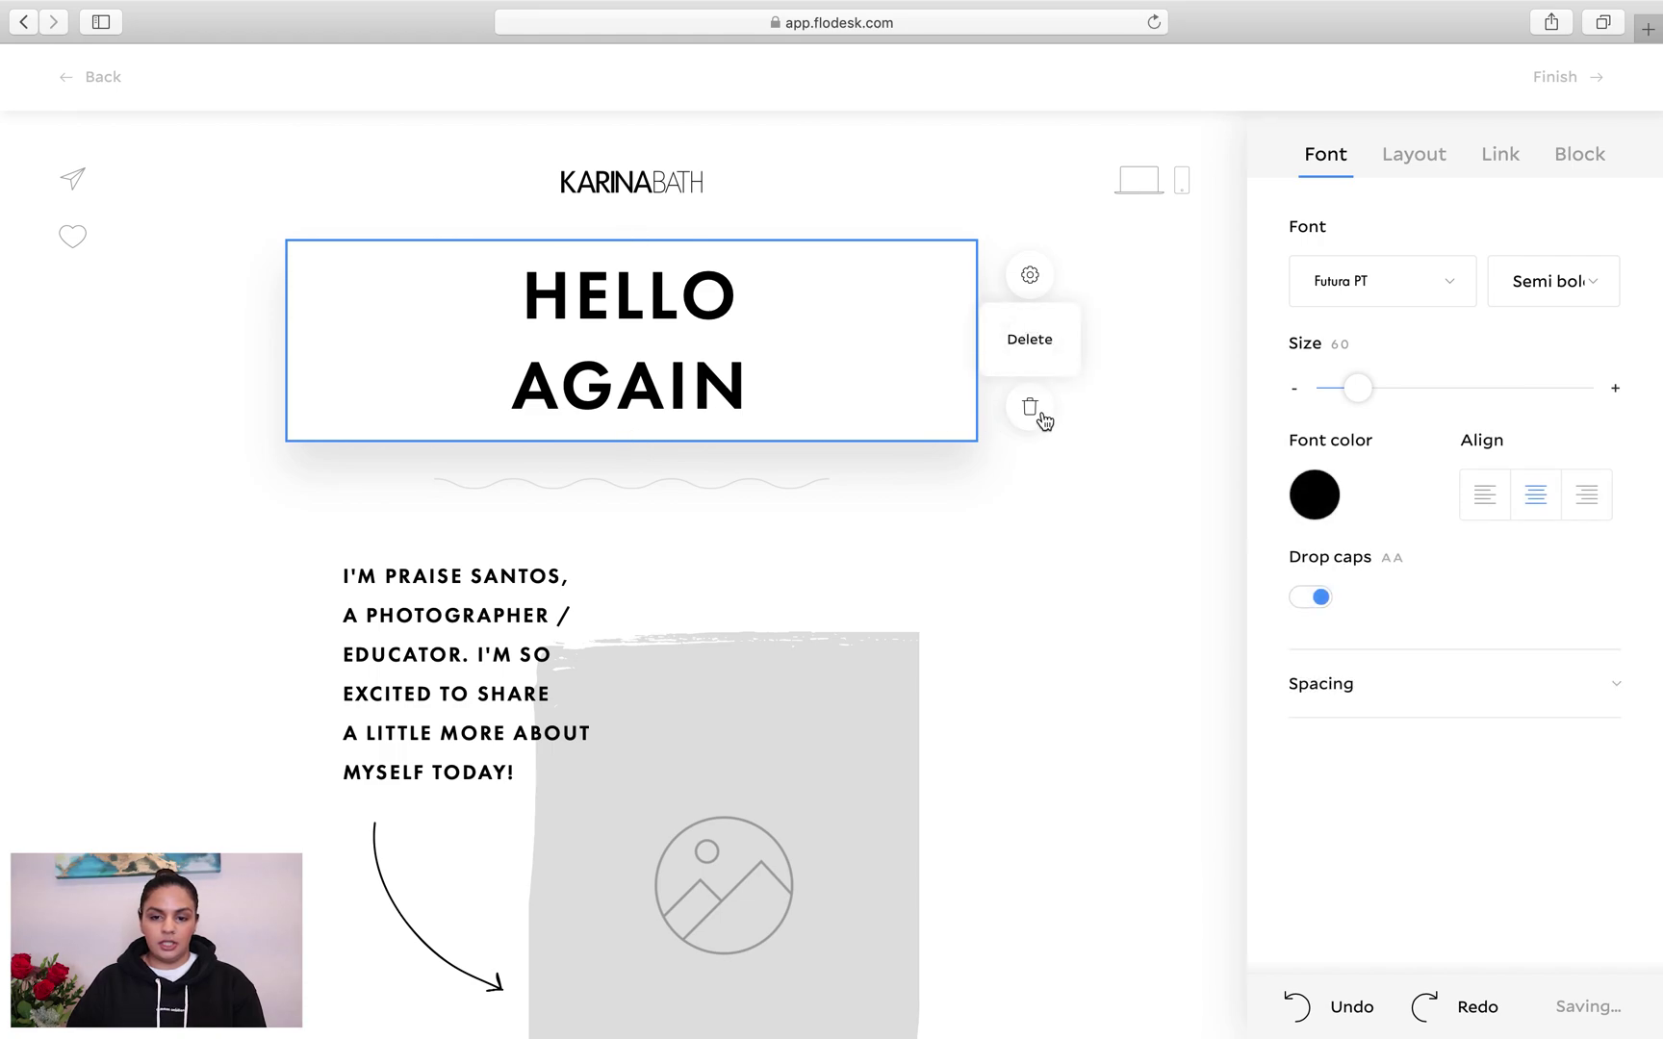
pyautogui.click(1037, 352)
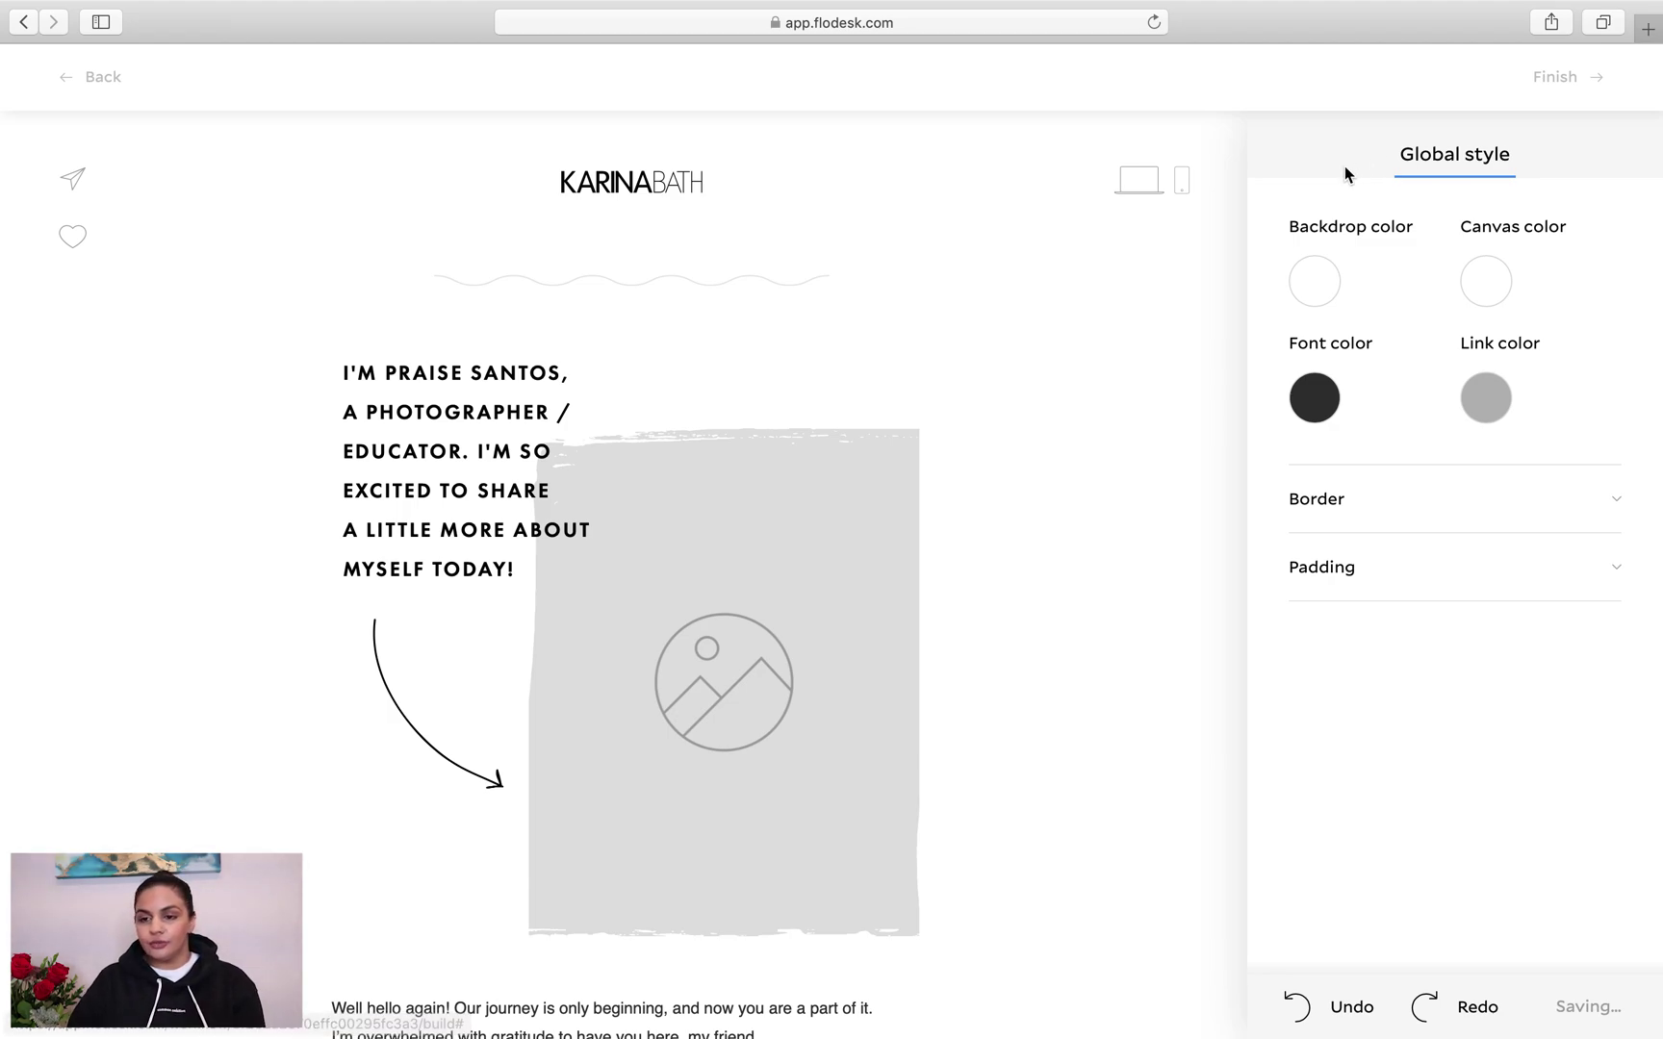
# Finish editing the About me email and return to the workflow design
pyautogui.moveTo(1659, 3)
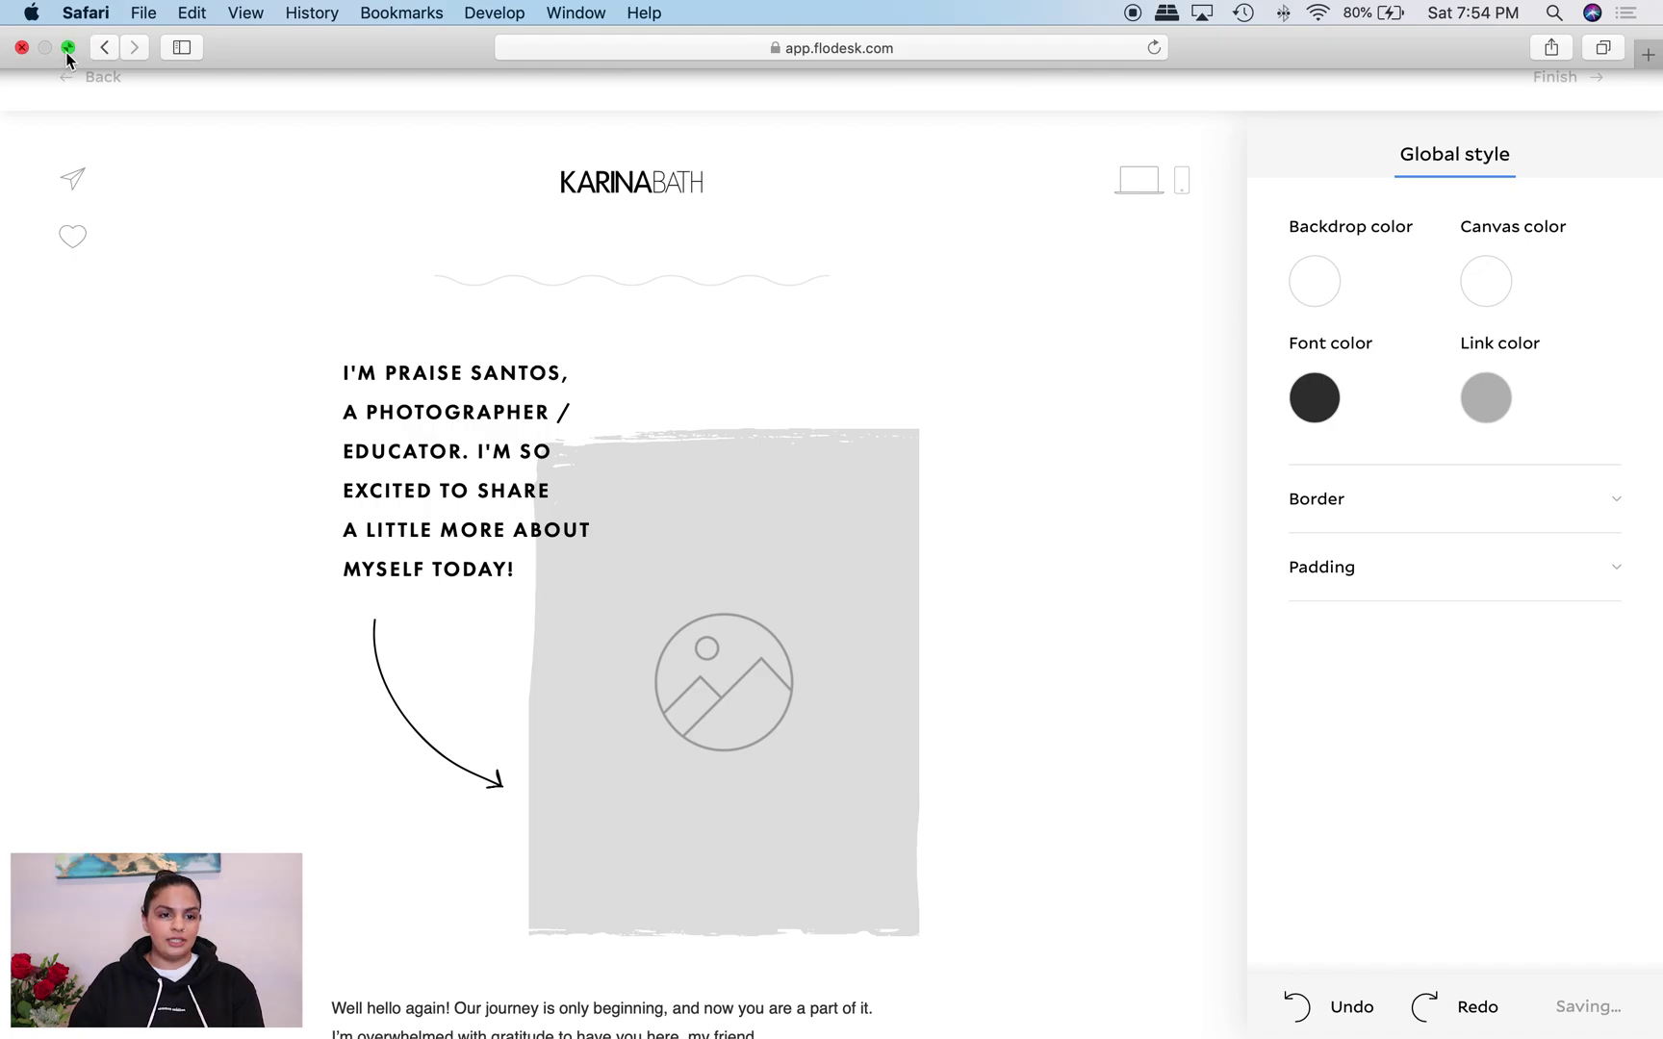
pyautogui.click(1569, 83)
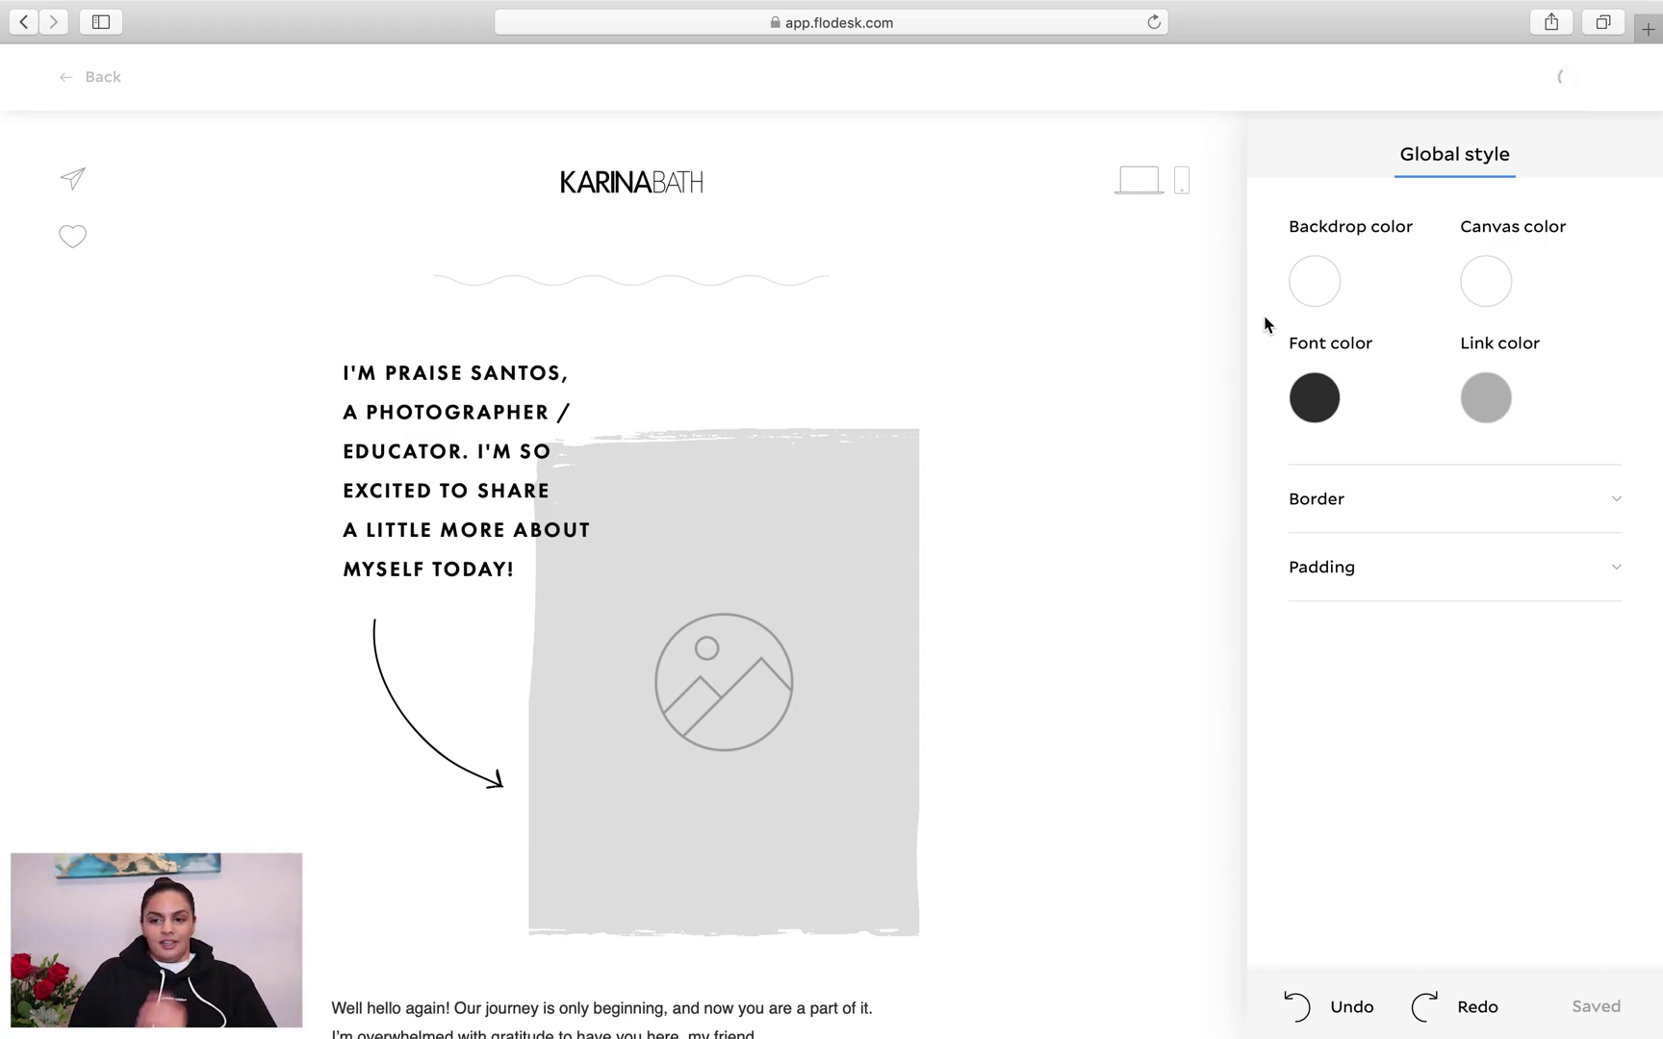
pyautogui.click(70, 73)
# Delete the 30-day time delay directly after the About me email
pyautogui.scroll(5, 669, 484)
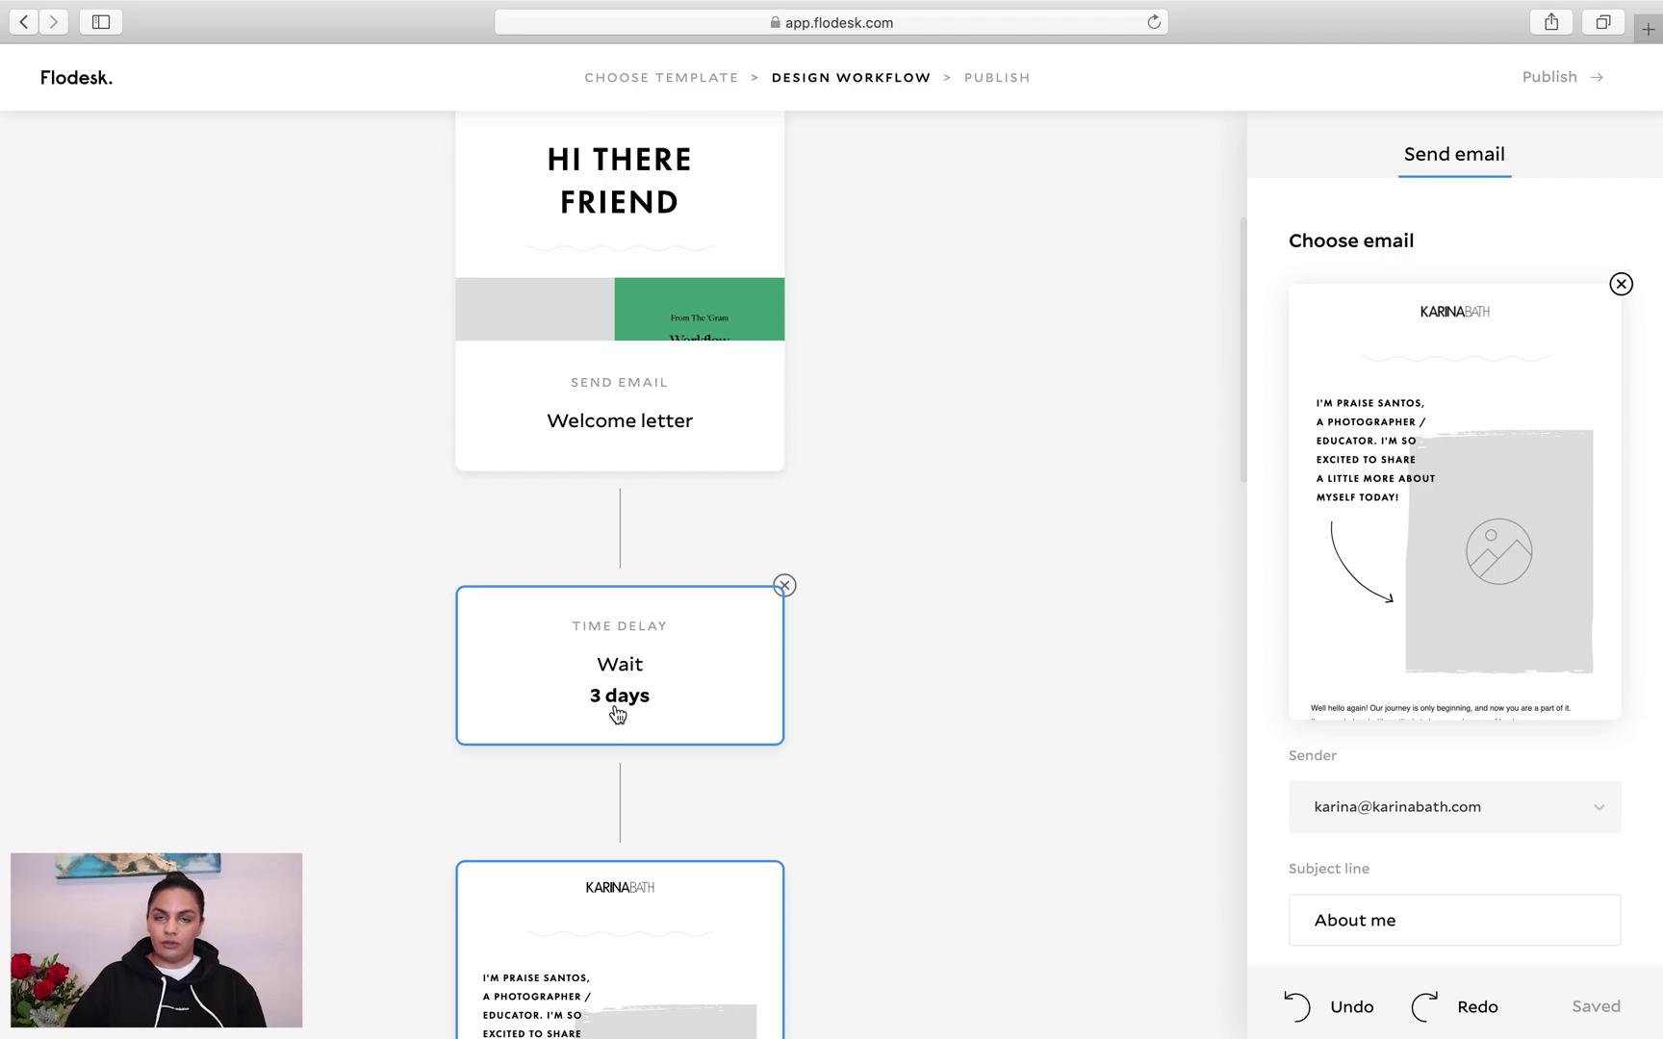
pyautogui.scroll(-5, 617, 714)
pyautogui.scroll(-4, 616, 717)
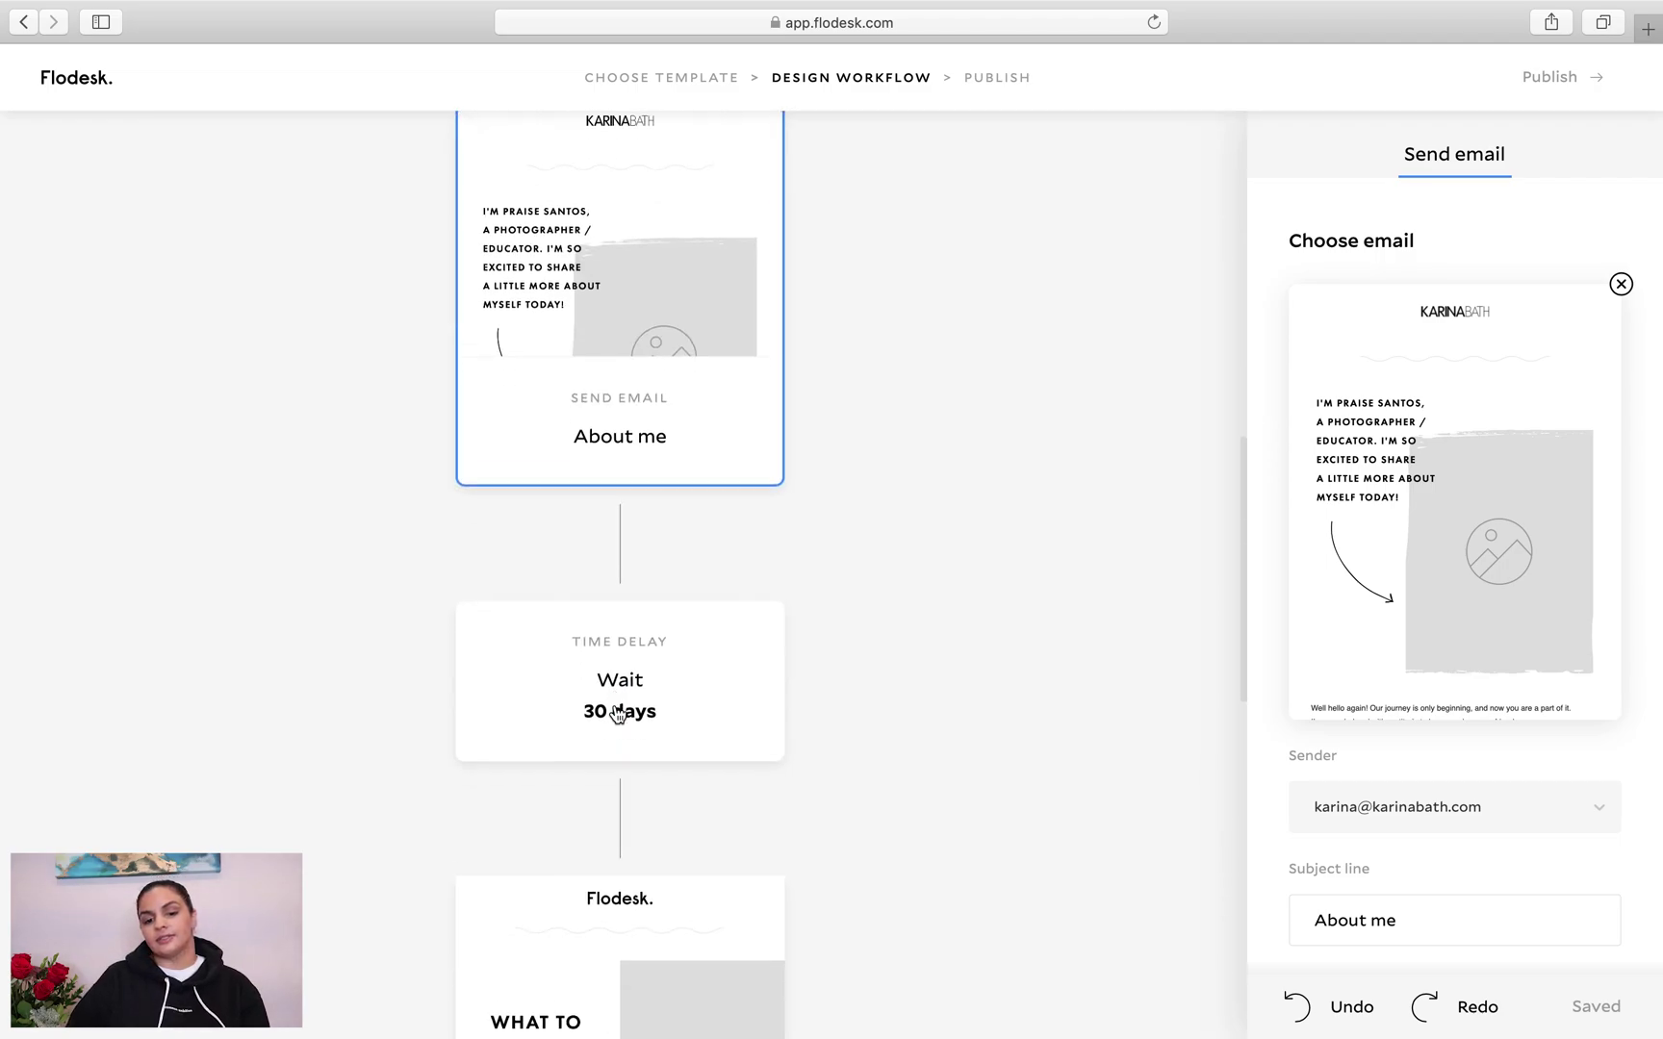
pyautogui.click(783, 580)
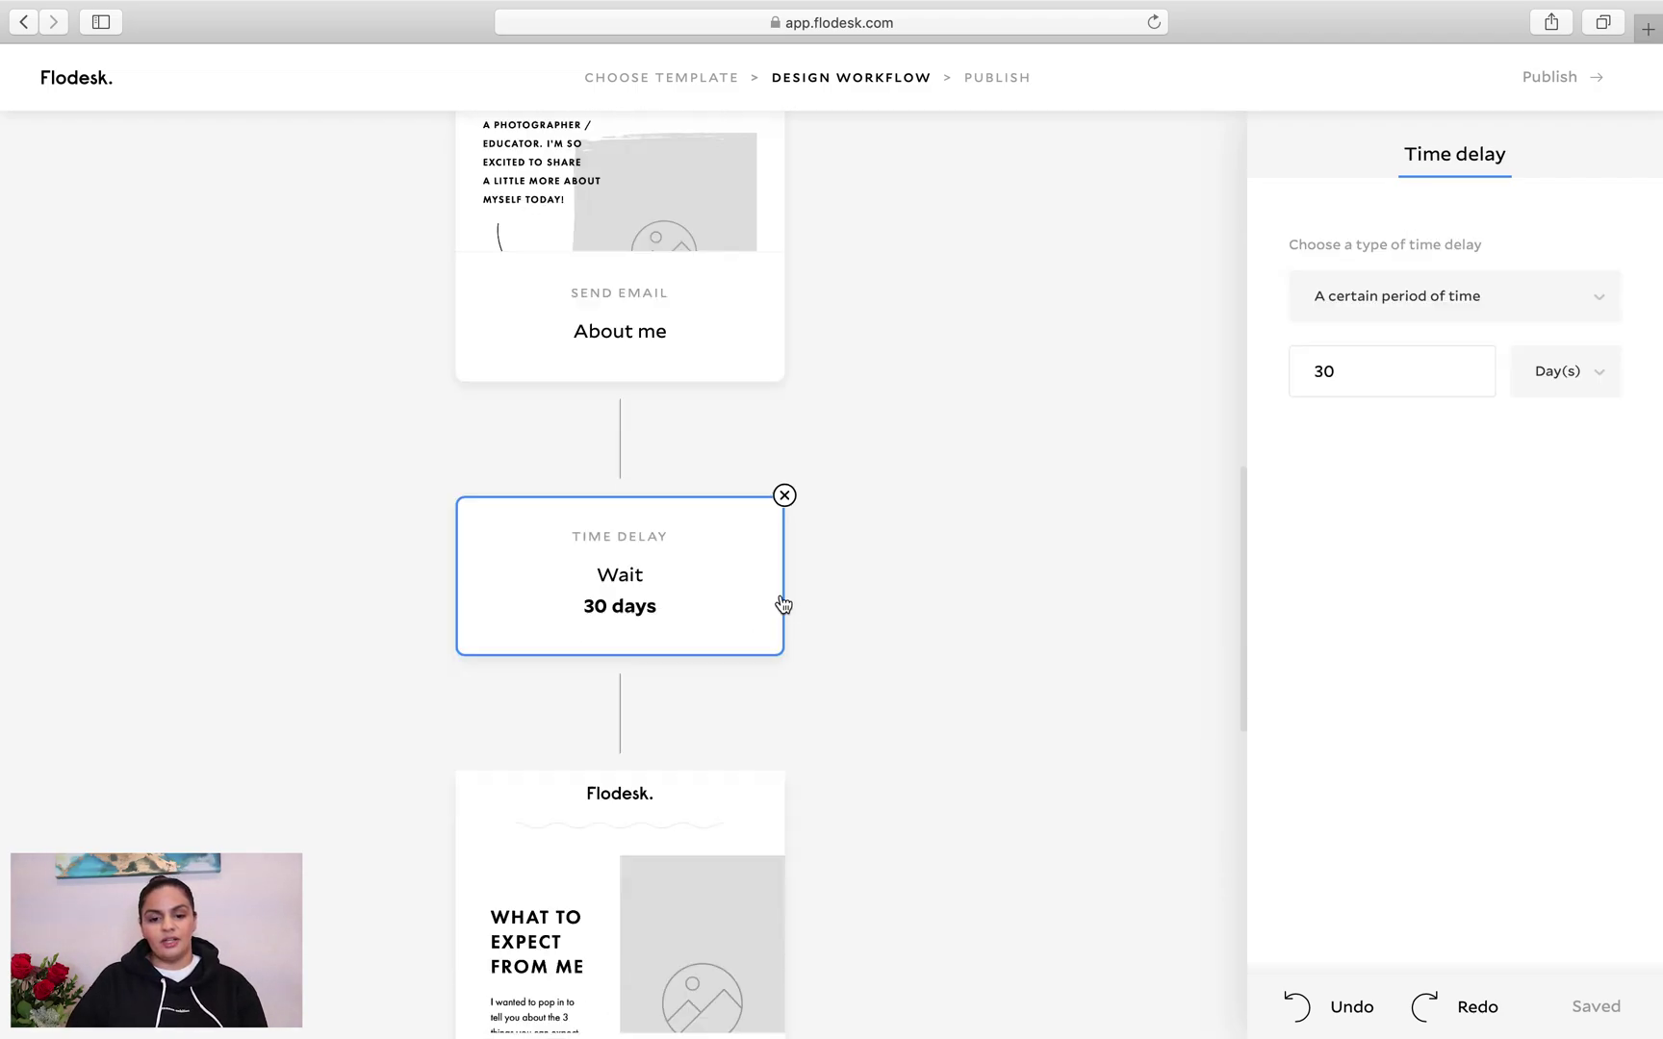
pyautogui.click(932, 610)
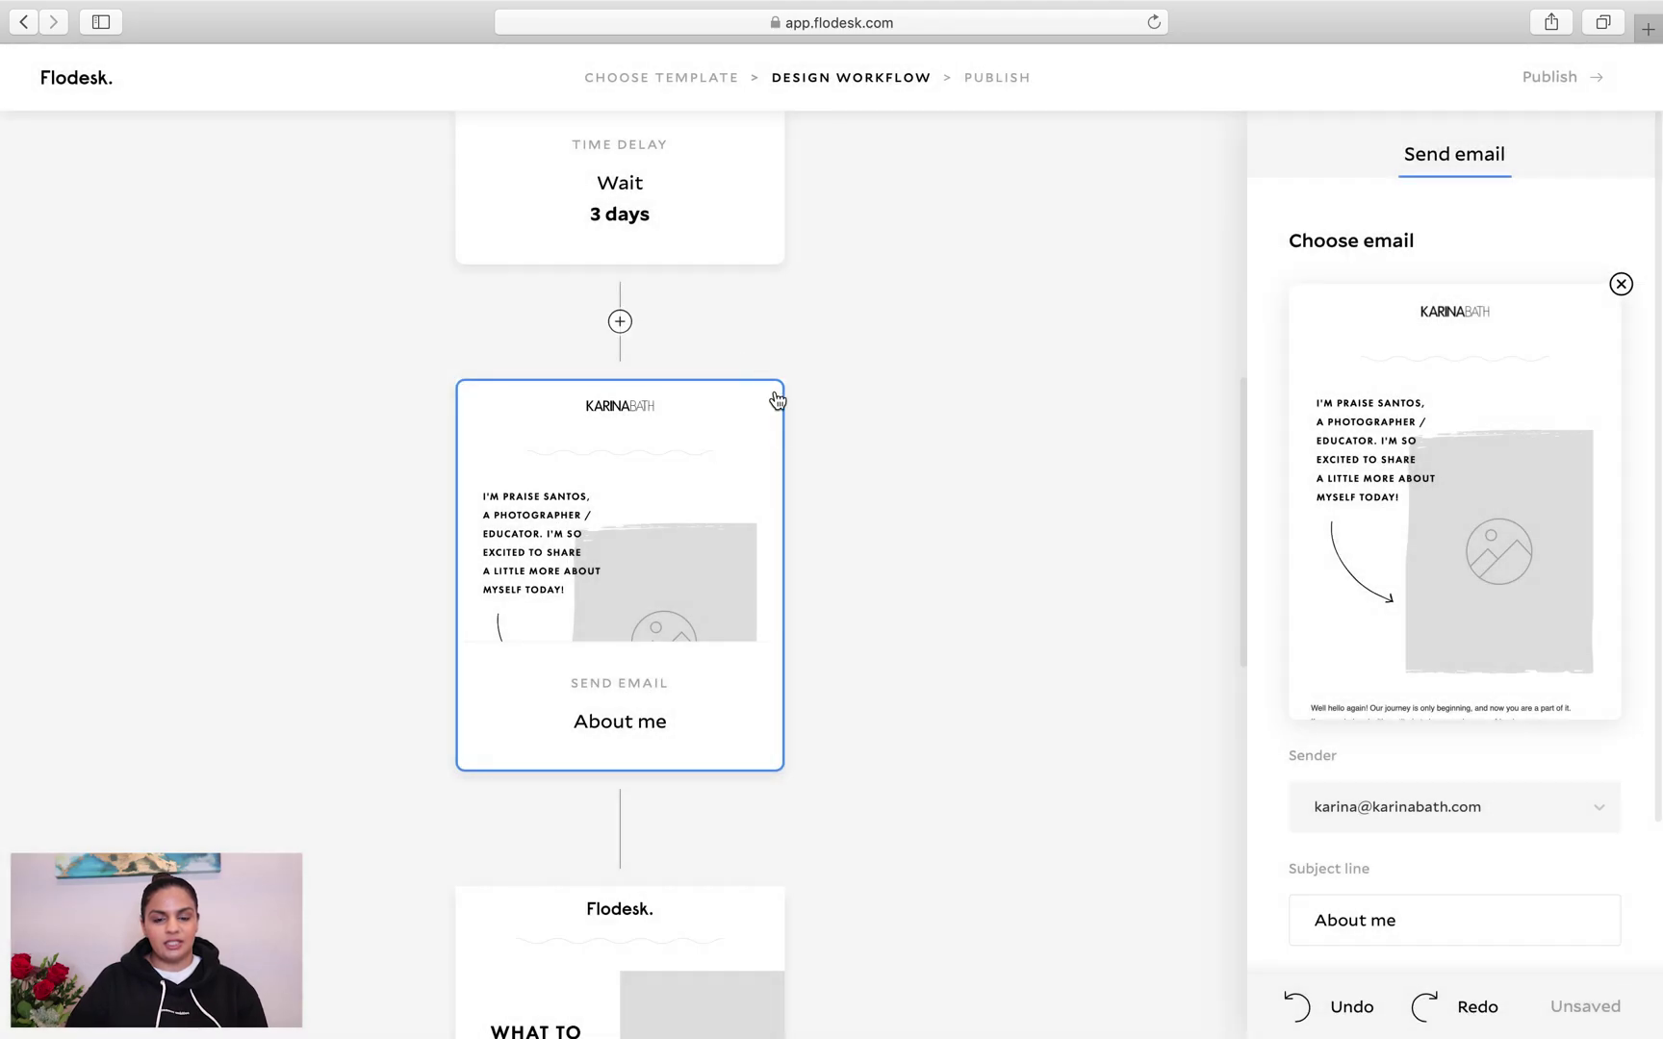
# Delete the "What to expect from me" email that follows the About me email
pyautogui.scroll(-2, 752, 521)
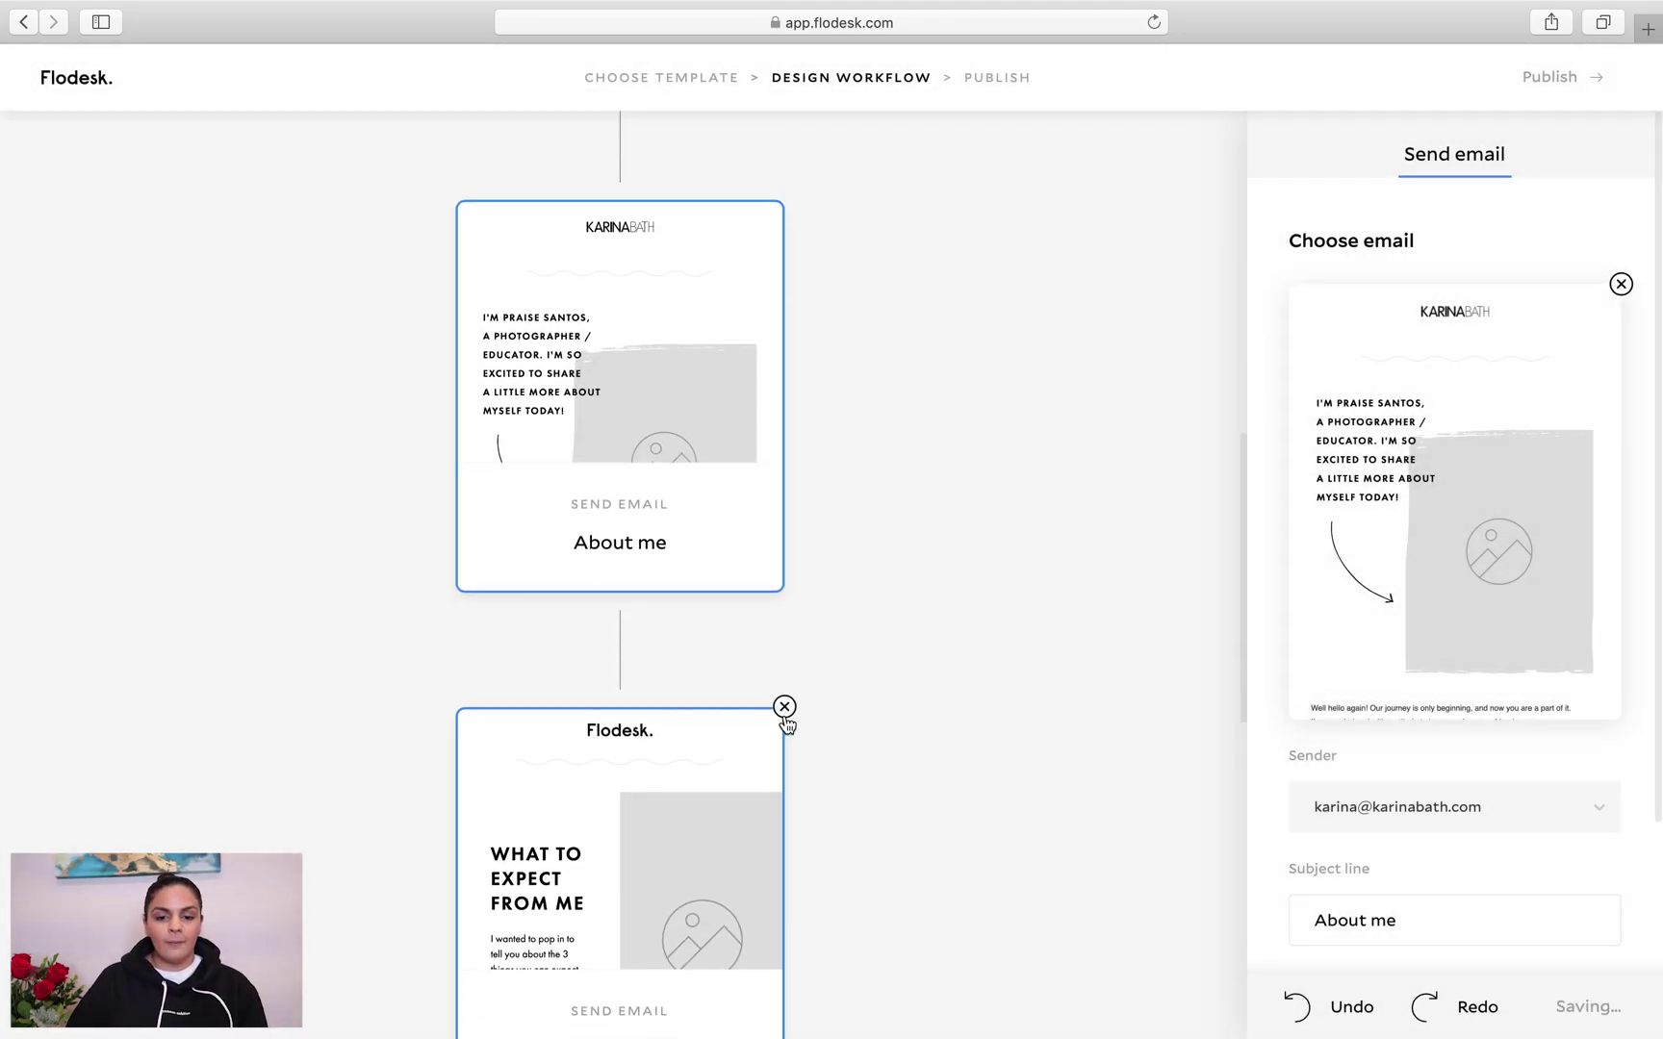
pyautogui.click(783, 706)
pyautogui.click(936, 616)
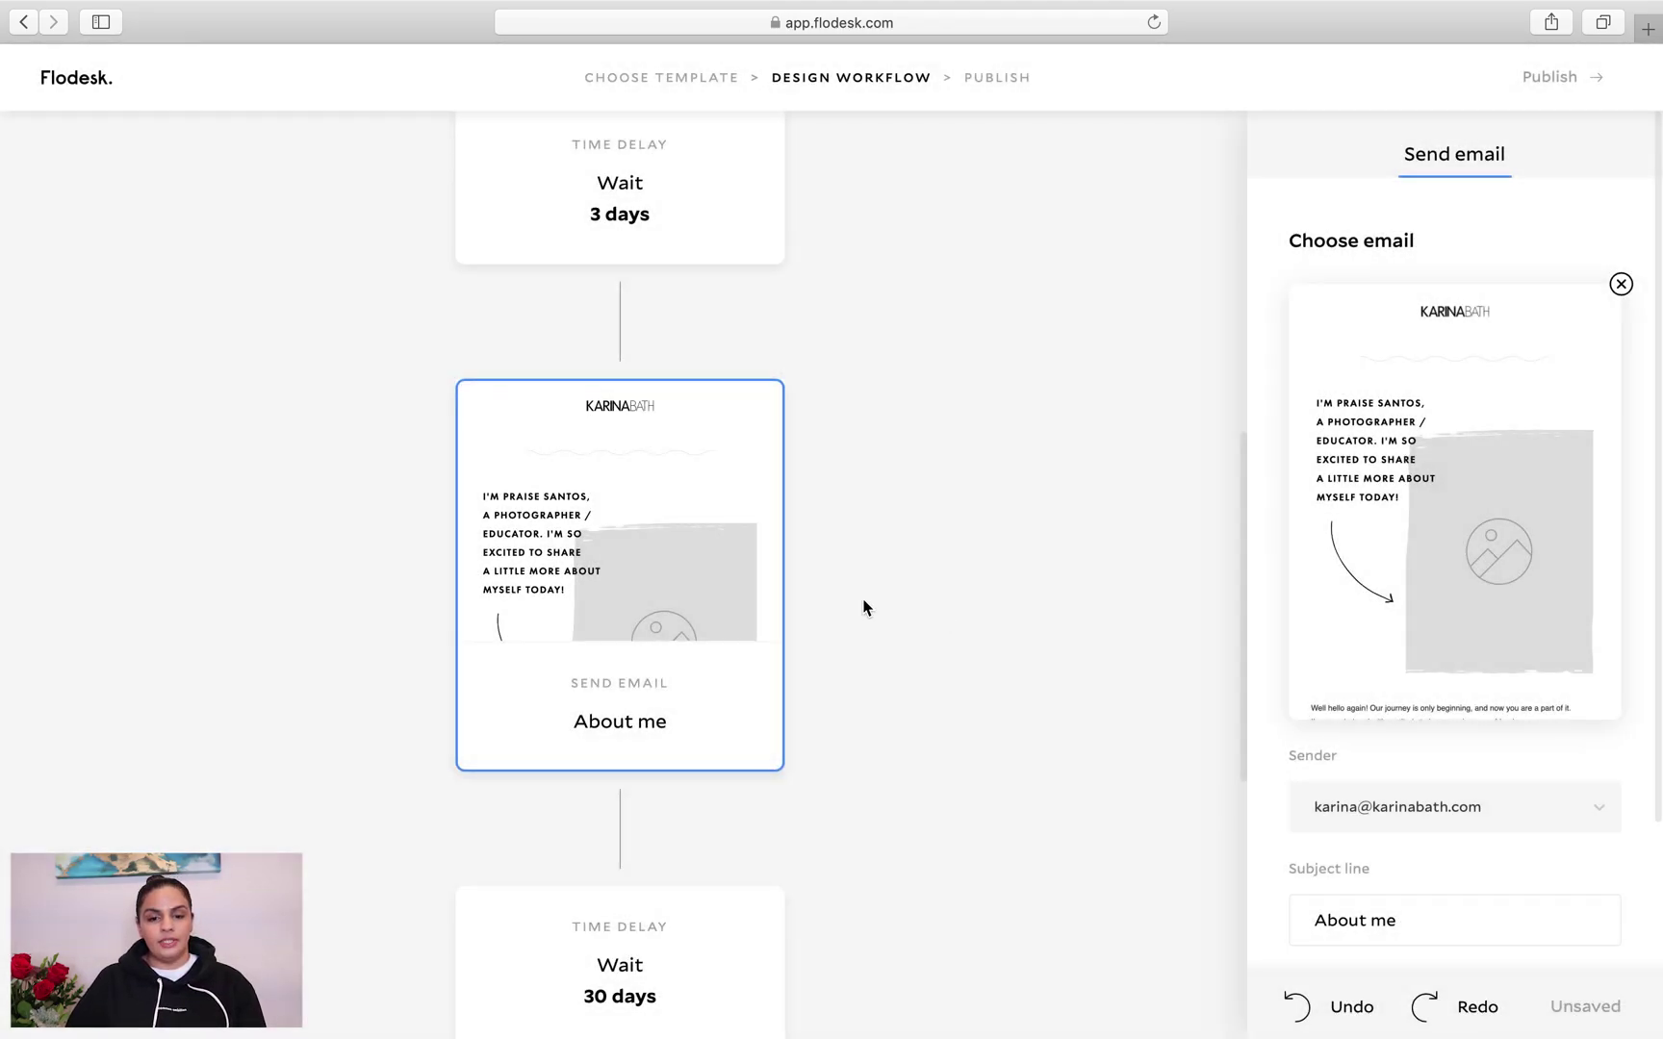
# Delete the 30-day time delay before the "A personal, vulnerable story" email
pyautogui.scroll(-4, 592, 663)
pyautogui.scroll(-5, 592, 663)
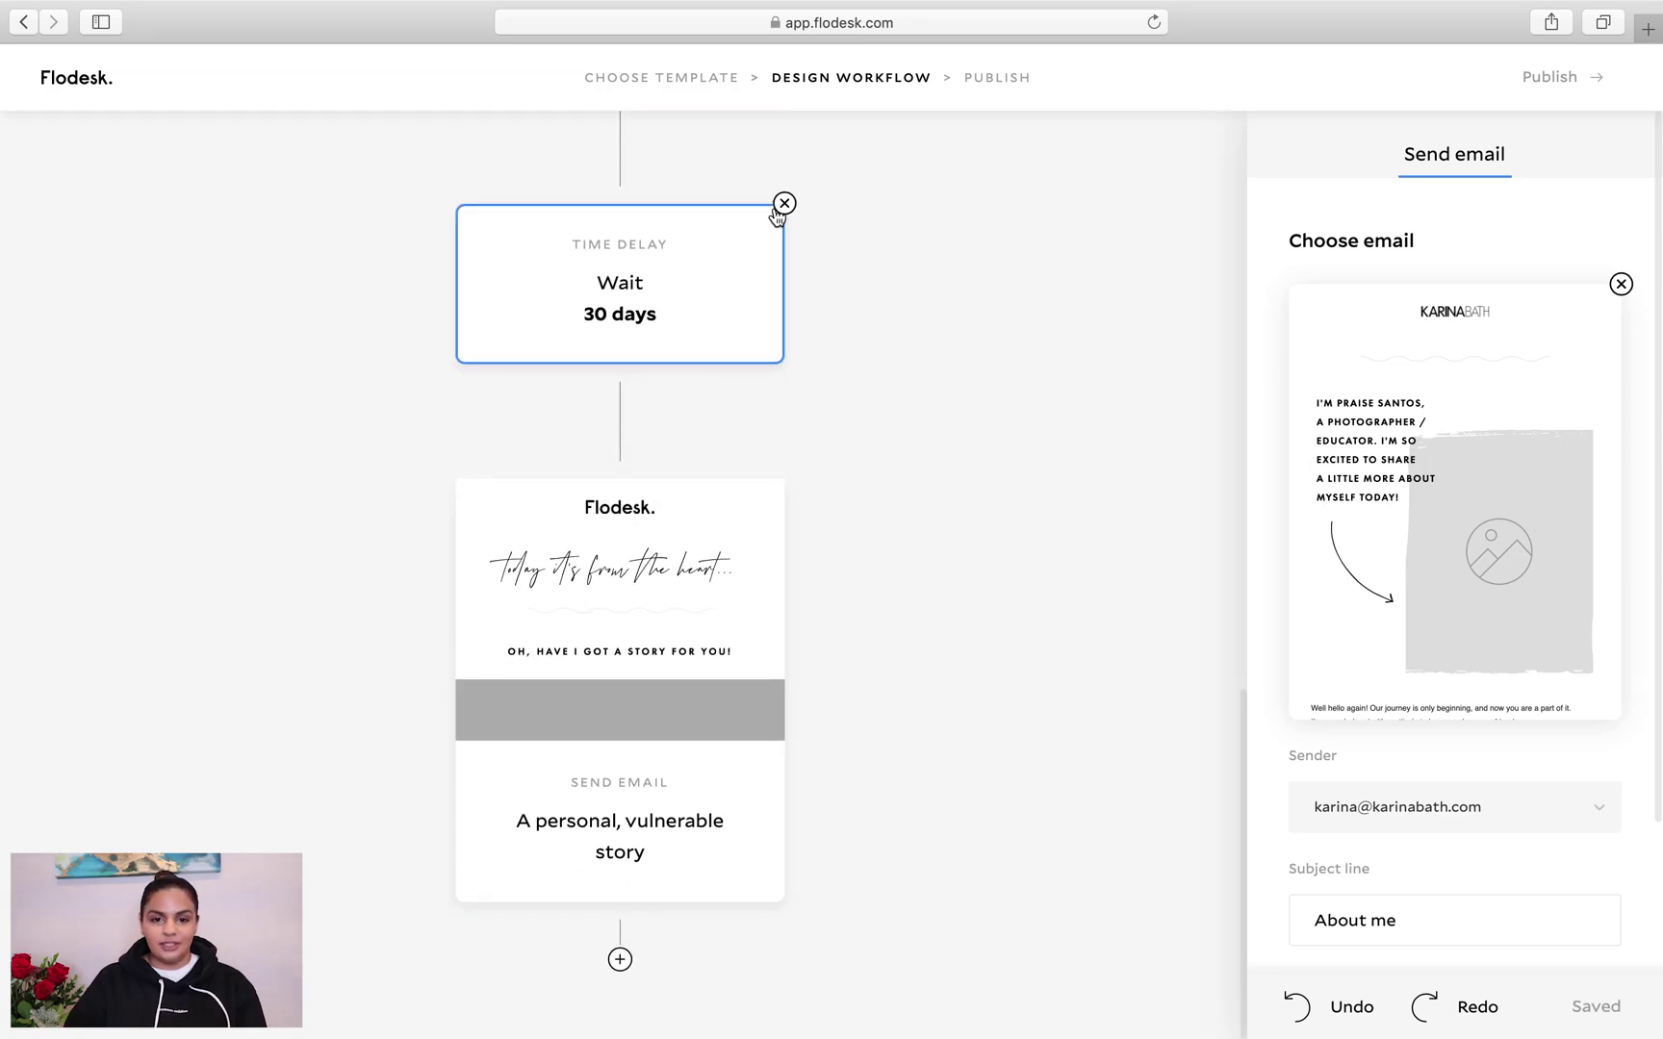
pyautogui.click(784, 204)
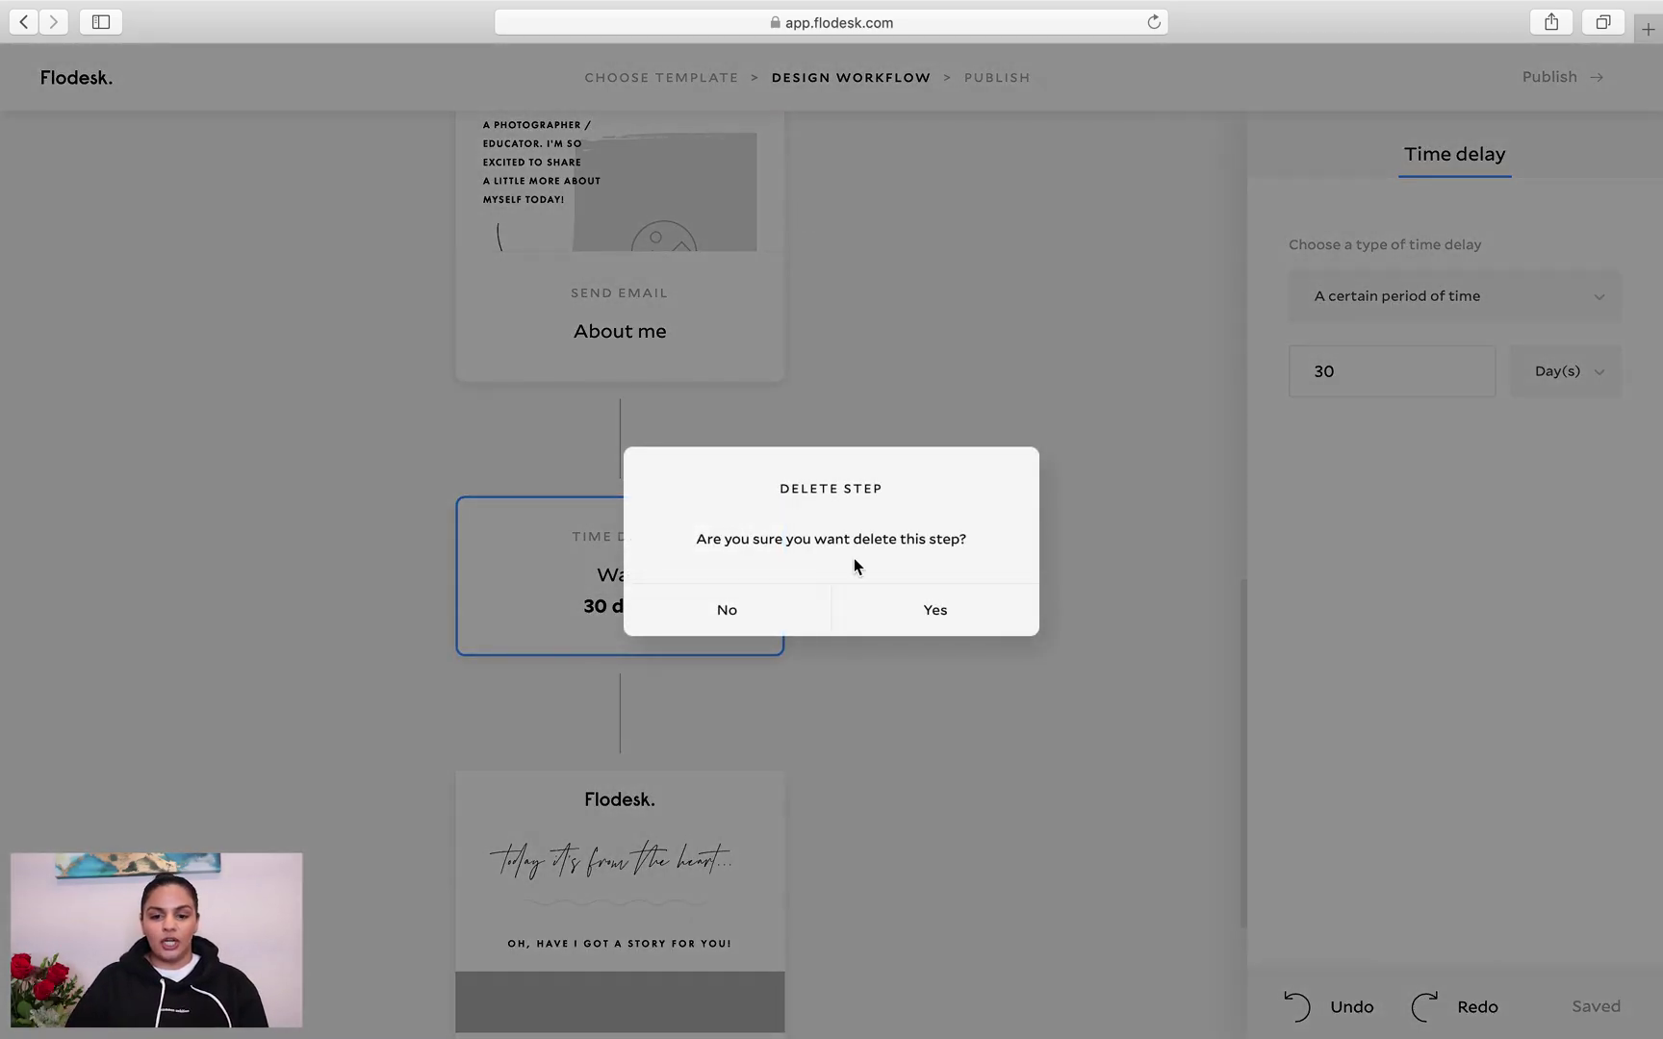
pyautogui.click(898, 612)
# Delete the "A personal, vulnerable story" email at the end of the workflow
pyautogui.scroll(-5, 793, 627)
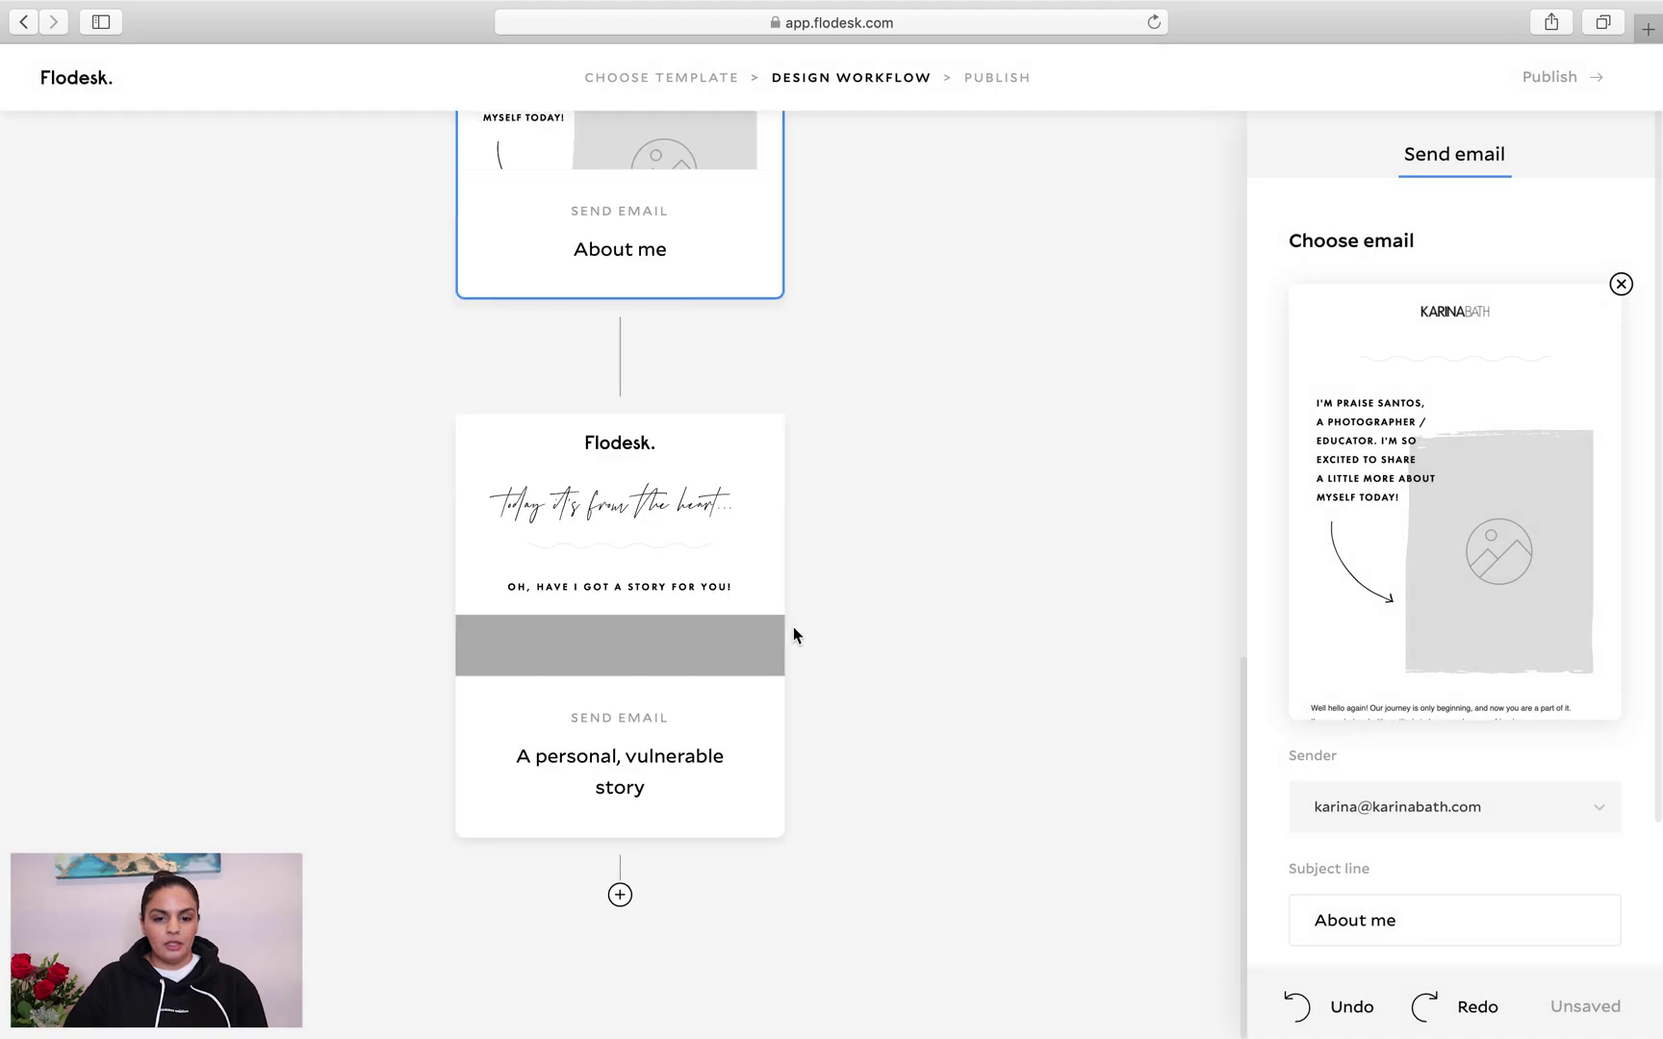
pyautogui.scroll(1, 792, 627)
pyautogui.click(779, 477)
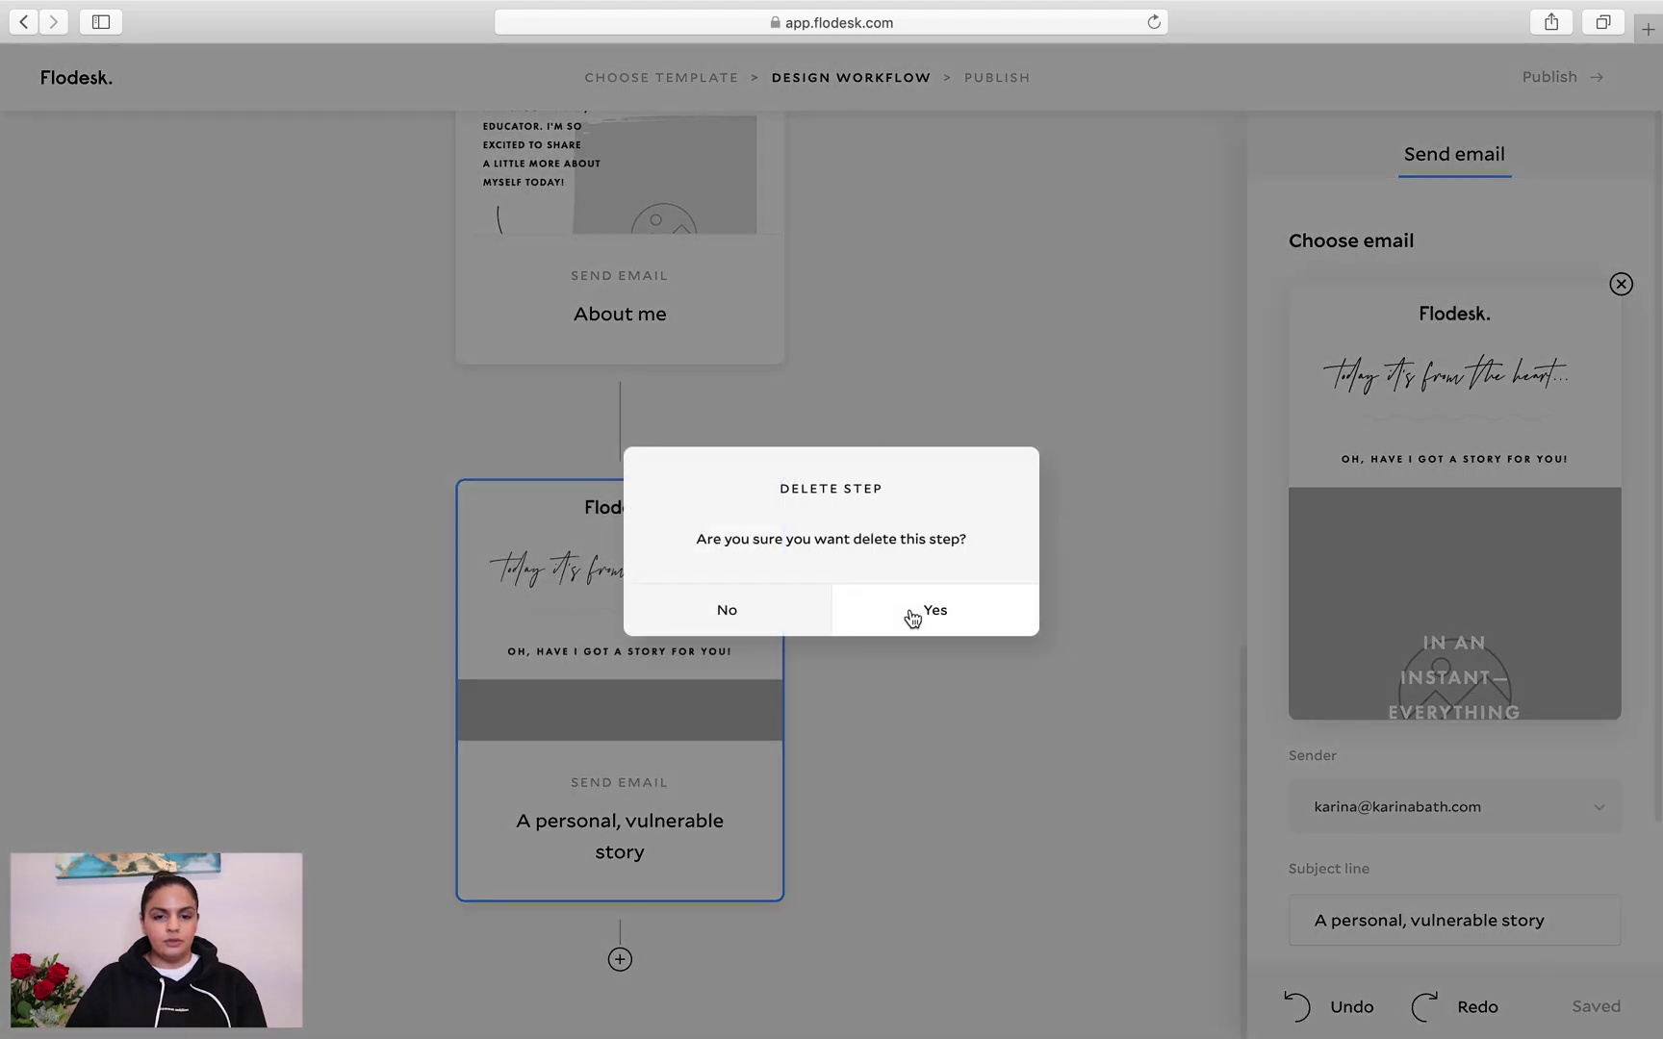
pyautogui.click(912, 614)
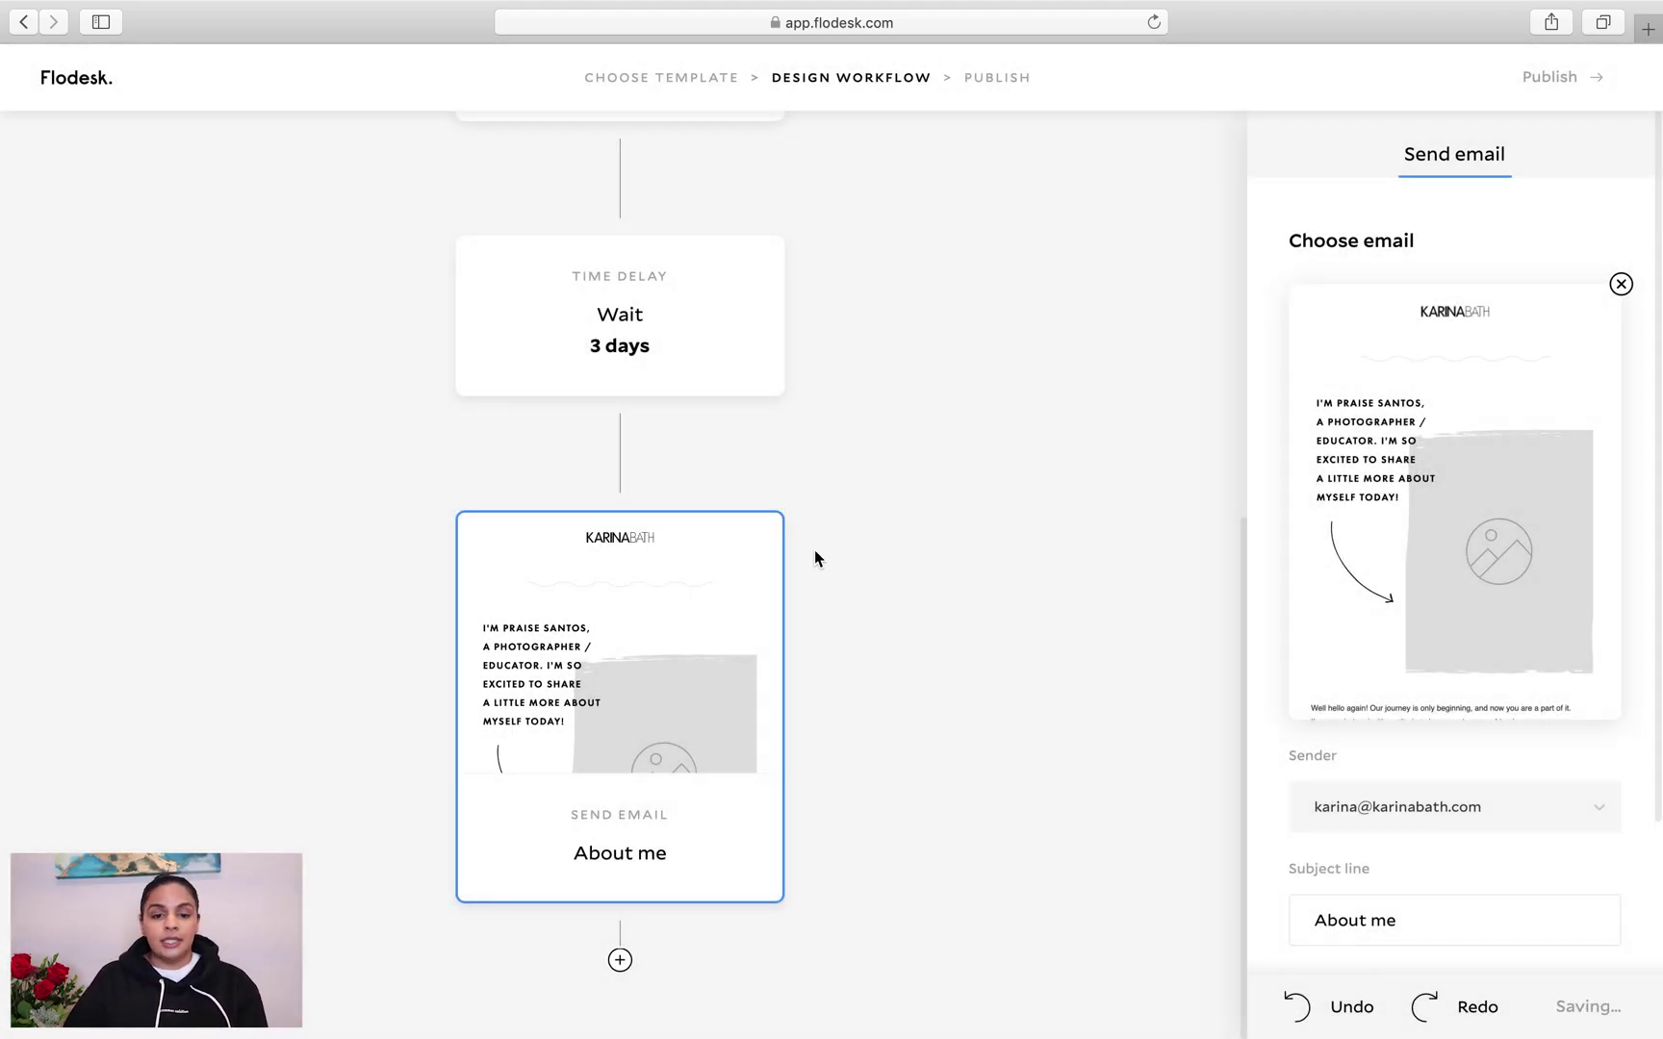
# Add a condition after the About me email that takes action if "Subscriber has clicked a link"
pyautogui.click(620, 961)
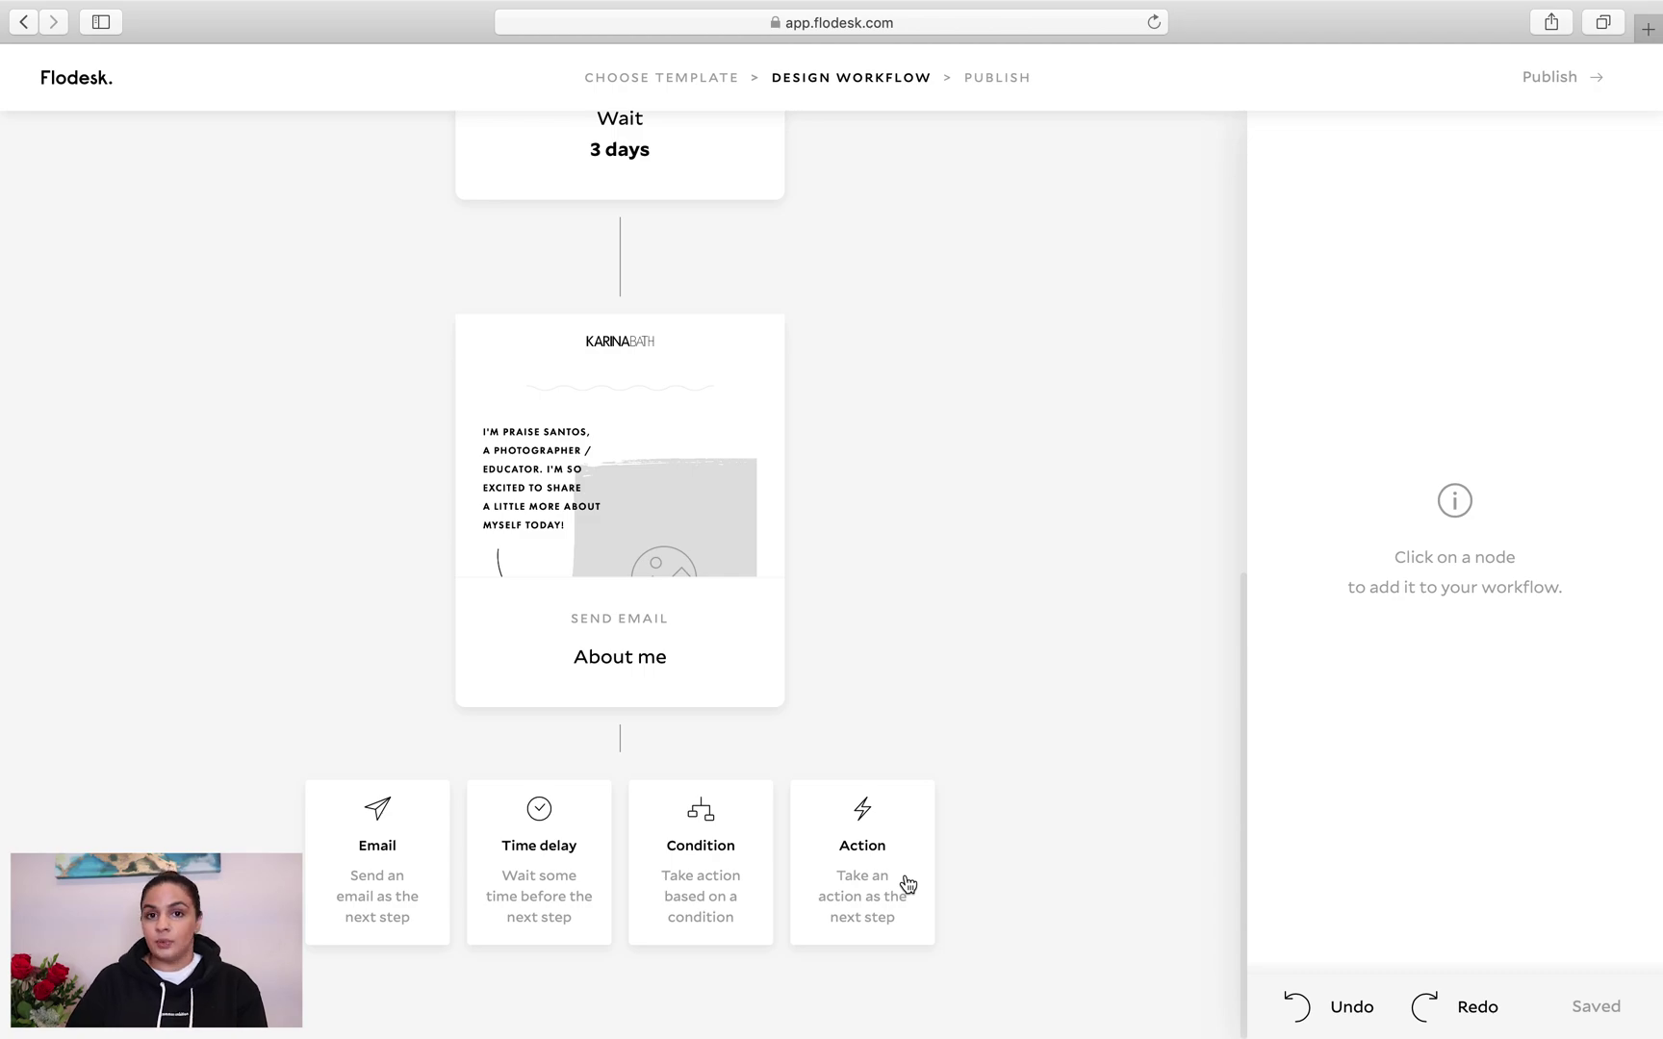
pyautogui.click(673, 869)
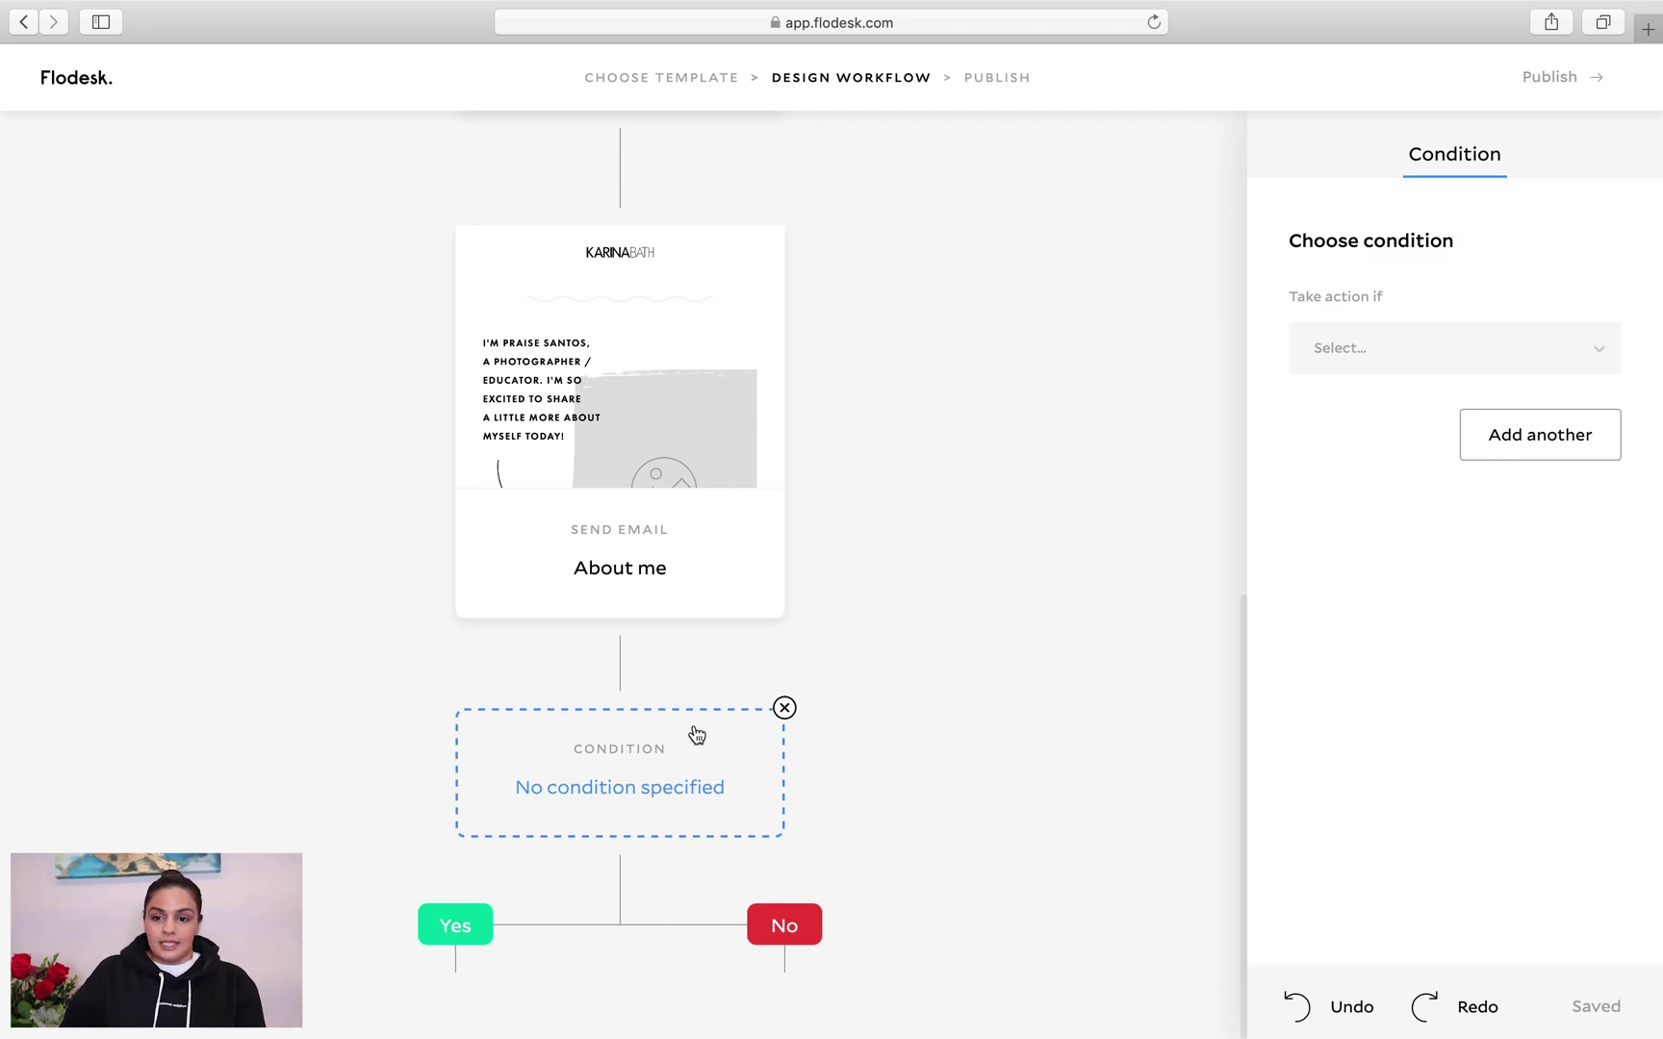
pyautogui.click(1405, 348)
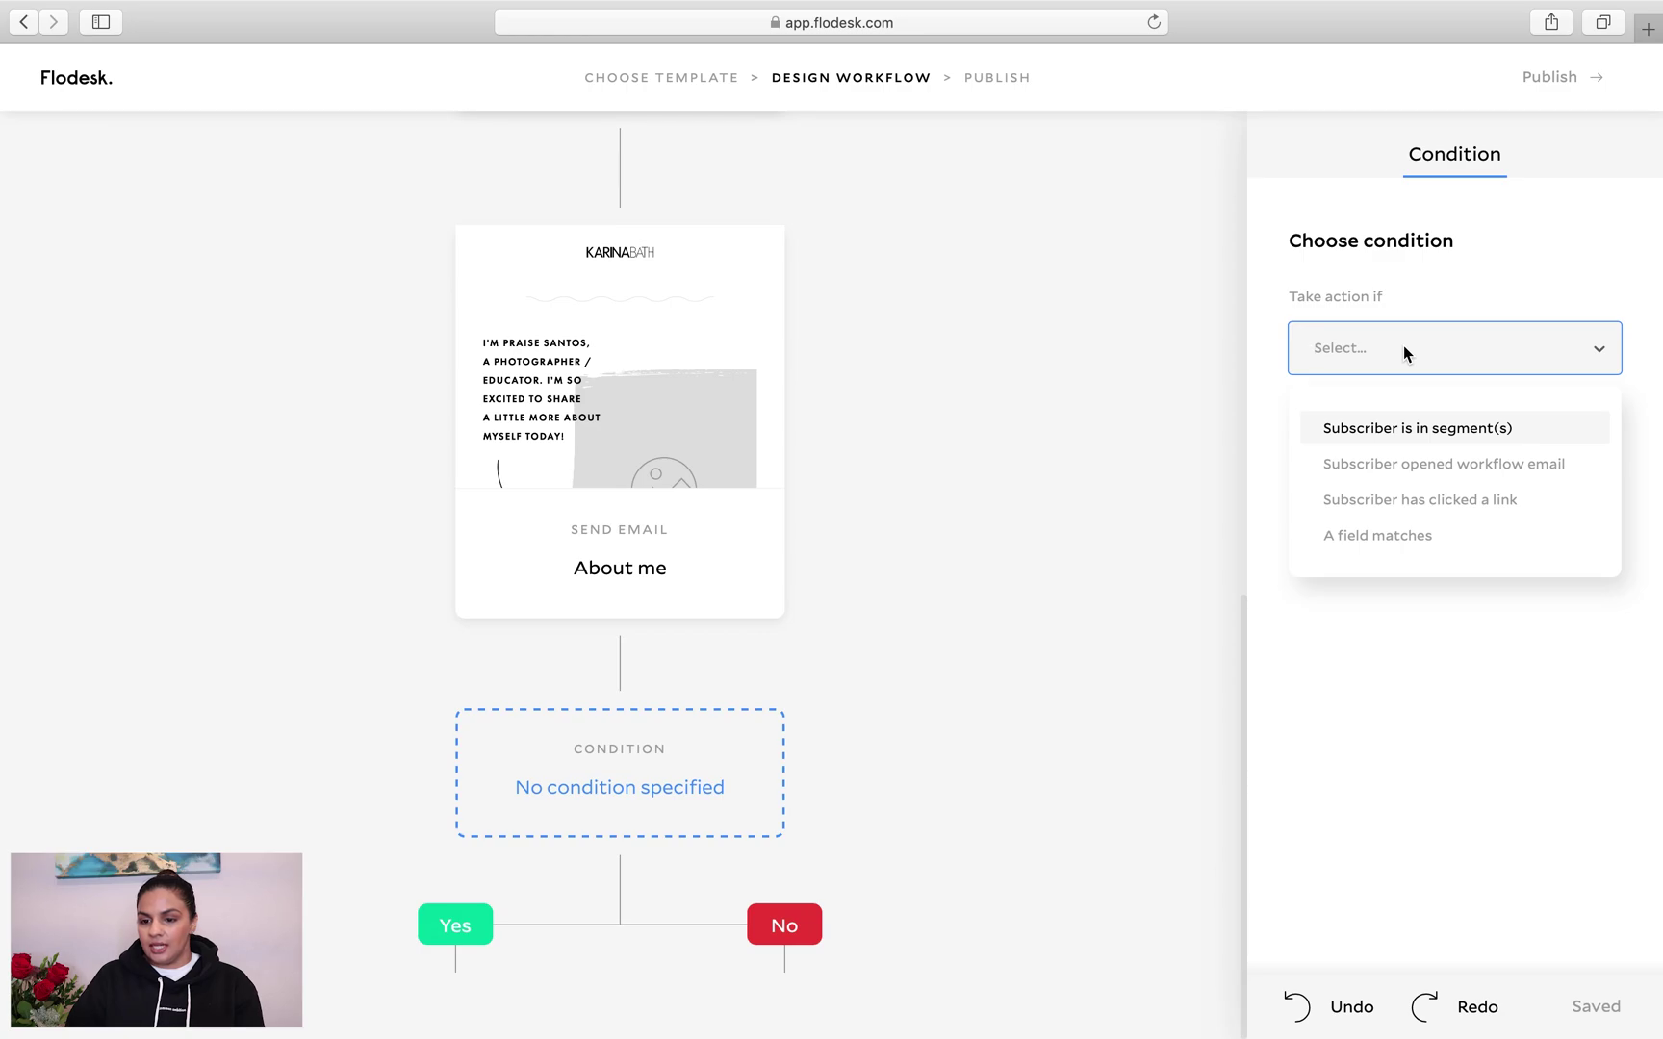
pyautogui.click(1429, 512)
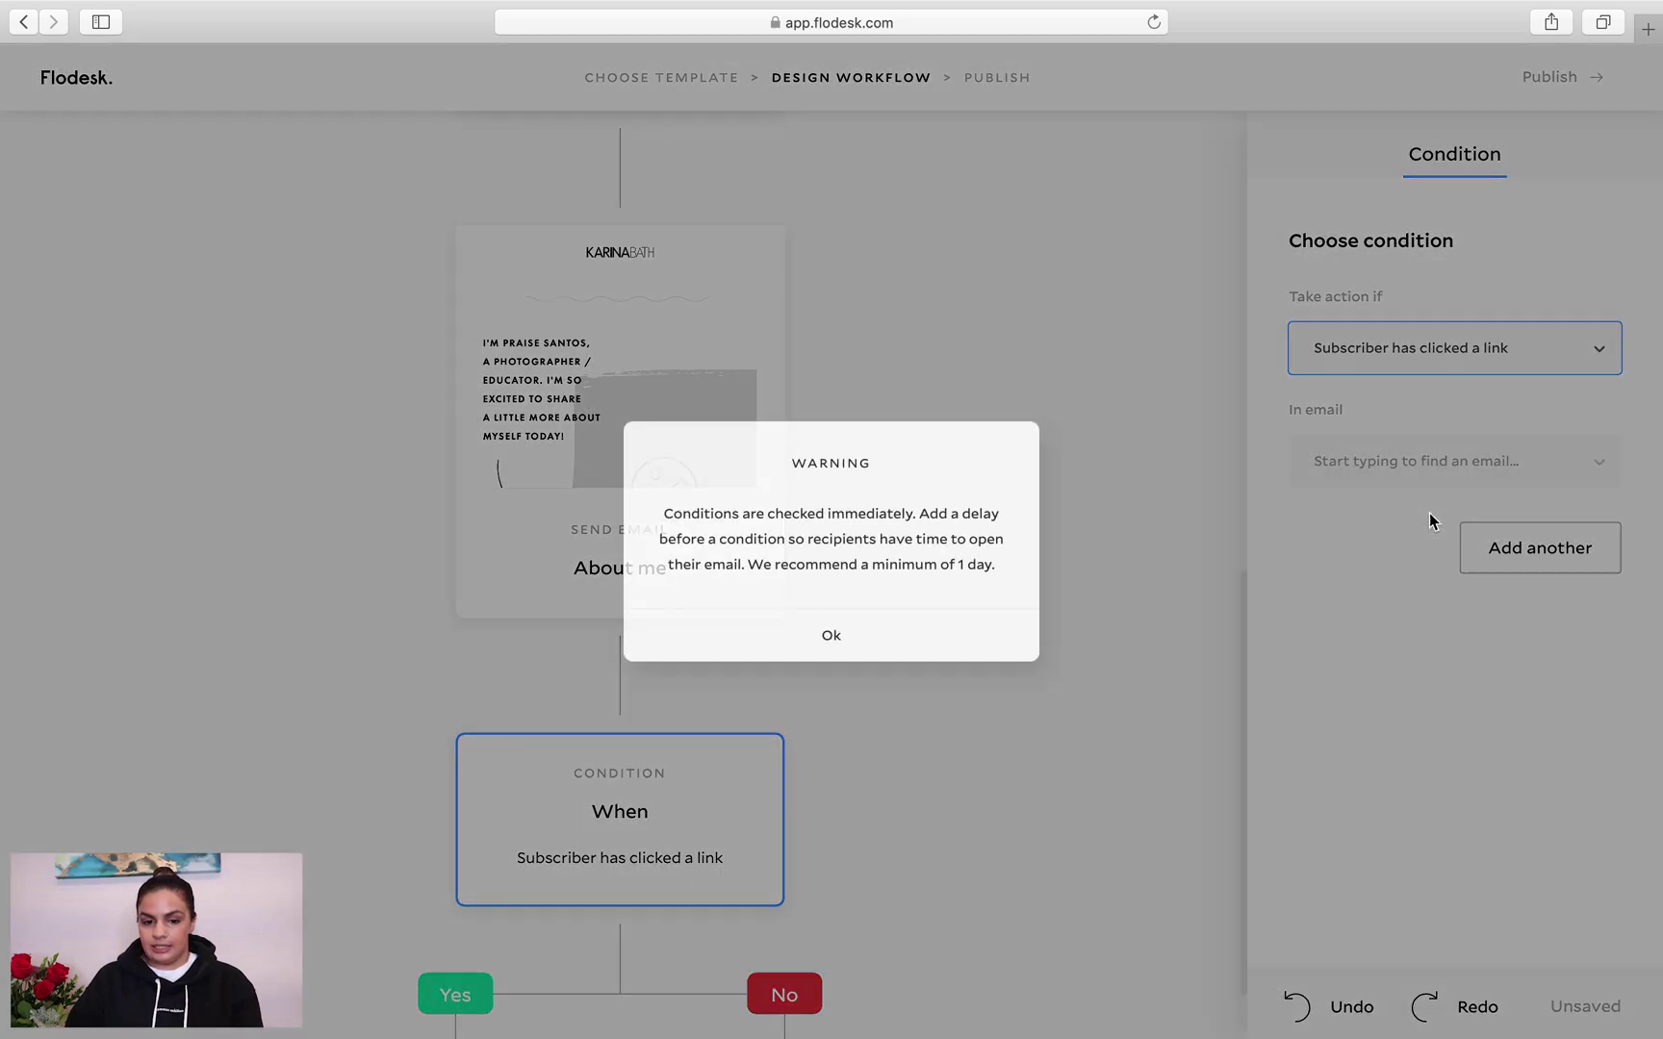
pyautogui.click(832, 634)
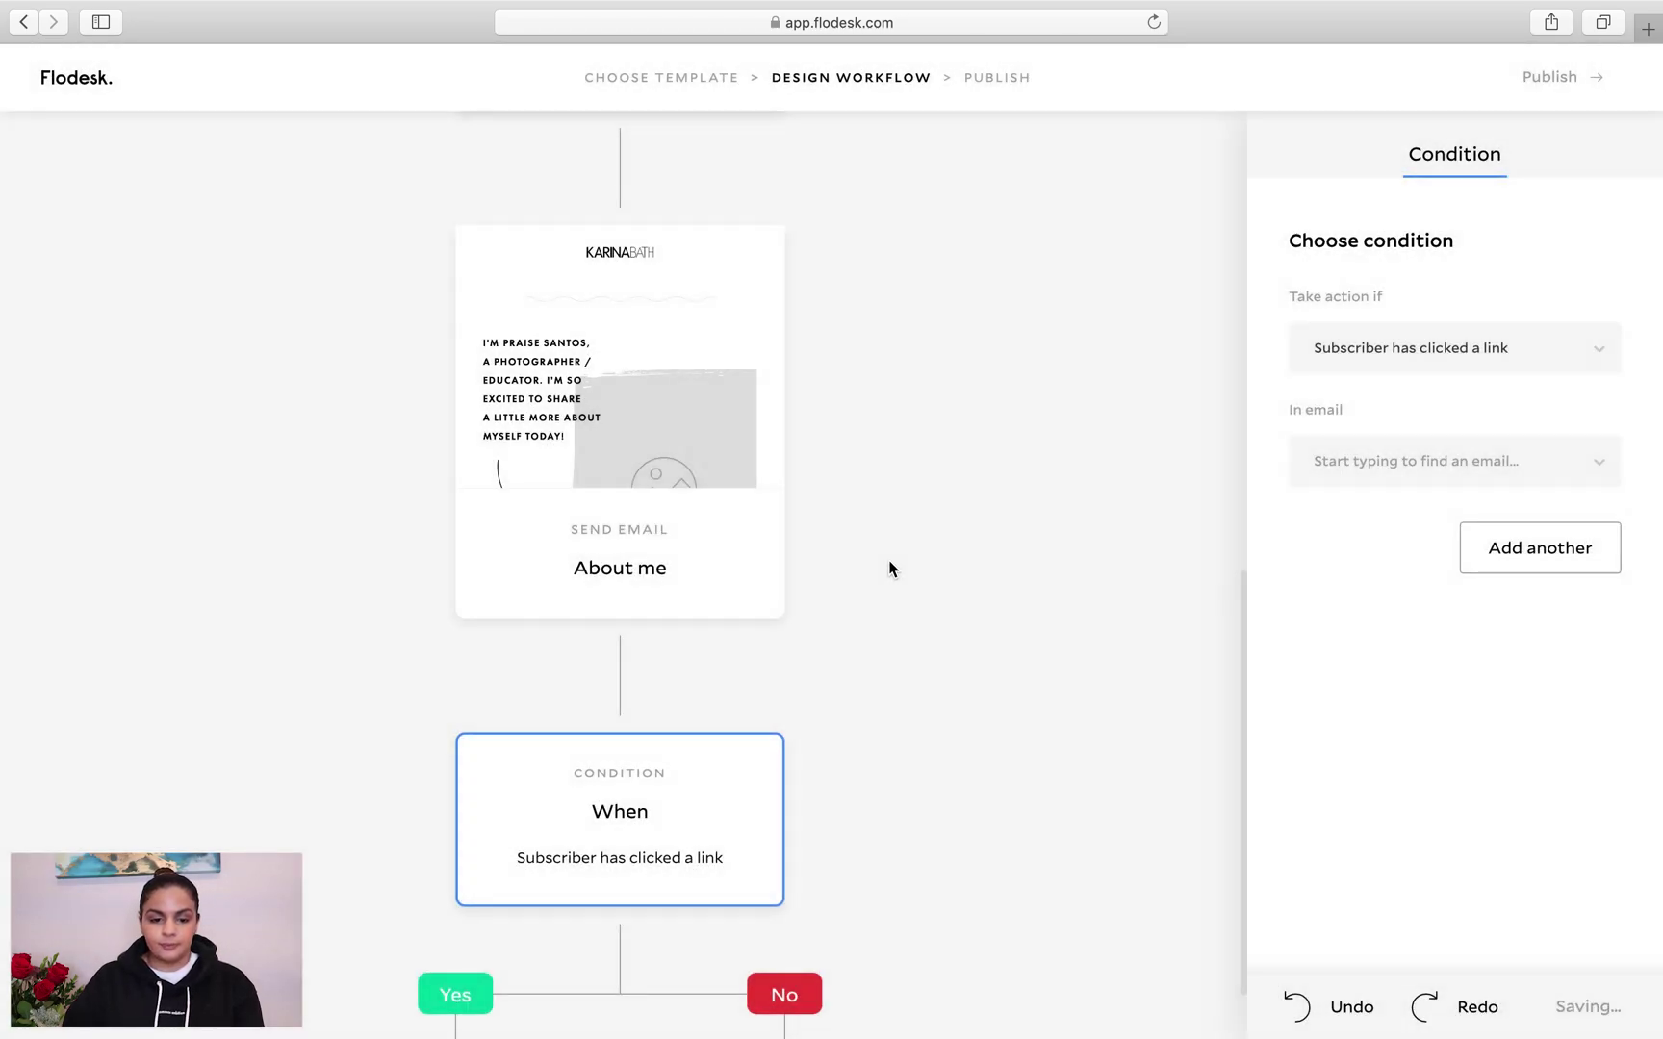
# Add a time delay of 2 days to the condition's Yes branch
pyautogui.scroll(-2, 836, 658)
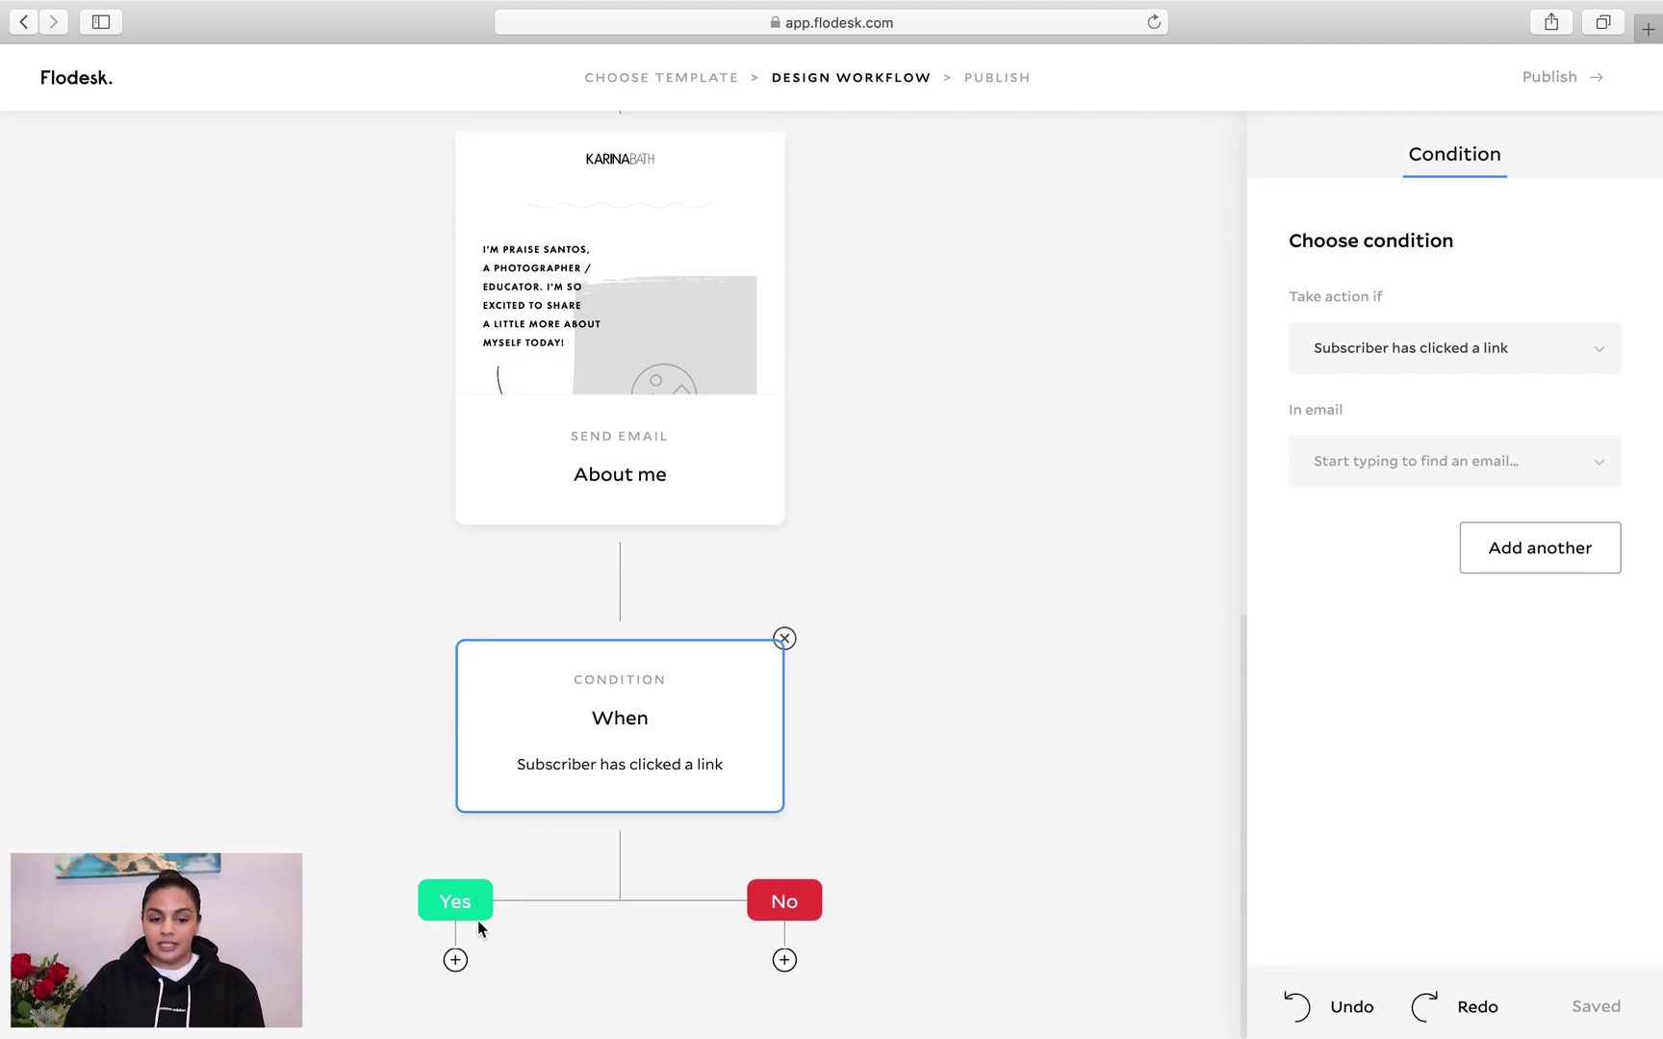
pyautogui.click(454, 959)
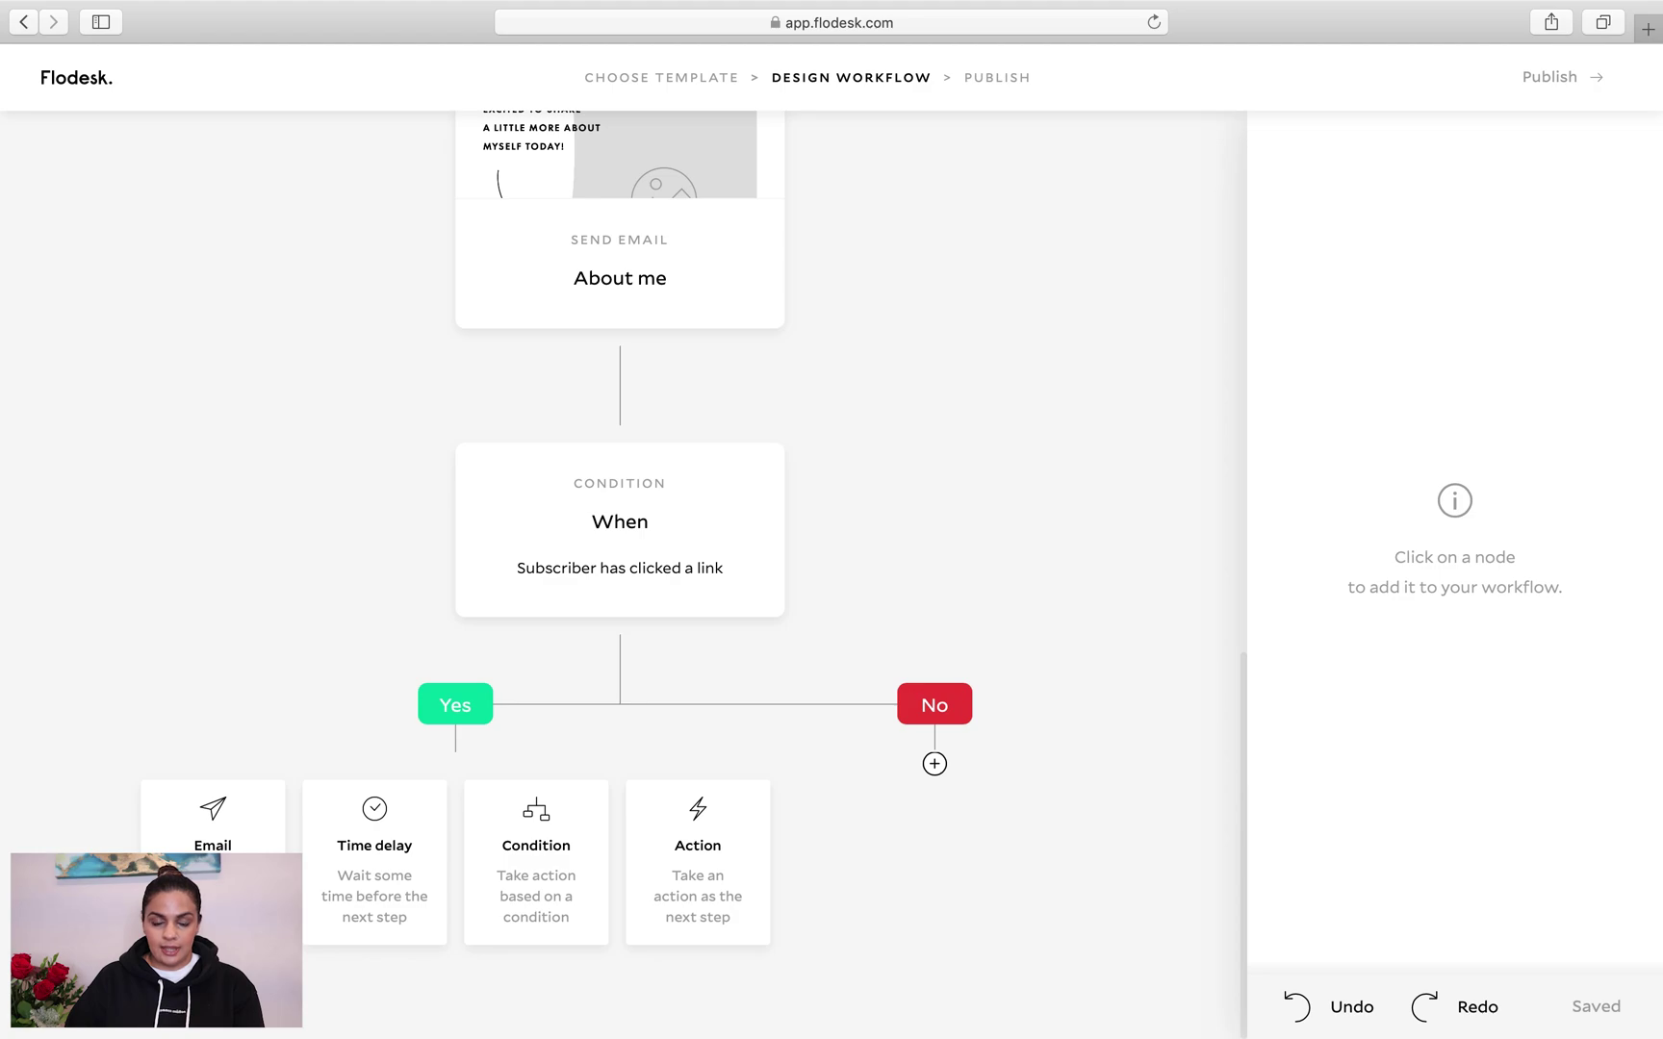
pyautogui.click(366, 898)
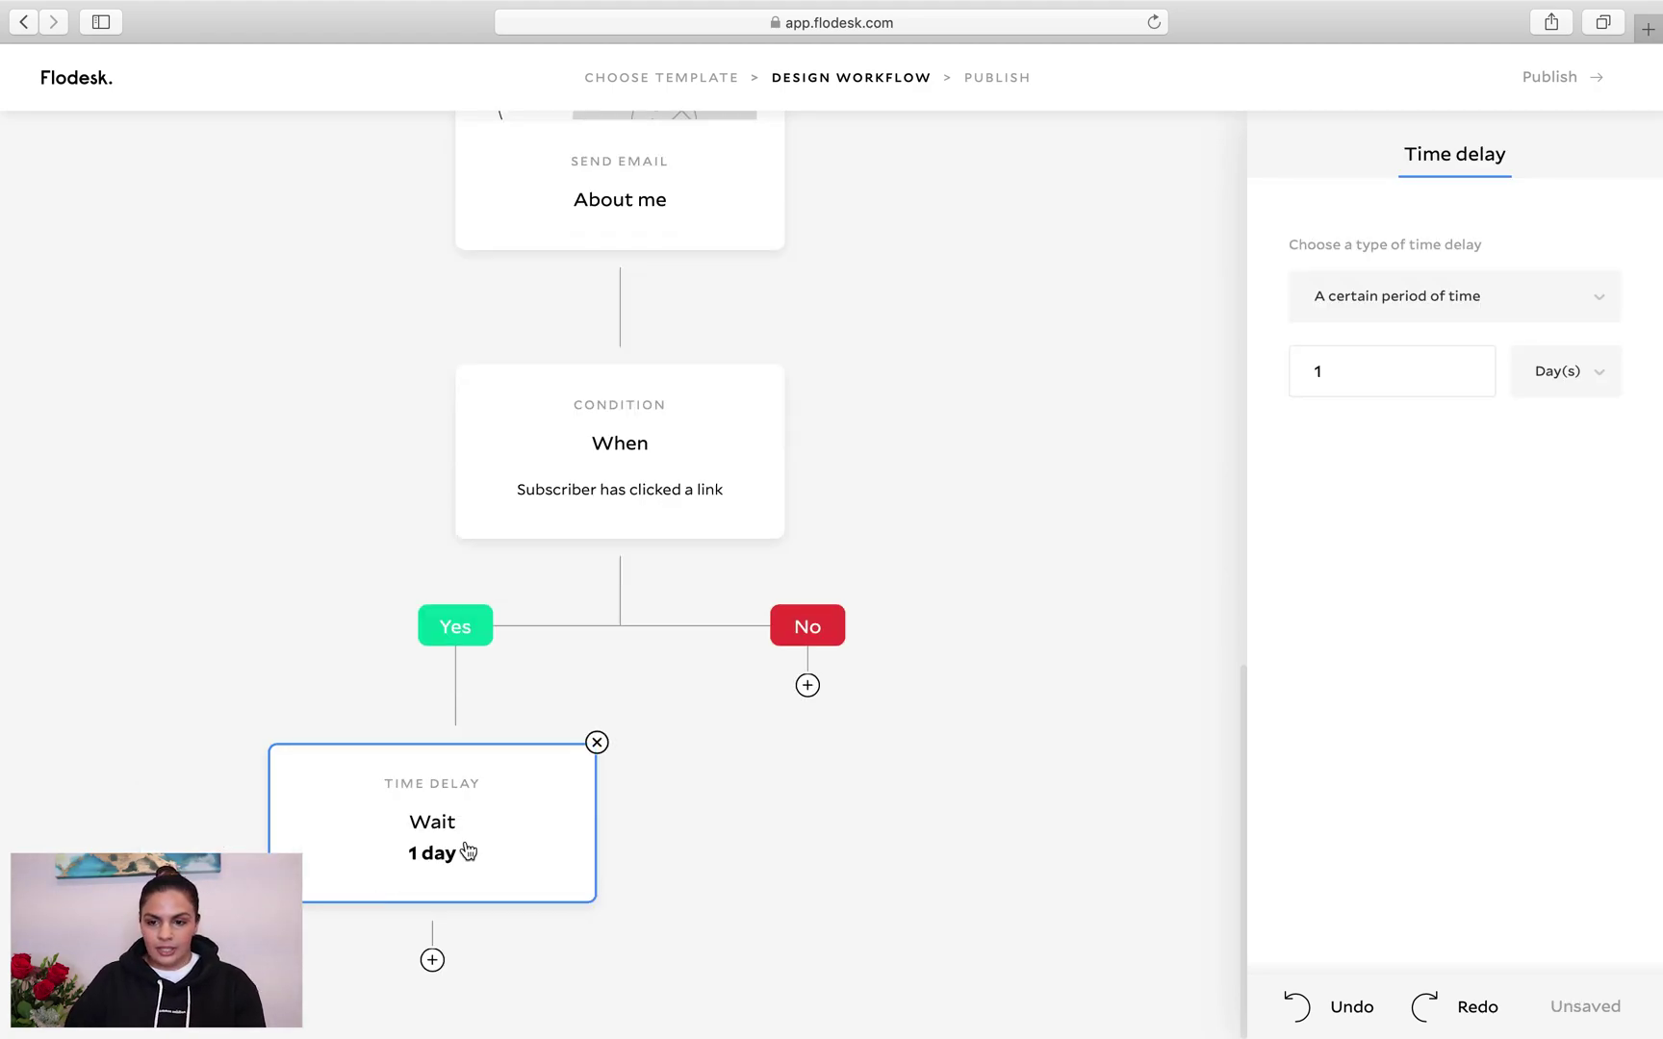
pyautogui.click(1421, 371)
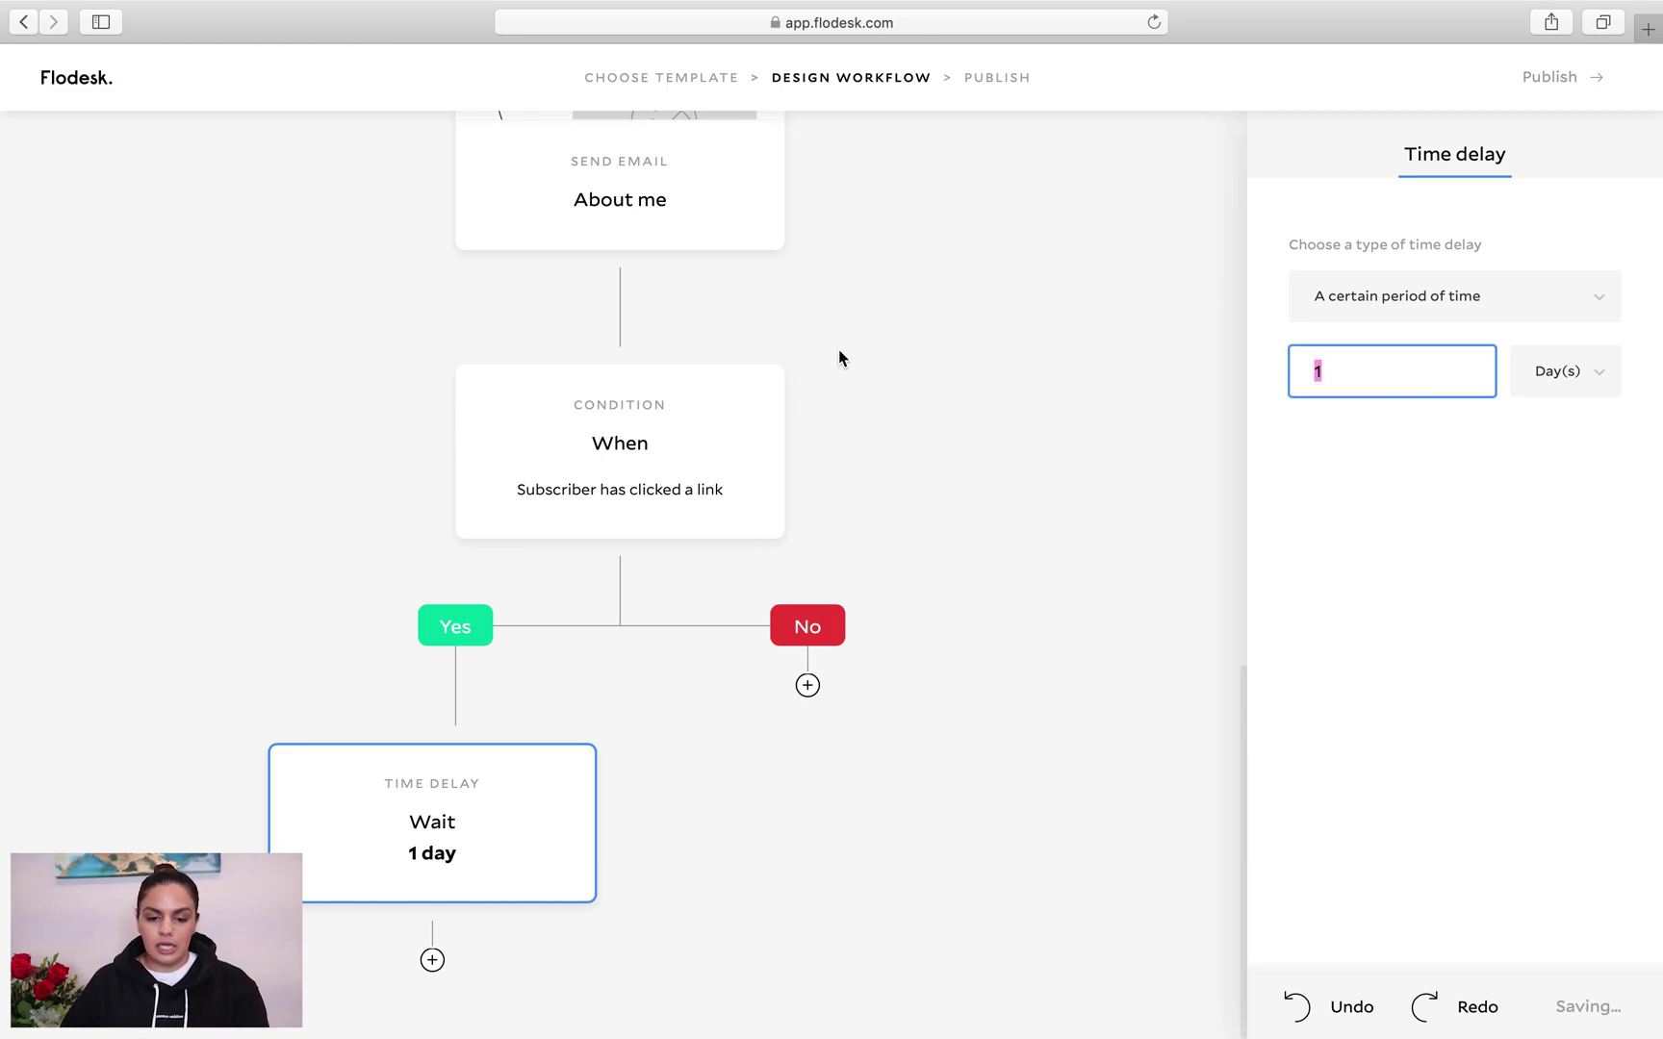
pyautogui.write('2')
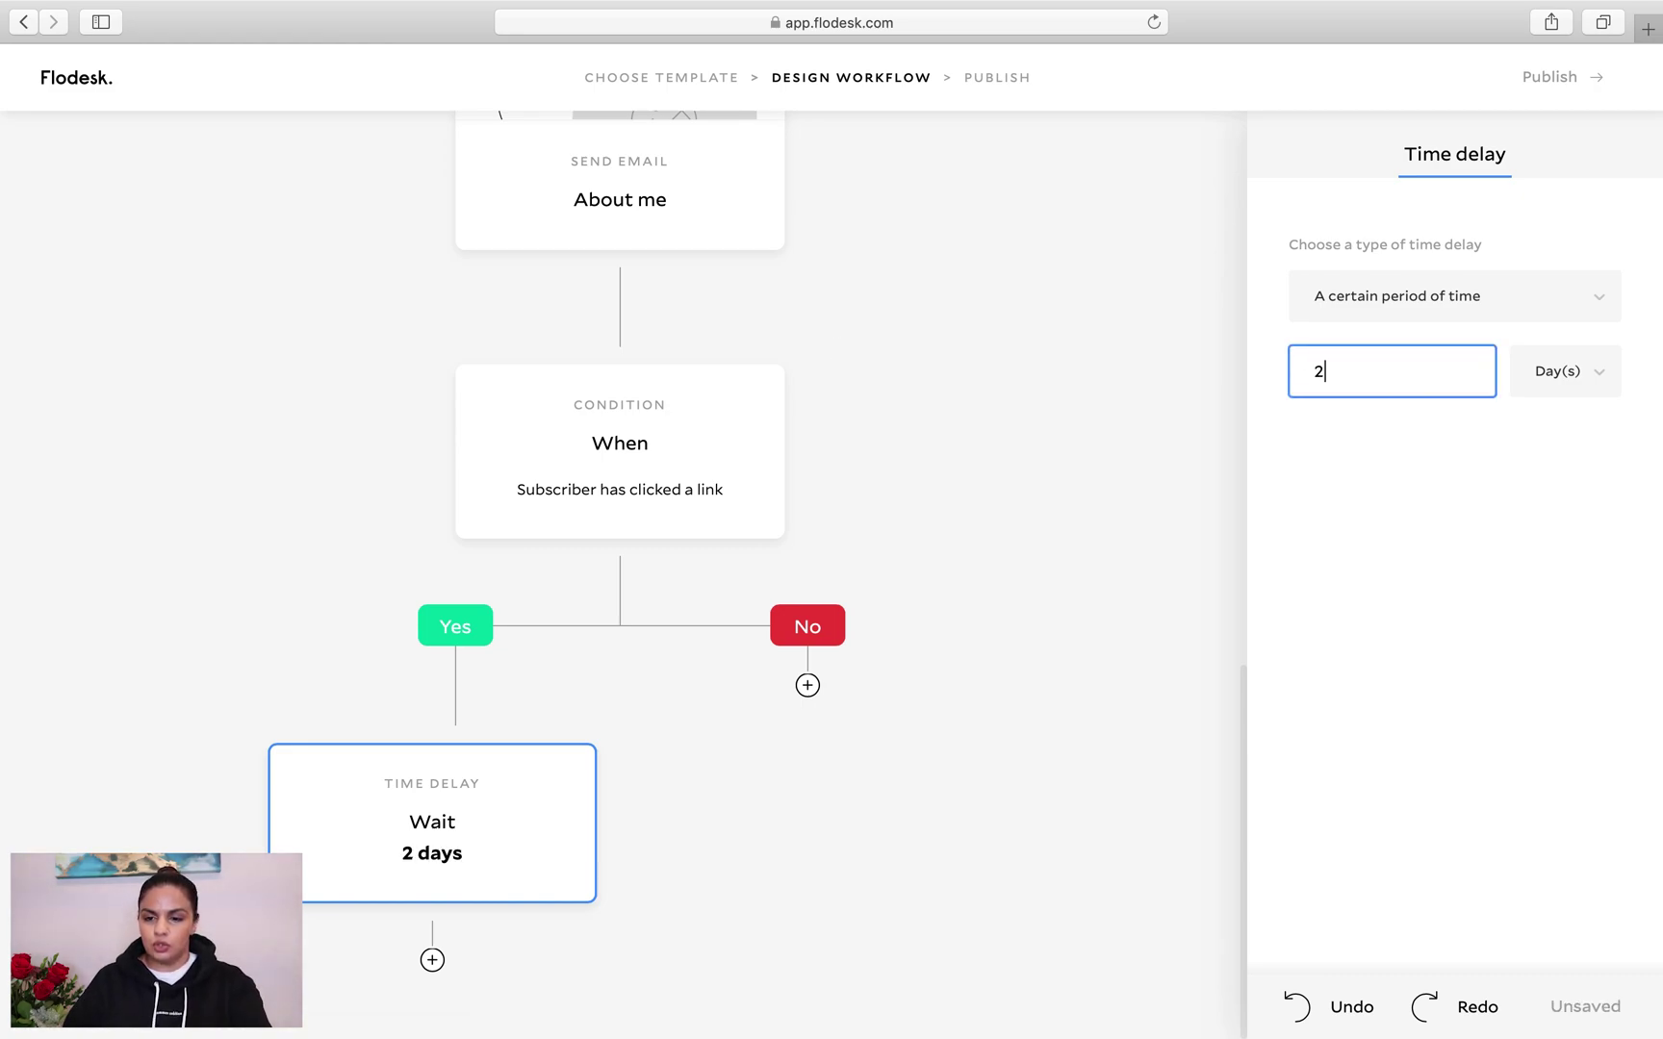
# Add an email step after the 2-day time delay on the Yes branch
pyautogui.click(432, 960)
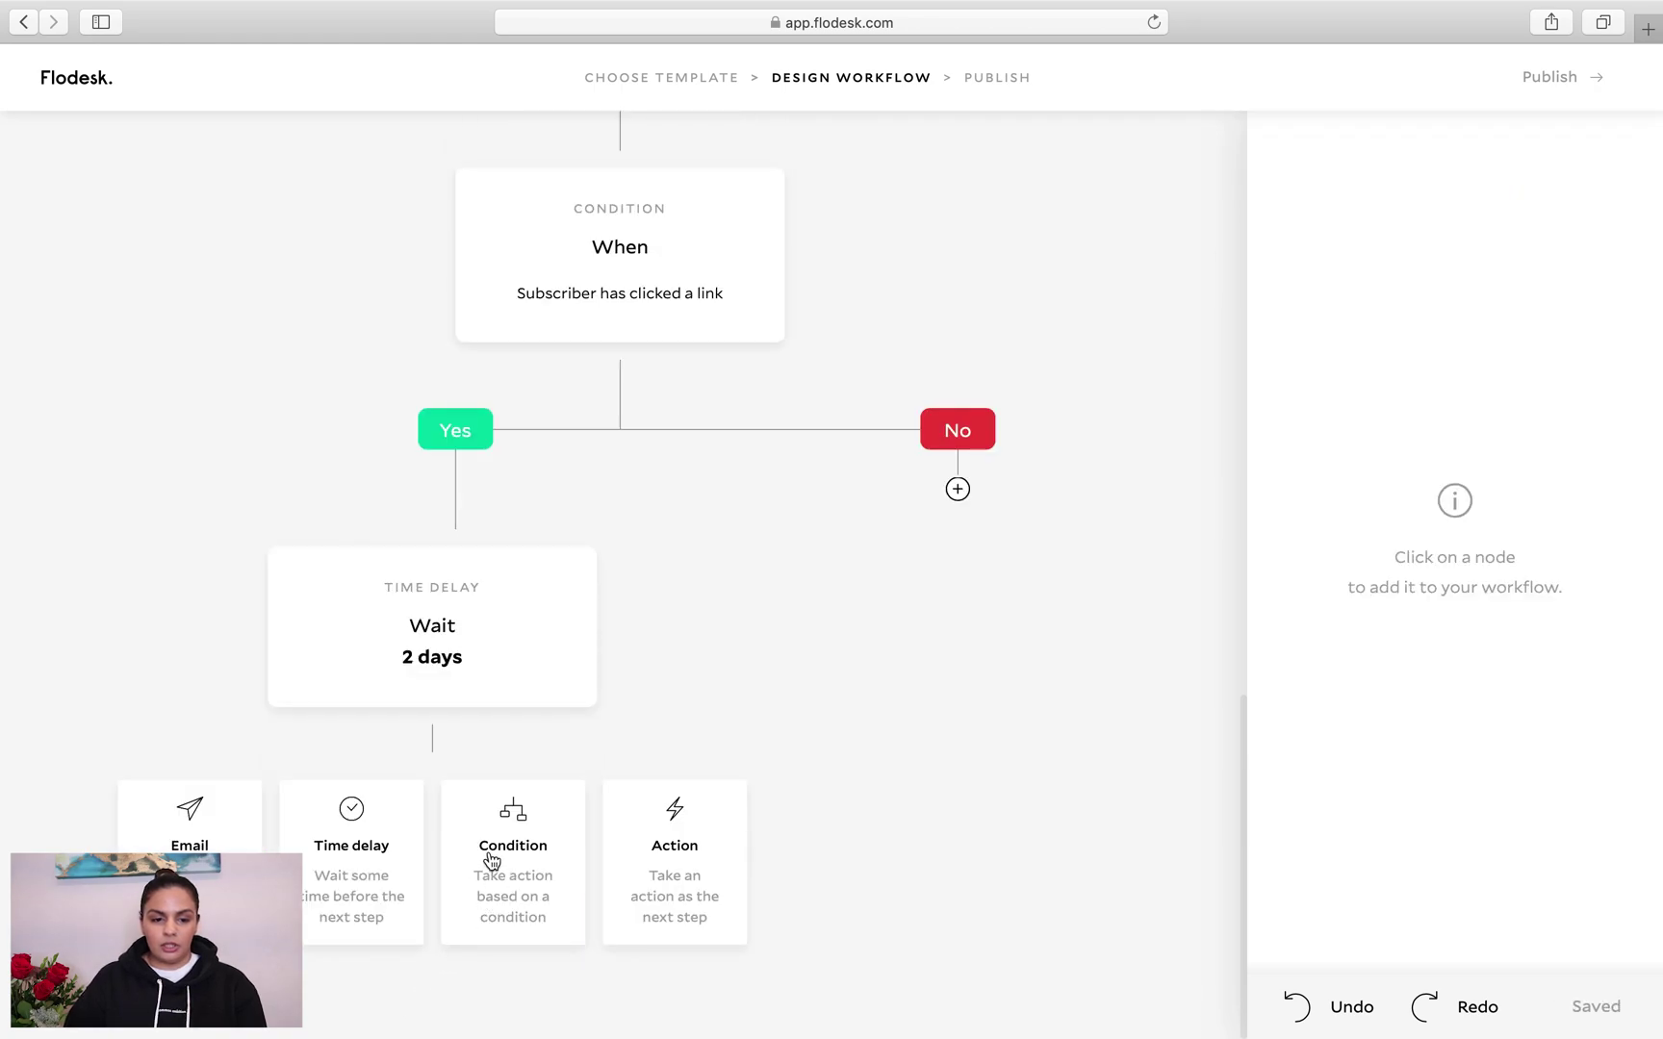
pyautogui.click(159, 851)
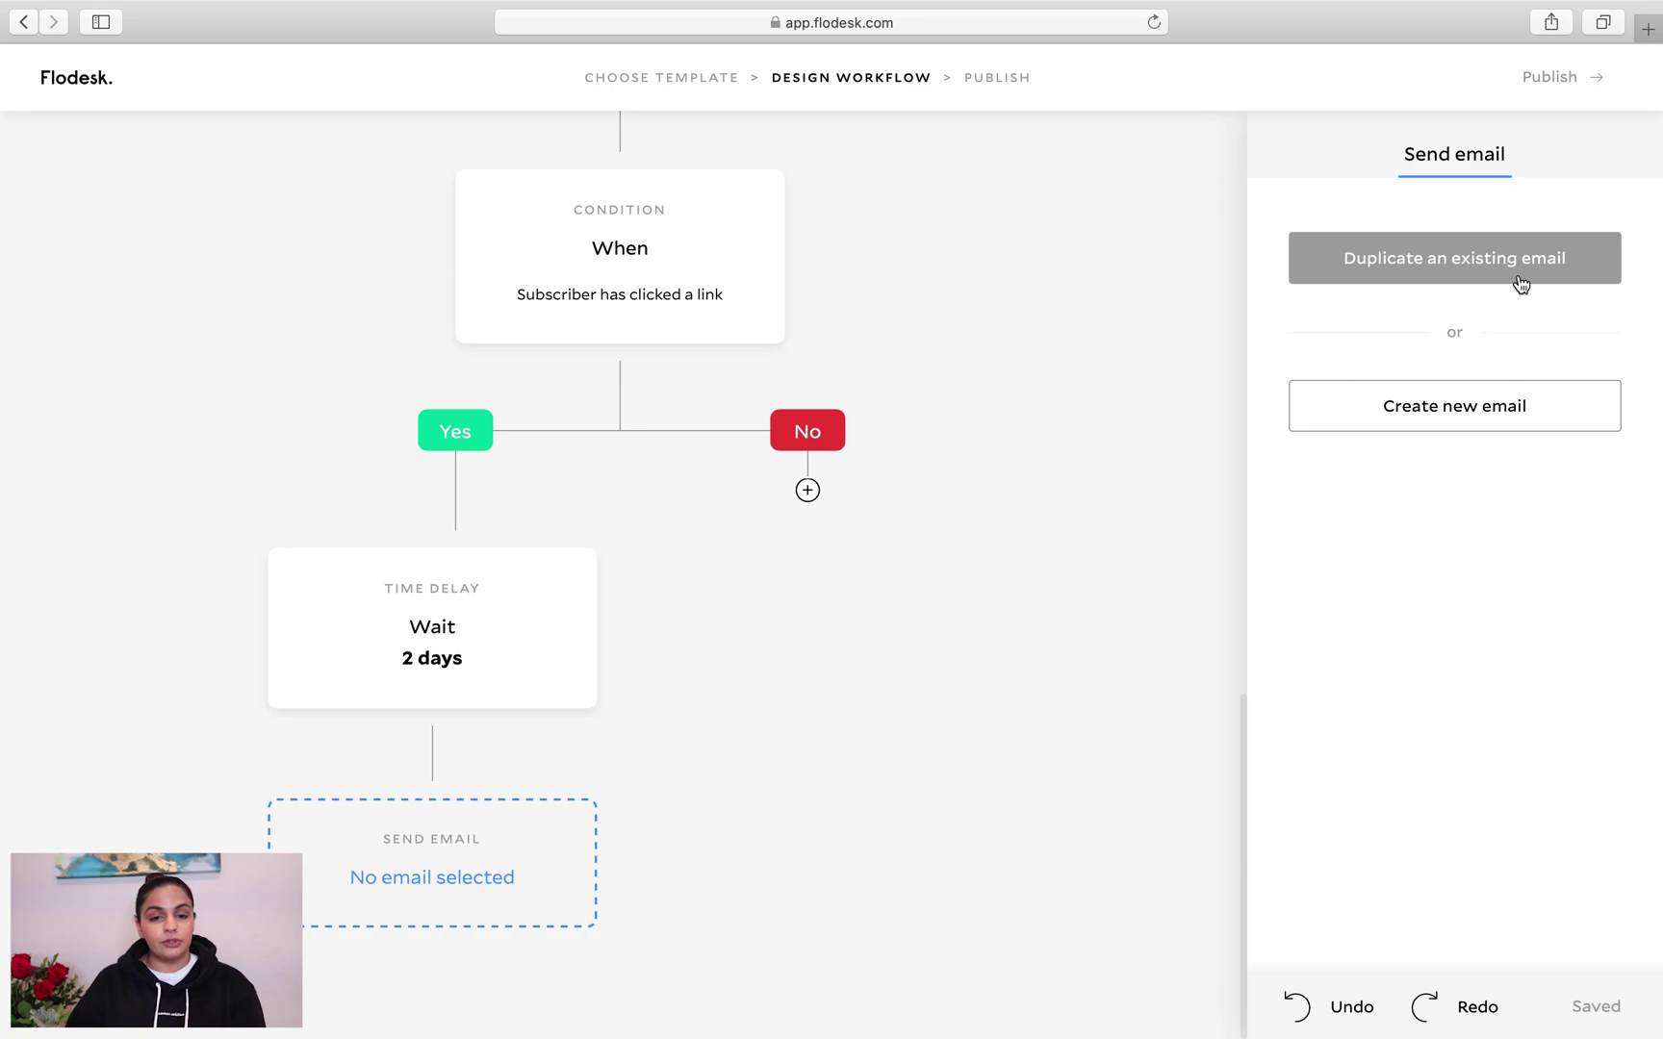
pyautogui.scroll(5, 798, 286)
pyautogui.scroll(-5, 797, 286)
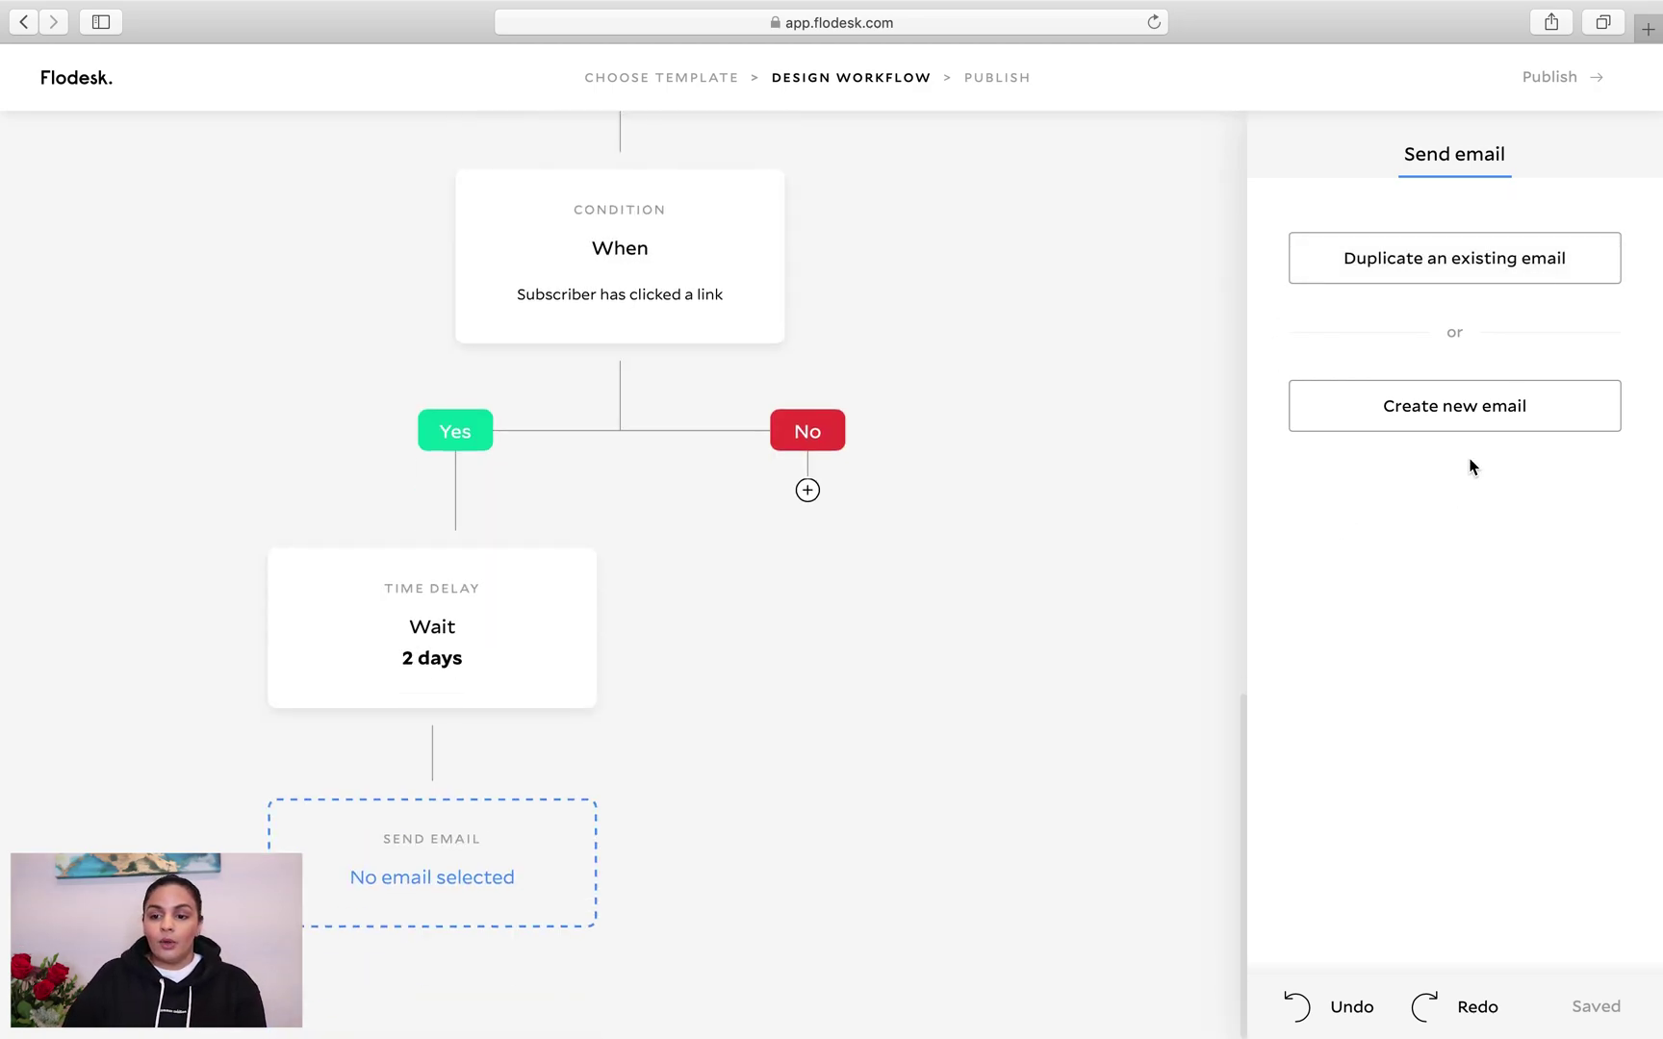
# Create a new email for the Yes branch by customizing the Sanda sale template from the Make money category
pyautogui.click(1463, 421)
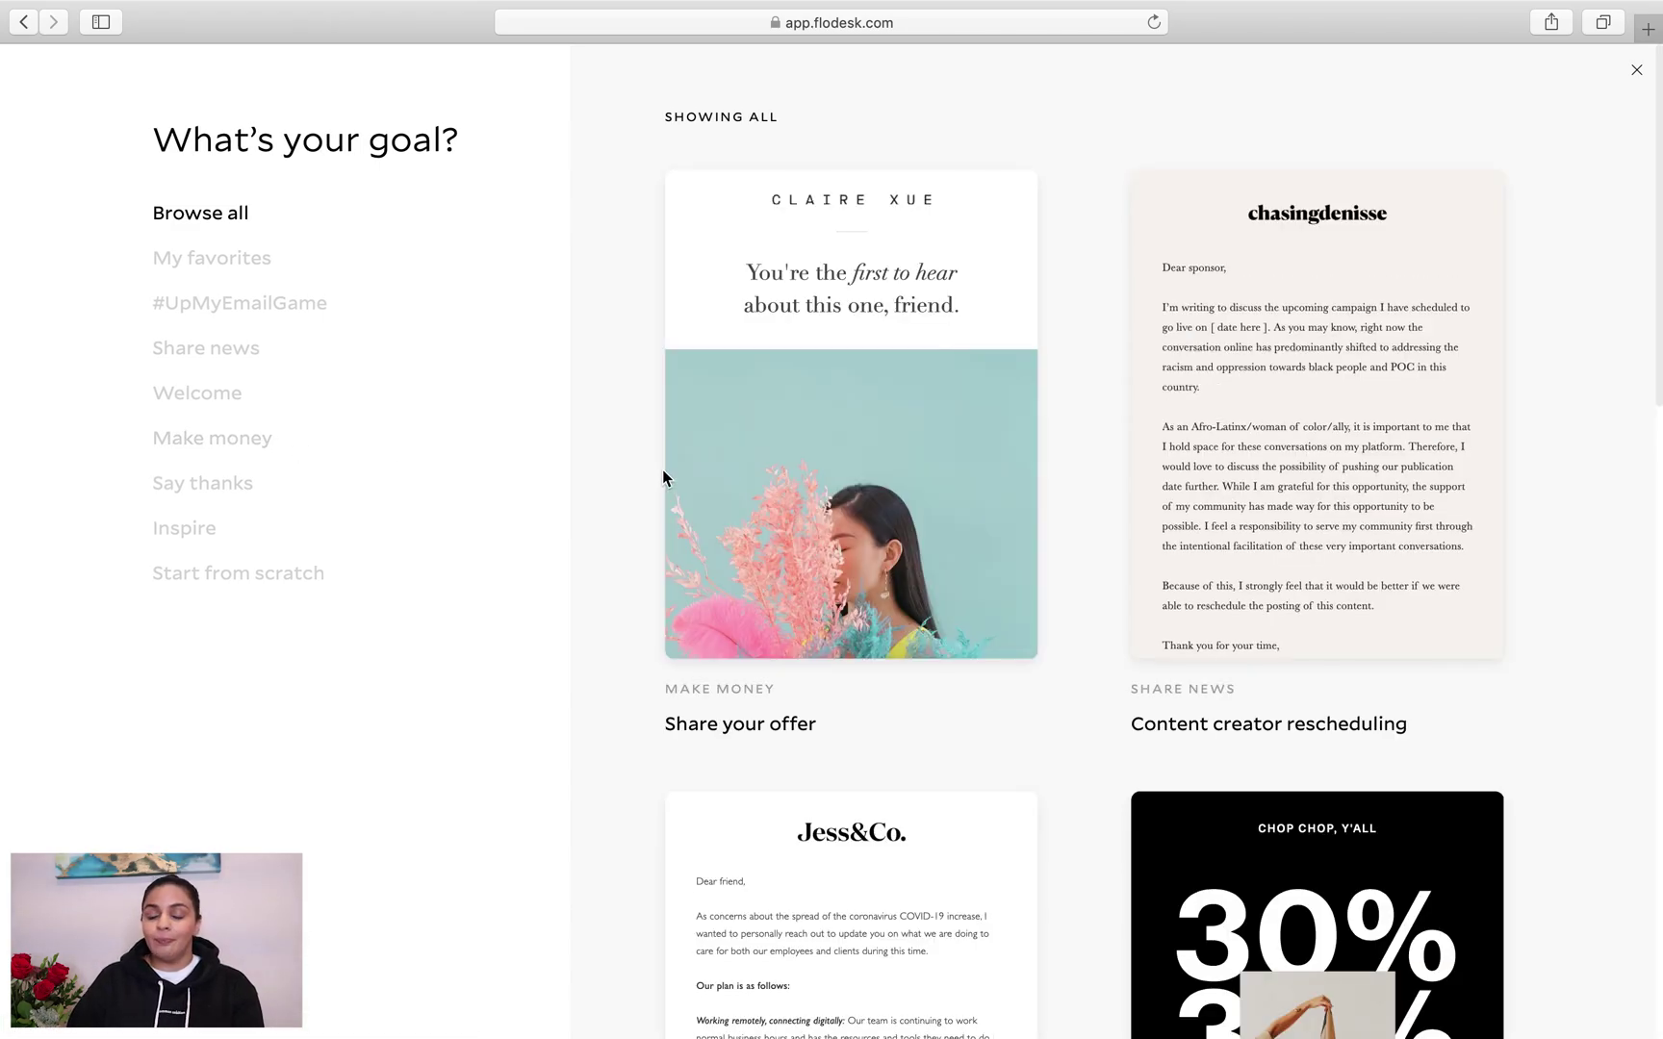
pyautogui.scroll(-5, 663, 479)
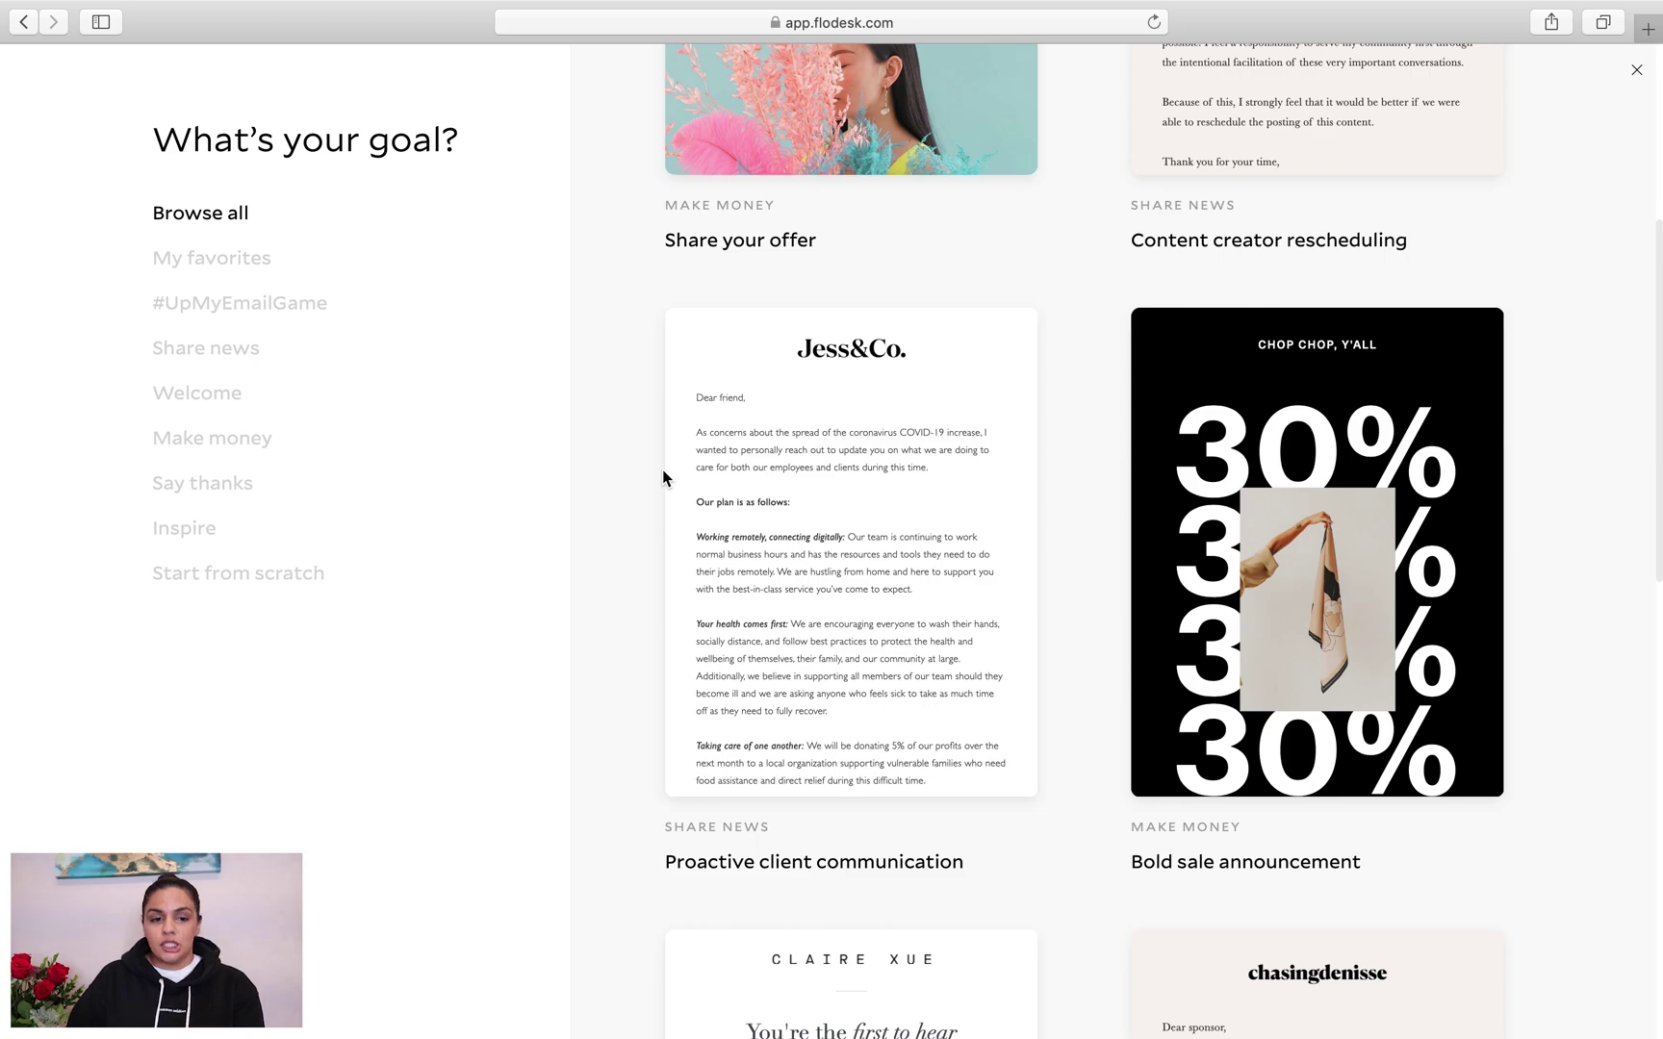
pyautogui.scroll(-2, 663, 478)
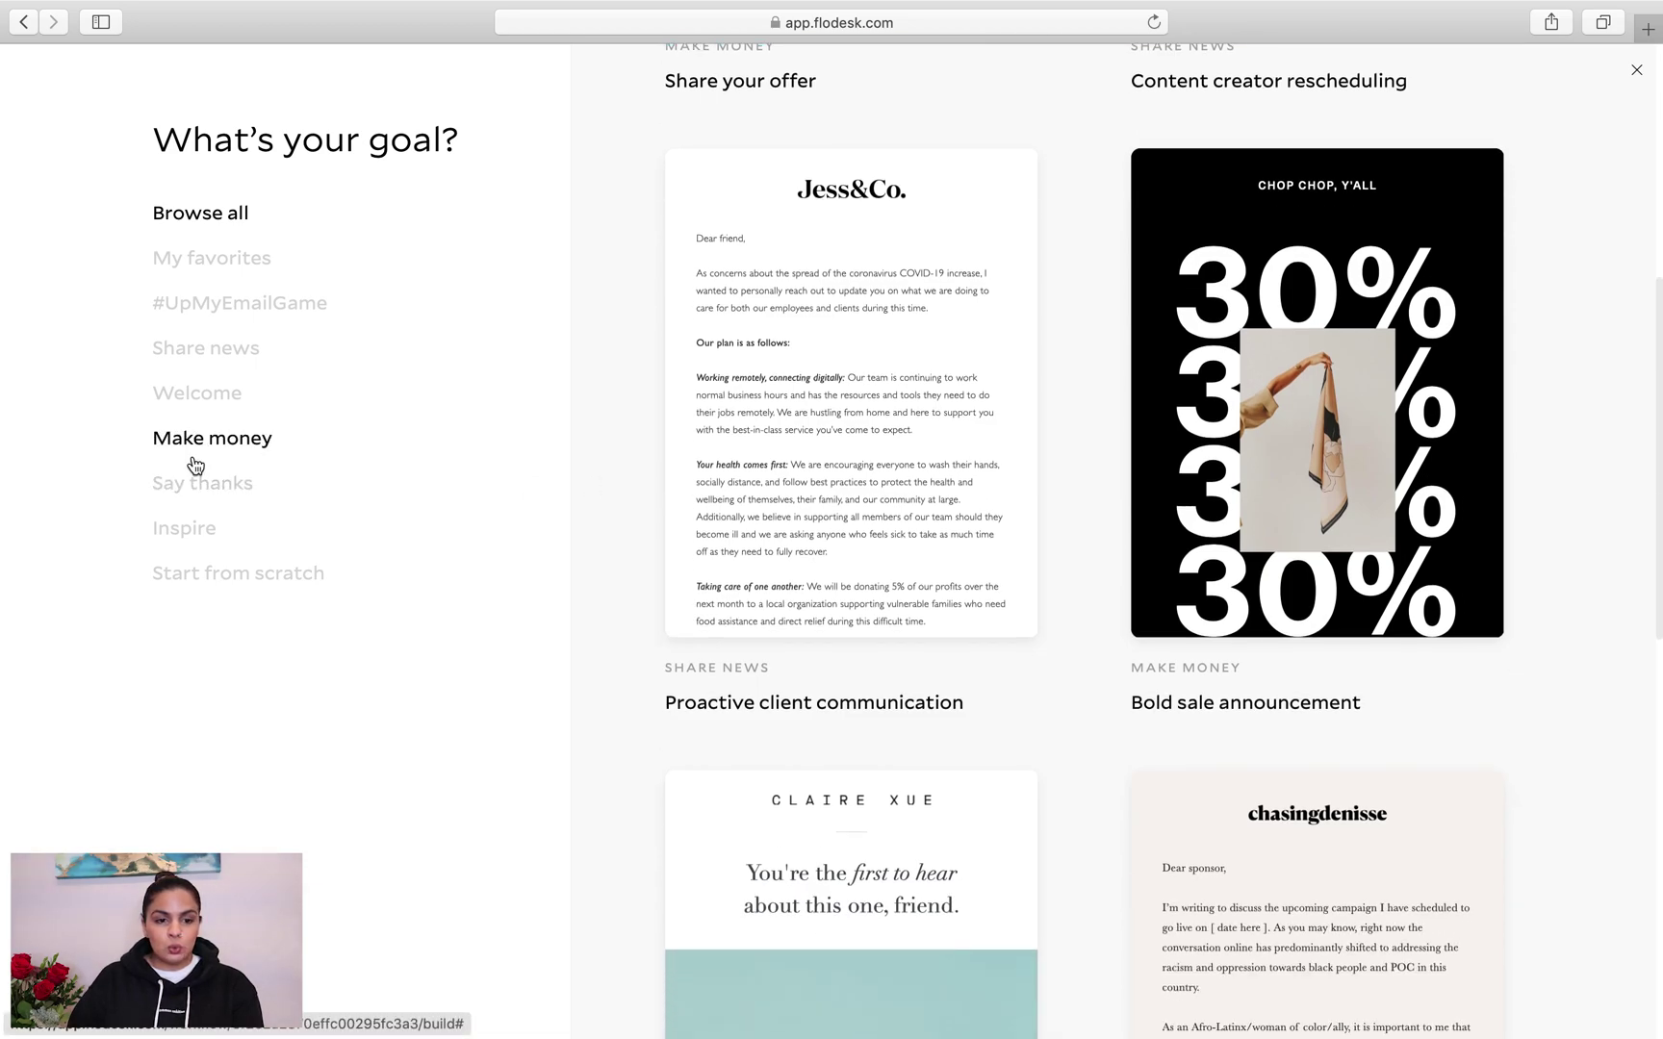
pyautogui.click(196, 444)
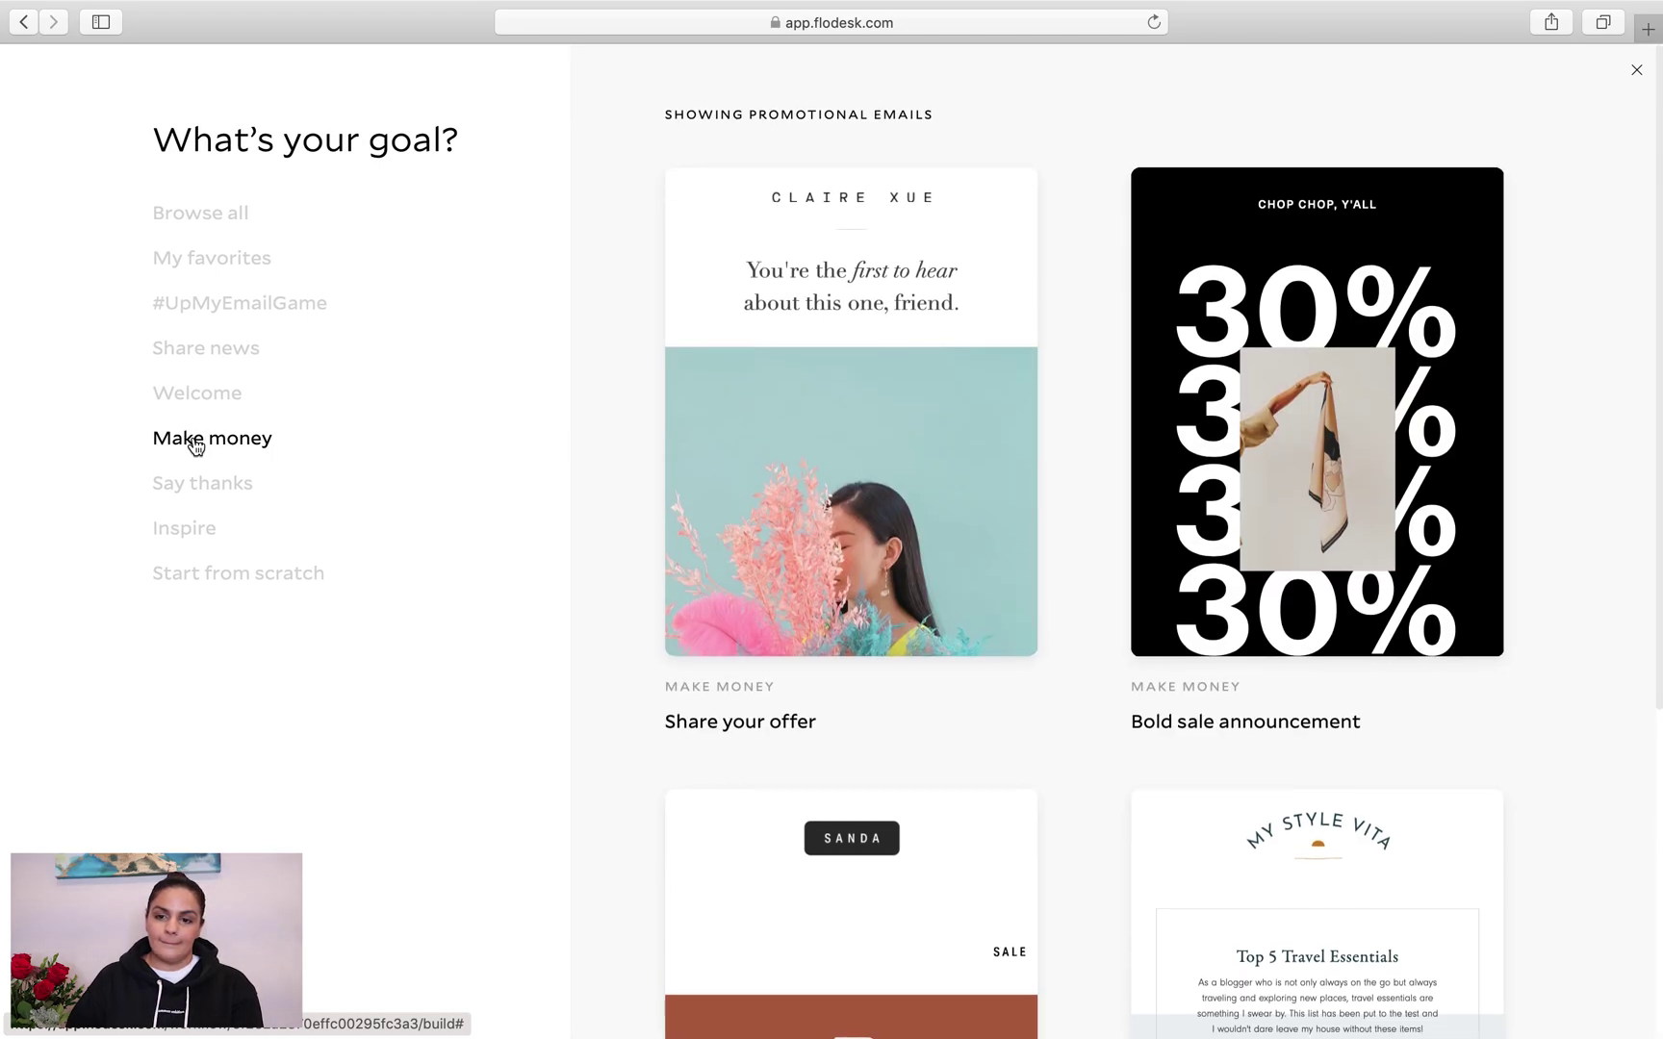
pyautogui.scroll(-3, 1188, 368)
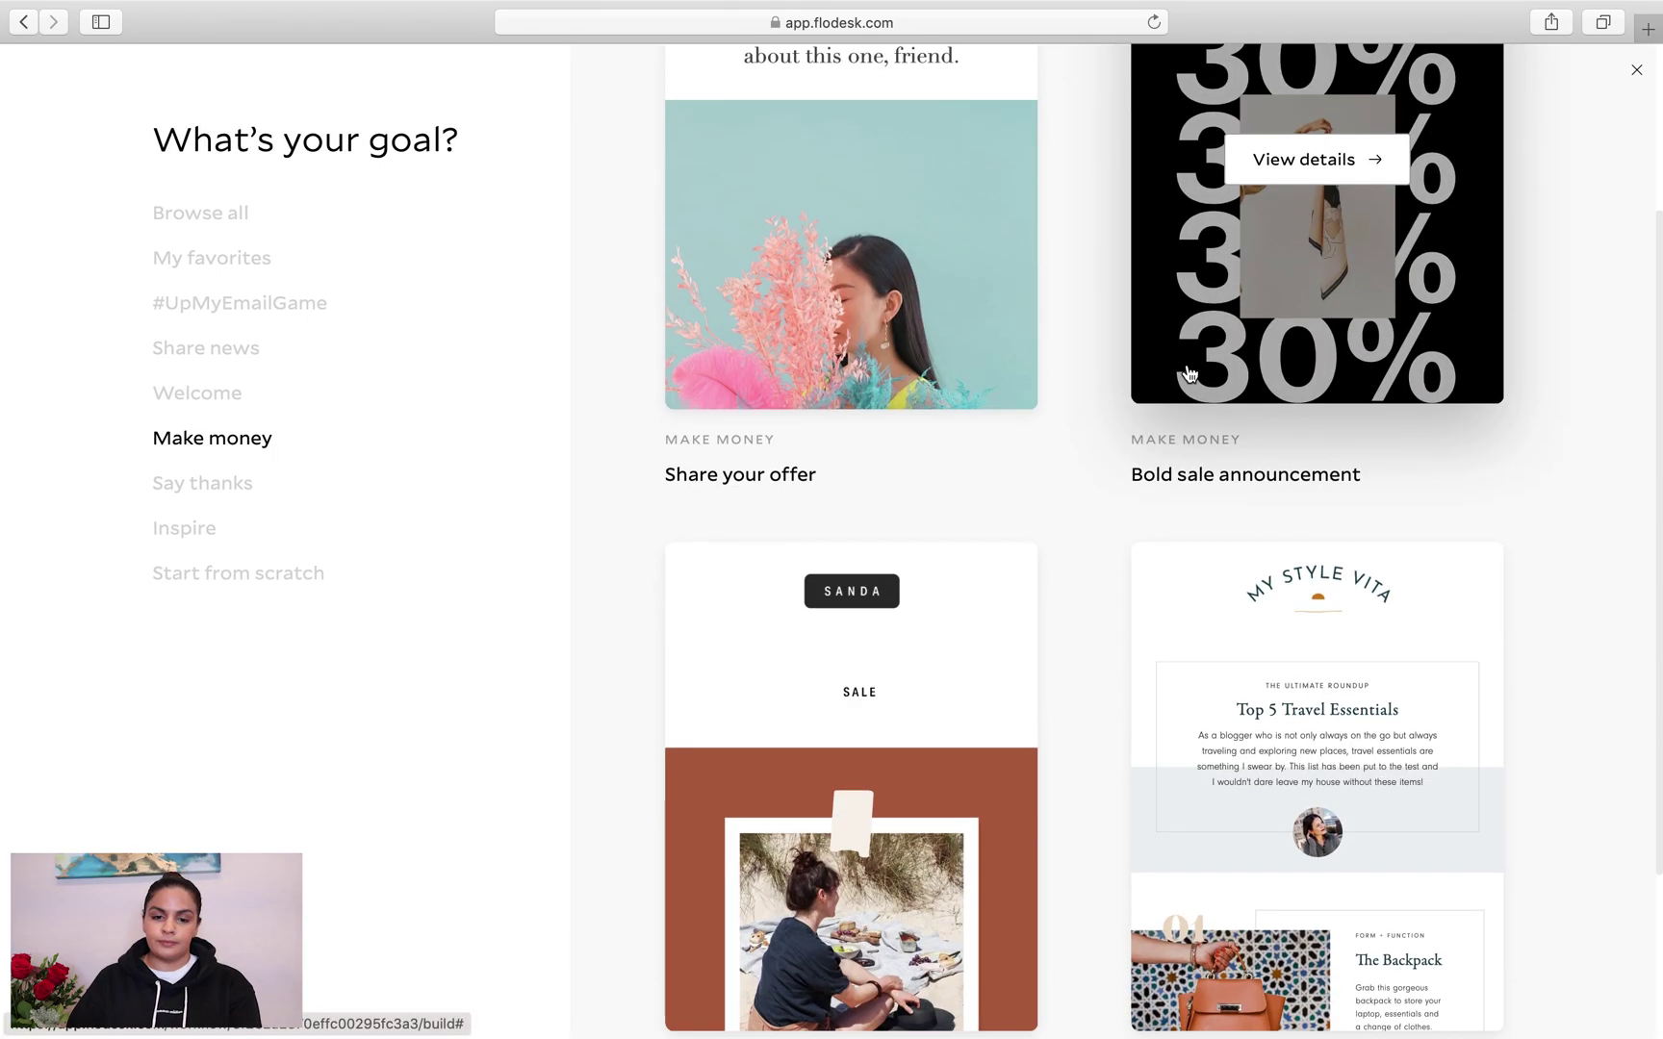
pyautogui.click(791, 674)
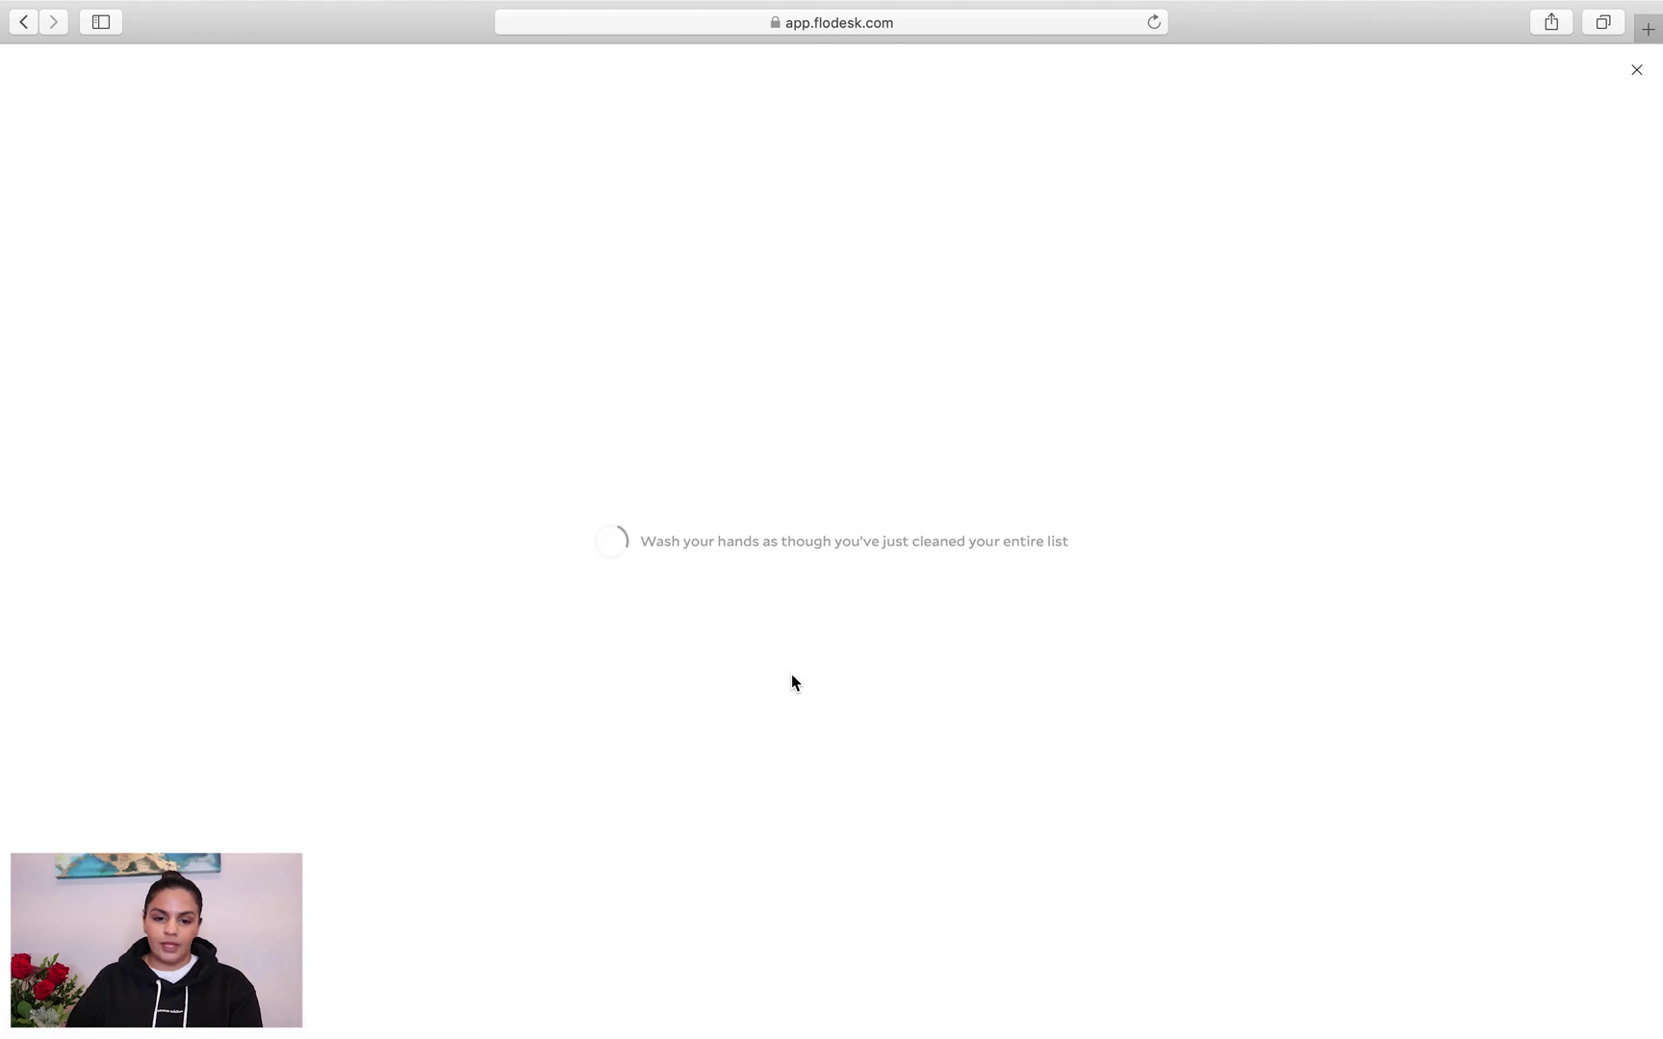
pyautogui.click(1080, 751)
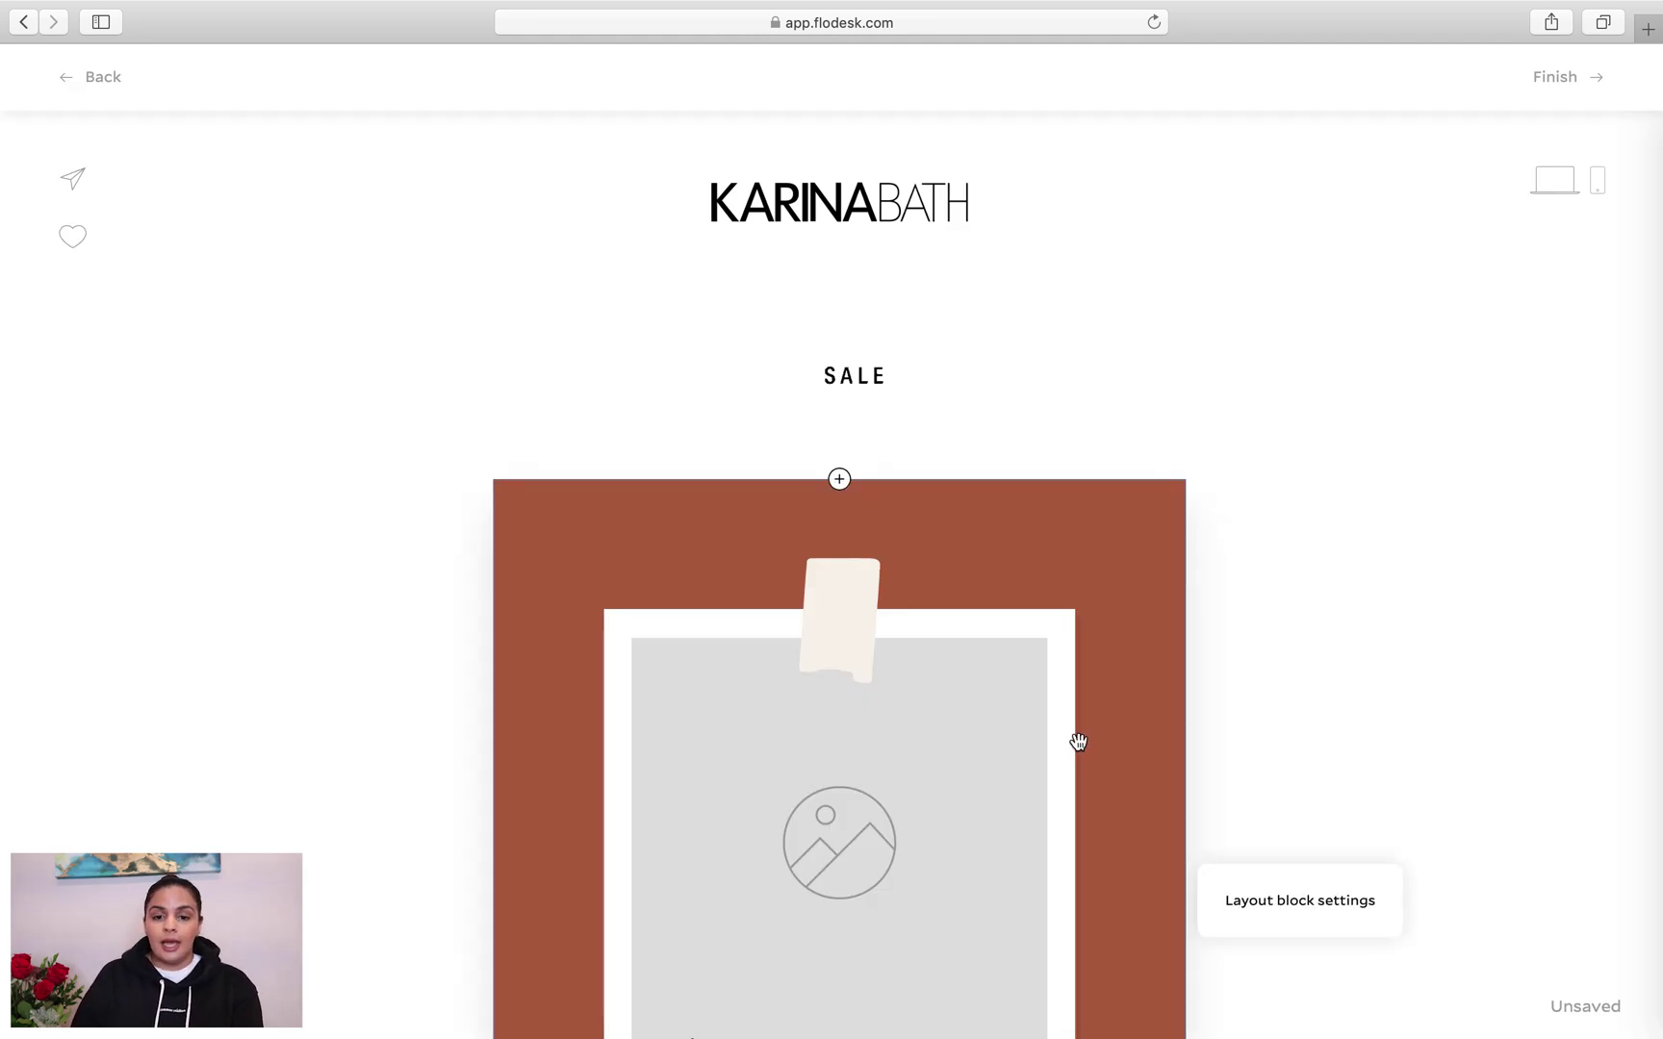
# Look over the sale email and its photo placeholder, and finish the email to return to the workflow
pyautogui.scroll(-5, 1077, 741)
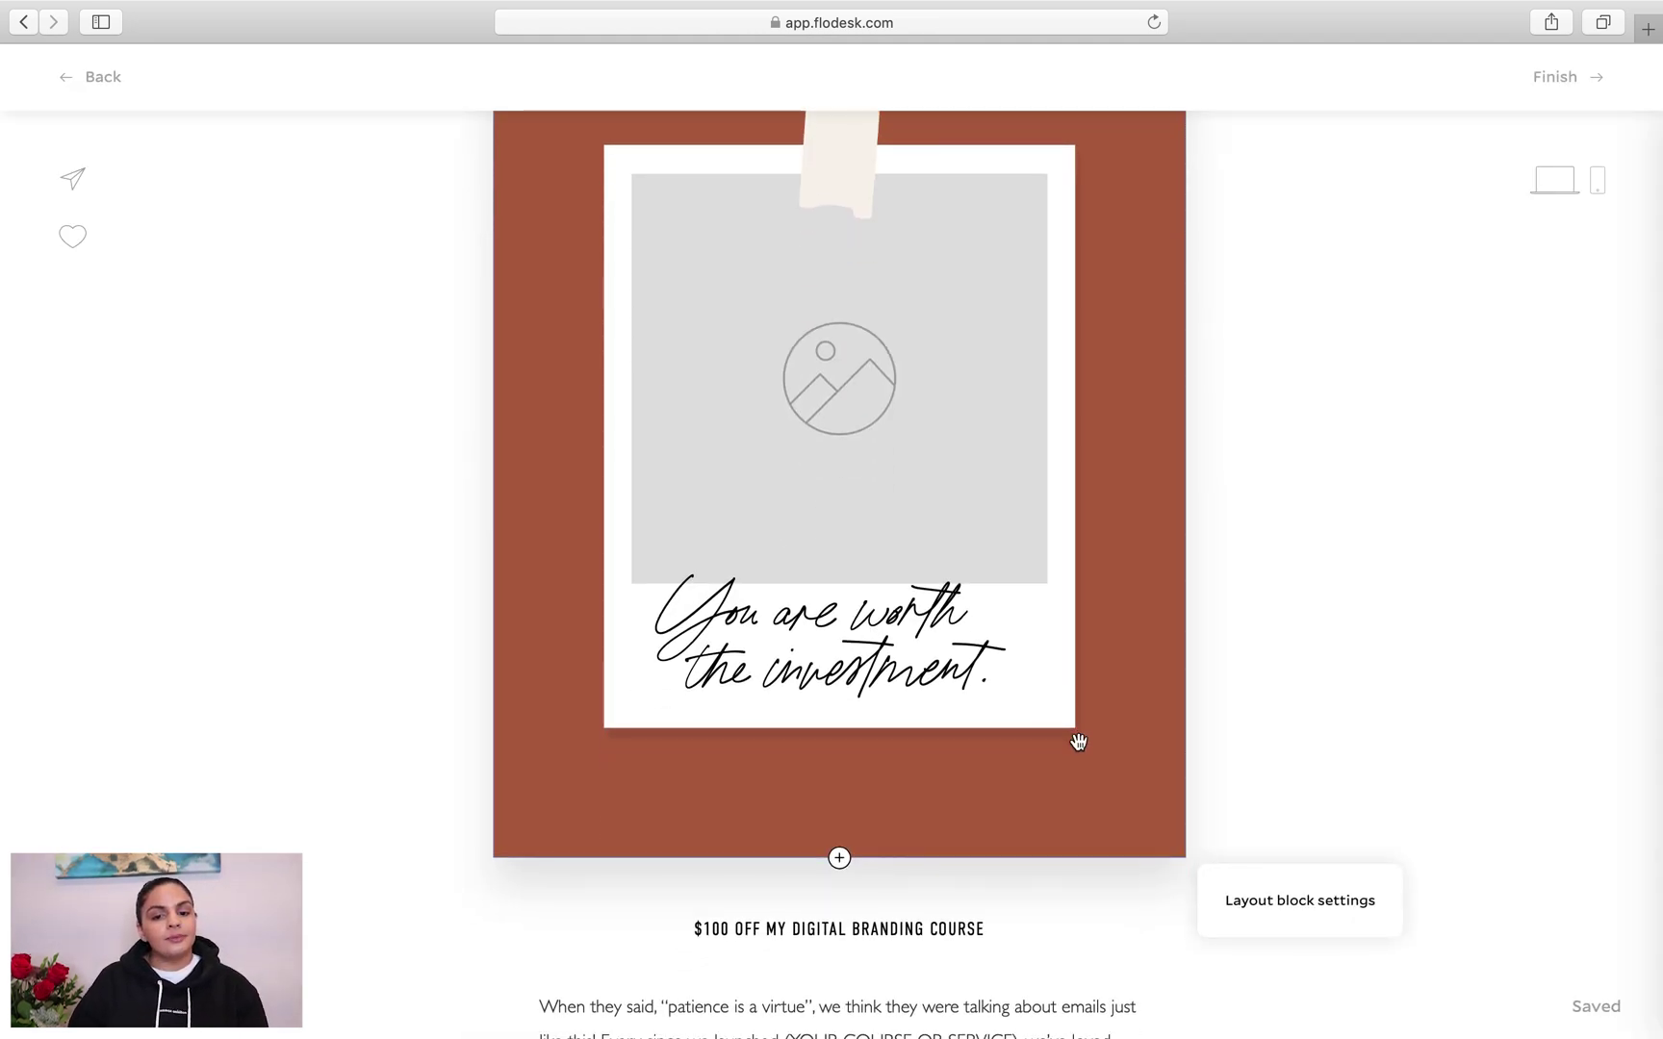
pyautogui.scroll(-6, 1077, 741)
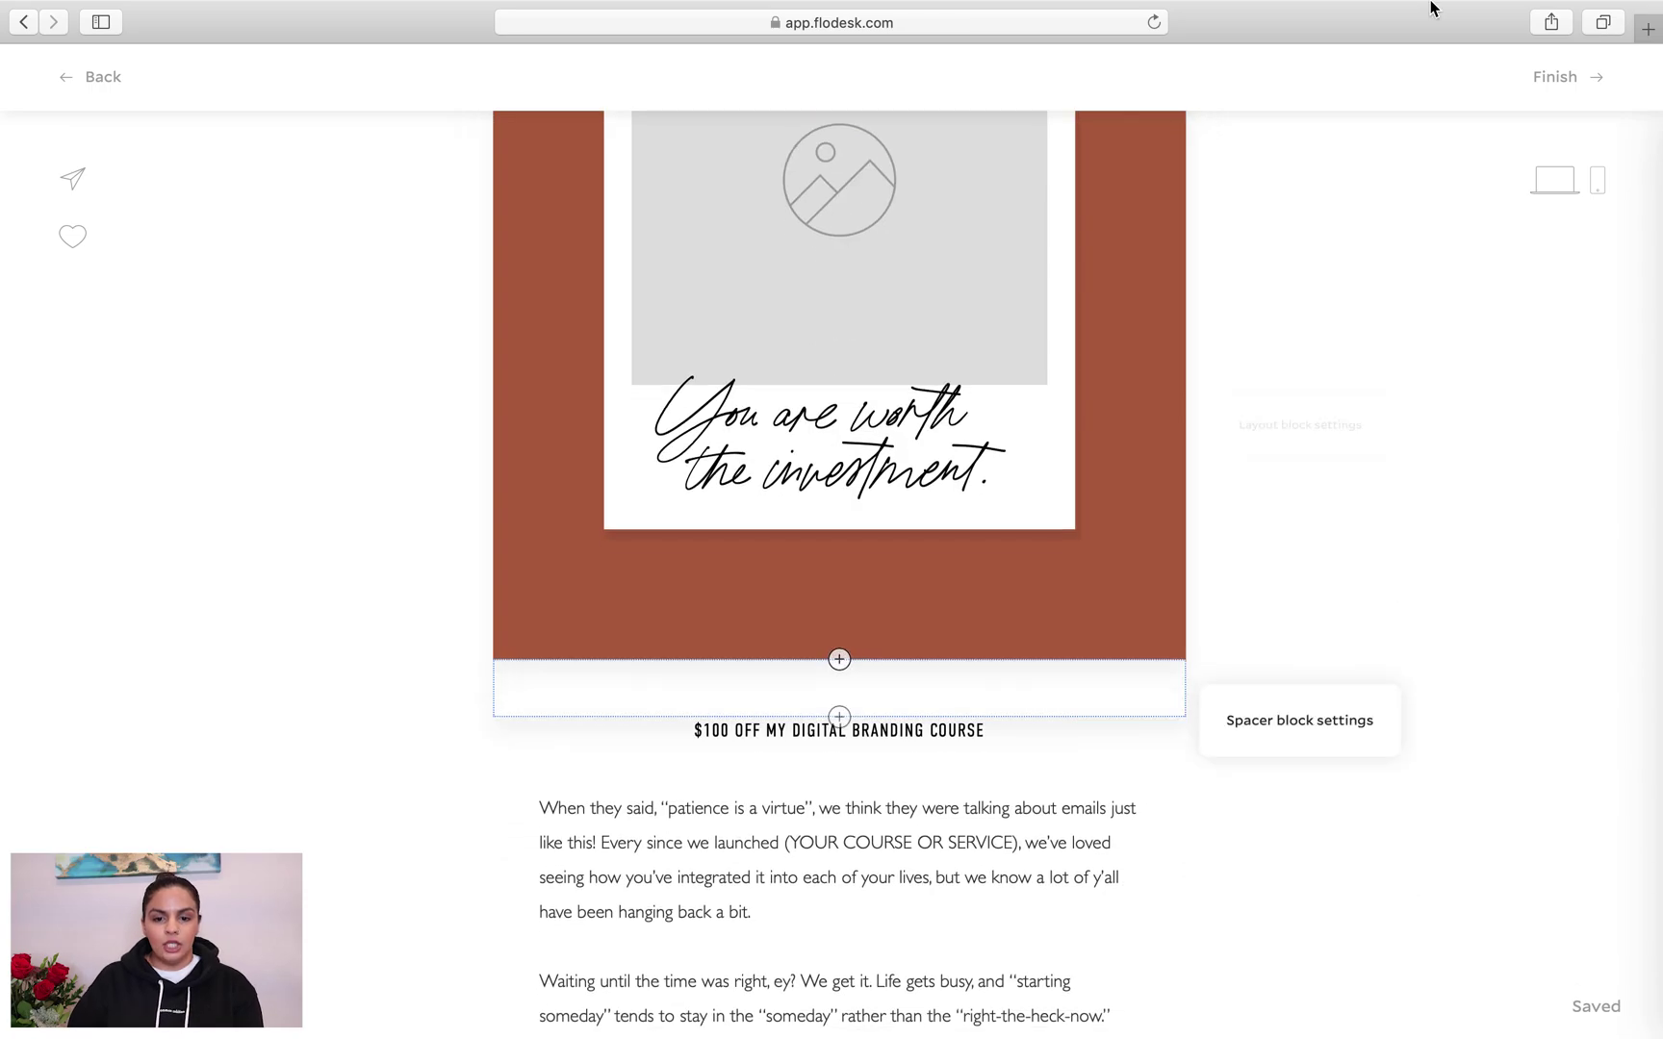
pyautogui.scroll(4, 739, 567)
pyautogui.click(801, 385)
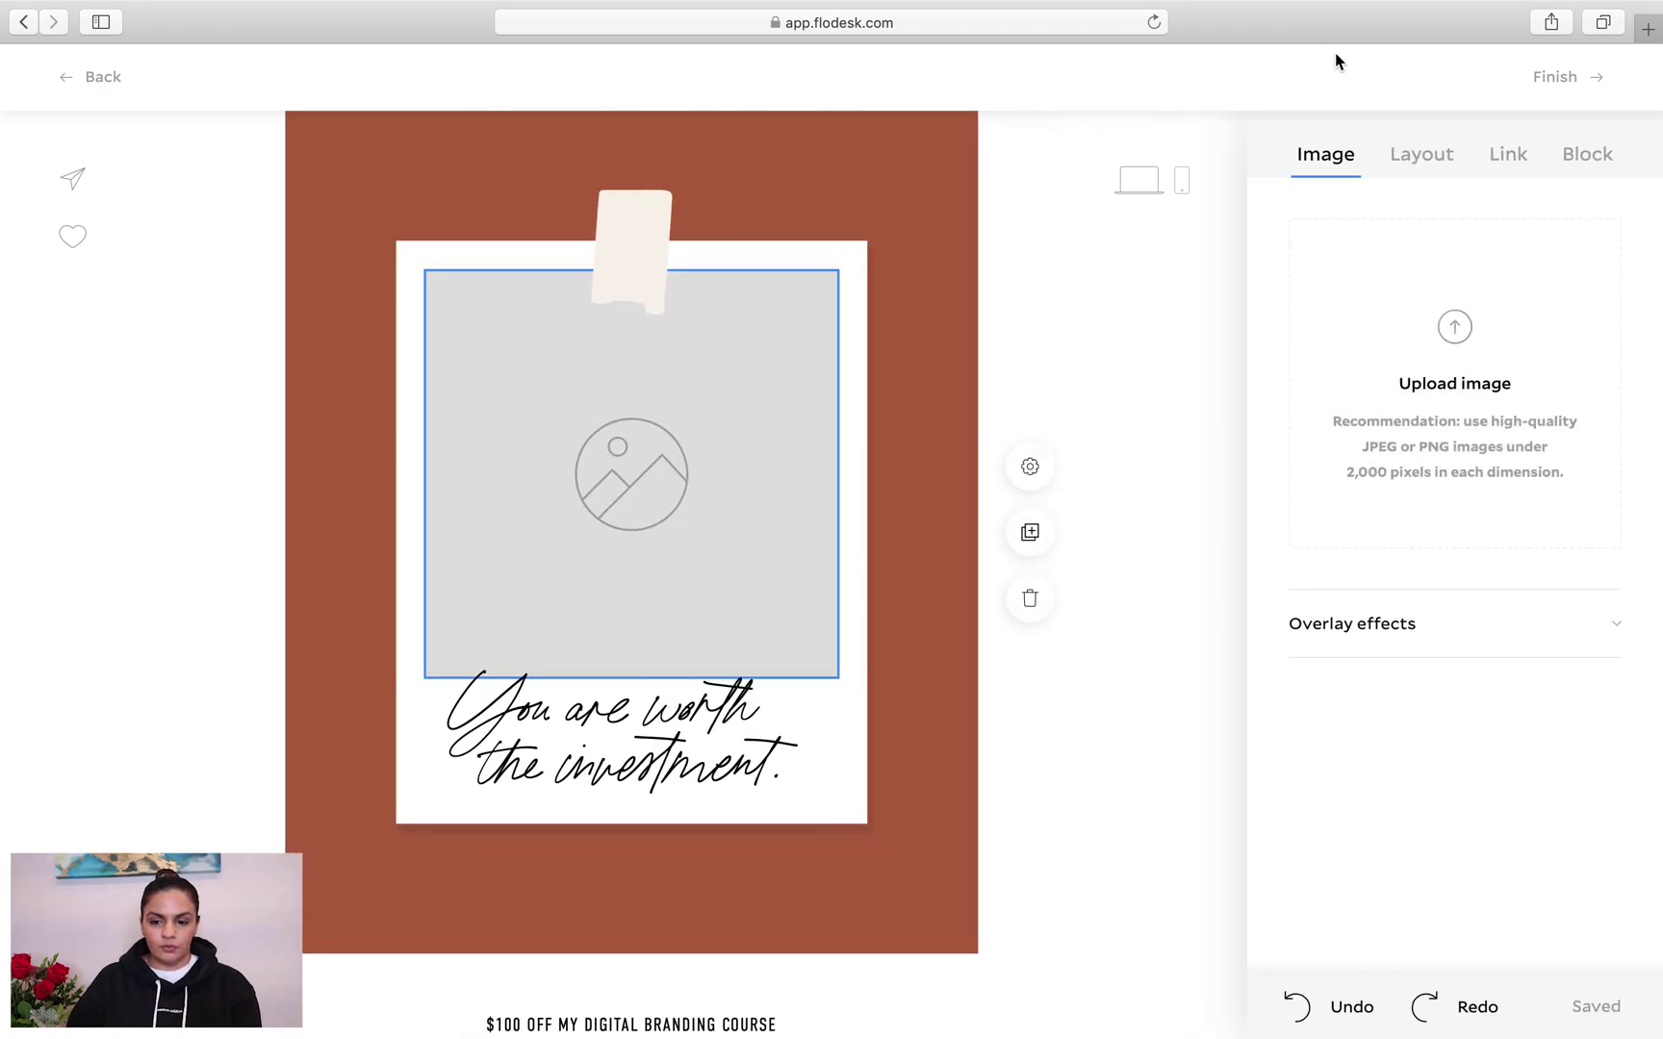
pyautogui.scroll(4, 838, 604)
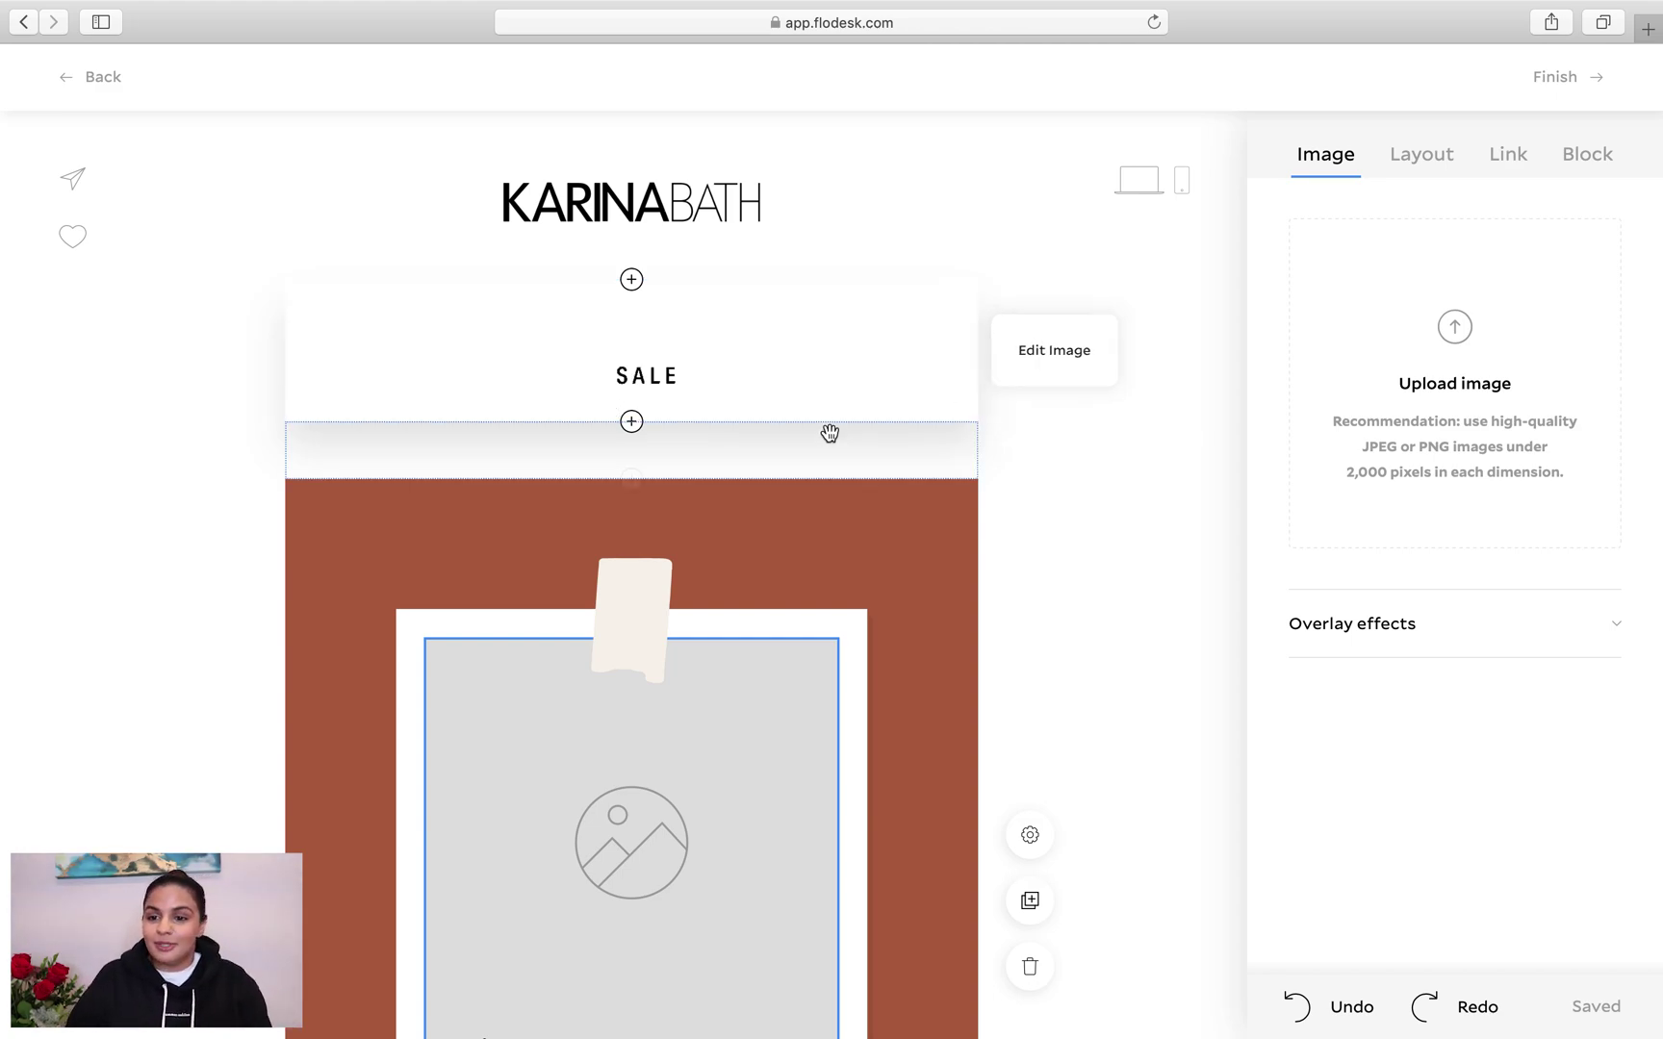
pyautogui.click(1559, 79)
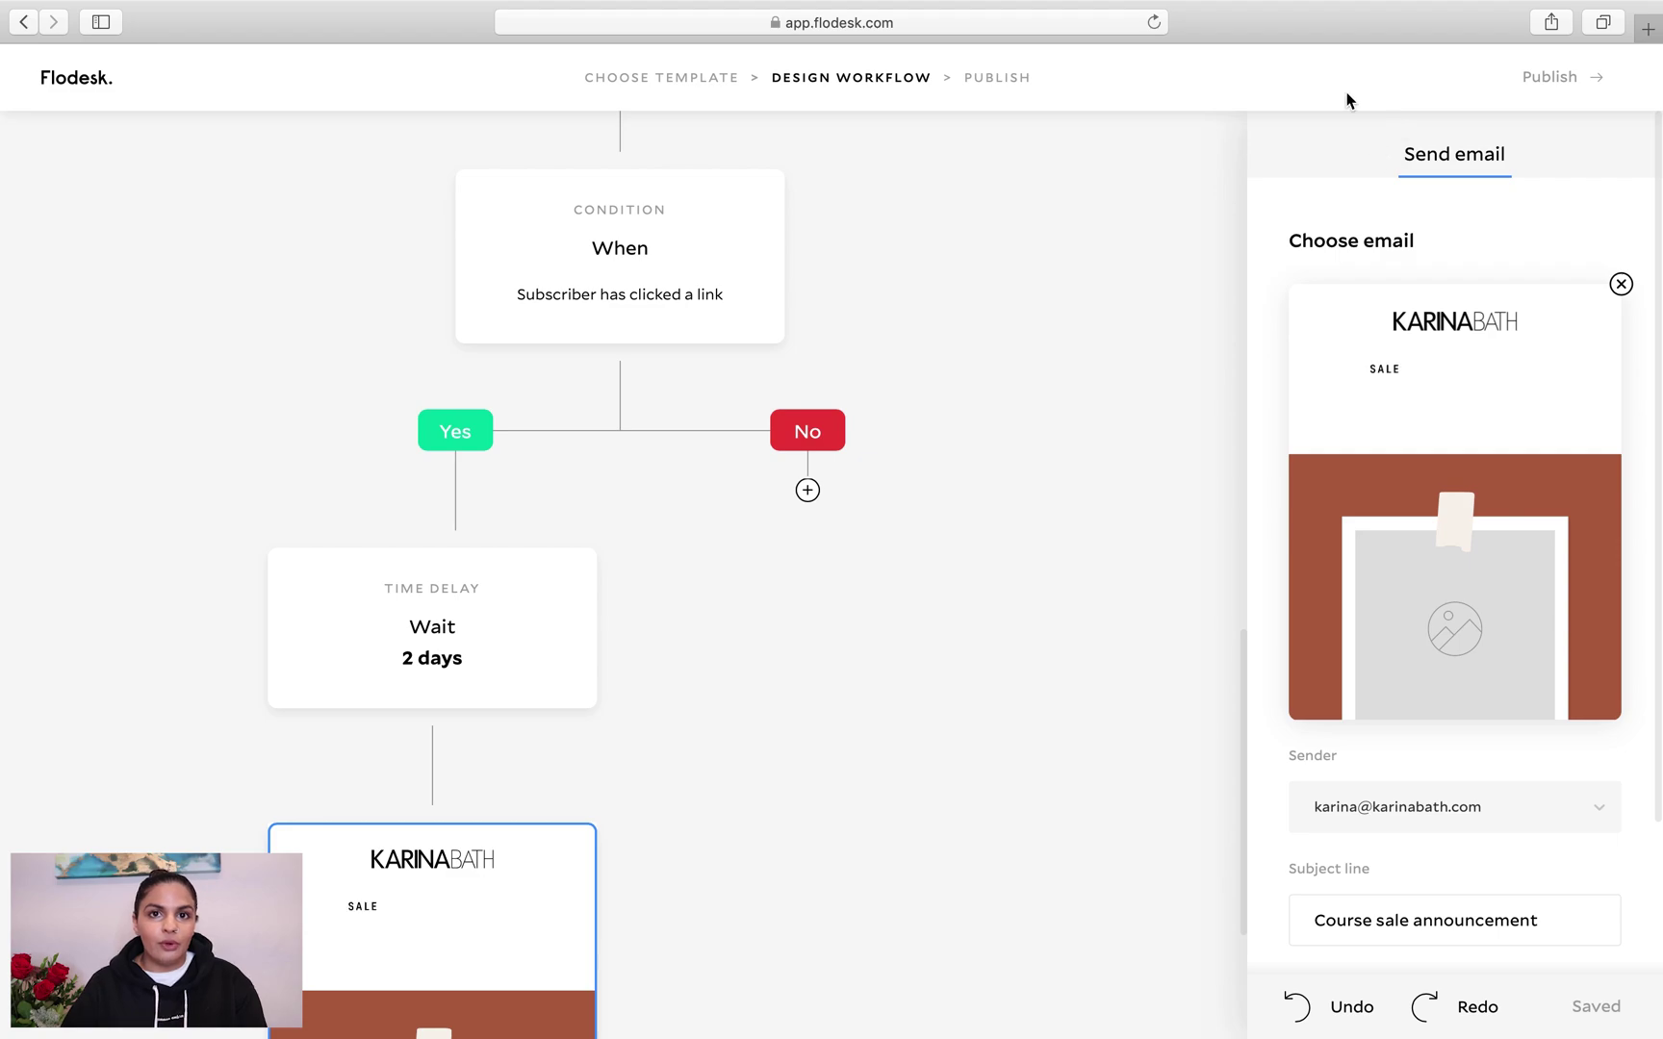
# Add an email step to the condition's No branch
pyautogui.scroll(-5, 724, 486)
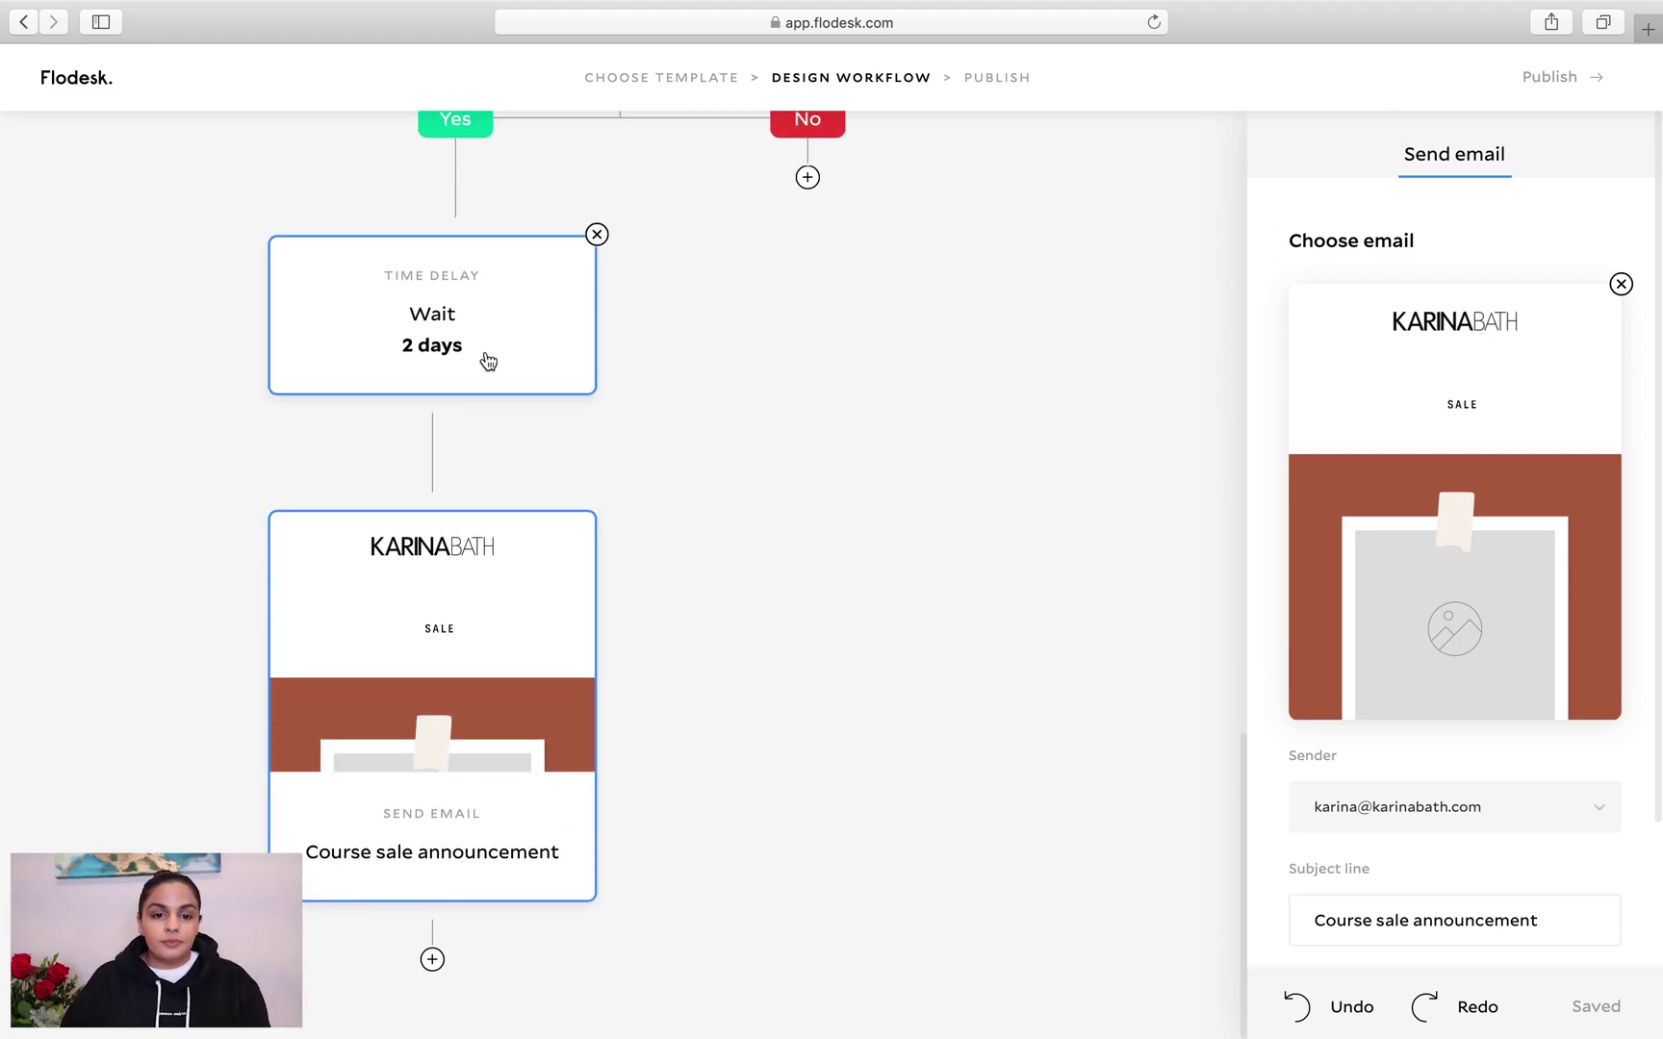
pyautogui.scroll(2, 482, 362)
pyautogui.click(808, 321)
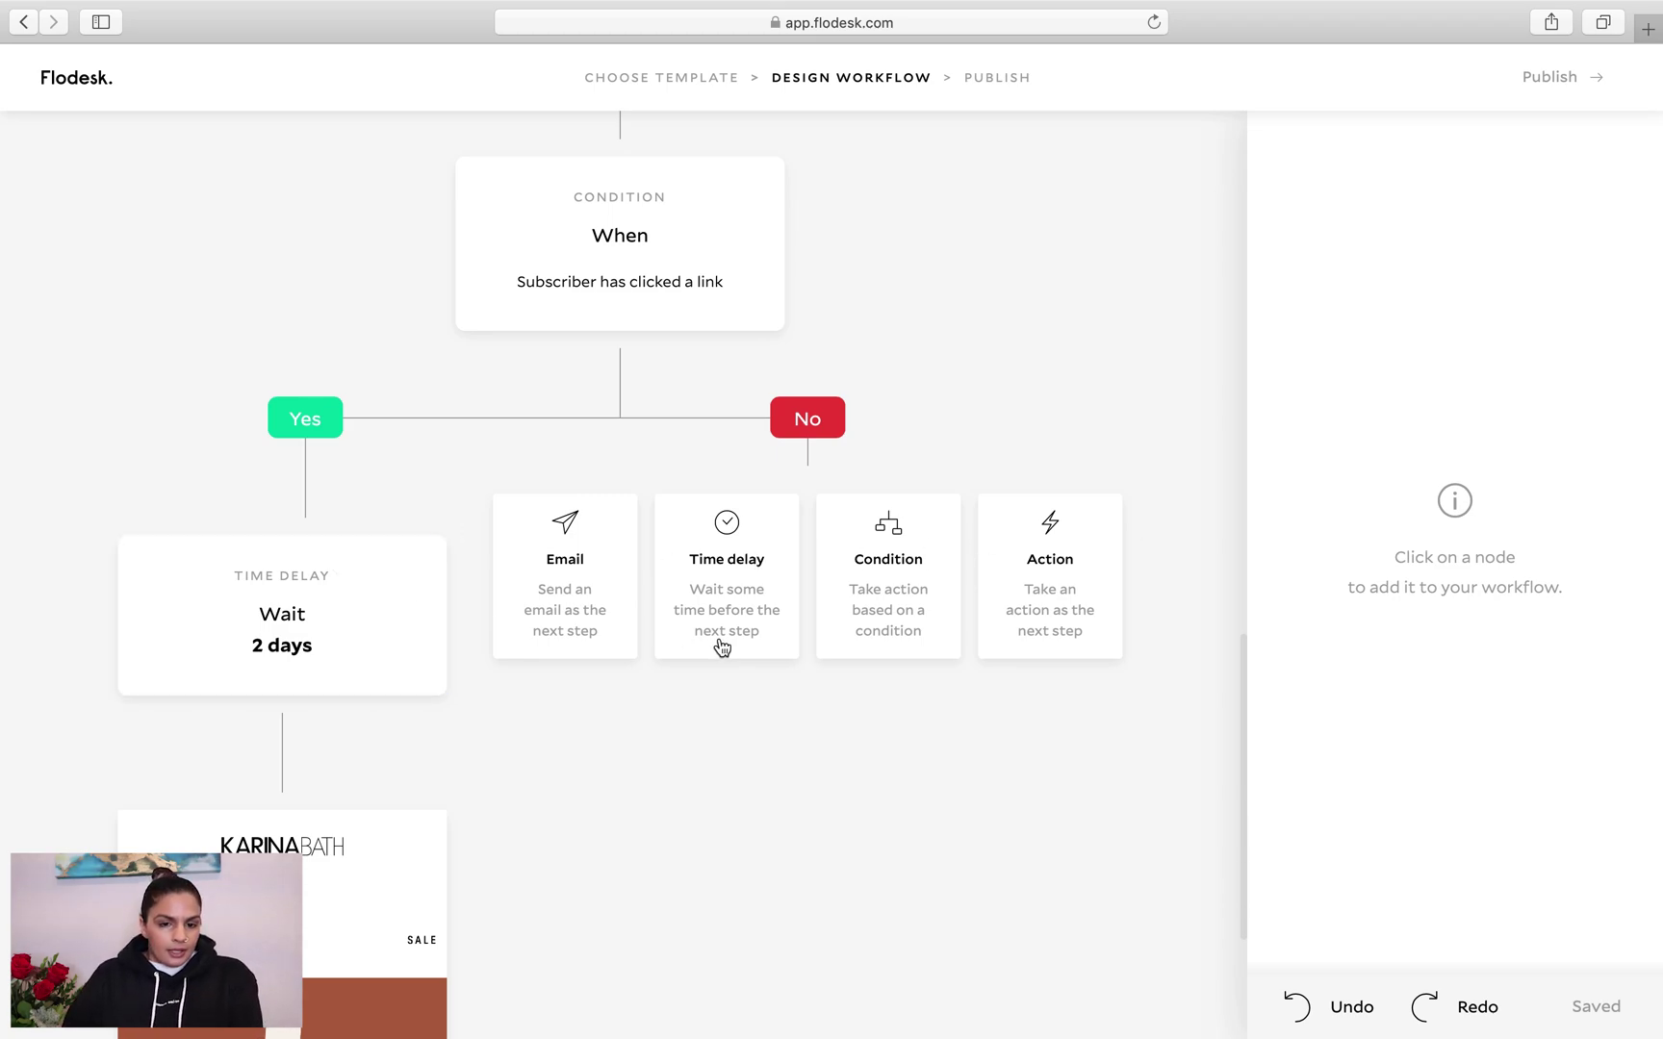
pyautogui.click(576, 587)
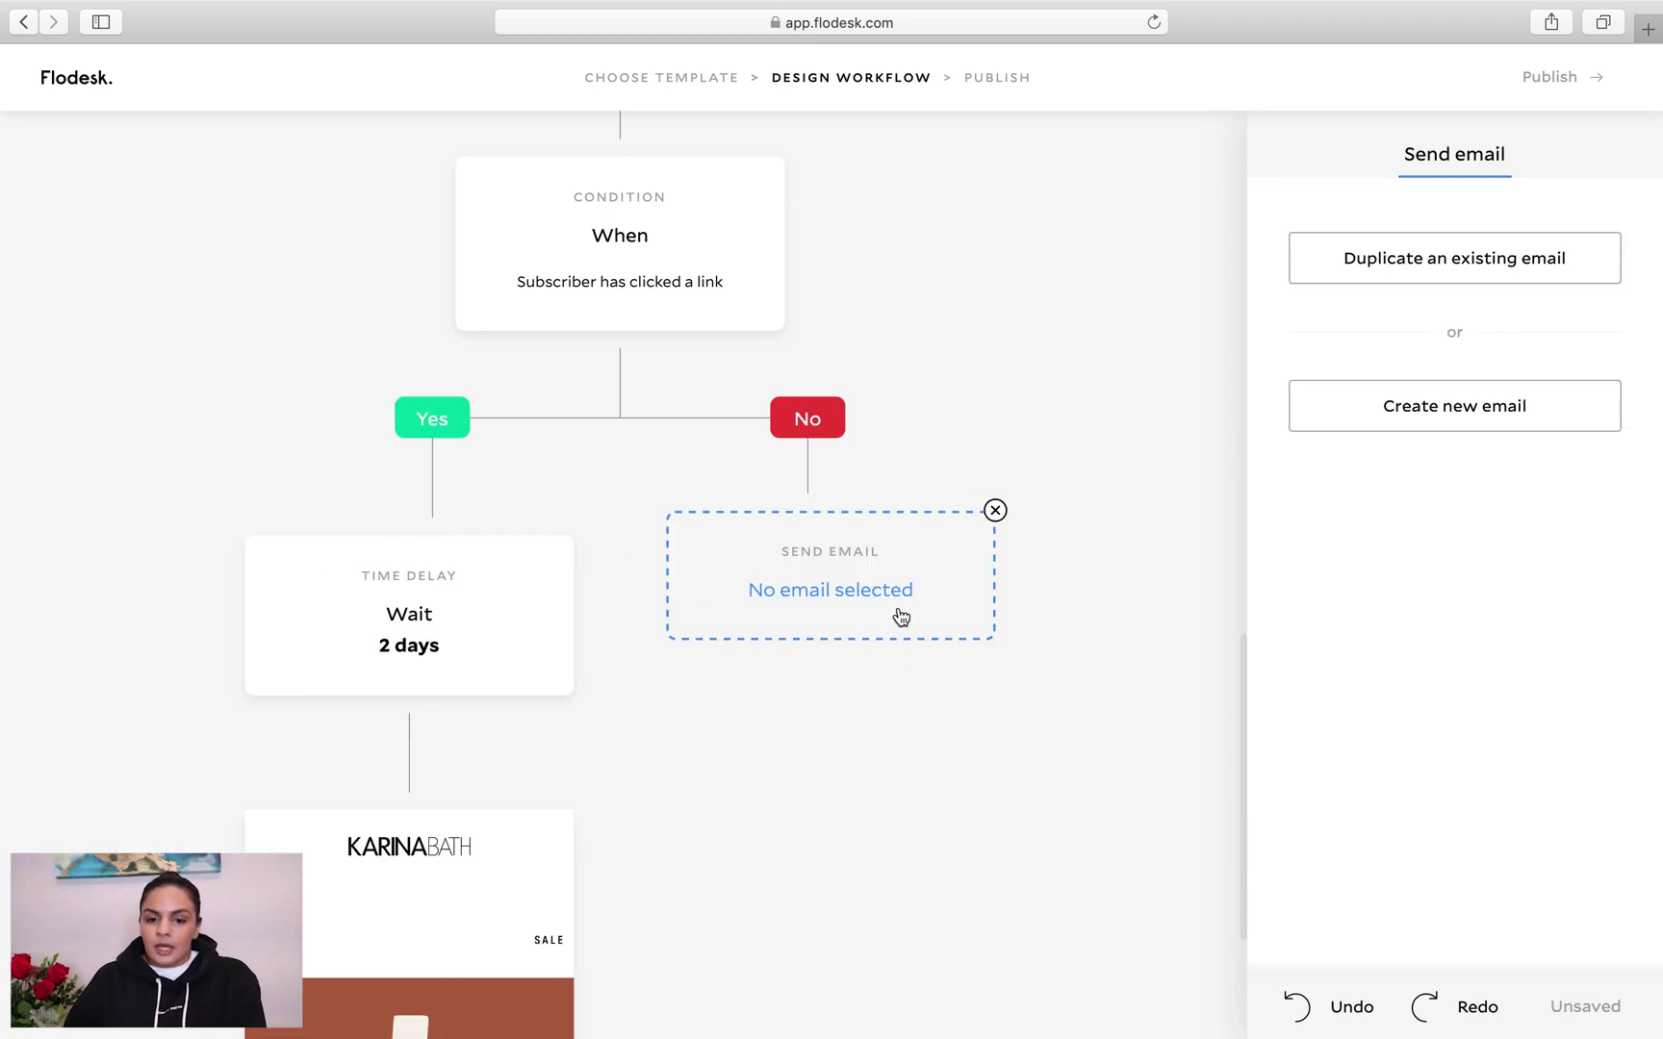
# Create a new email for the No branch by customizing the "Share your news" template from the Share news category
pyautogui.click(1390, 418)
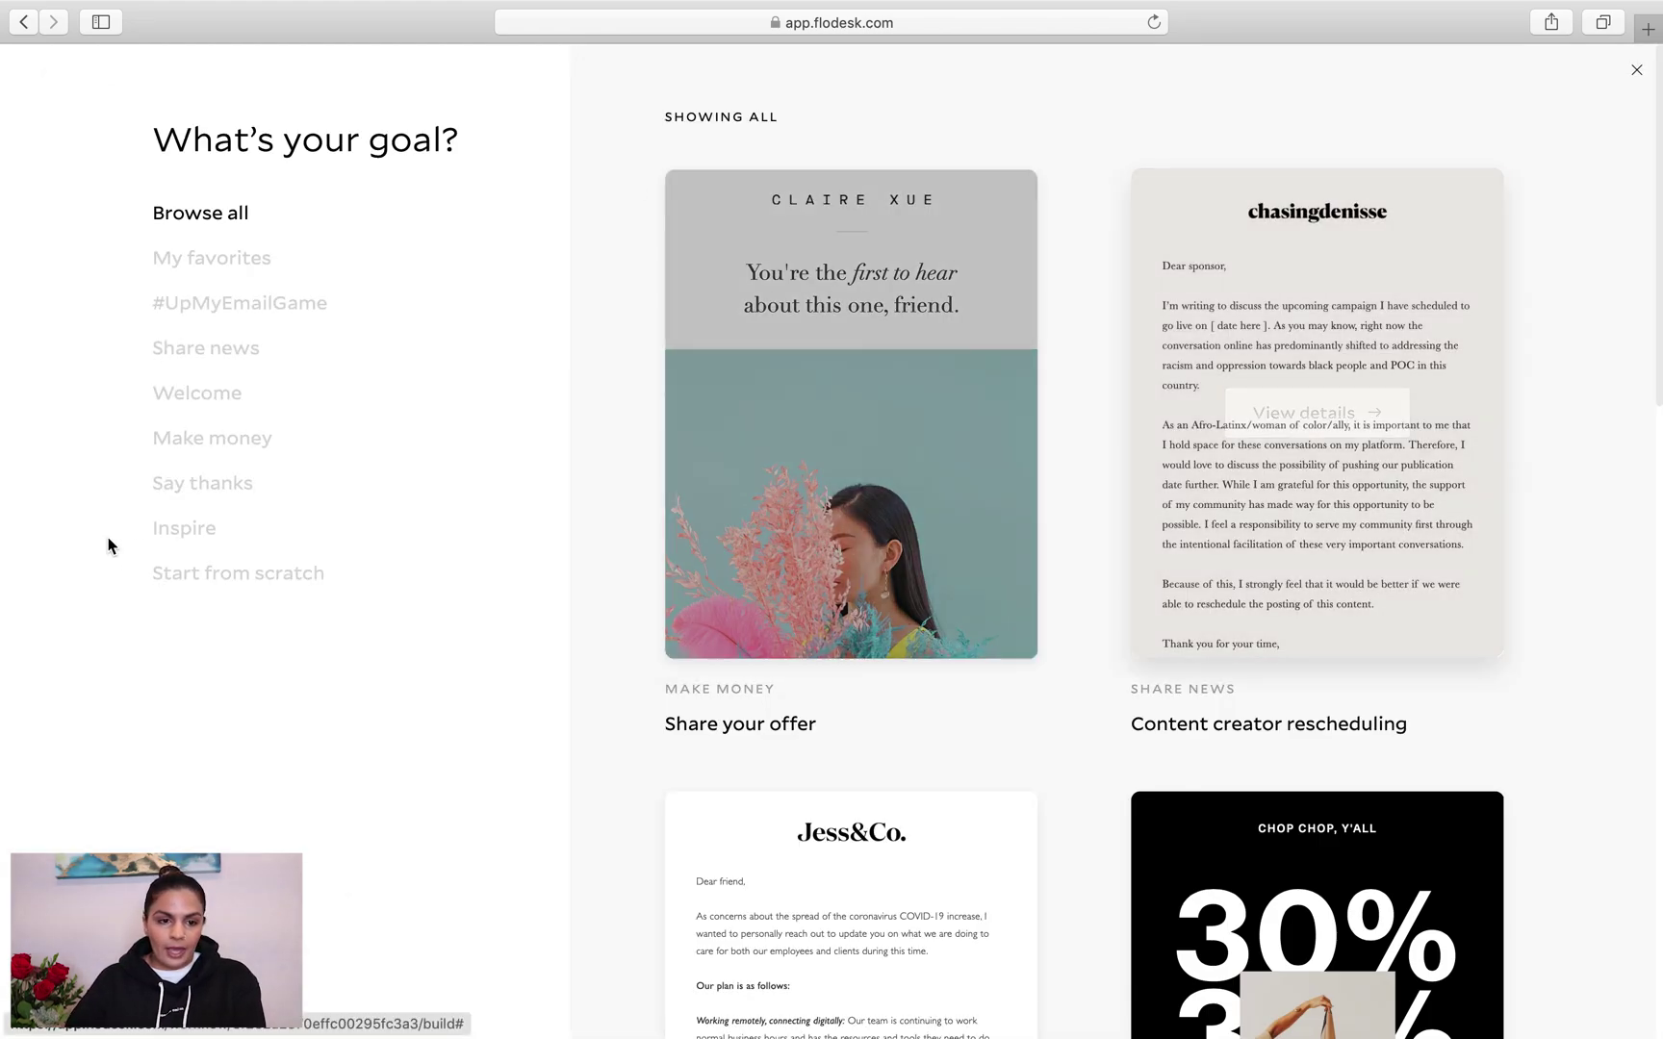
pyautogui.click(247, 356)
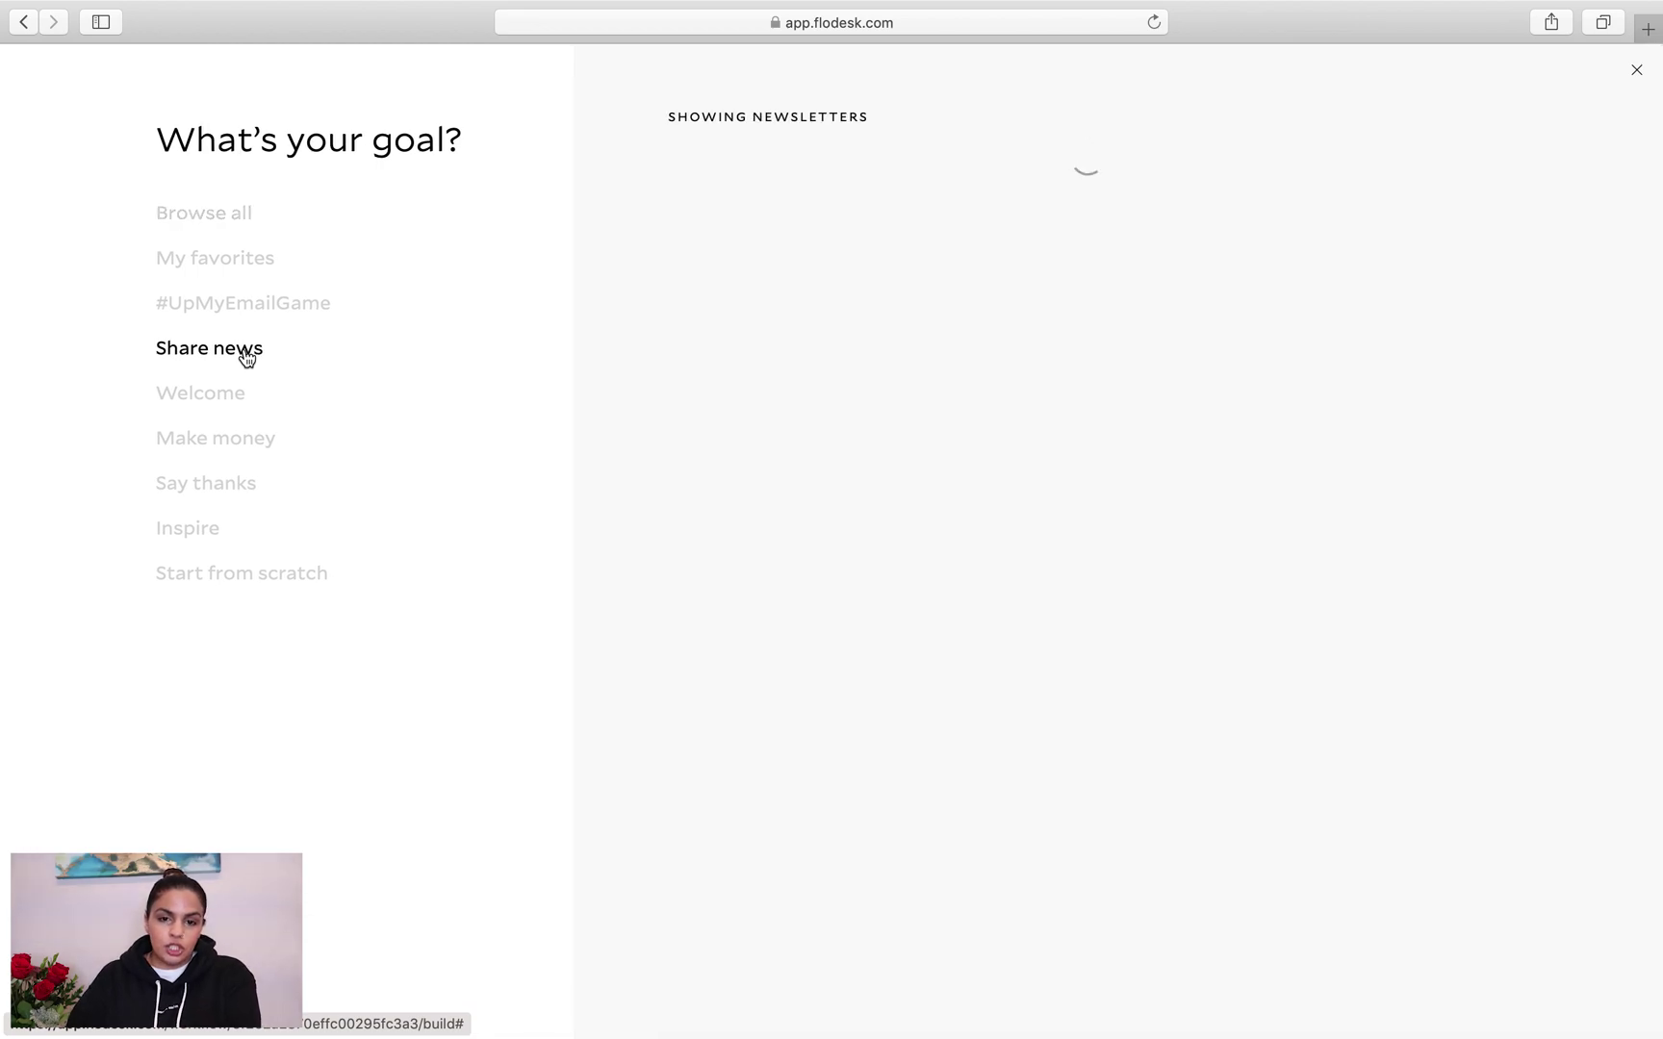
pyautogui.moveTo(828, 414)
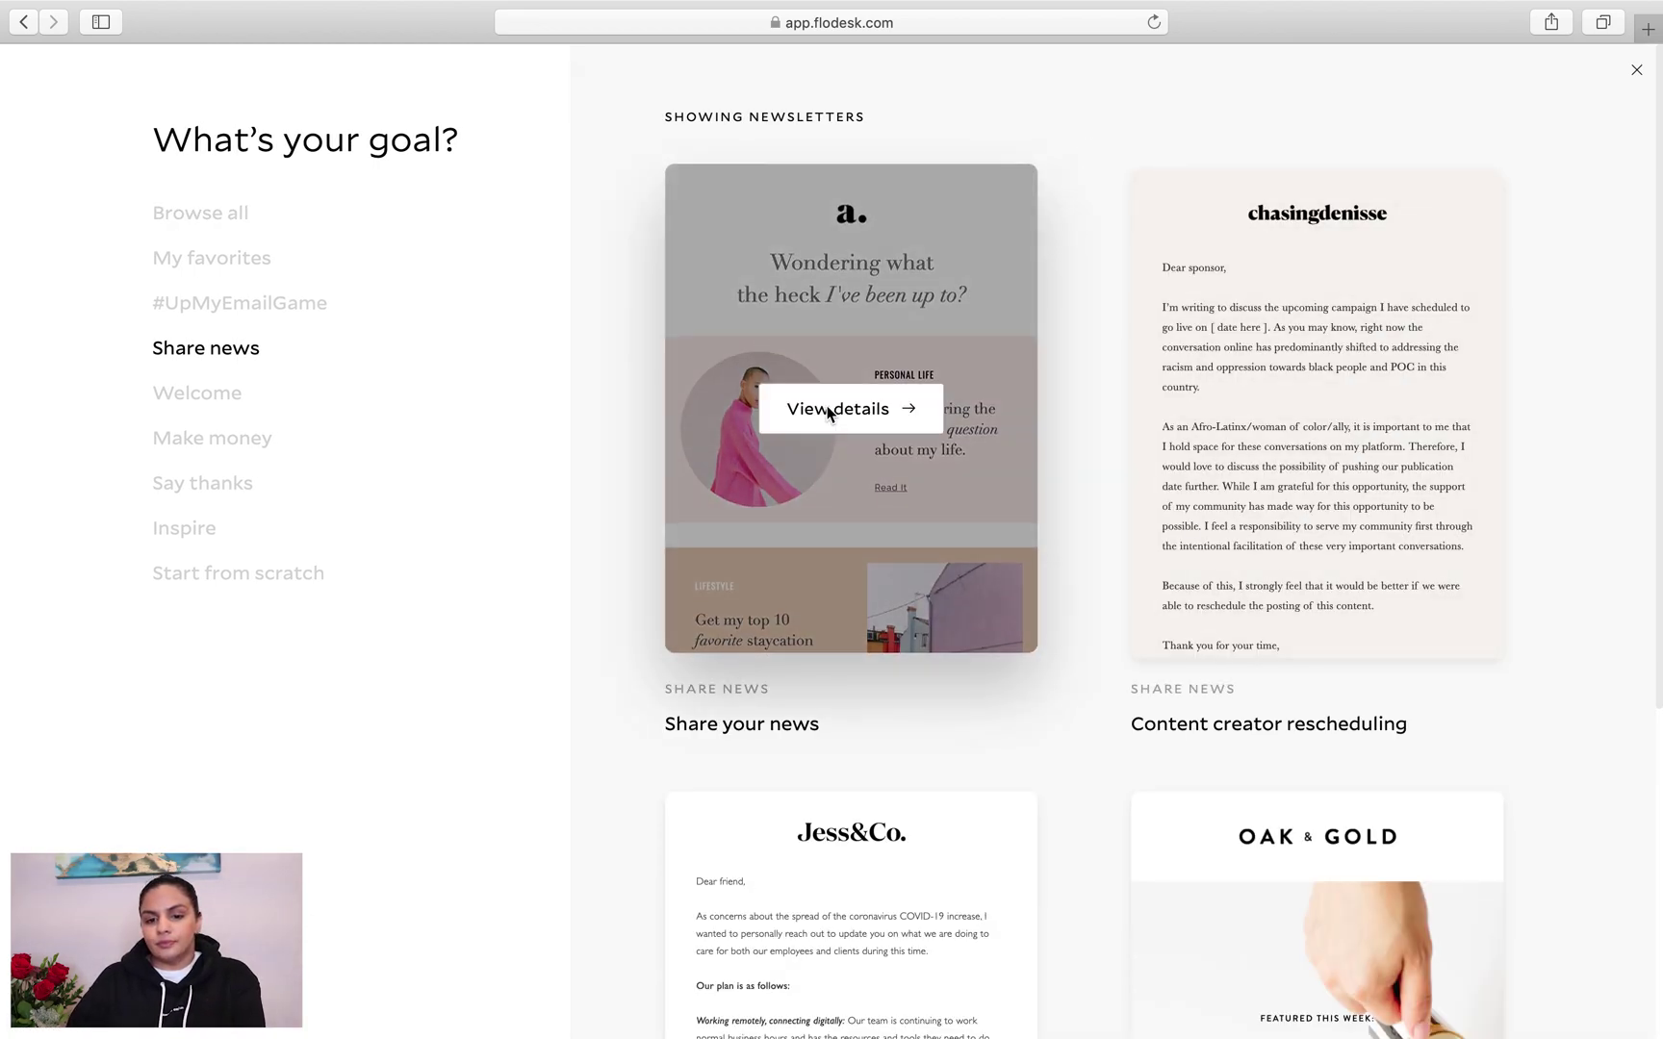
pyautogui.click(827, 411)
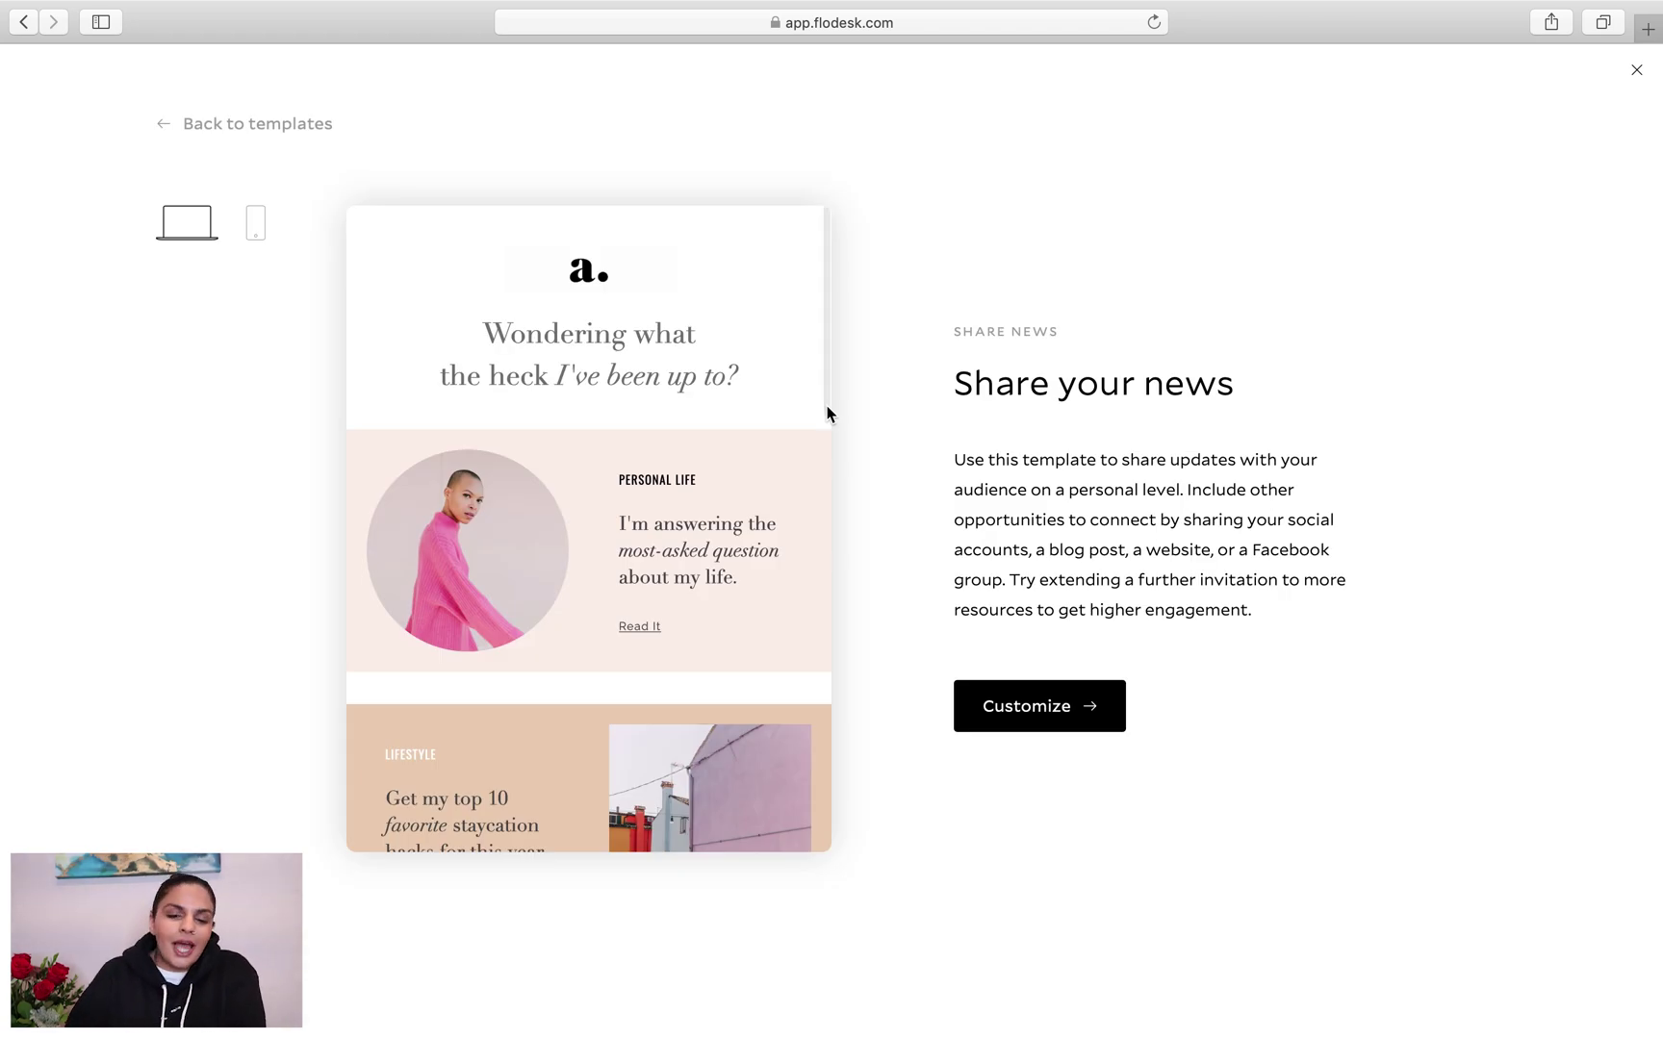
pyautogui.click(1039, 687)
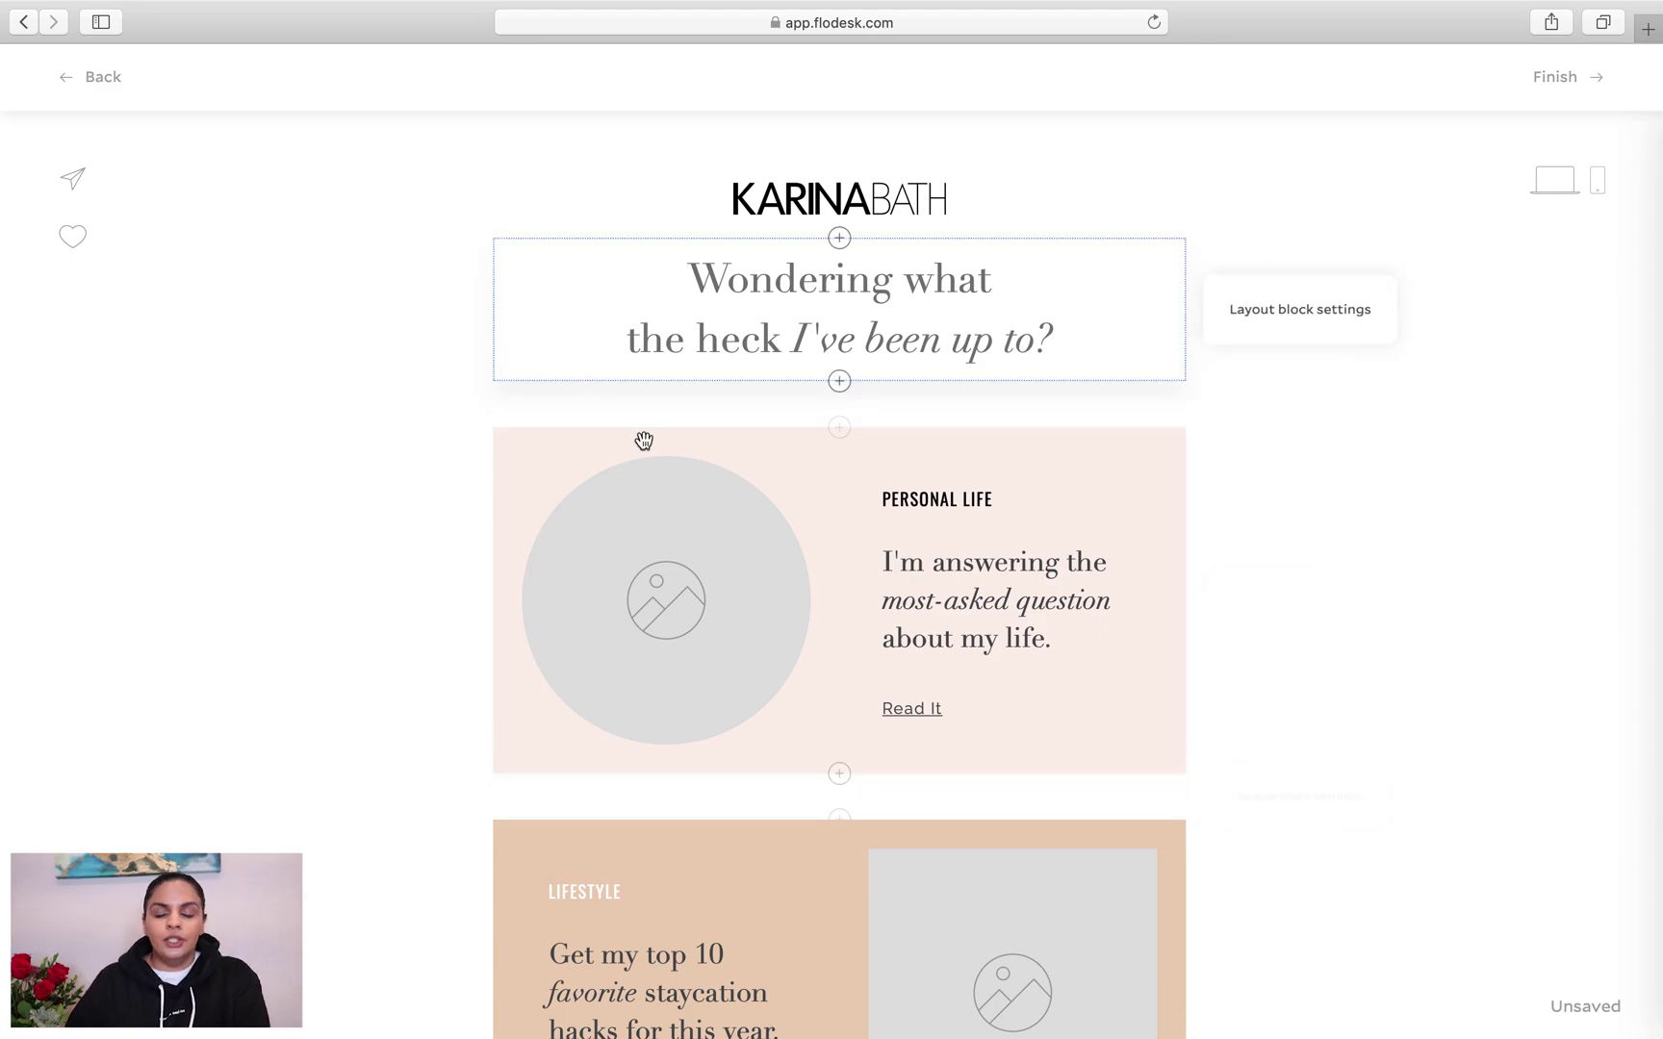
# Replace the headline text in the email's Personal Life block with "How to use Flodesk"
pyautogui.click(821, 549)
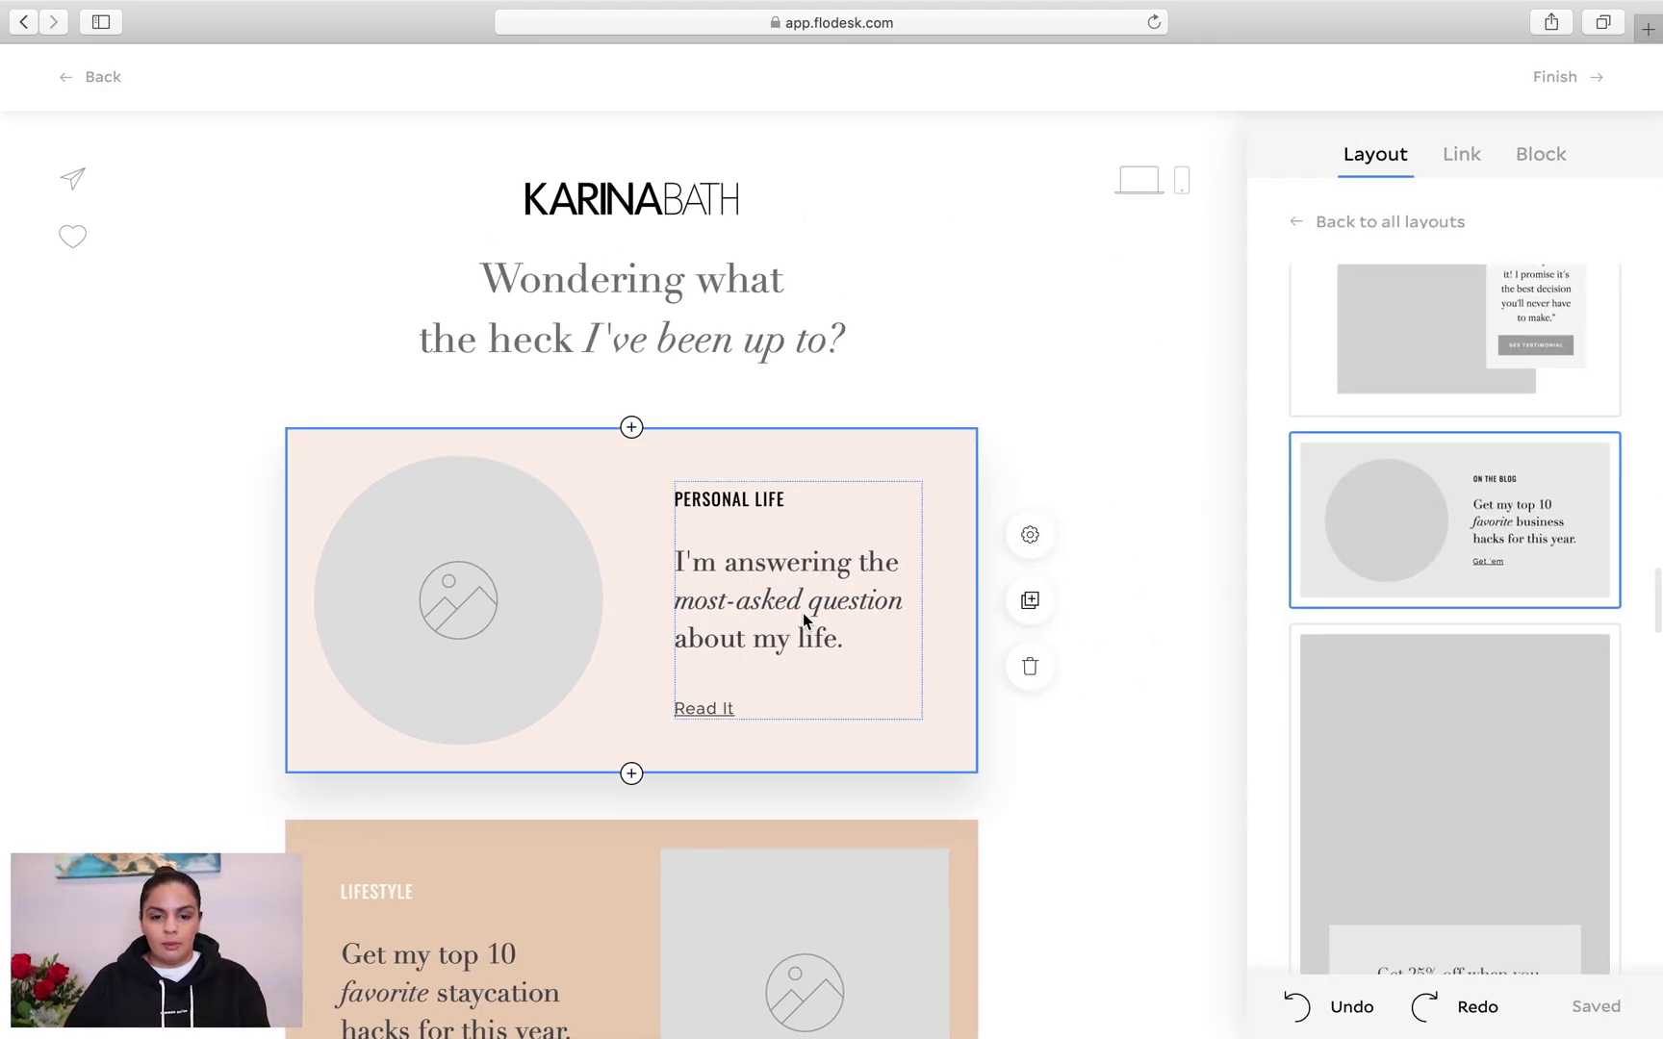
pyautogui.click(821, 624)
pyautogui.moveTo(846, 640); pyautogui.dragTo(553, 512)
pyautogui.write('HO')
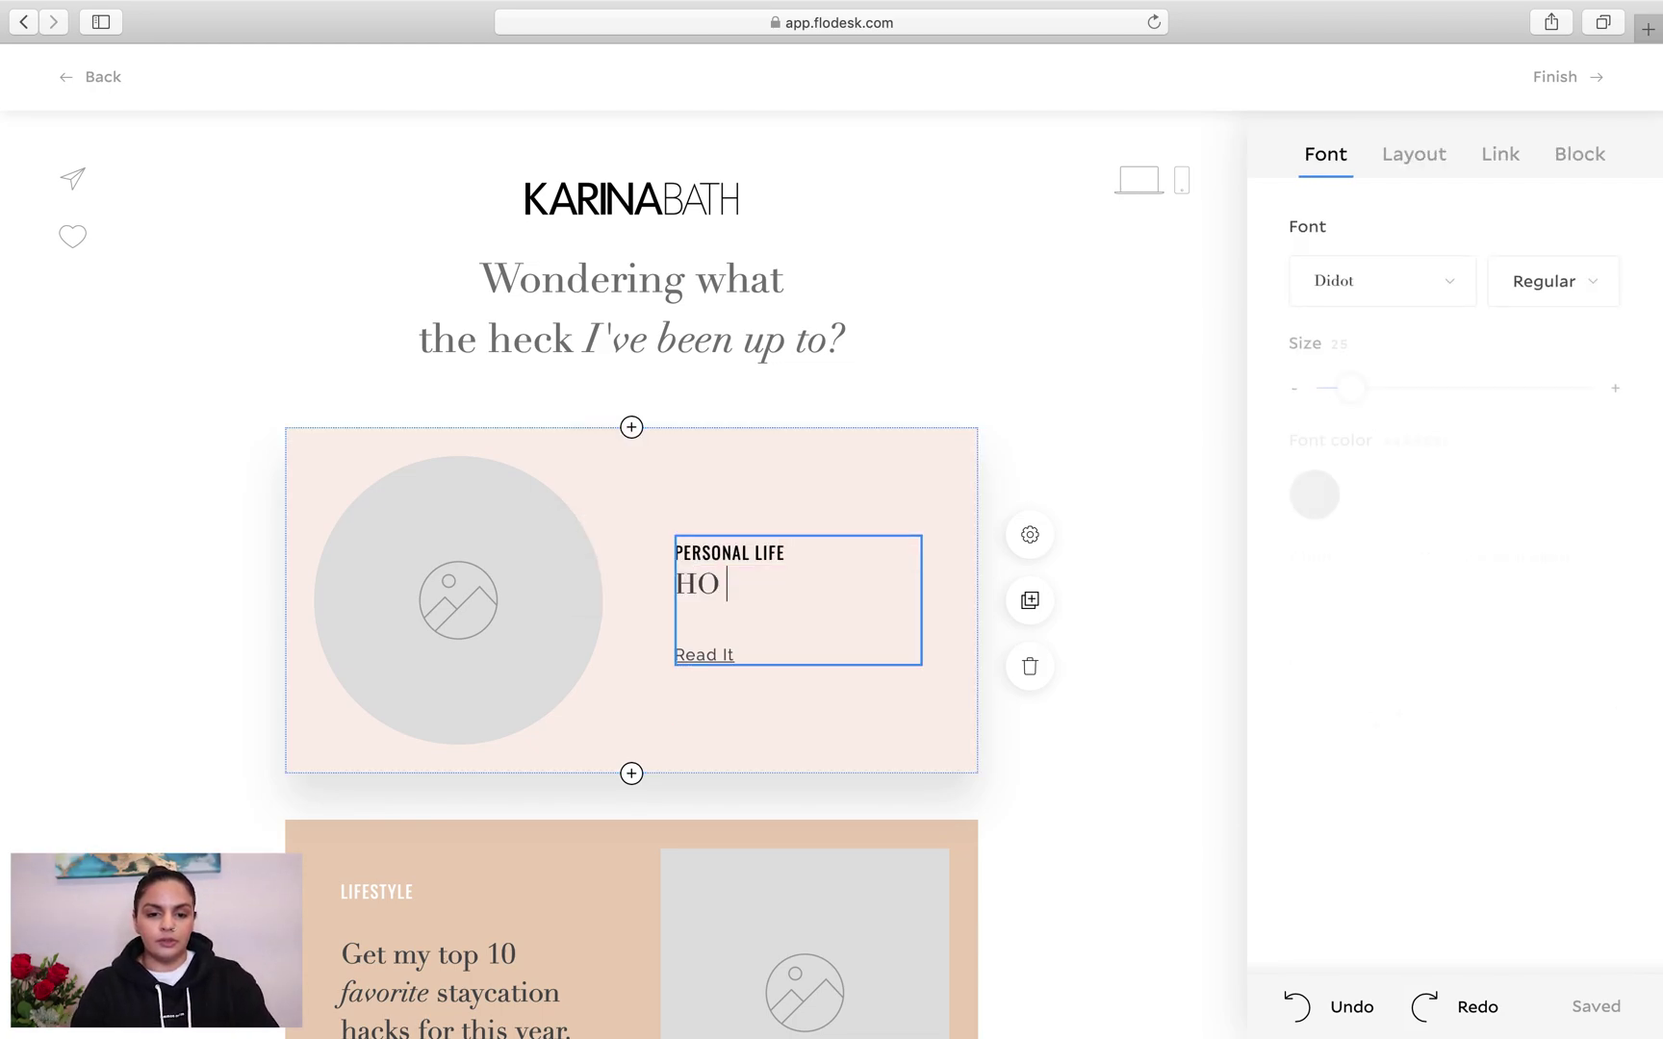
pyautogui.write('w to')
pyautogui.press('BackSpace')
pyautogui.press('BackSpace')
pyautogui.press('BackSpace')
pyautogui.press('BackSpace')
pyautogui.press('BackSpace')
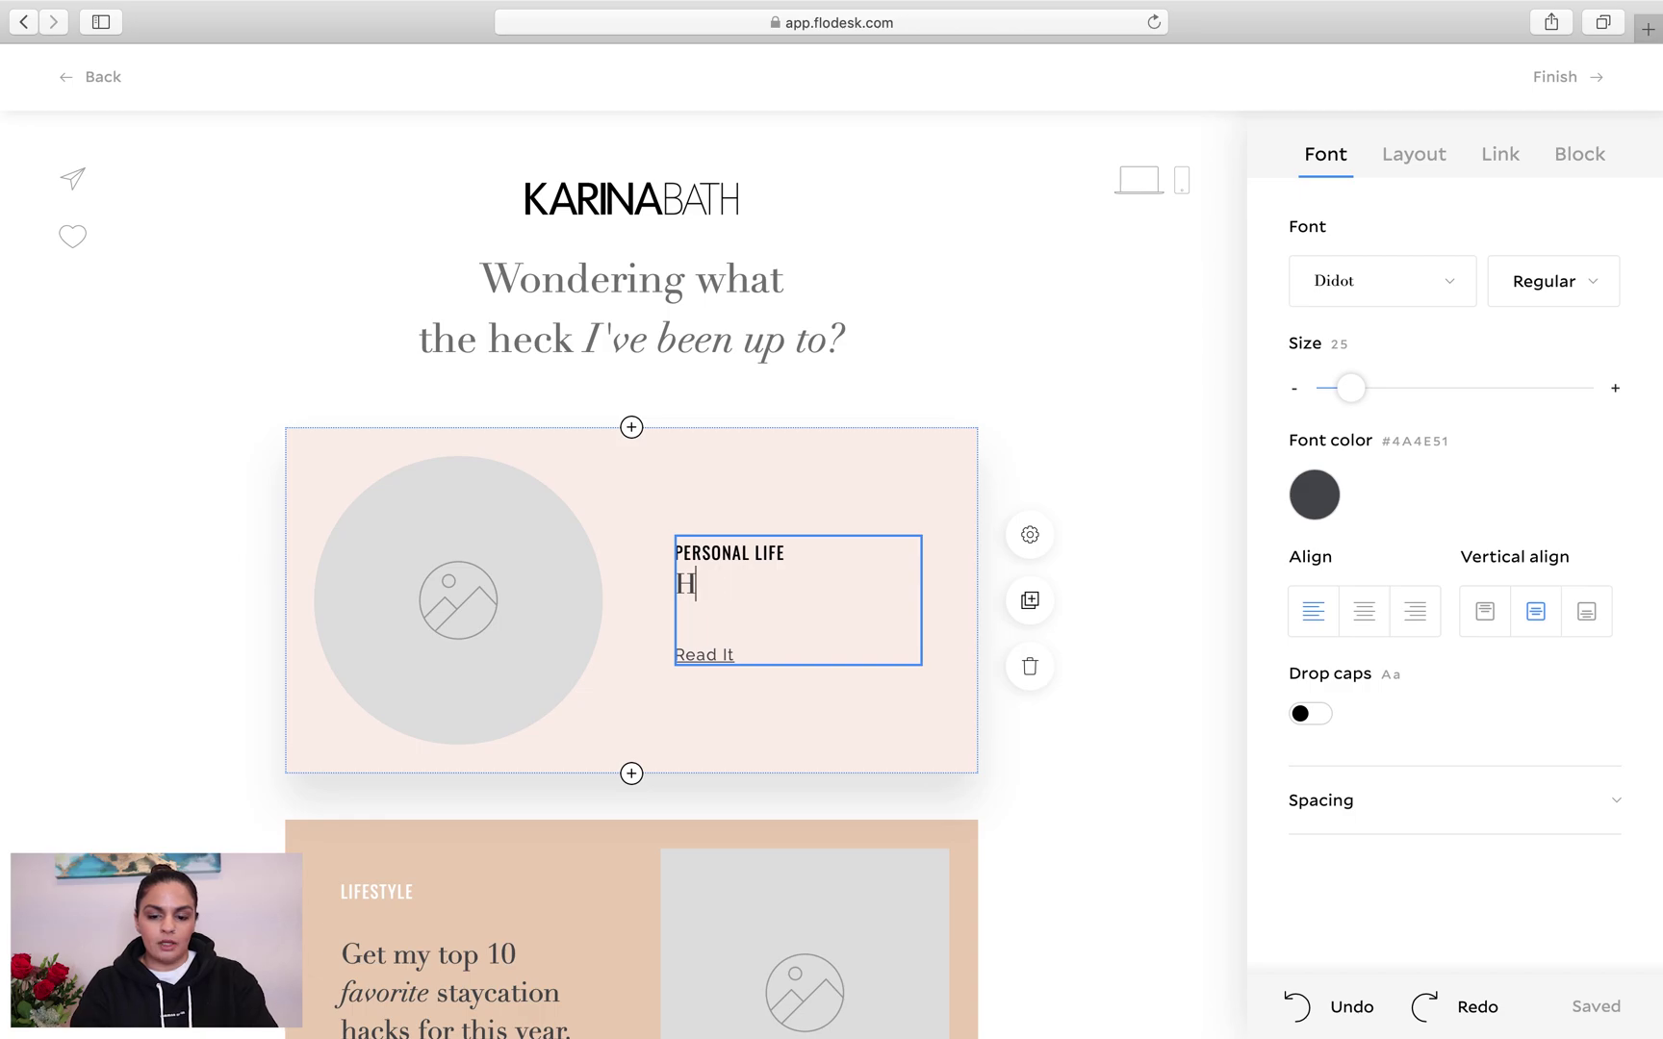
pyautogui.write('ow to use')
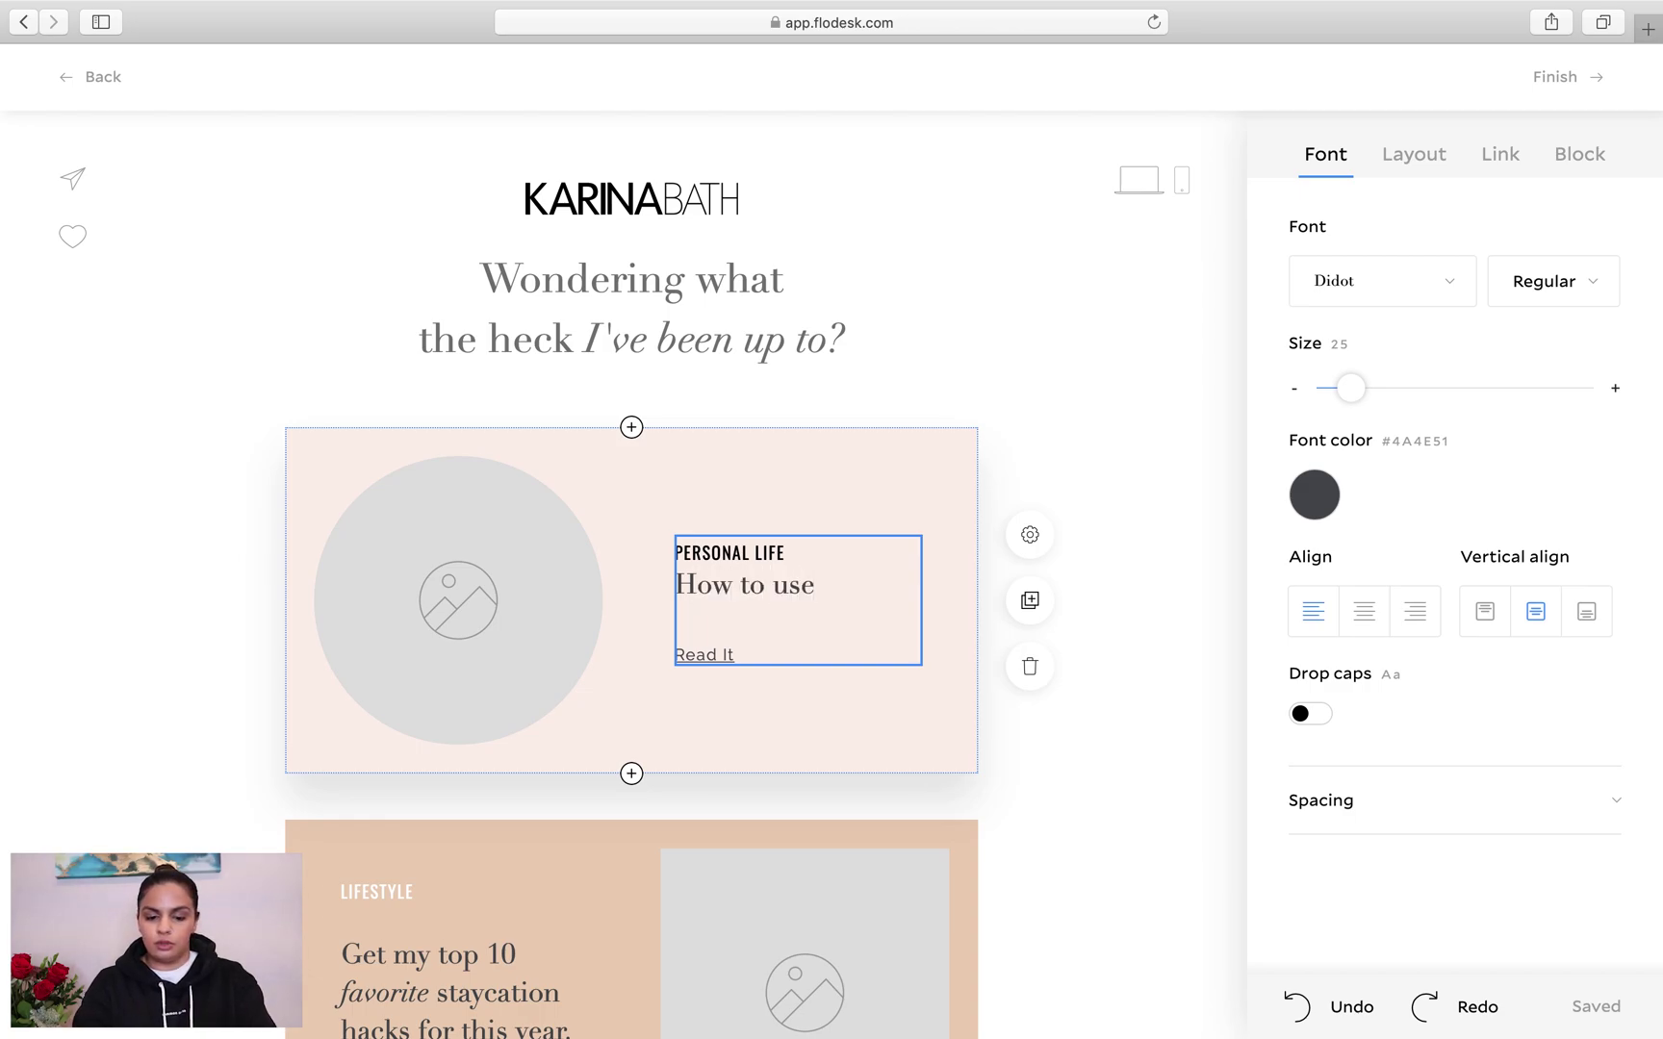
pyautogui.write(' Flodesk')
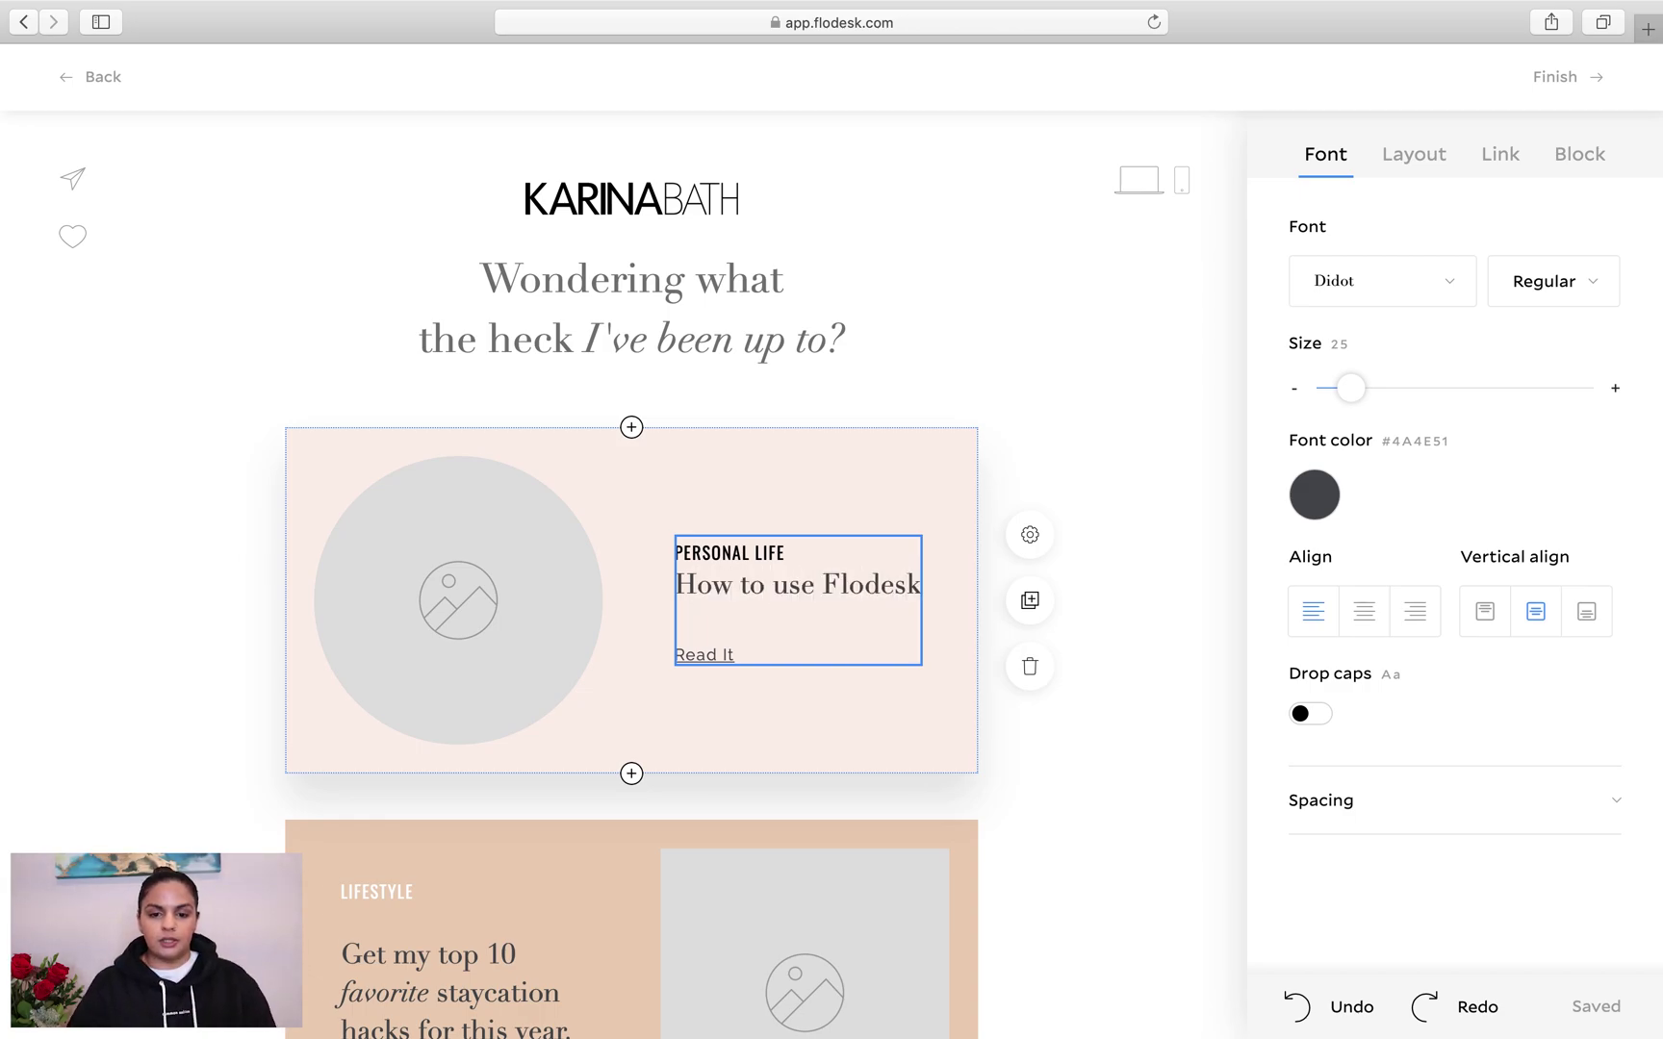
# Look over the remaining blocks of the news email and finish it to return to the workflow
pyautogui.click(1160, 709)
pyautogui.scroll(-10, 1160, 708)
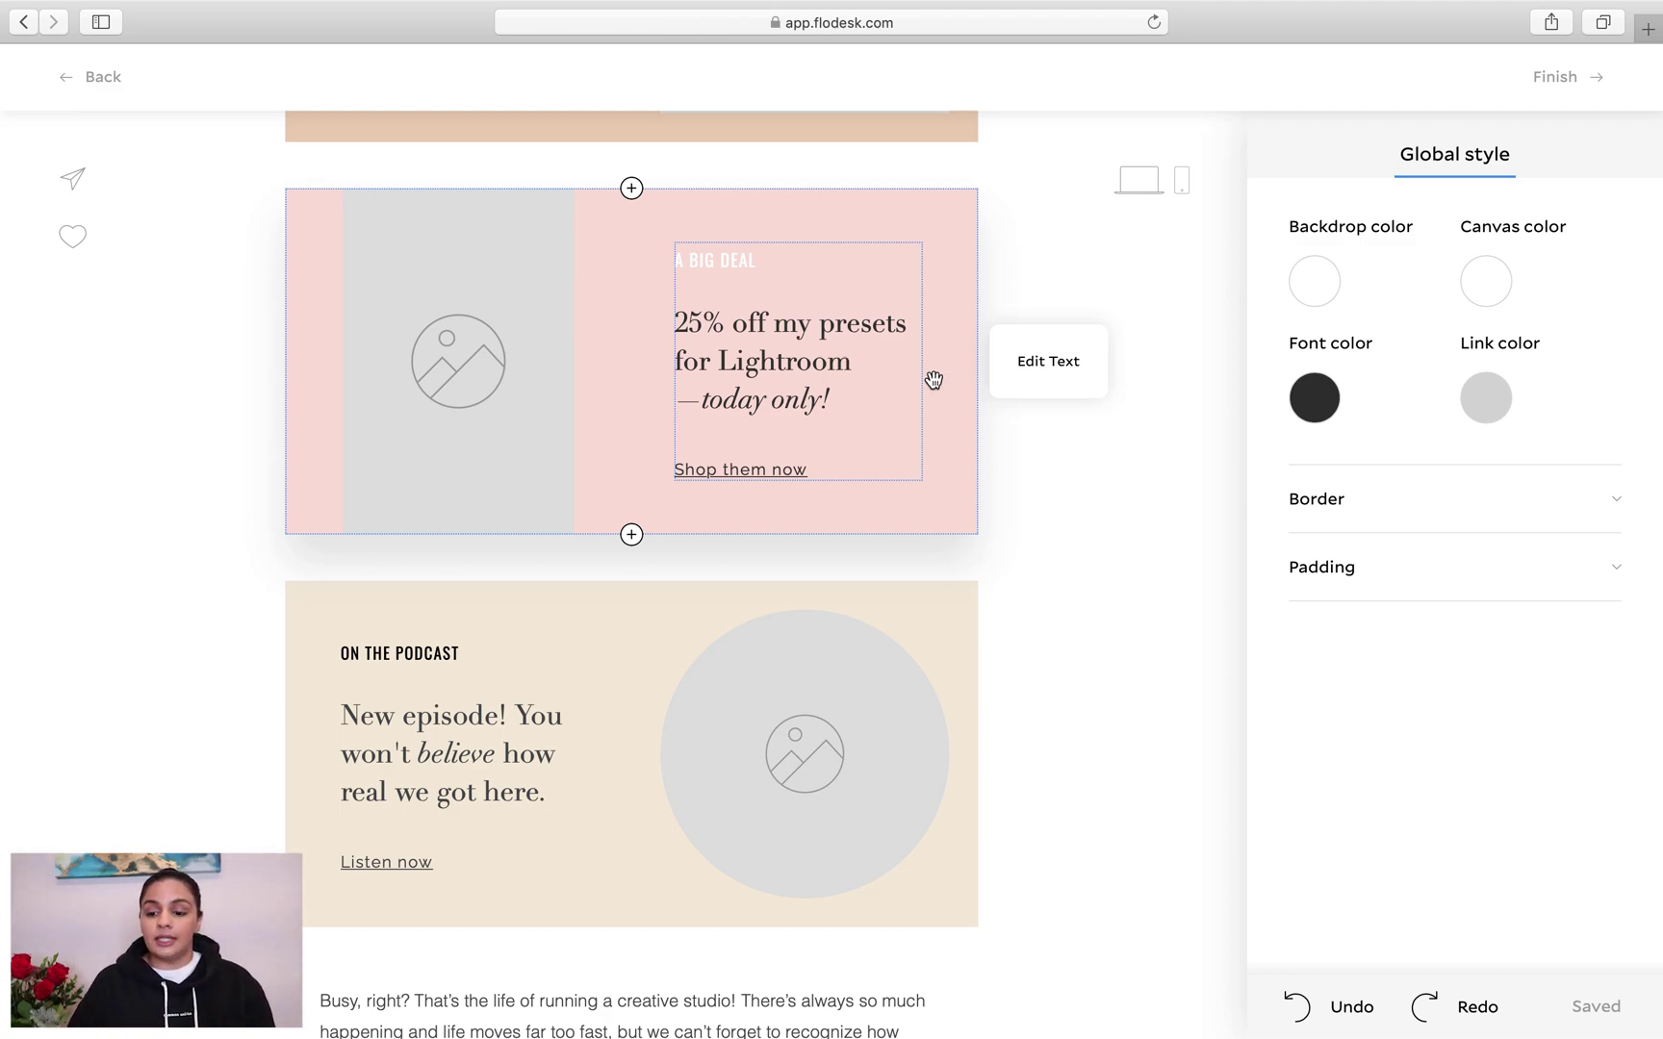
pyautogui.click(1569, 84)
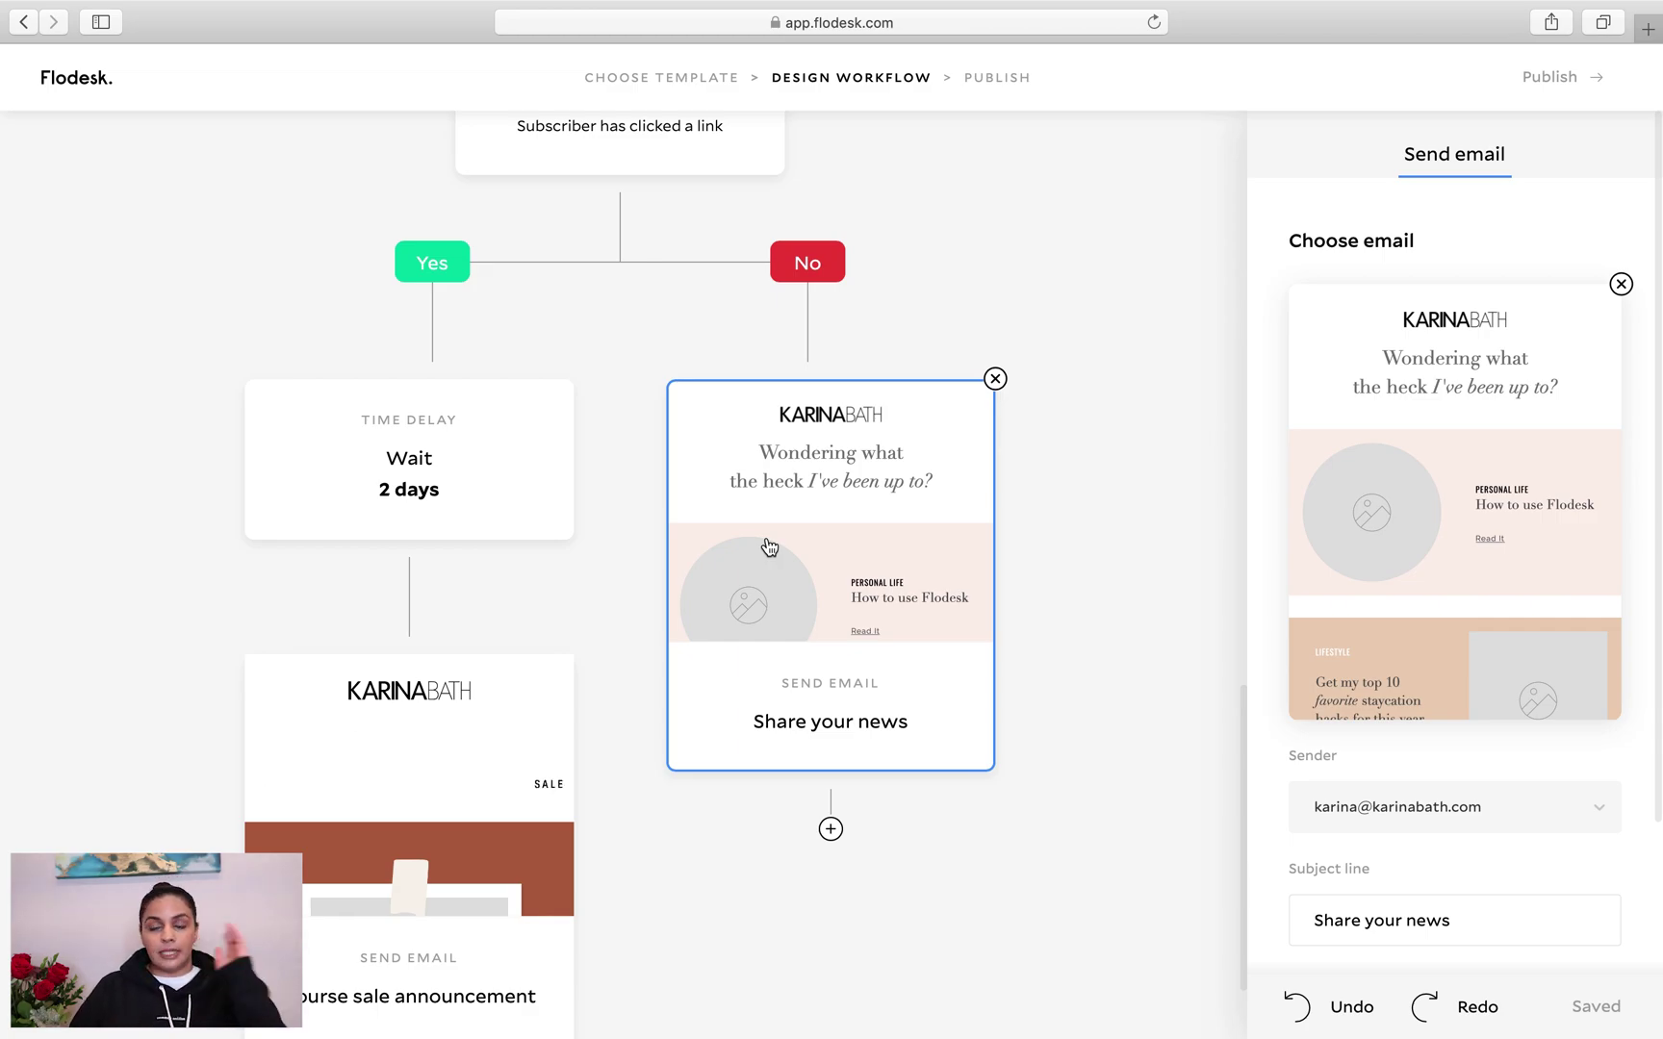
# Add a condition below the "Share your news" email that checks "Subscriber opened workflow email", and dismiss the delay warning
pyautogui.click(832, 832)
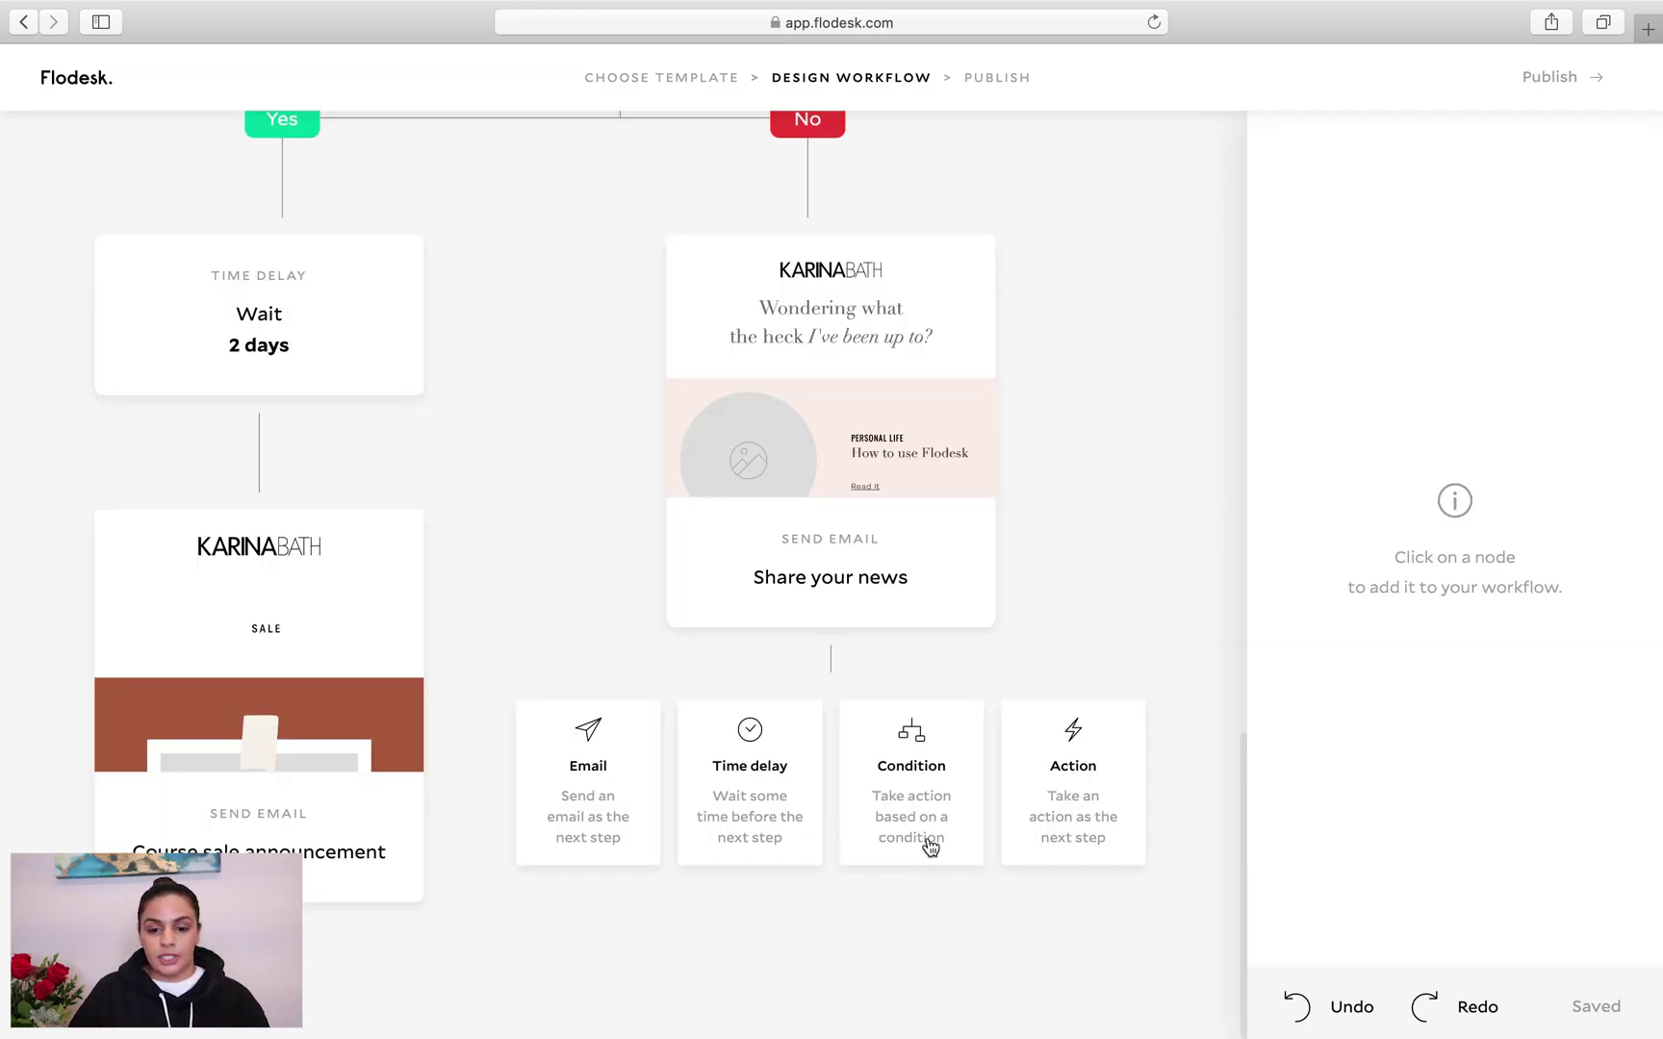
pyautogui.click(927, 851)
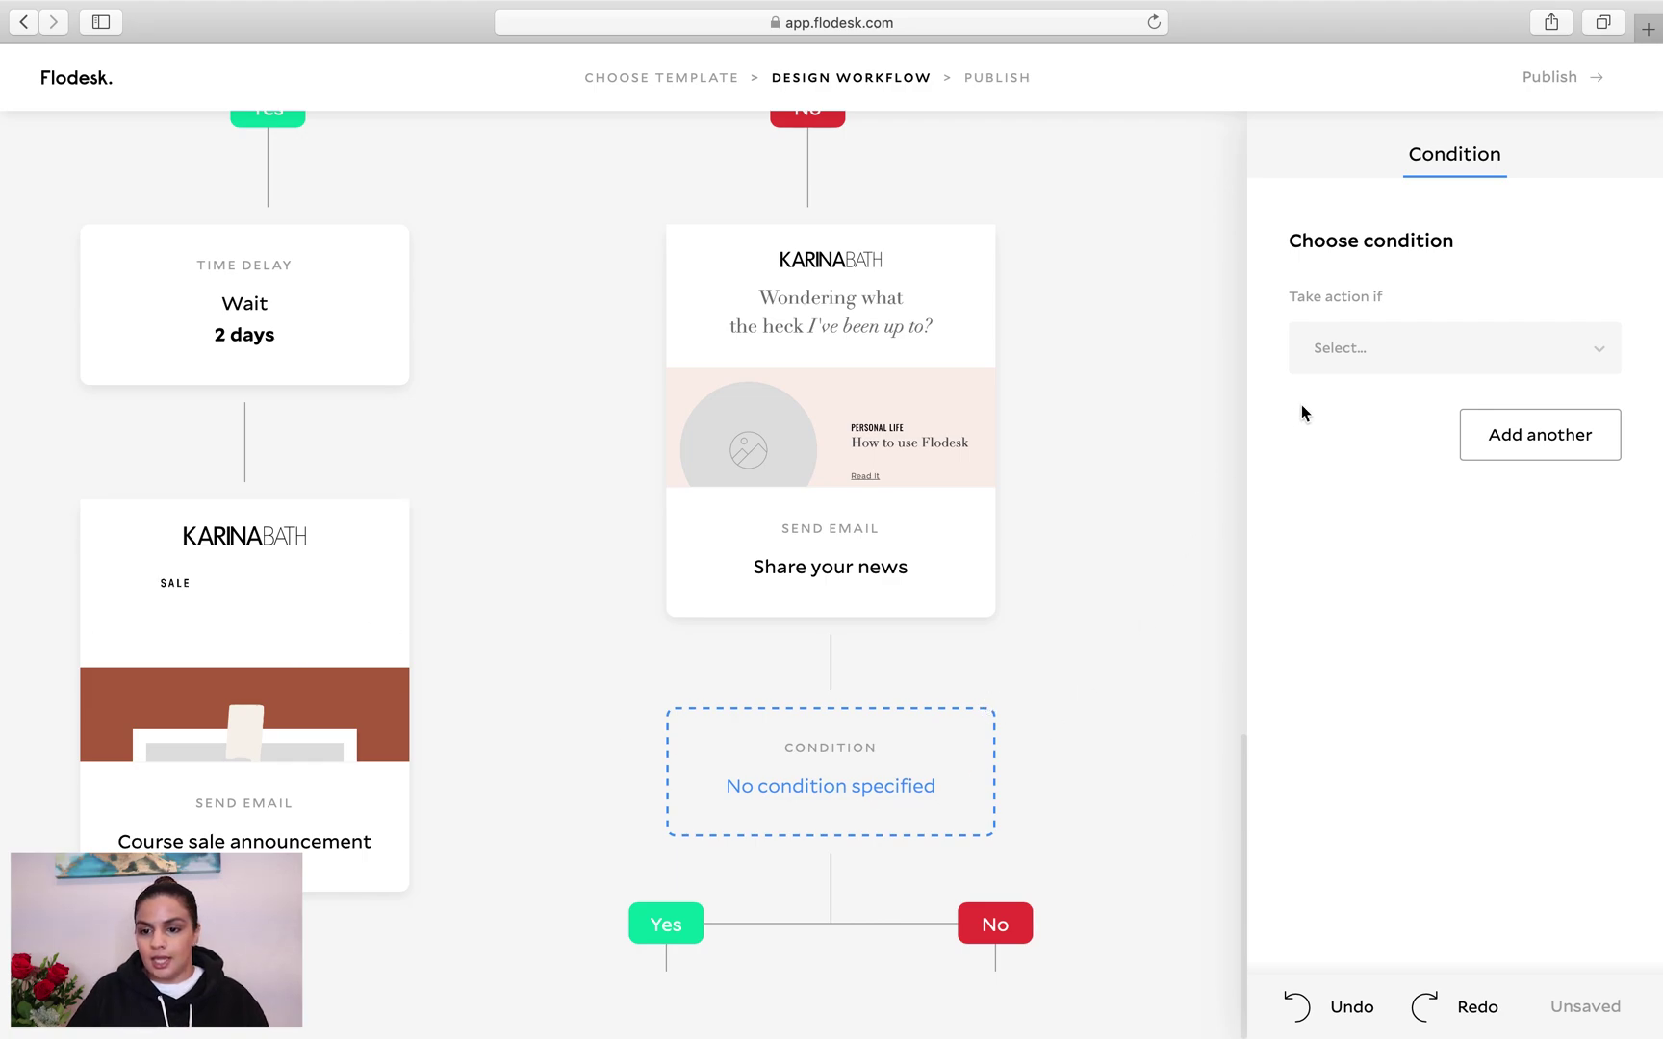
pyautogui.click(1320, 348)
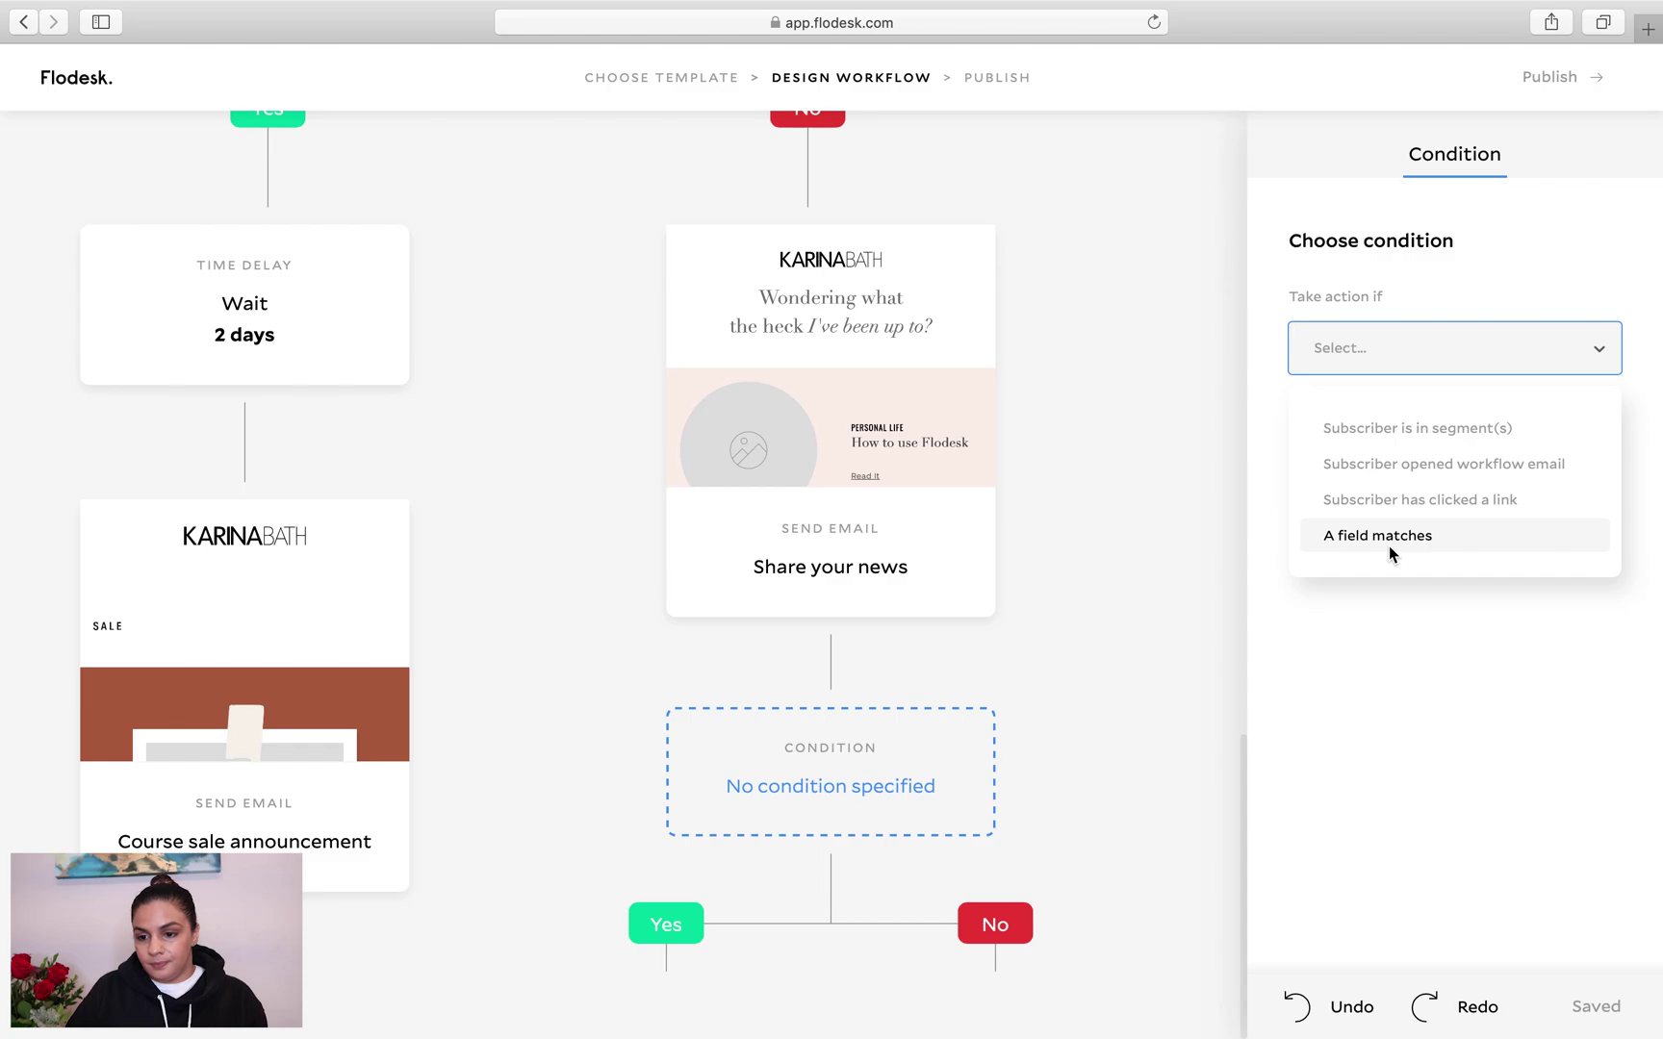
pyautogui.click(1390, 485)
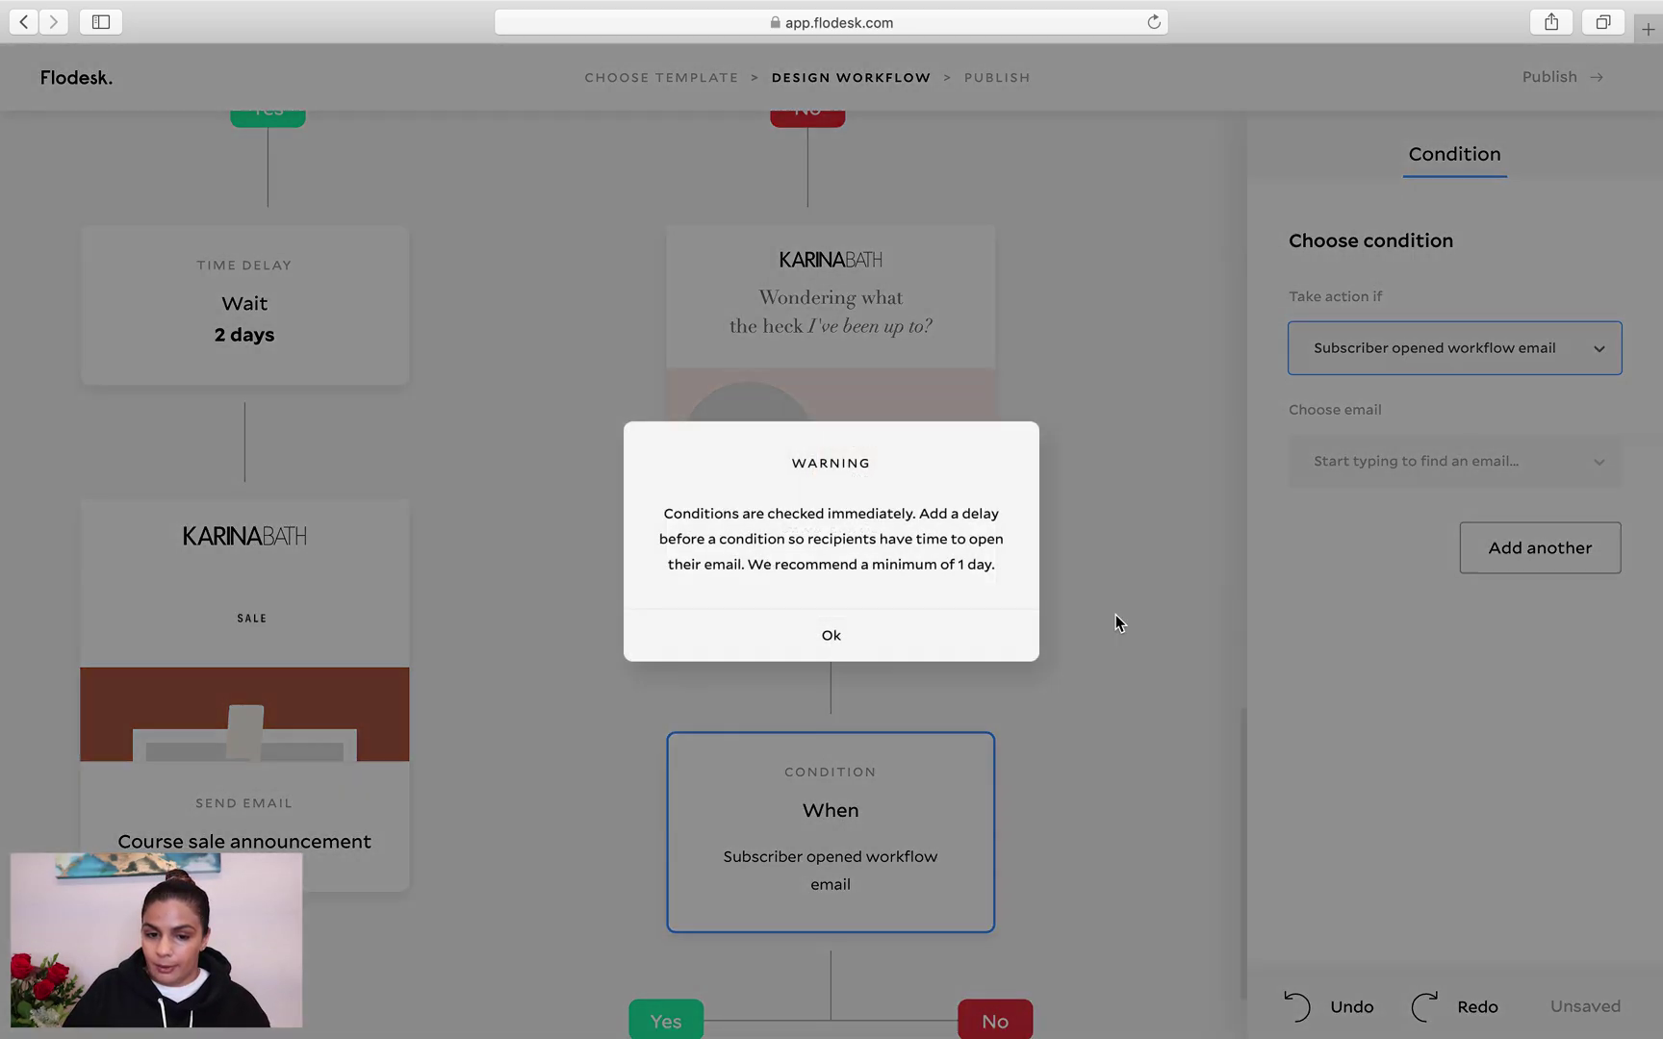
pyautogui.click(762, 622)
pyautogui.scroll(-3, 763, 623)
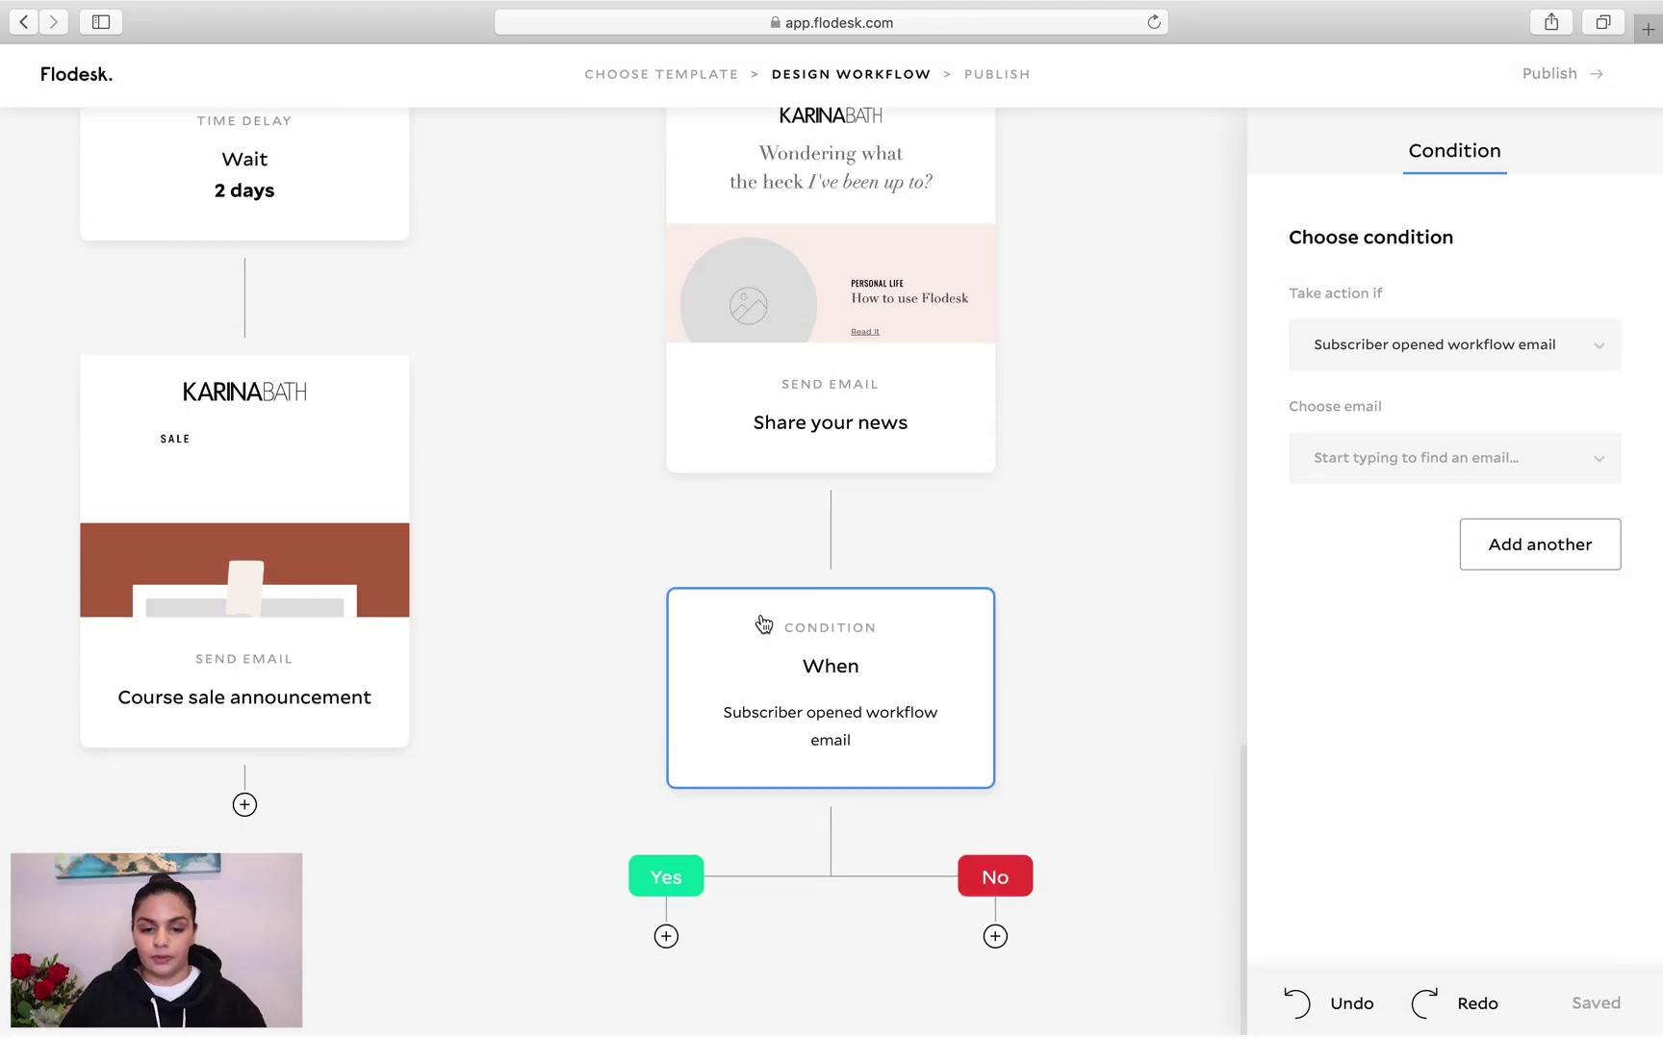
# Add a time delay of 7 days to the Yes branch of the opened-email condition
pyautogui.click(661, 958)
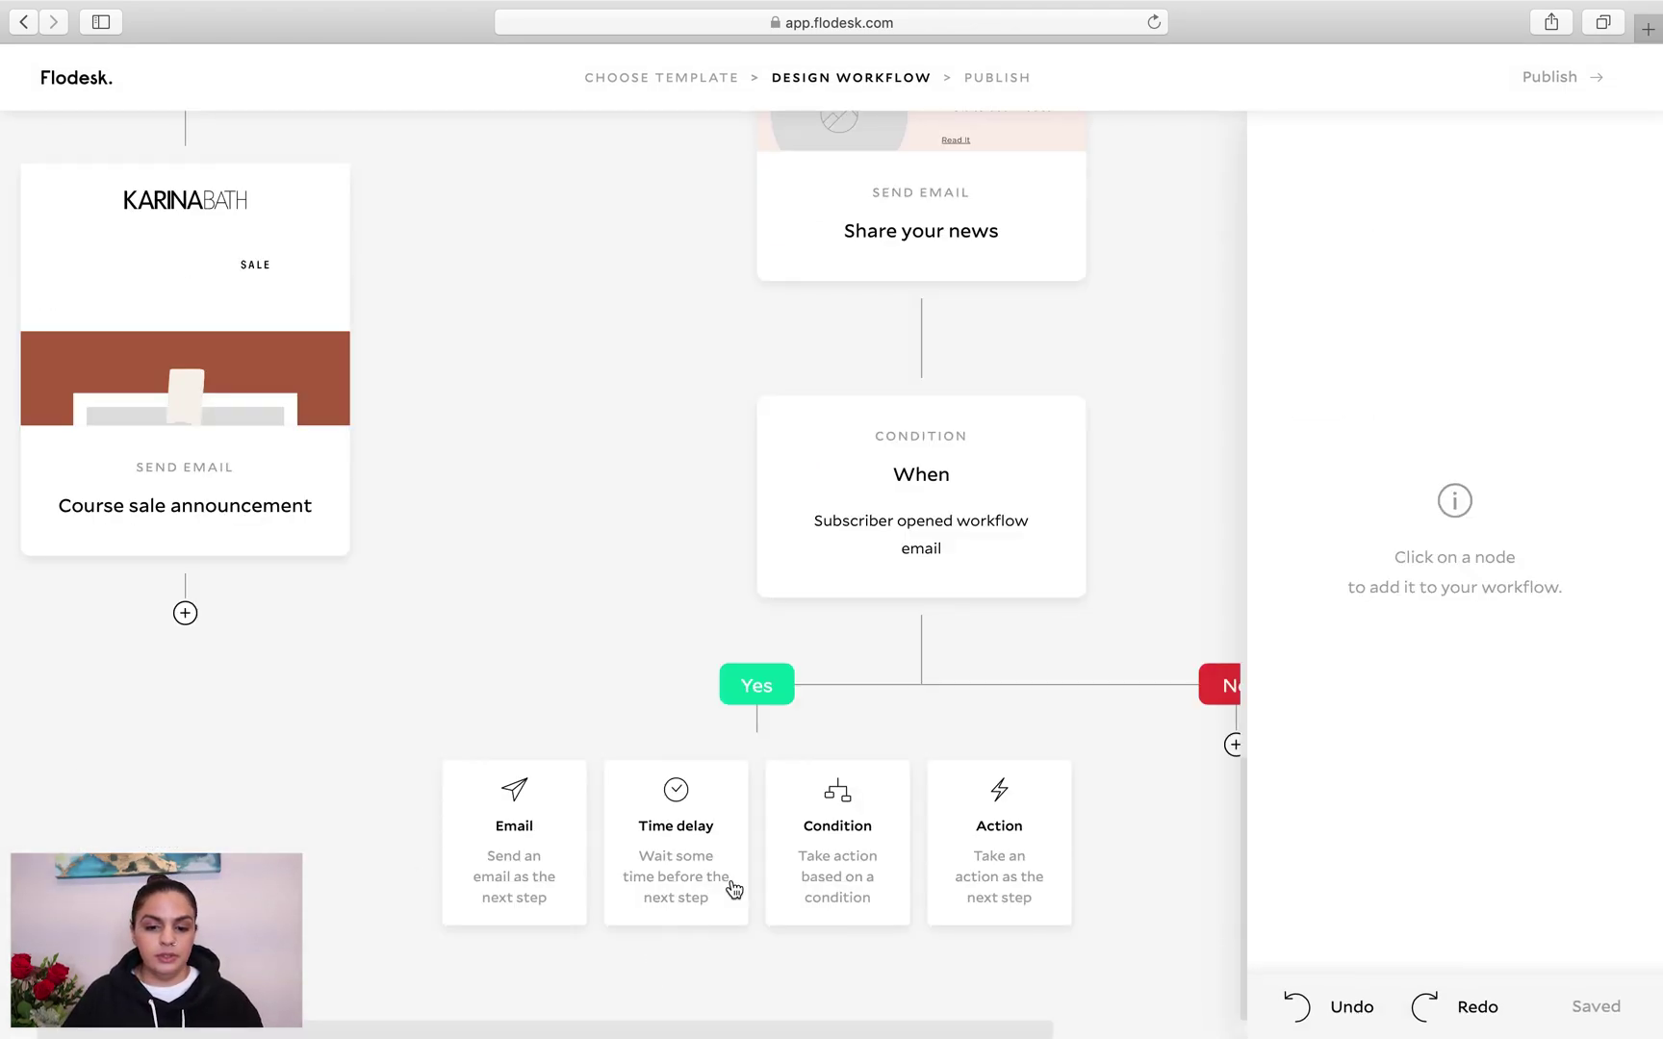
pyautogui.click(721, 830)
pyautogui.doubleClick(1461, 385)
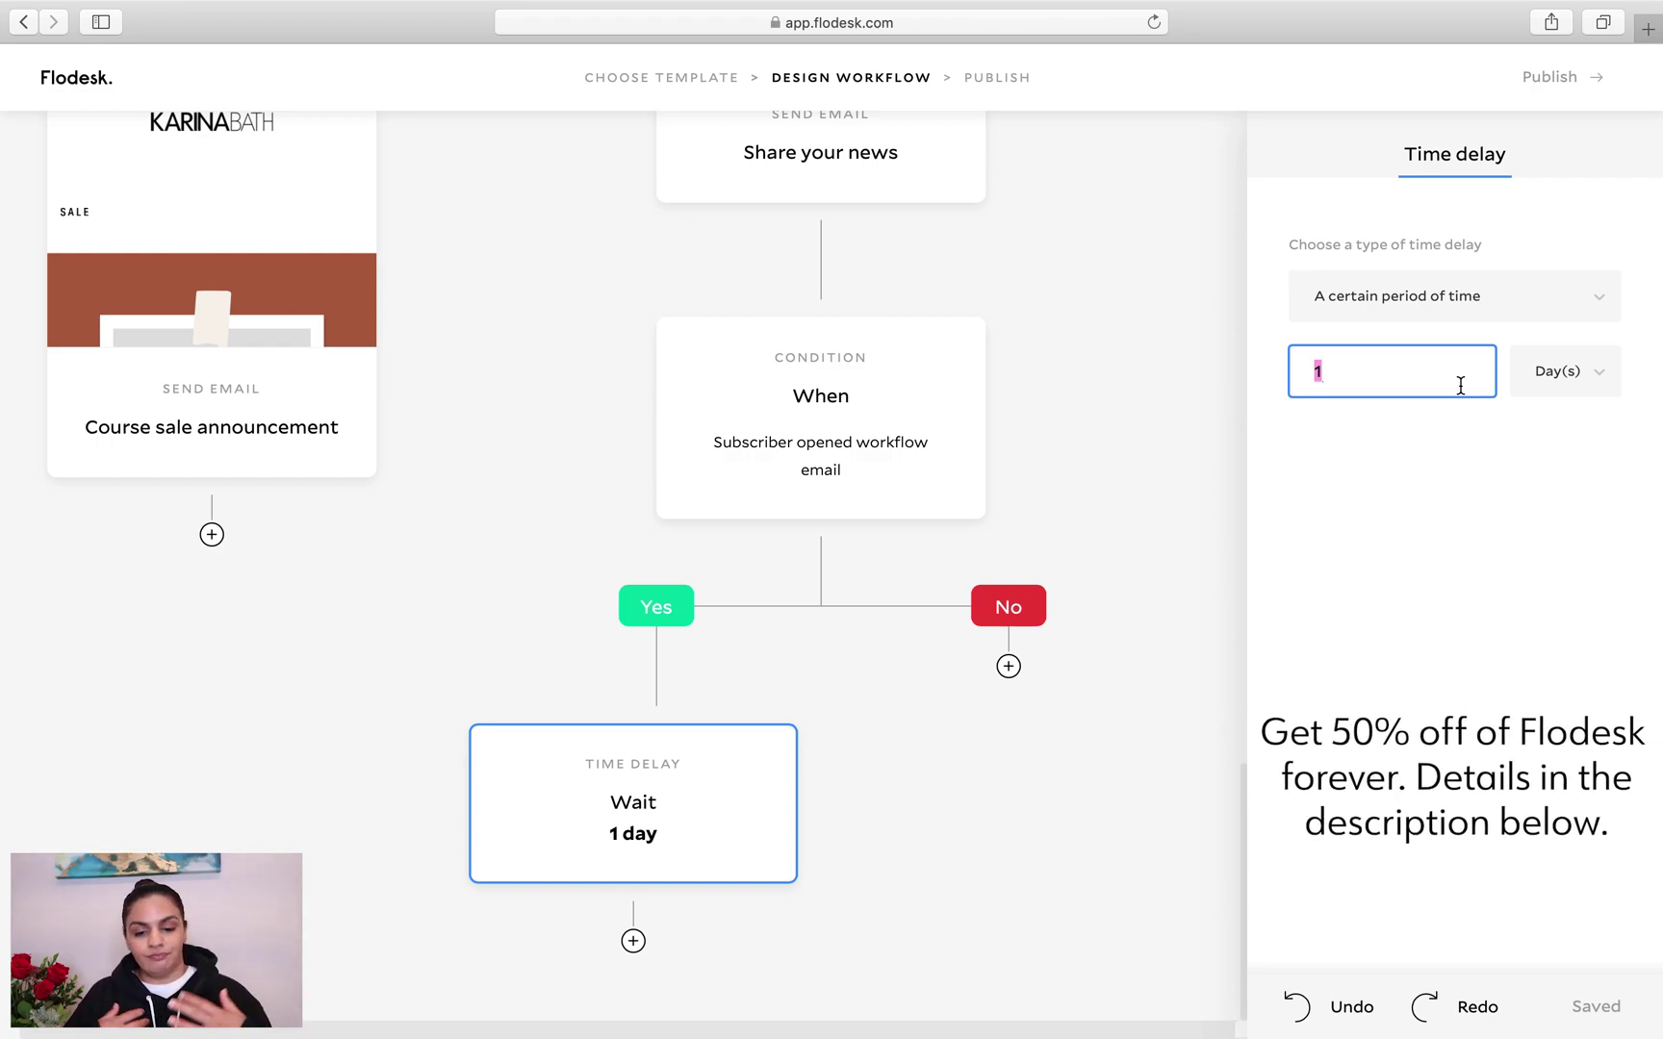
pyautogui.write('7')
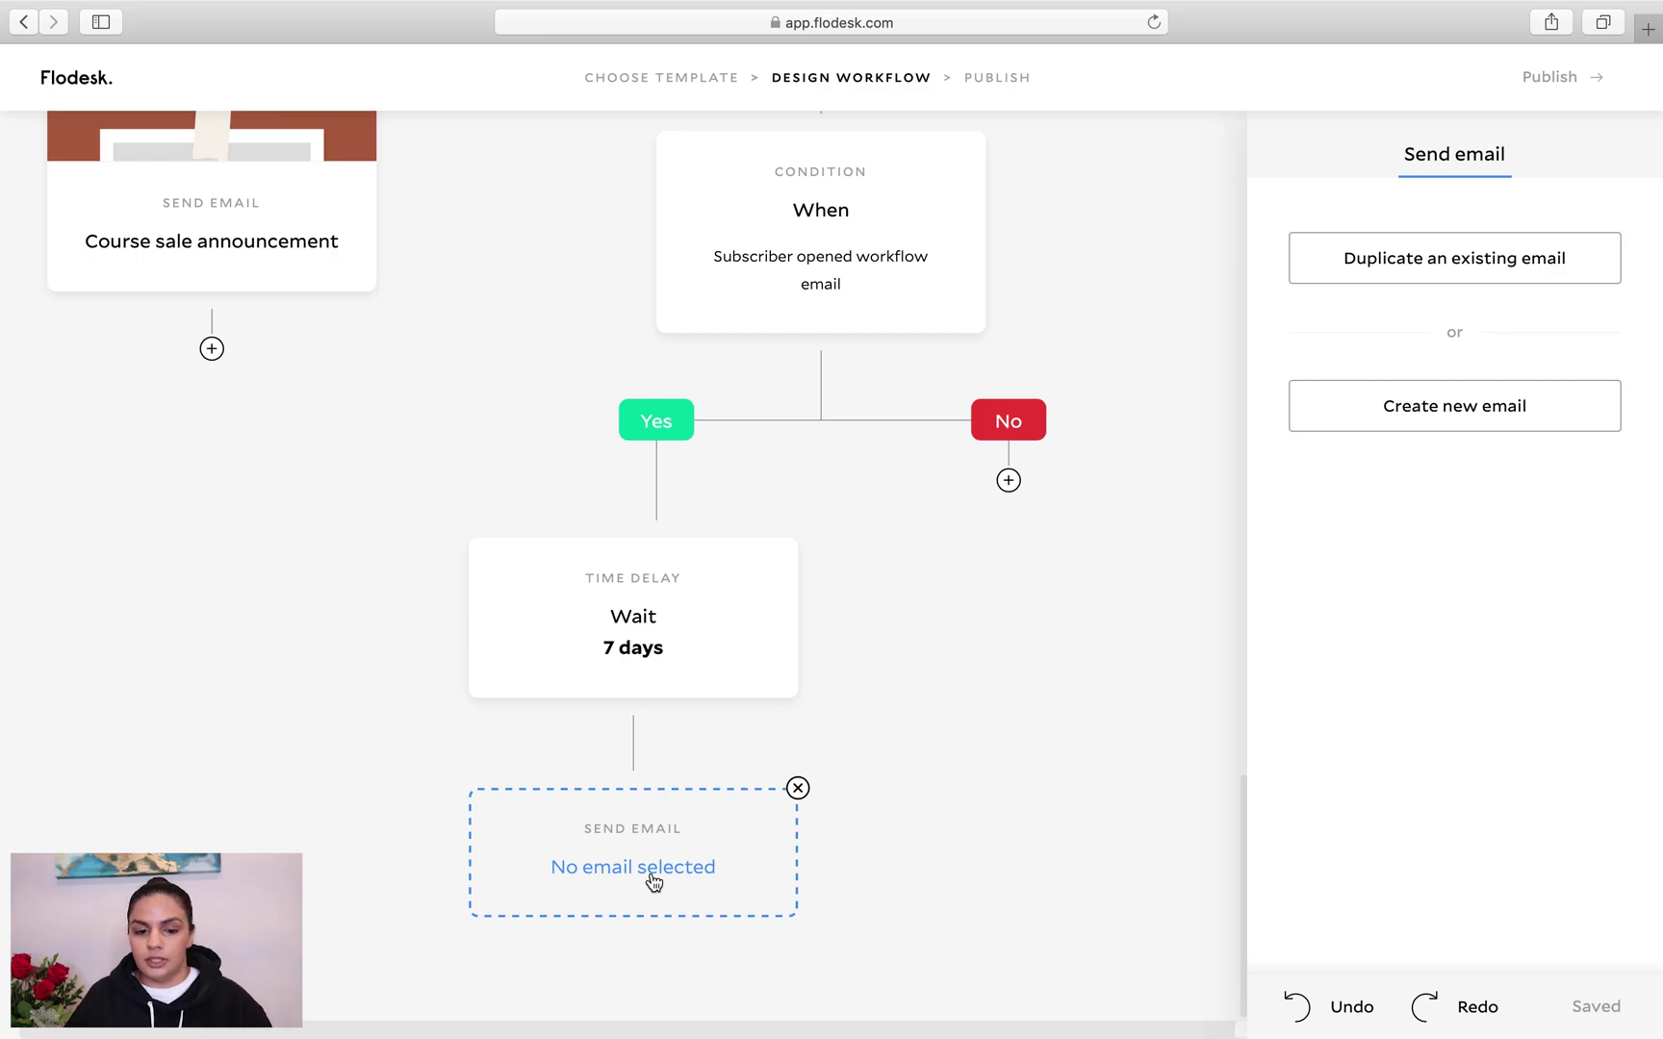
# Create a new email below the 7-day delay by customizing the "Invite a response" template from the Inspire category
pyautogui.click(1539, 406)
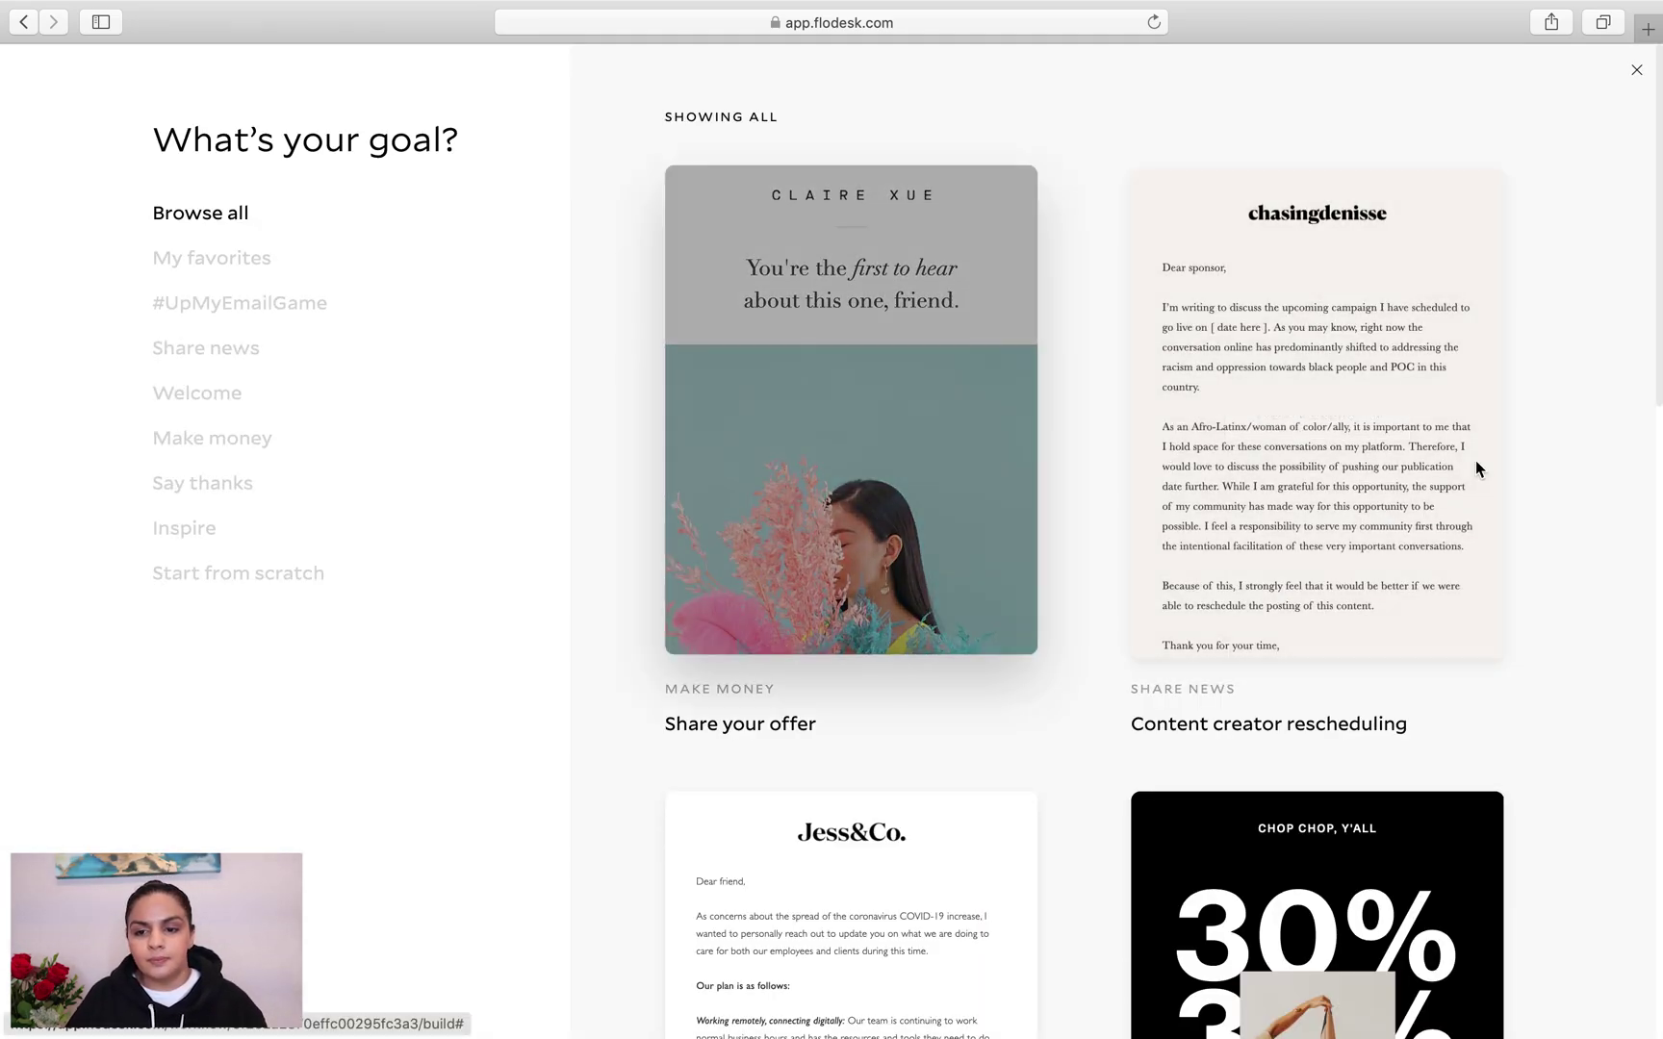
pyautogui.scroll(-4, 1289, 780)
pyautogui.scroll(4, 1347, 797)
pyautogui.scroll(-1, 1006, 694)
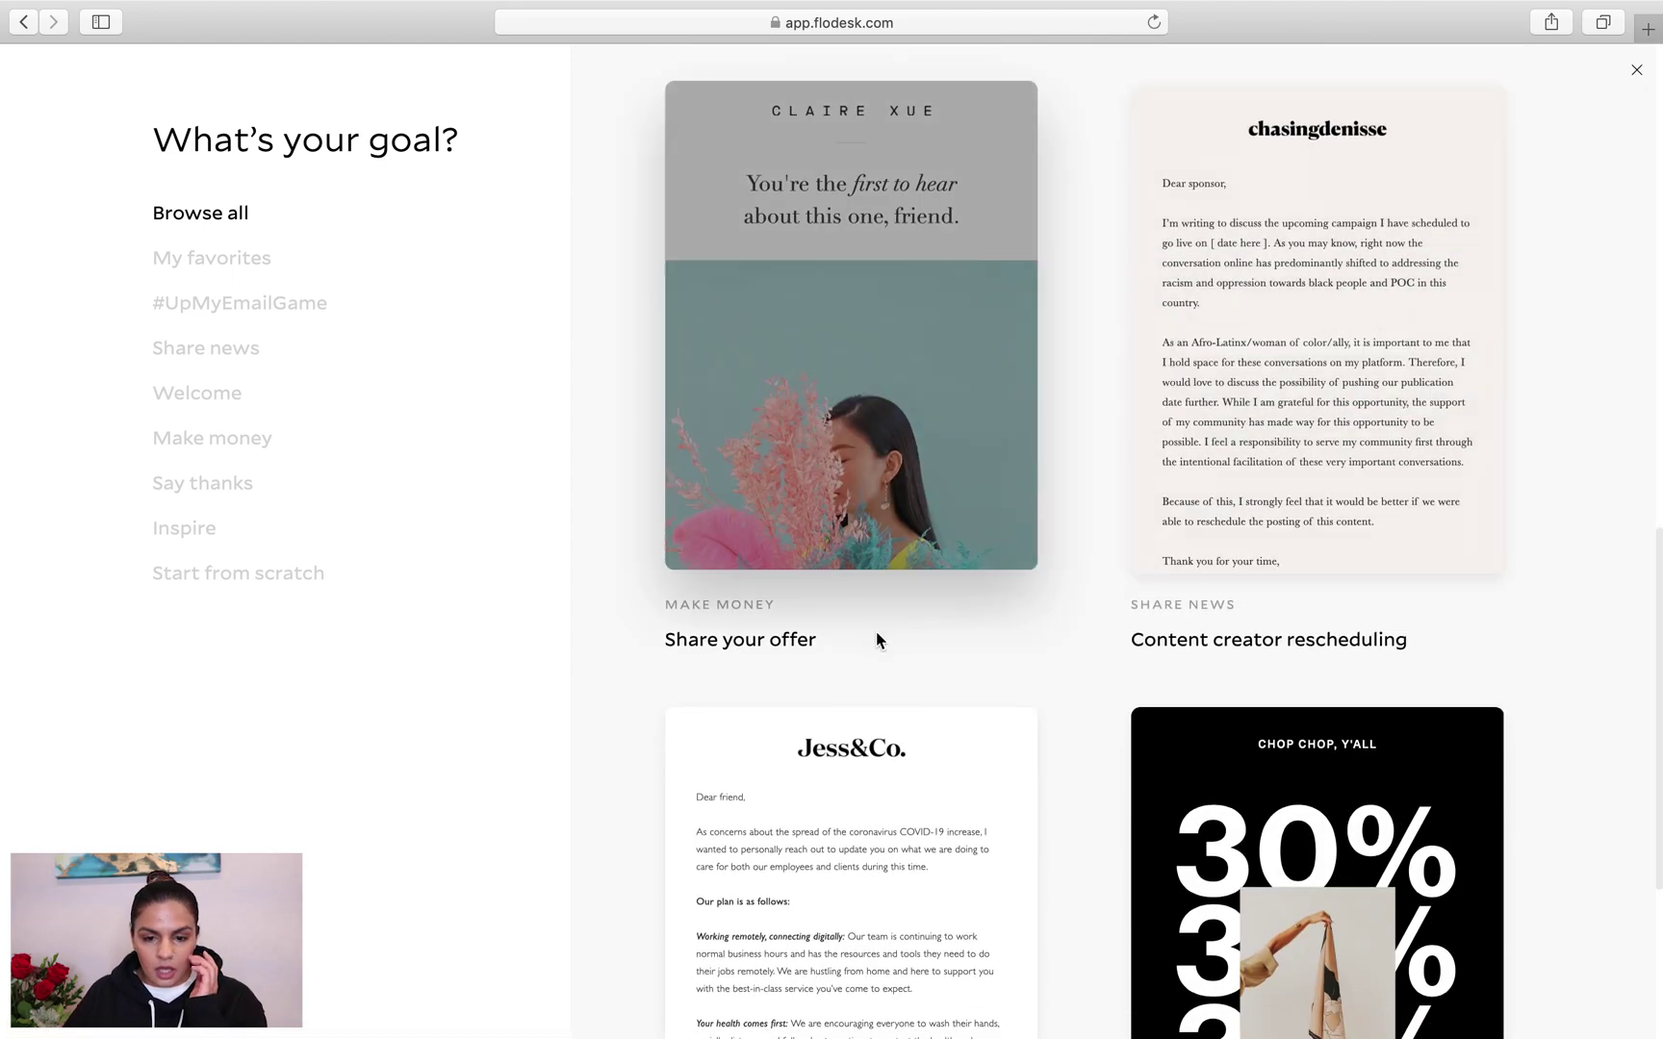
pyautogui.scroll(-4, 908, 871)
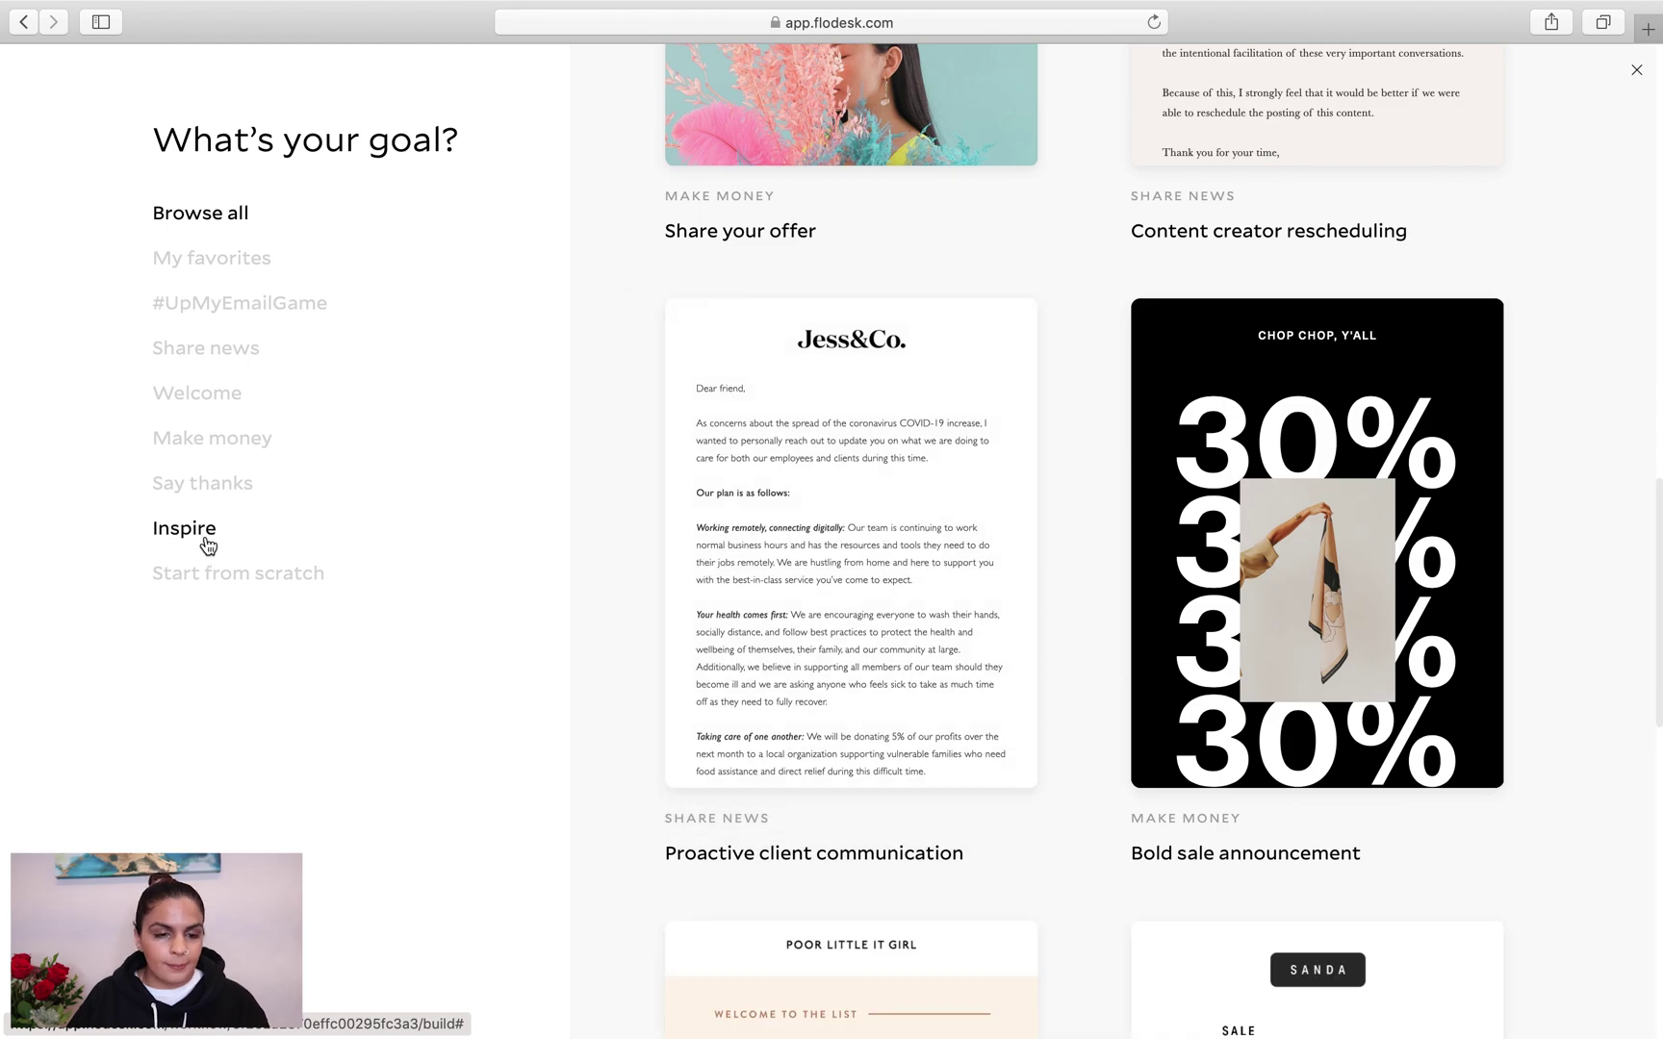
pyautogui.click(205, 540)
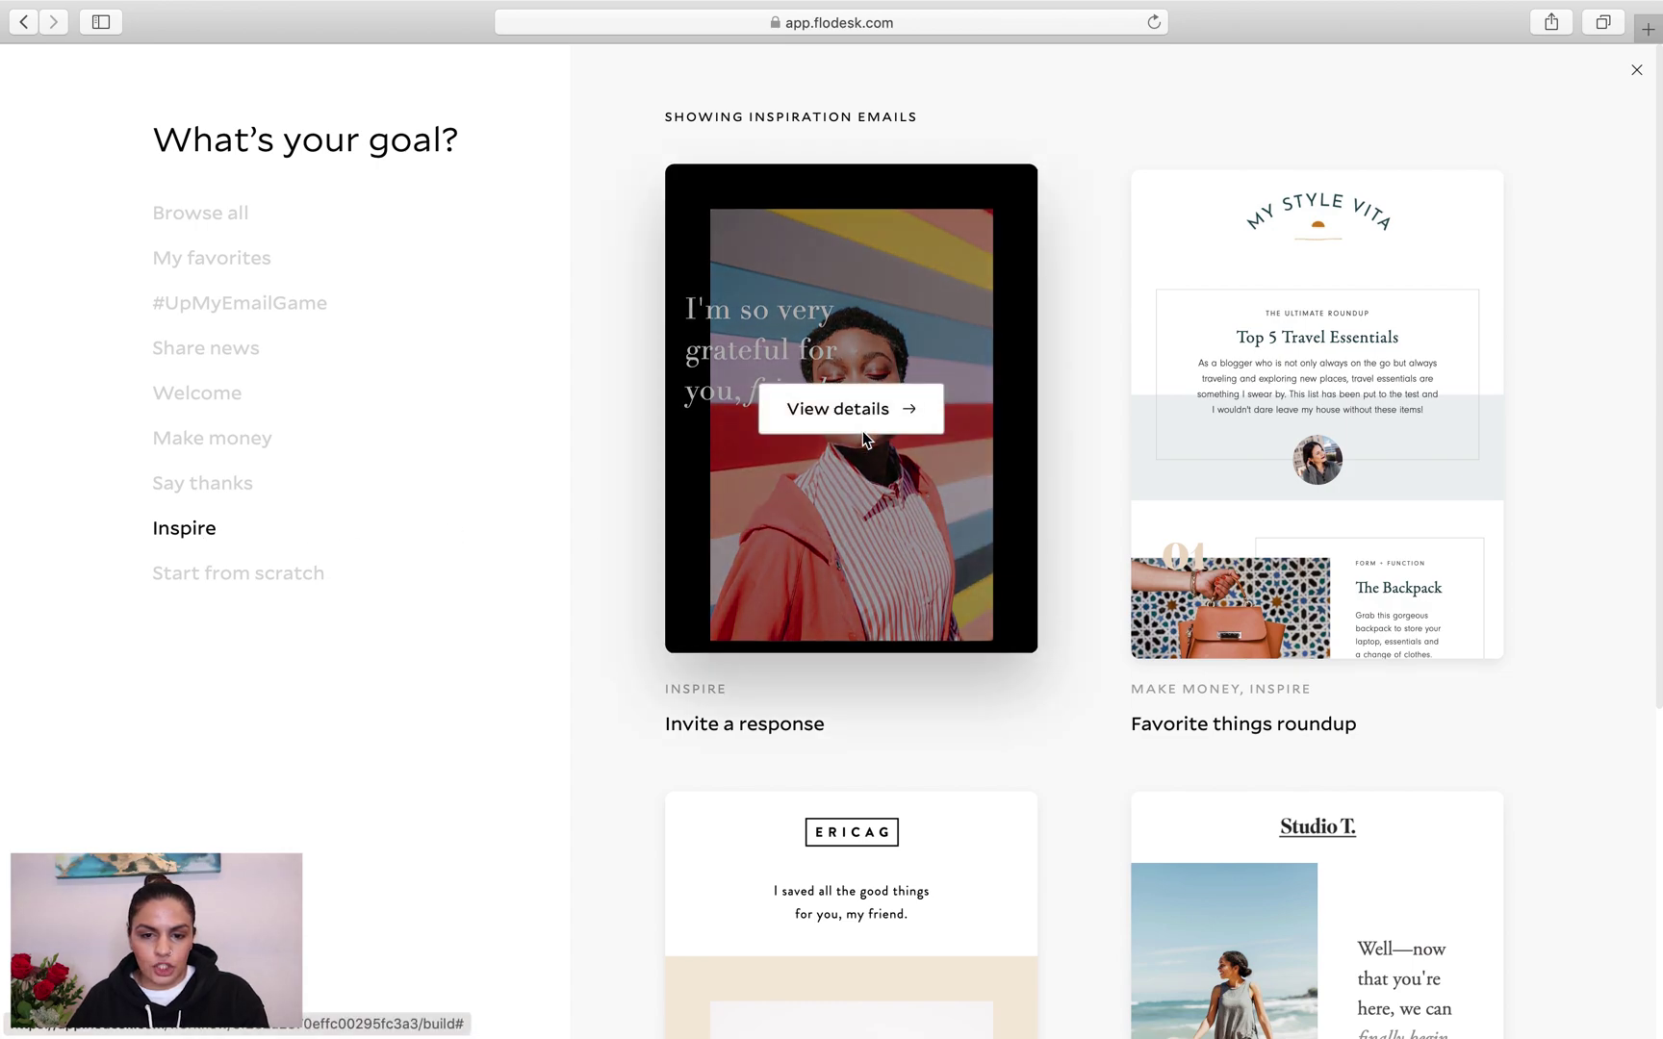
pyautogui.click(862, 438)
pyautogui.click(1092, 695)
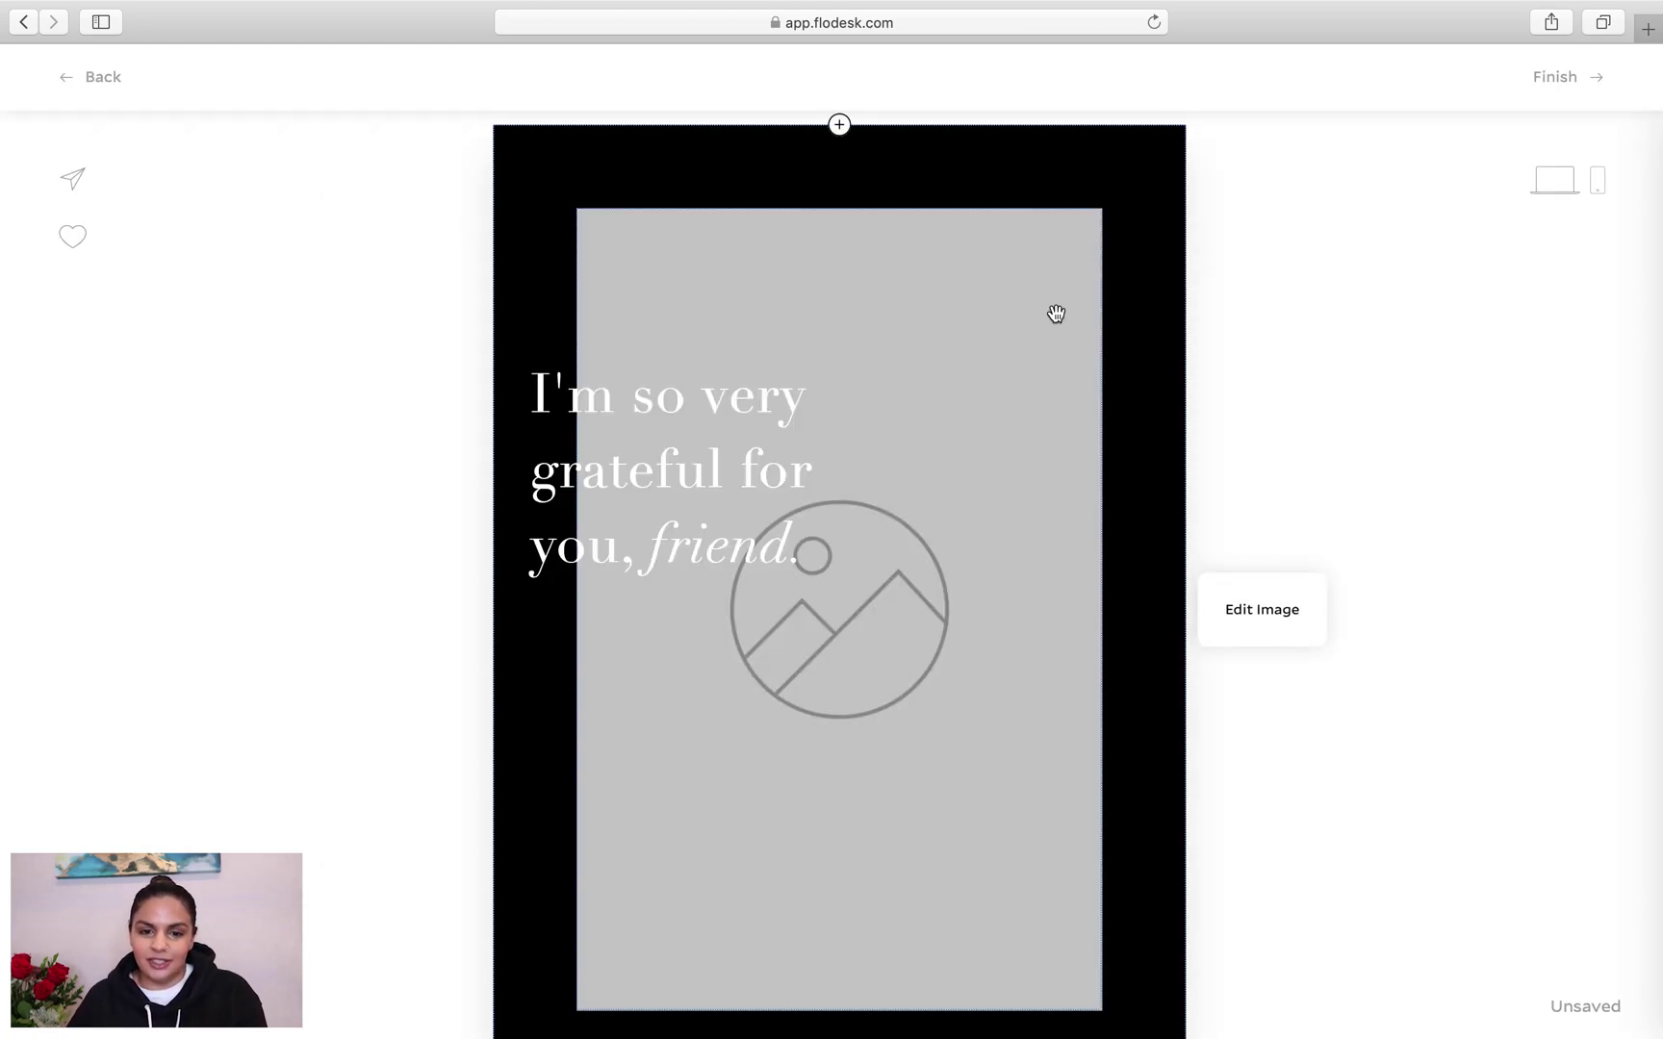
# Look over the "Invite a response" email and finish it to return to the workflow
pyautogui.scroll(-5, 969, 546)
pyautogui.scroll(5, 970, 545)
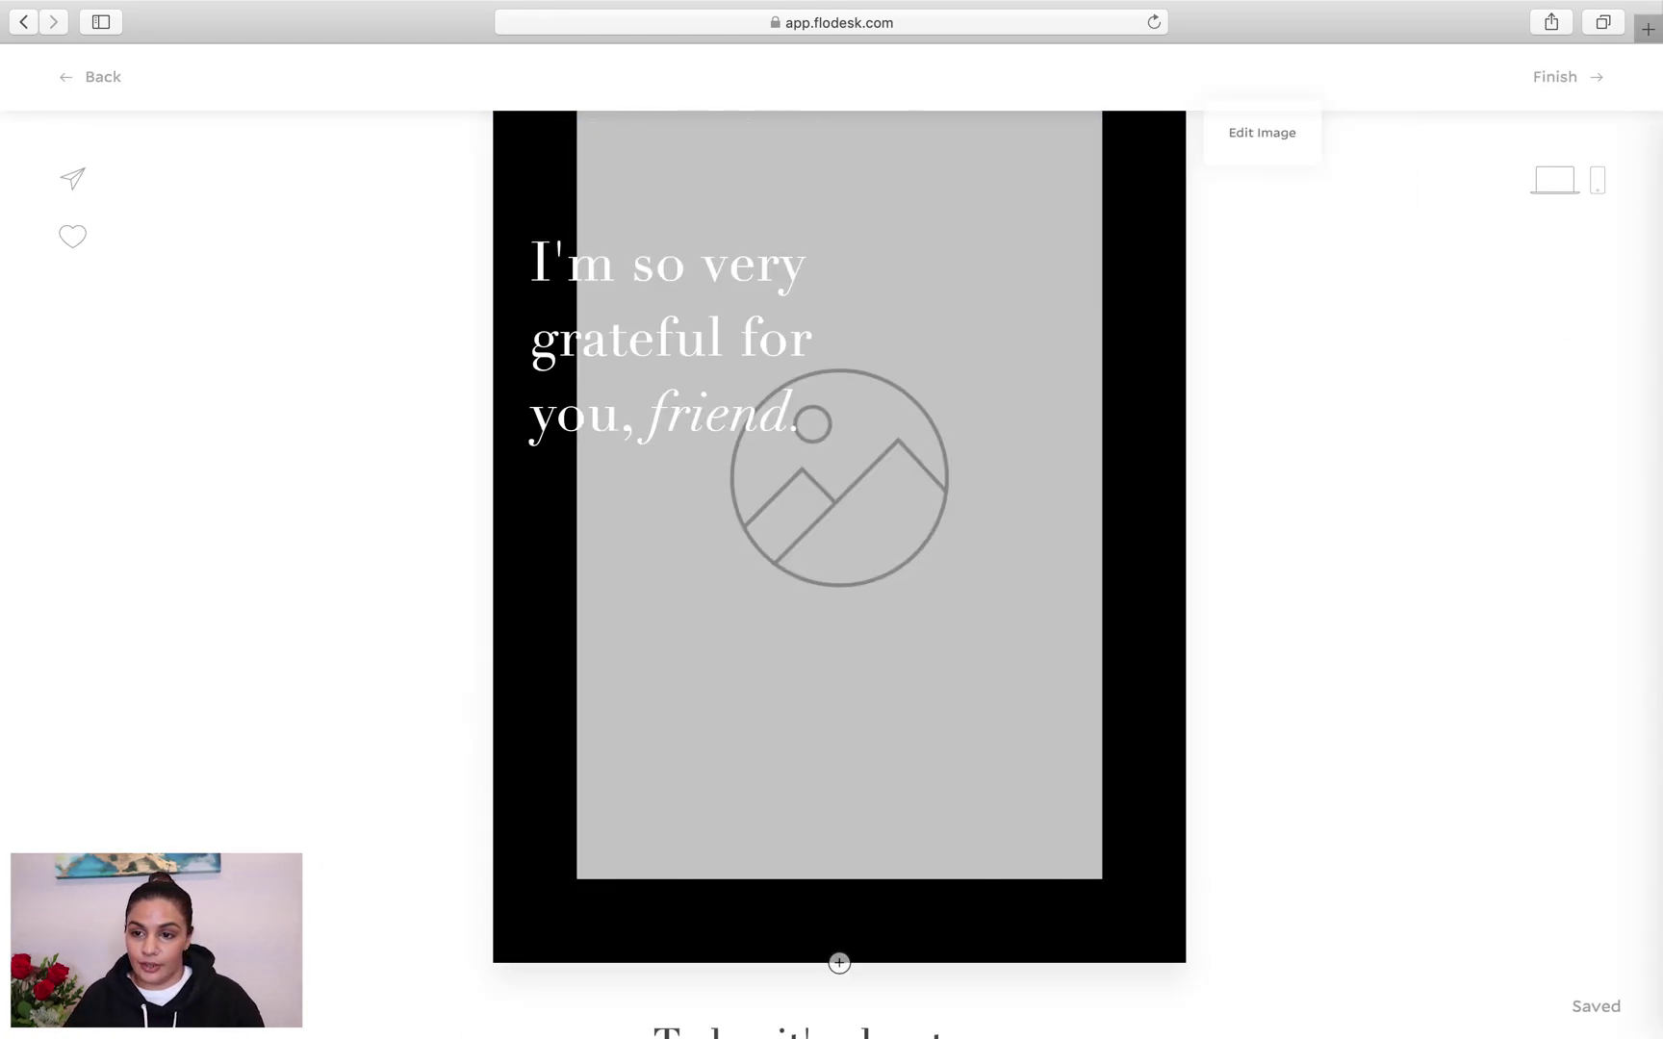
pyautogui.click(1559, 78)
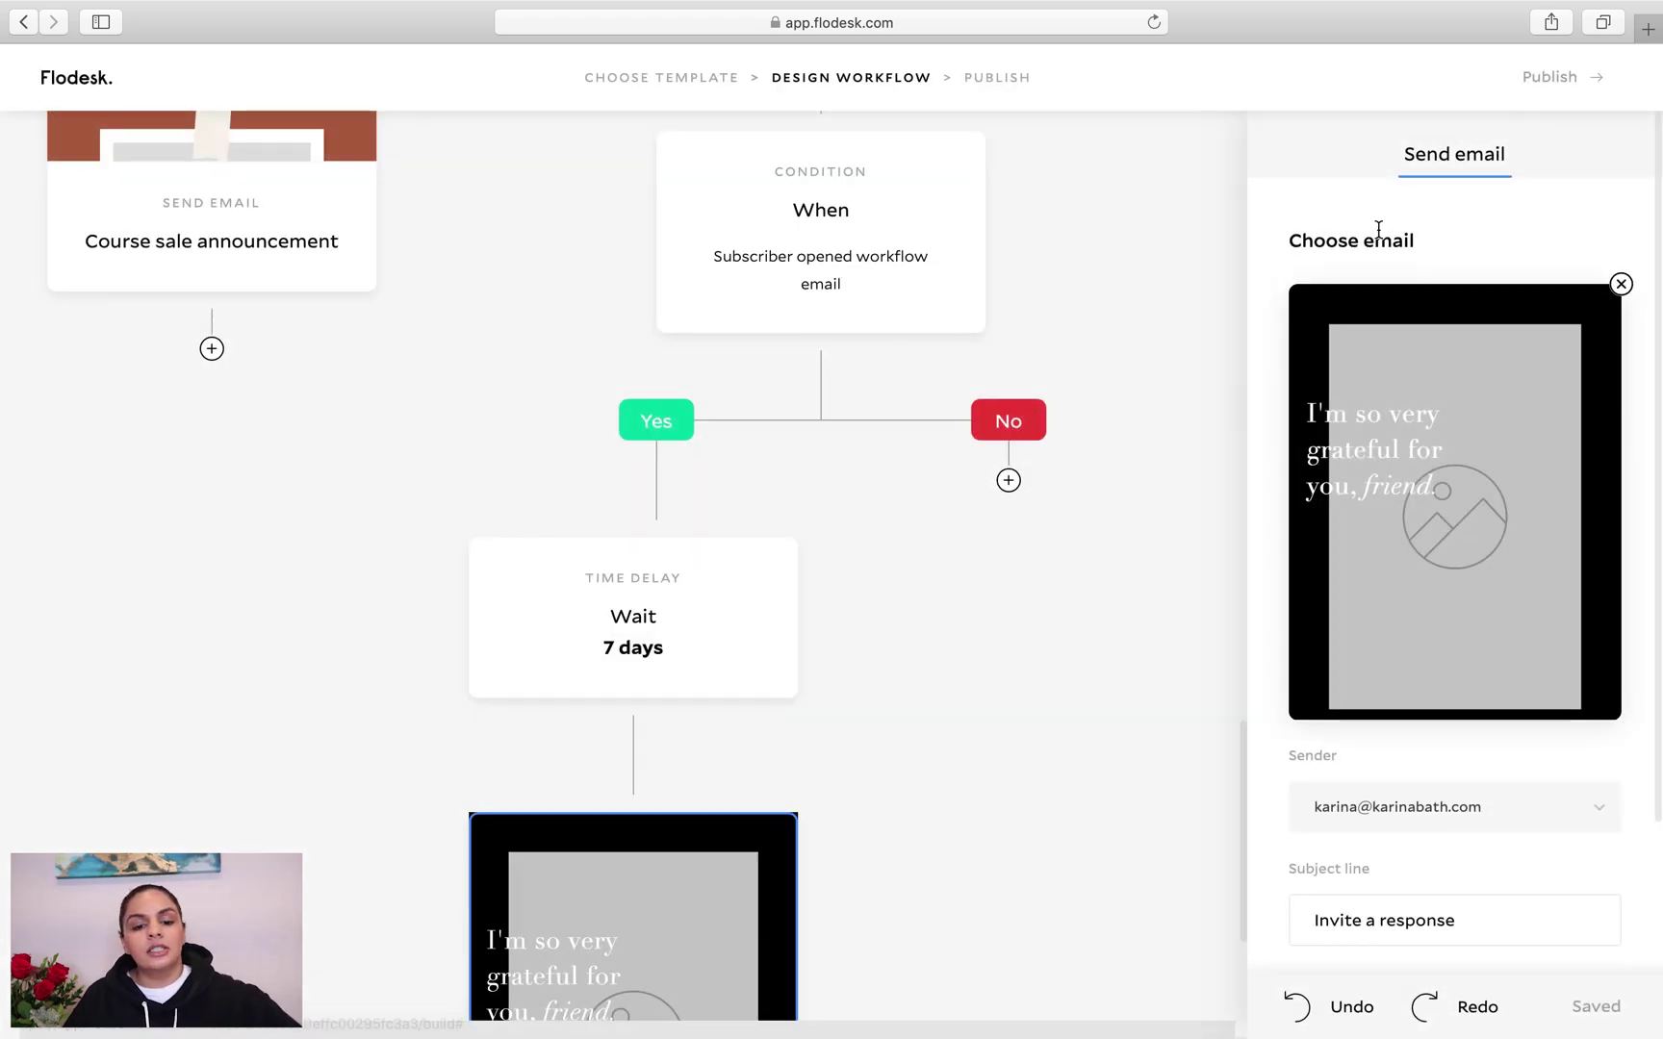
# Add an action step to the No branch of the opened-email condition and choose "Remove subscribers from segment(s)"
pyautogui.scroll(2, 876, 500)
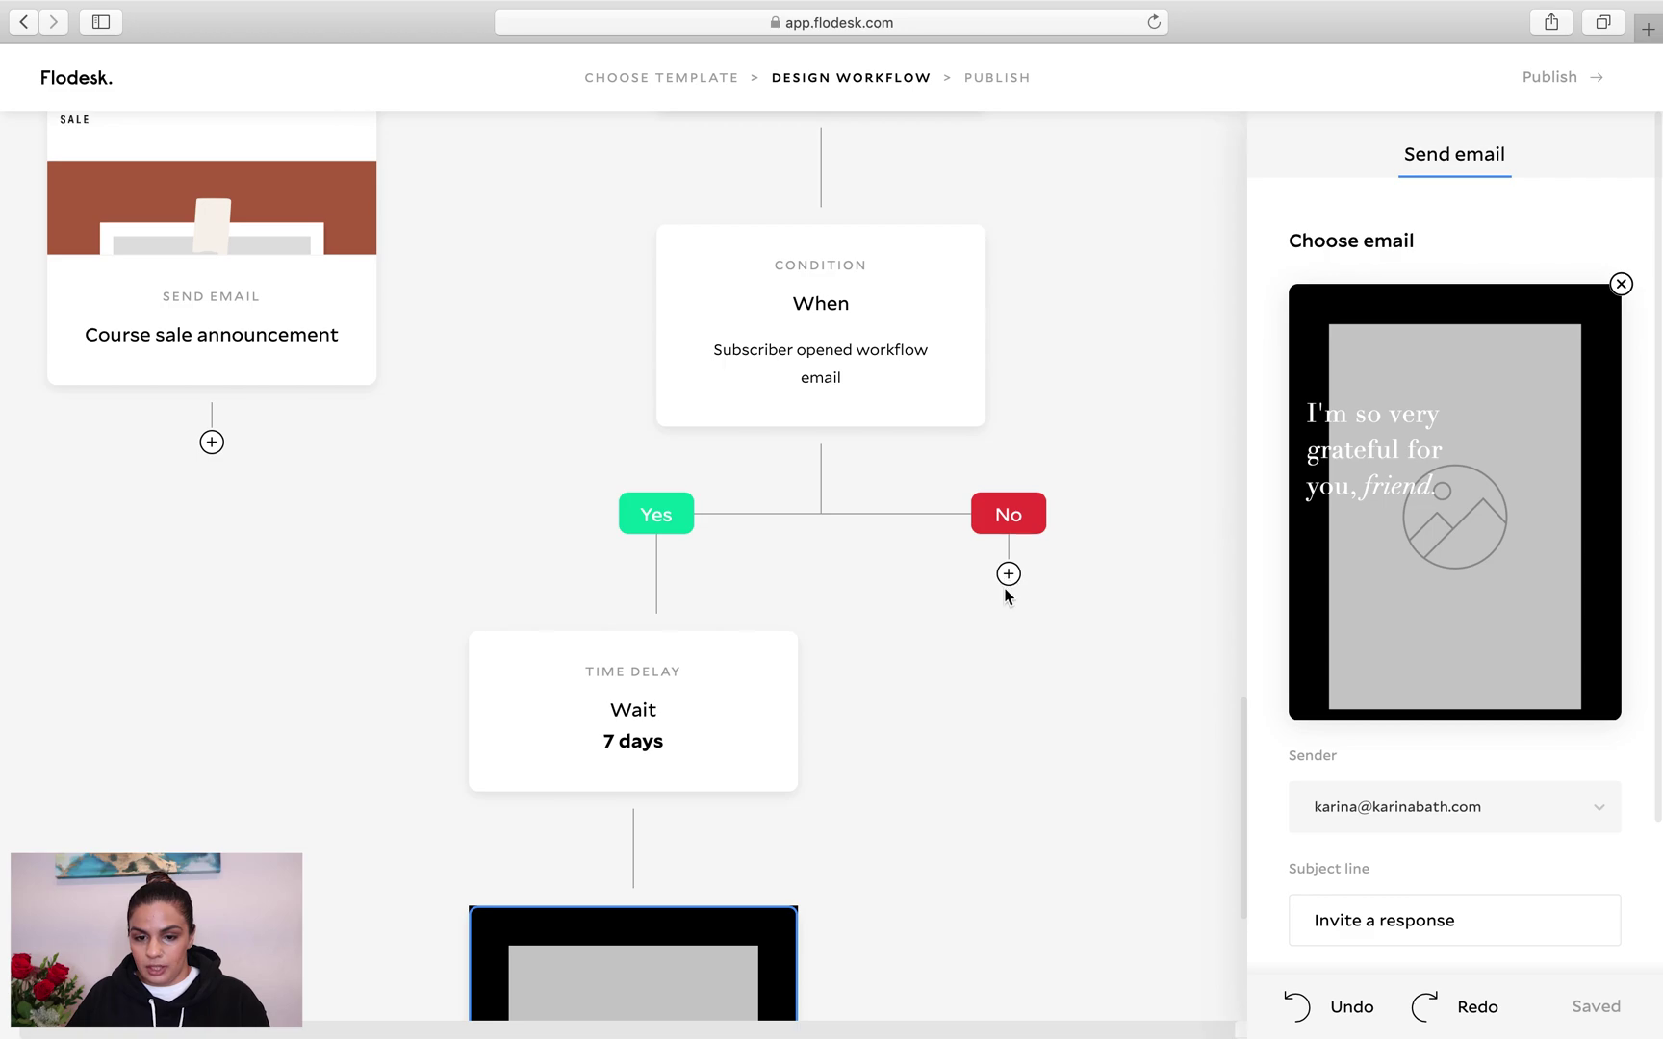
pyautogui.scroll(4, 952, 578)
pyautogui.scroll(8, 934, 581)
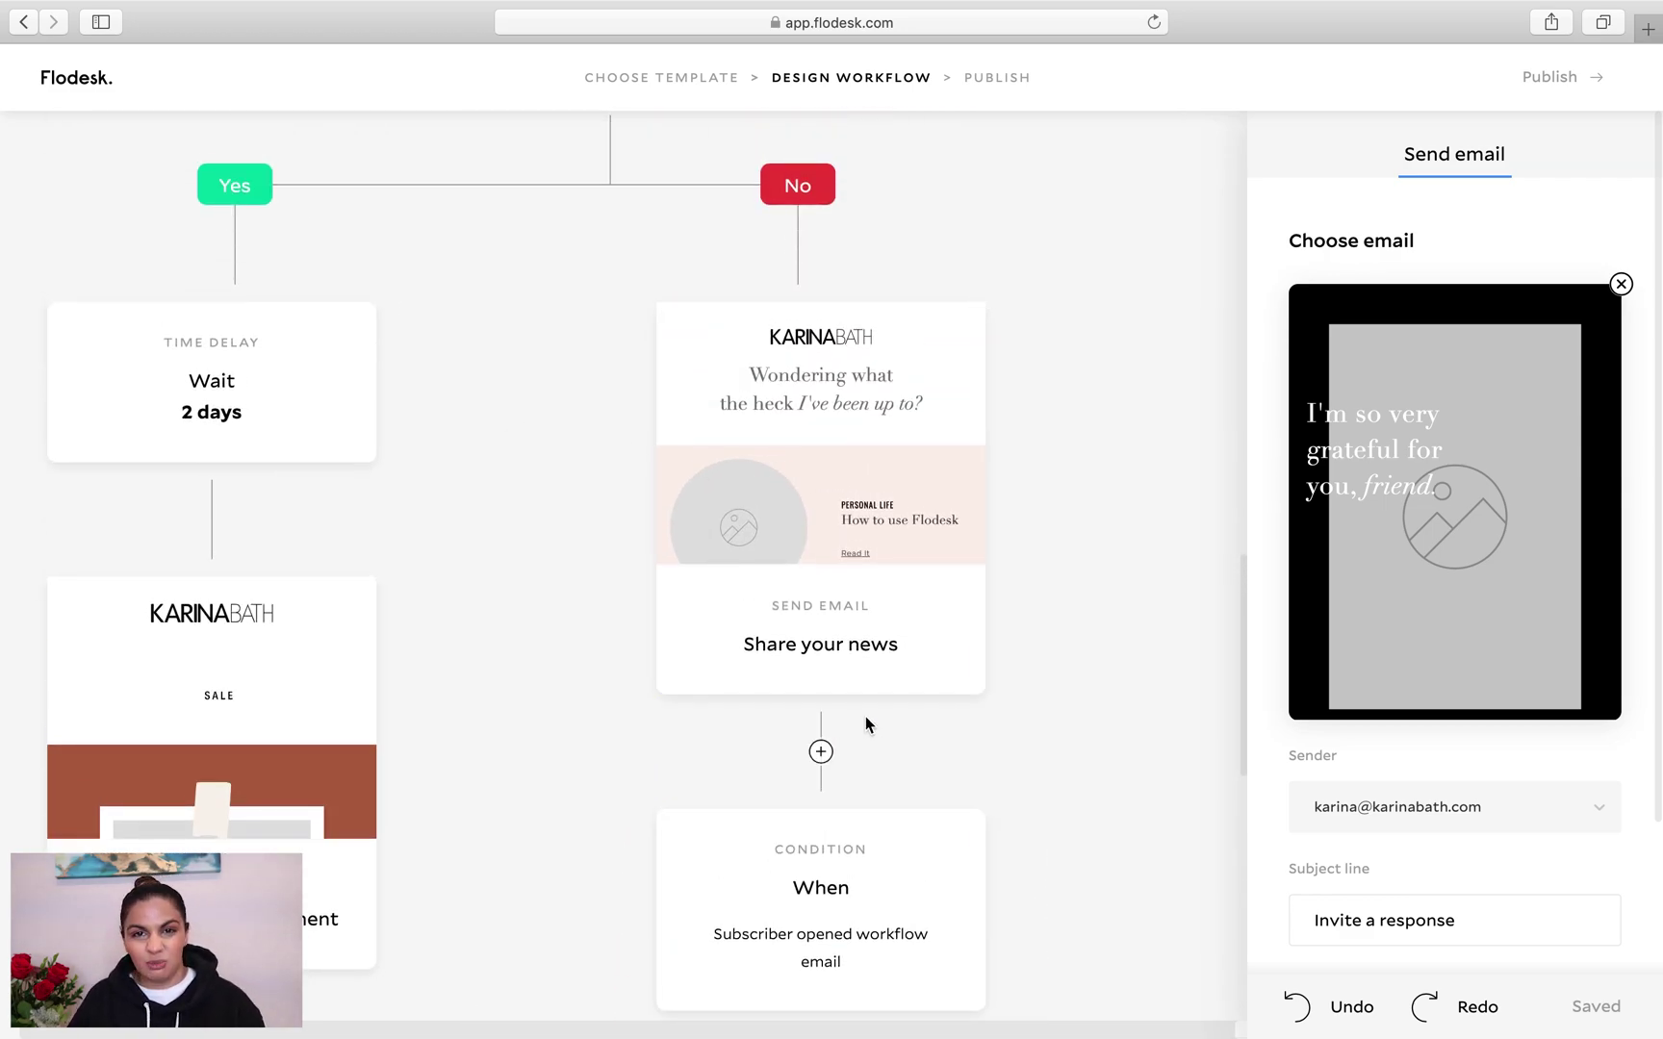
pyautogui.scroll(-20, 866, 721)
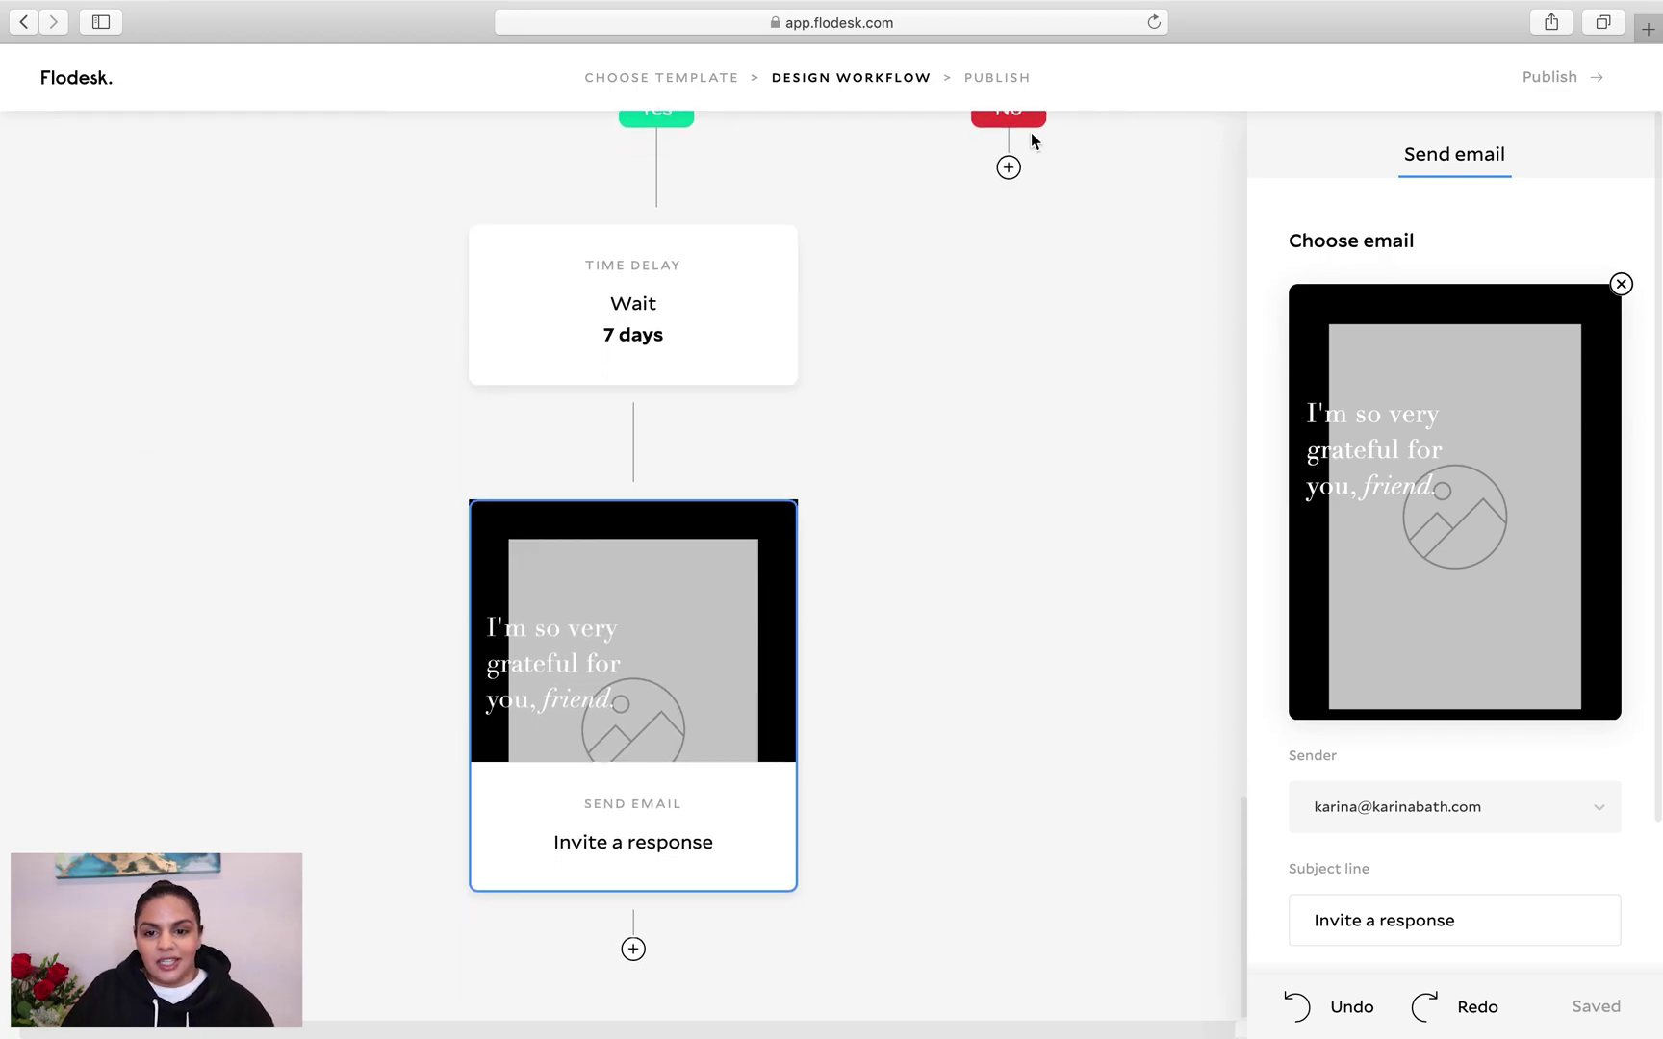
pyautogui.scroll(2, 1008, 174)
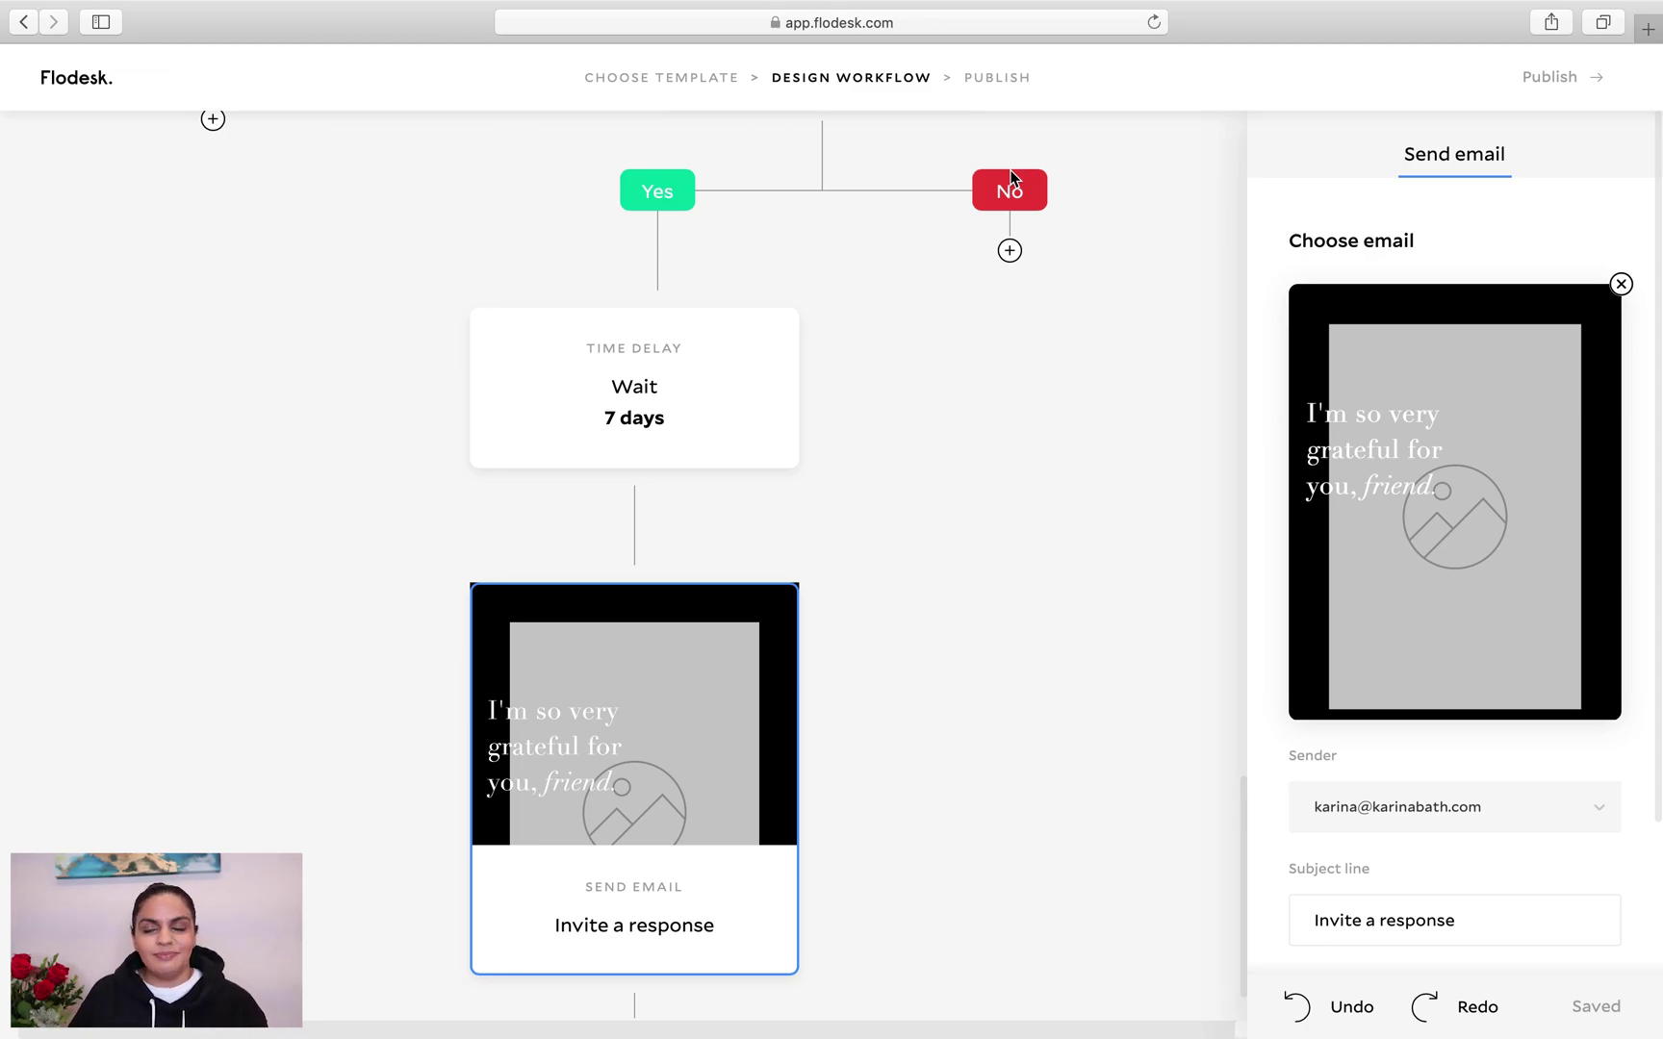
pyautogui.click(1009, 250)
pyautogui.click(1123, 649)
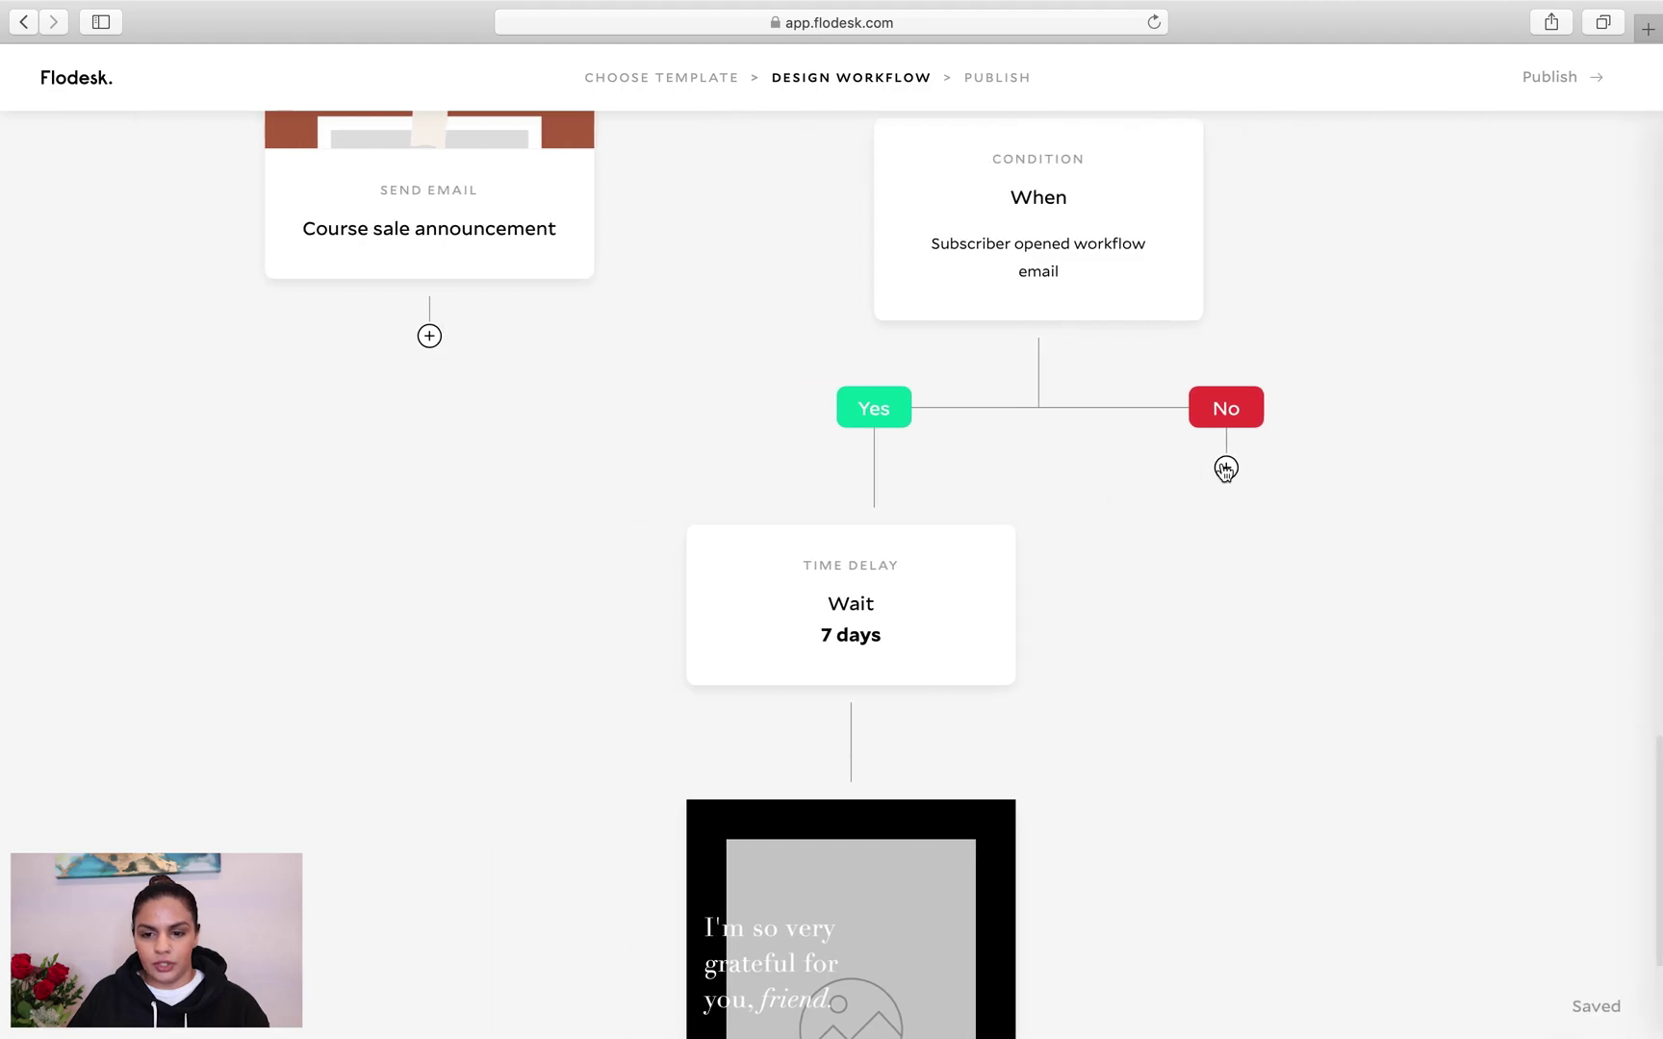
pyautogui.click(1225, 468)
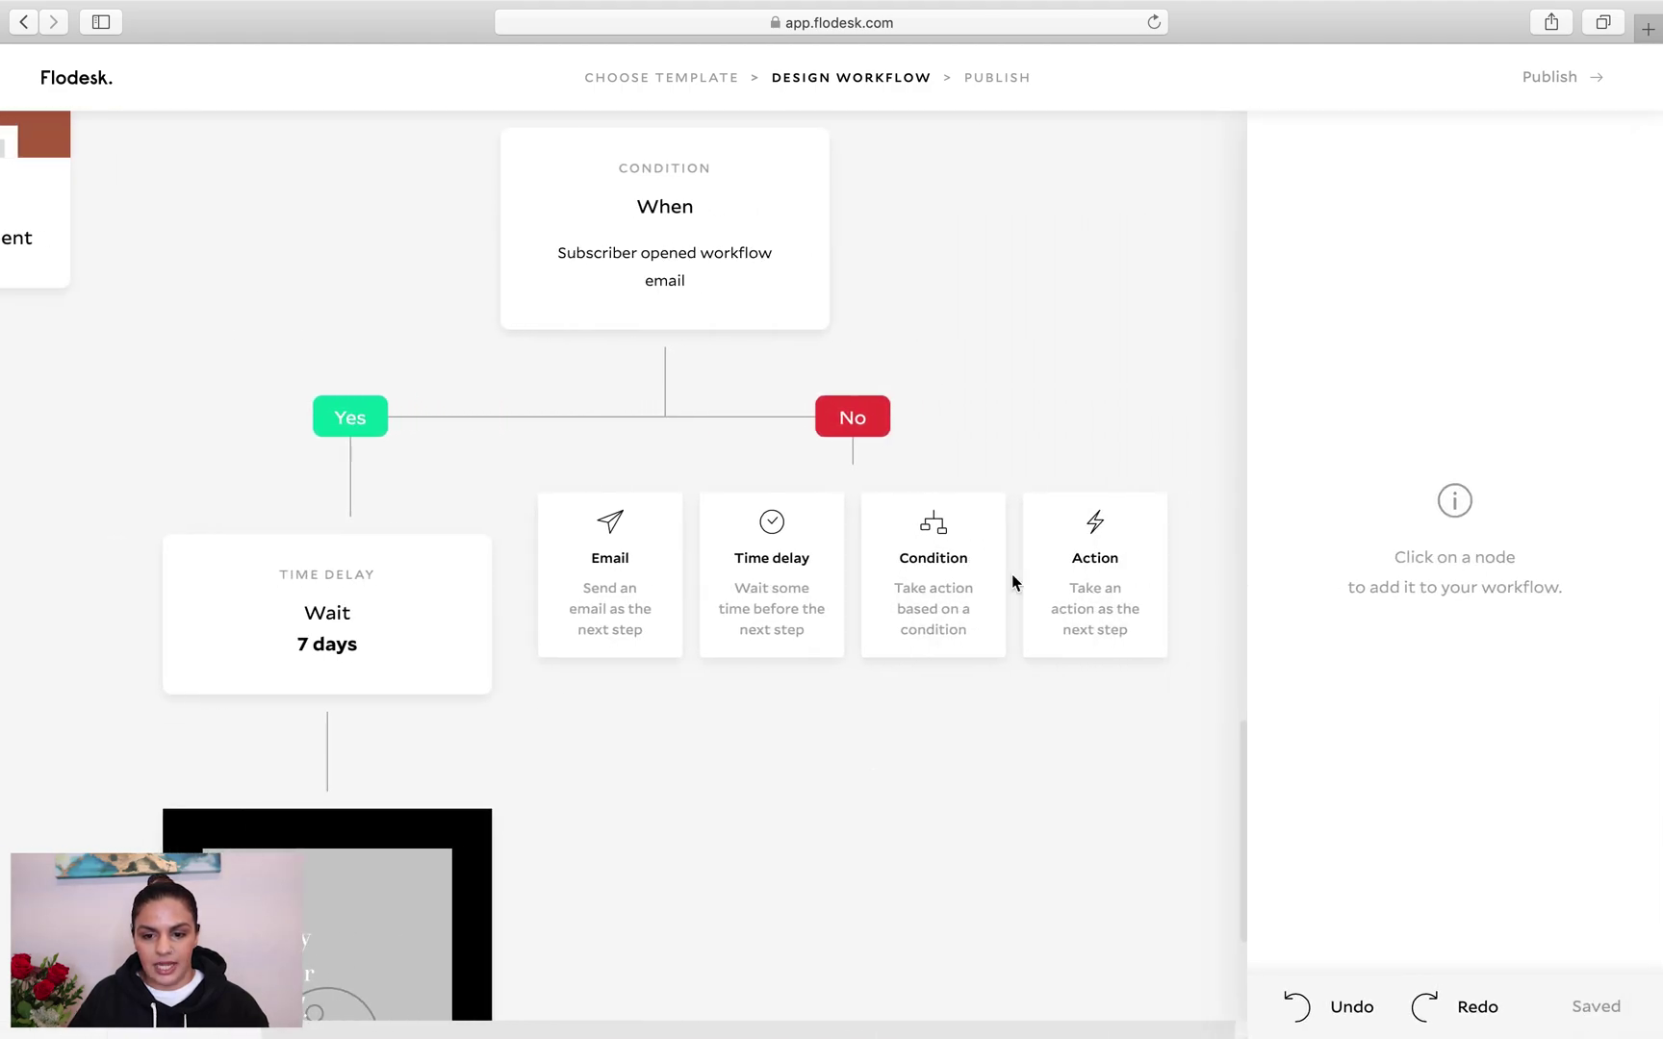
pyautogui.click(1084, 575)
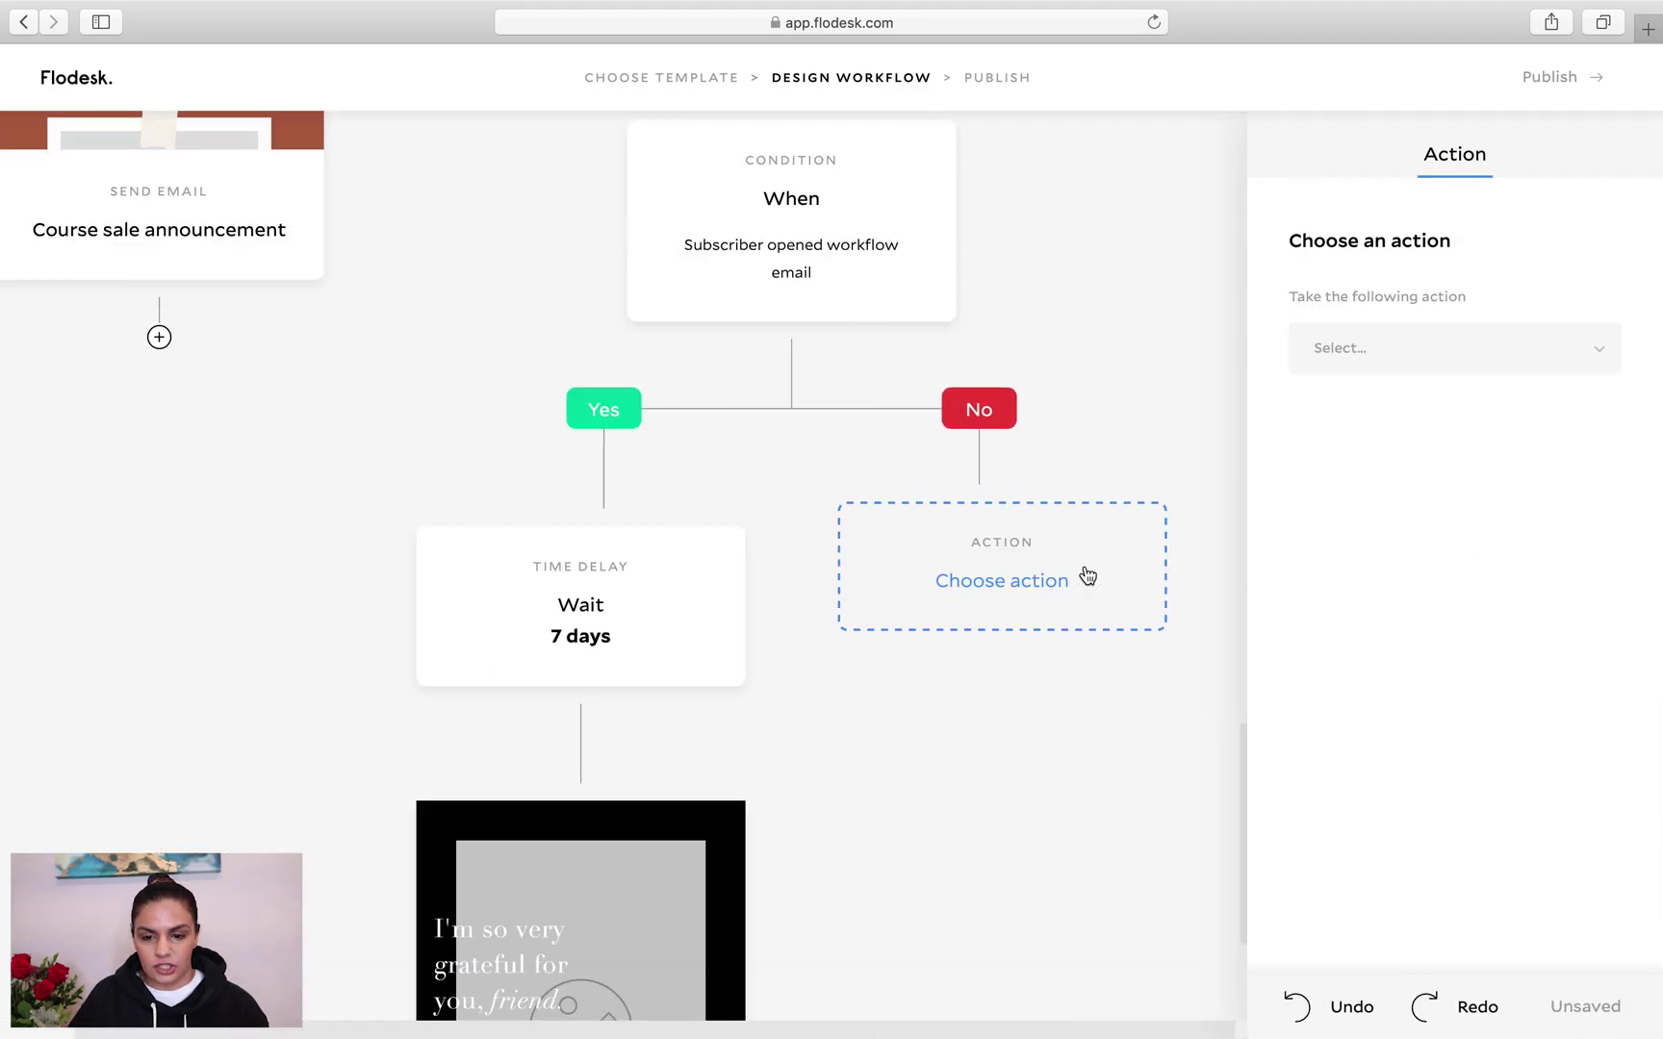
pyautogui.click(1440, 350)
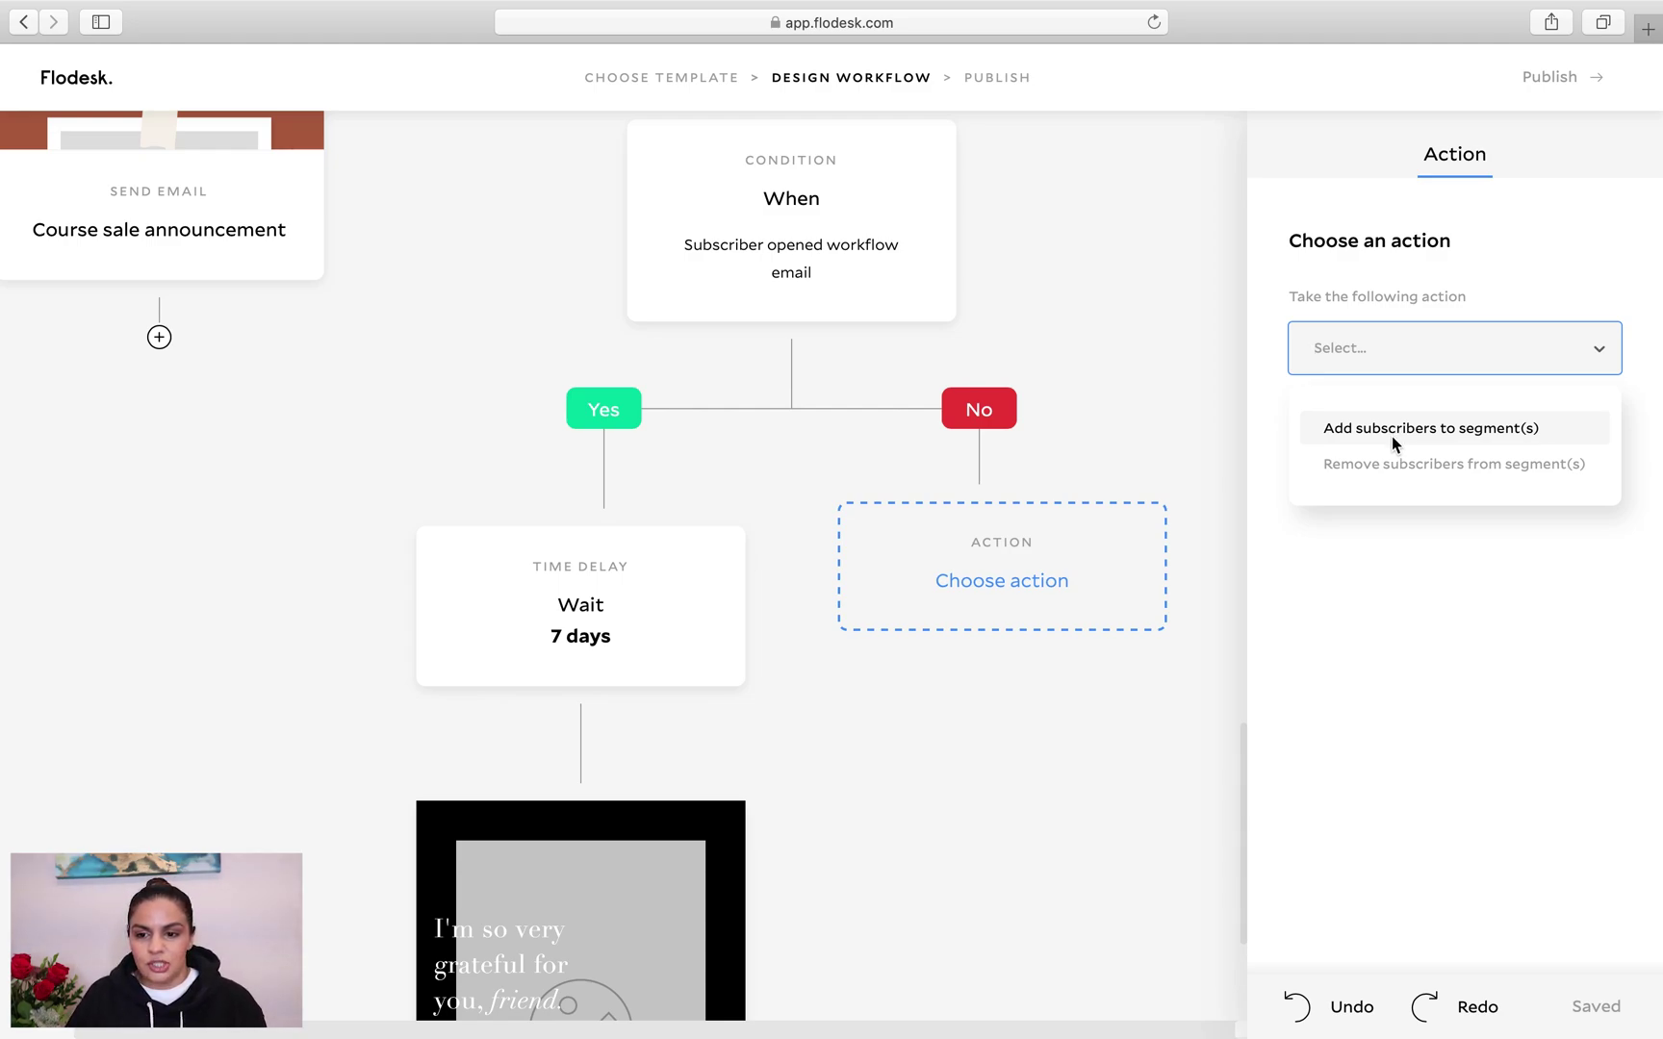
pyautogui.click(1411, 463)
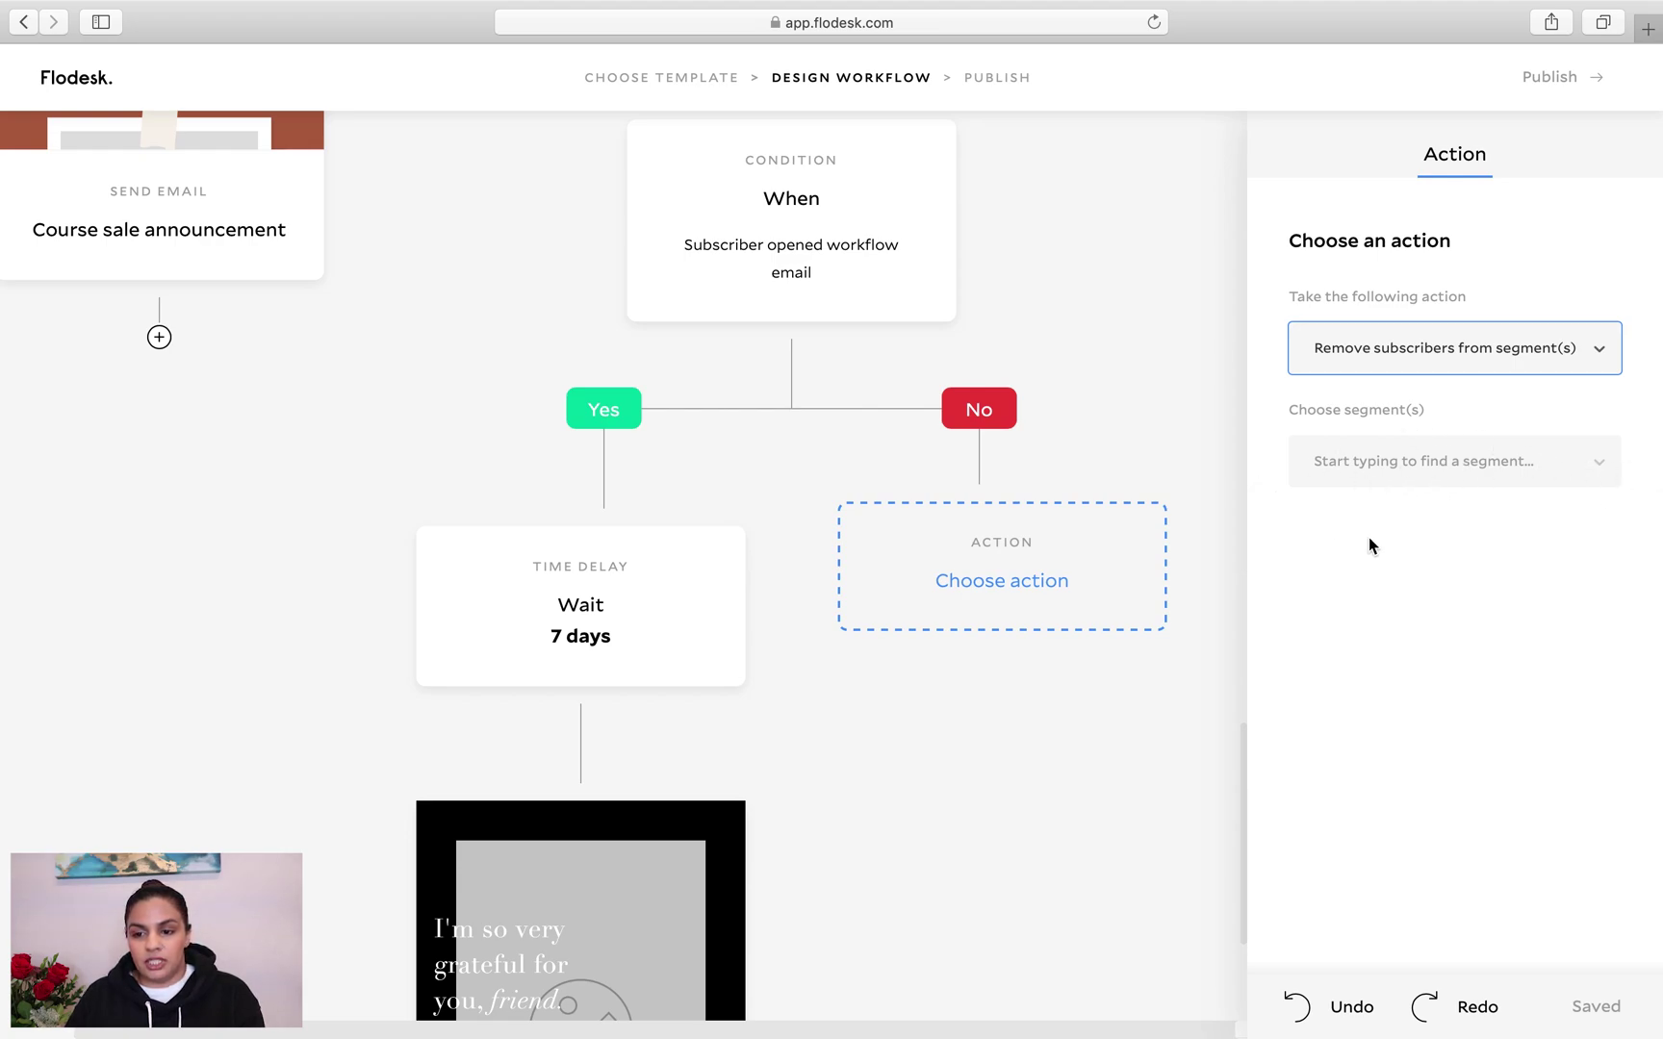
# Add a condition step below the "Invite a response" email on the Yes branch
pyautogui.scroll(-2, 914, 620)
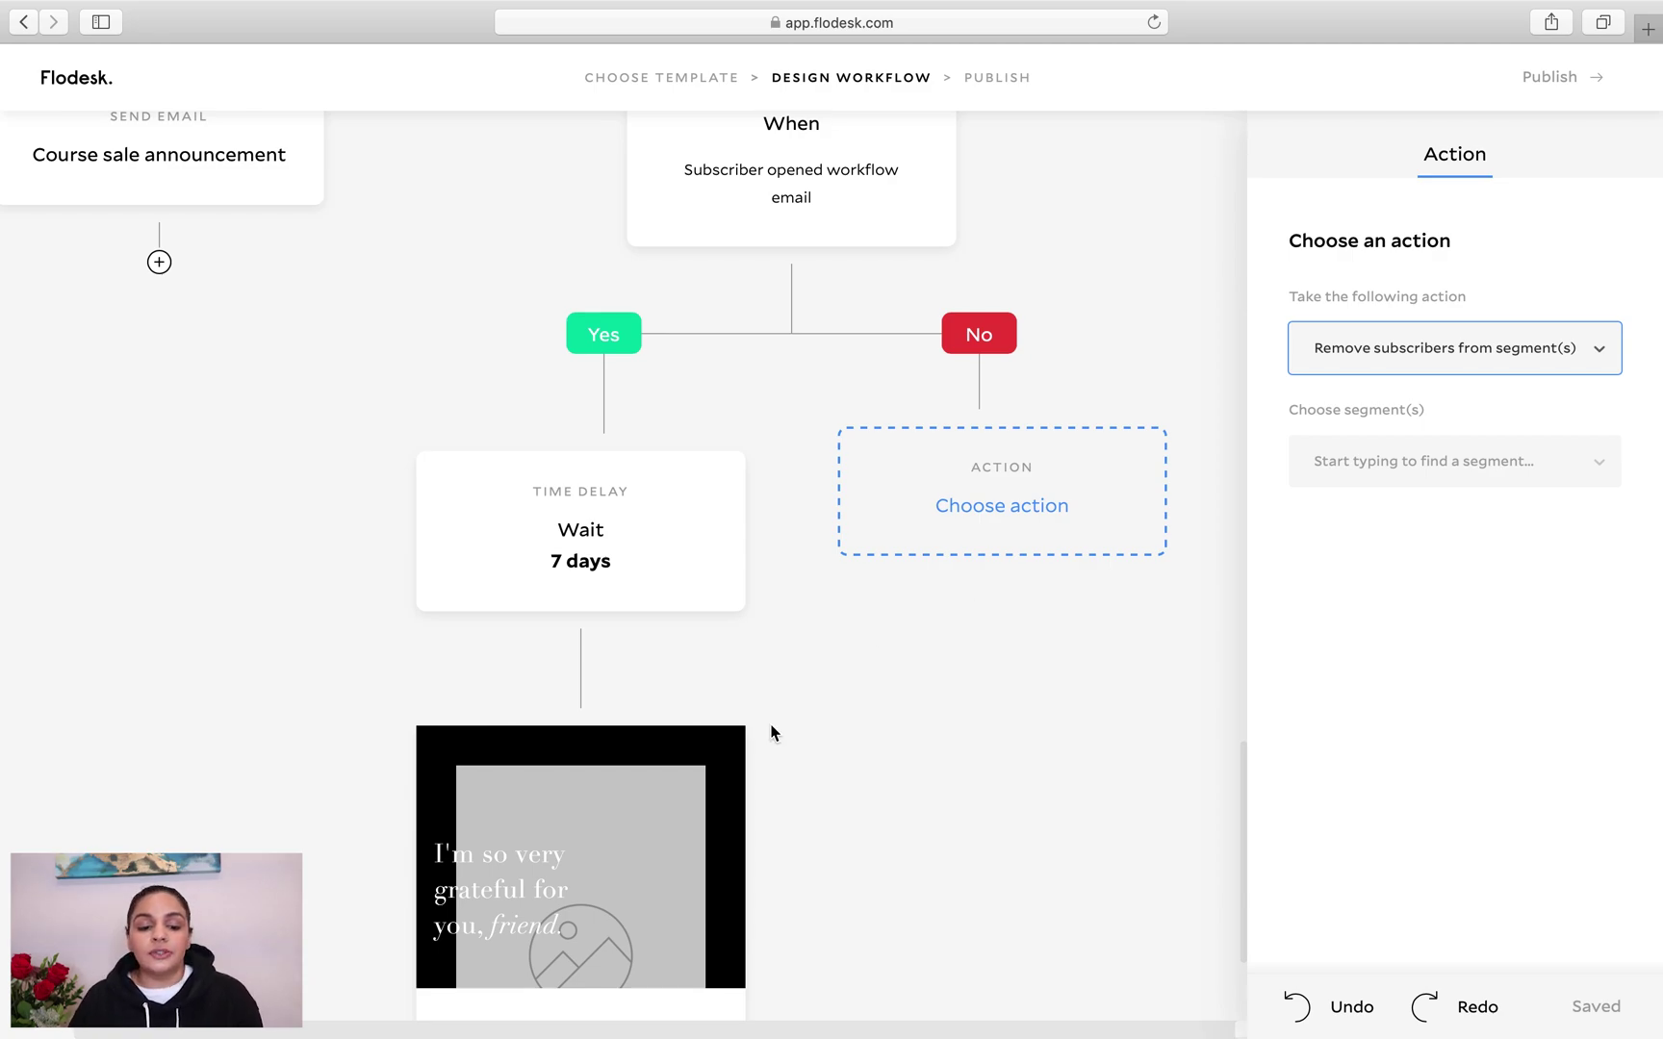
pyautogui.scroll(-5, 771, 734)
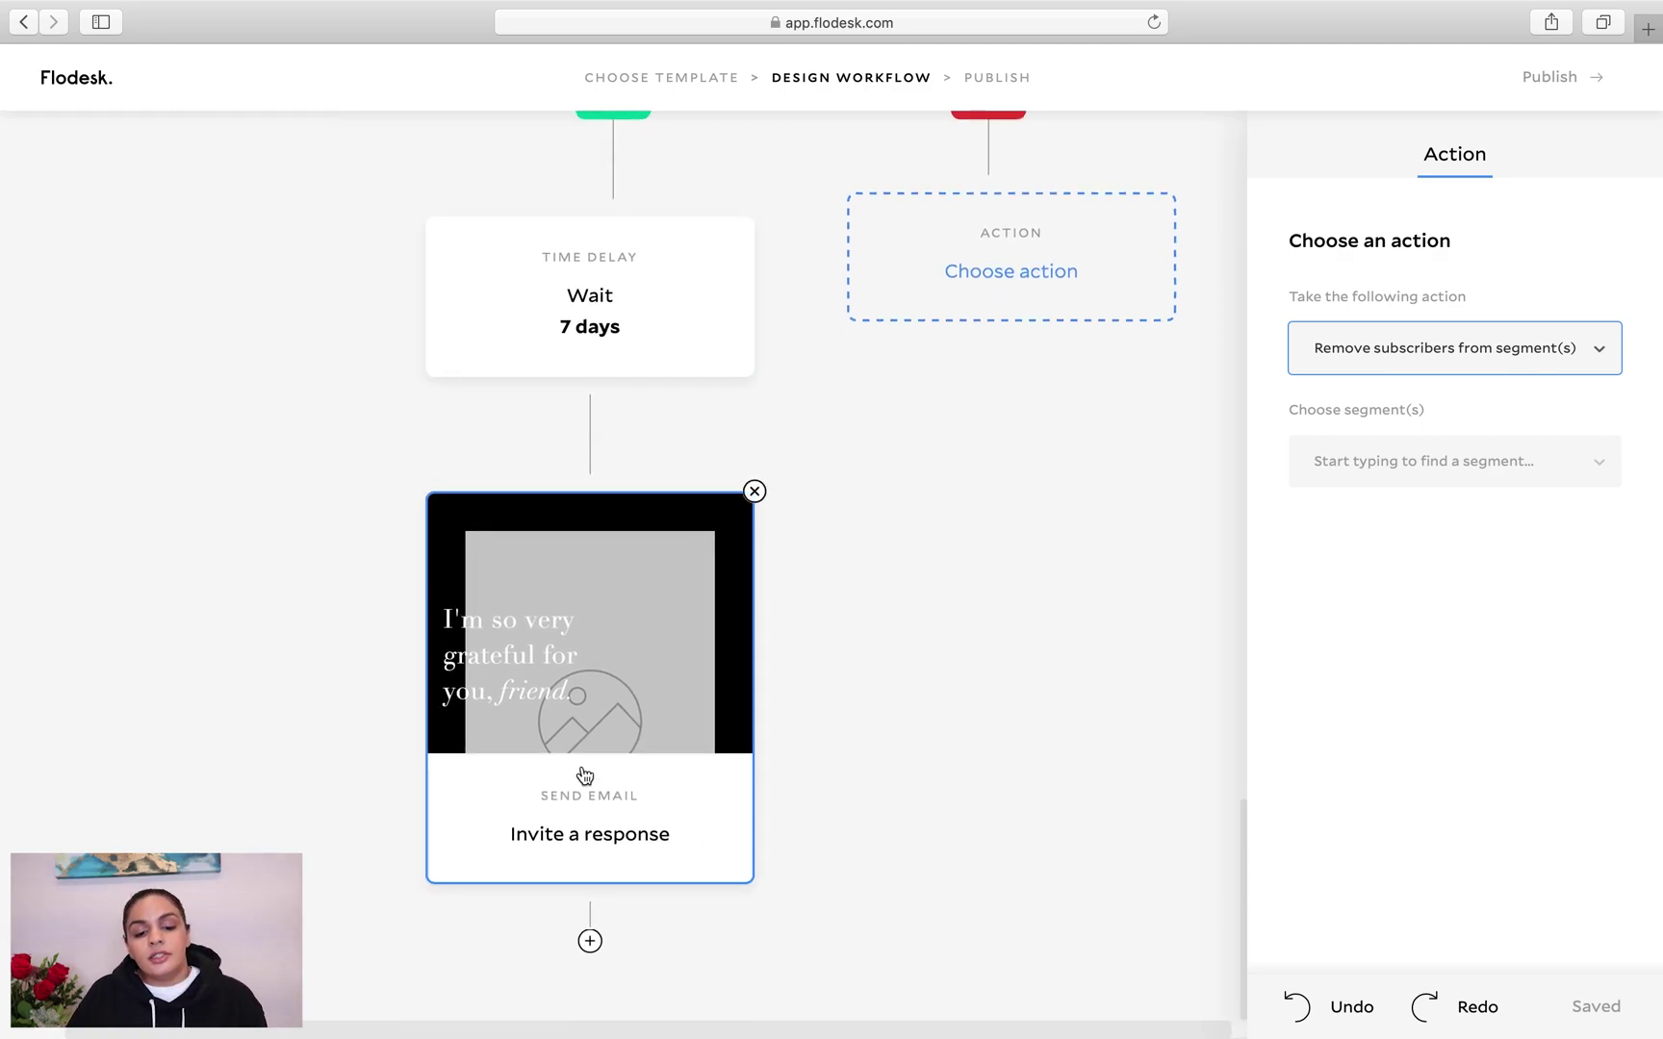
pyautogui.click(589, 943)
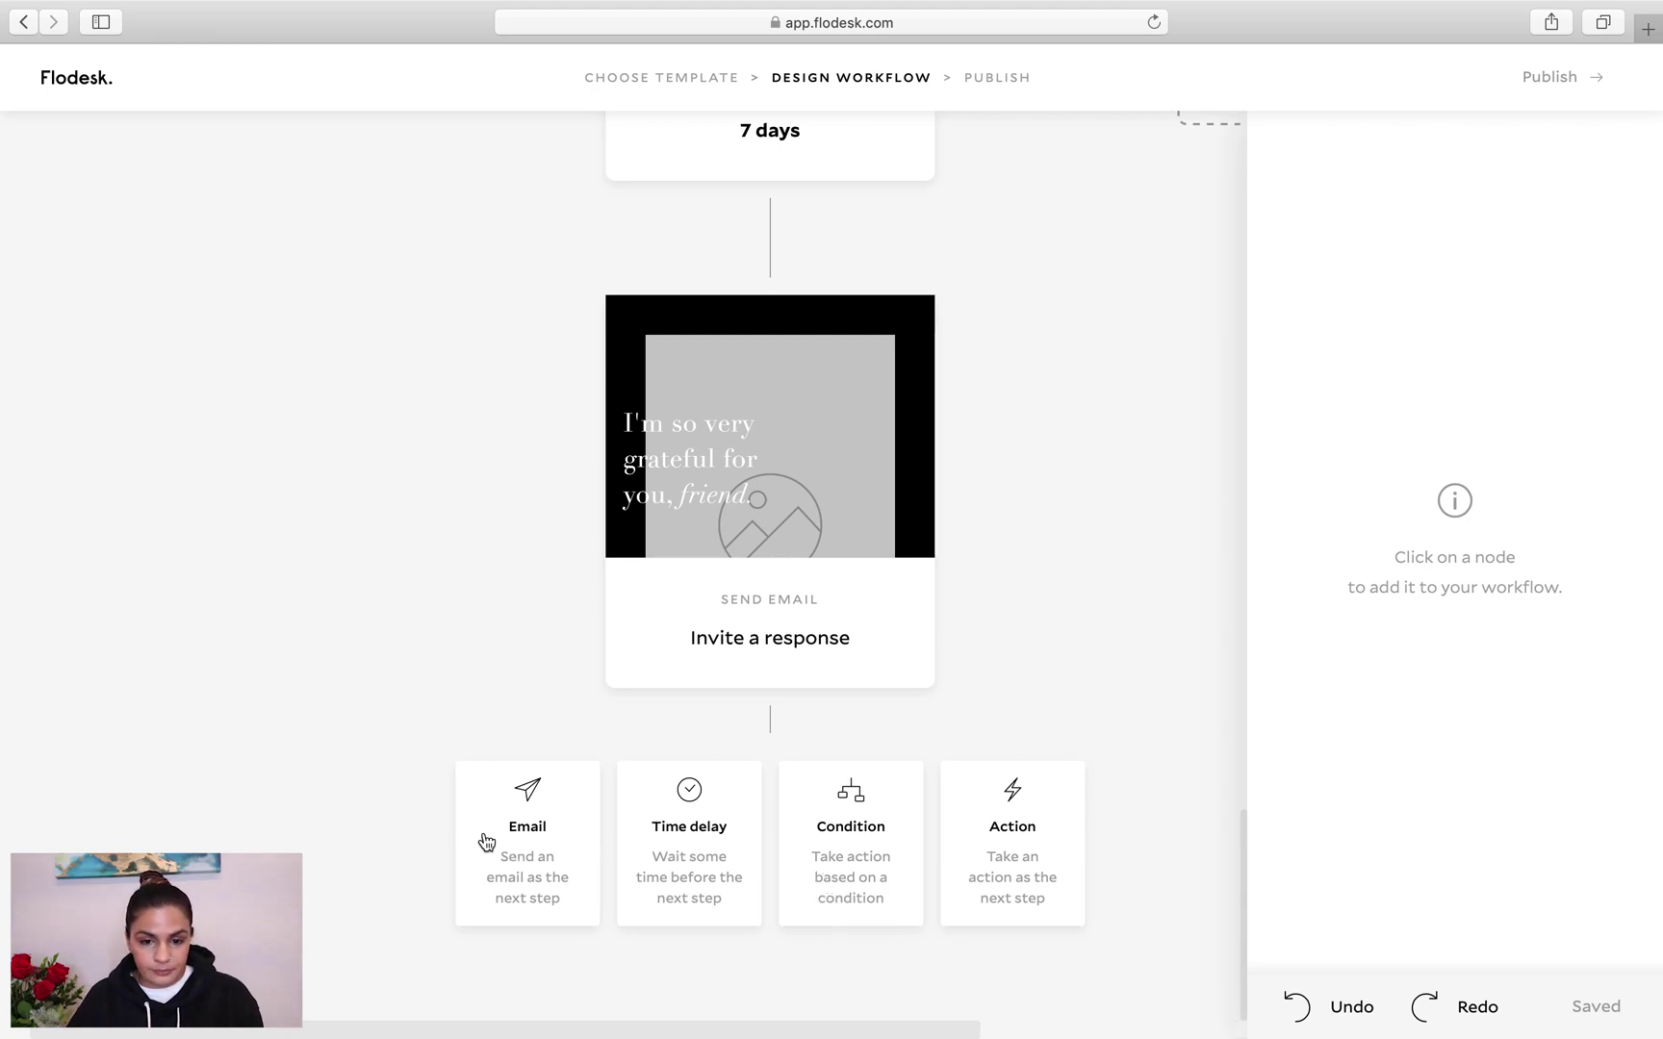
pyautogui.click(878, 807)
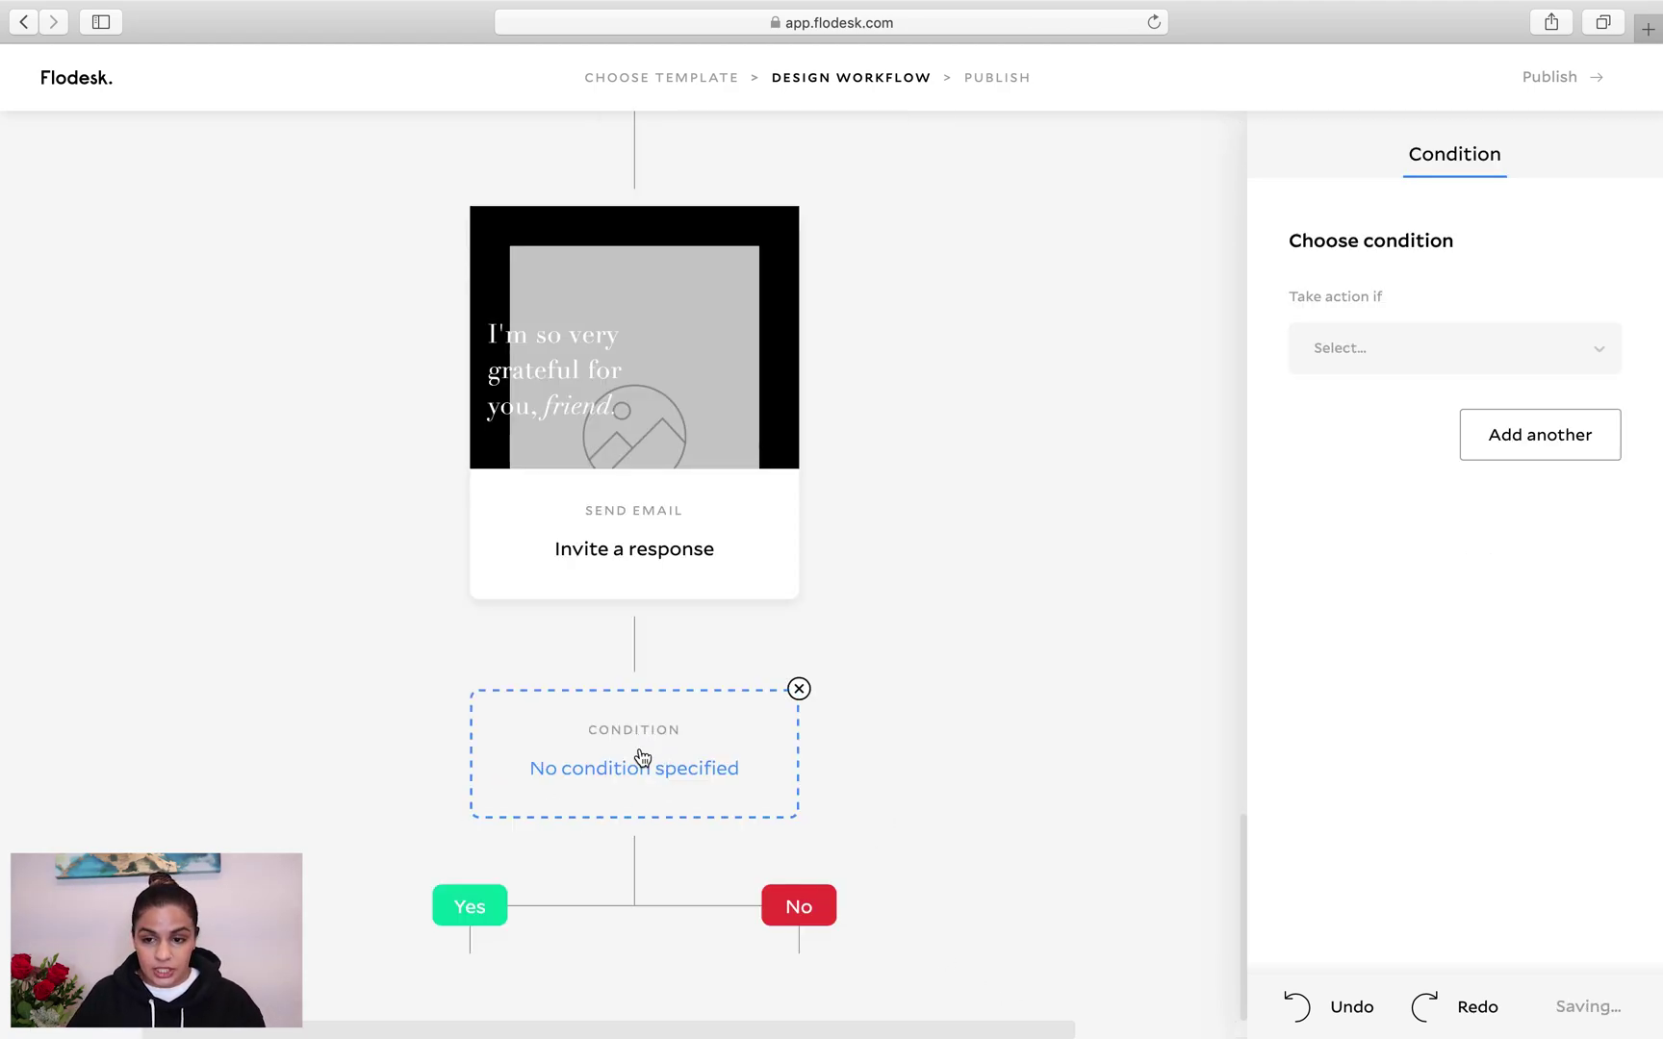
# Set the new condition below the "Invite a response" email to "Subscriber has clicked a link" and acknowledge the delay warning
pyautogui.click(1398, 370)
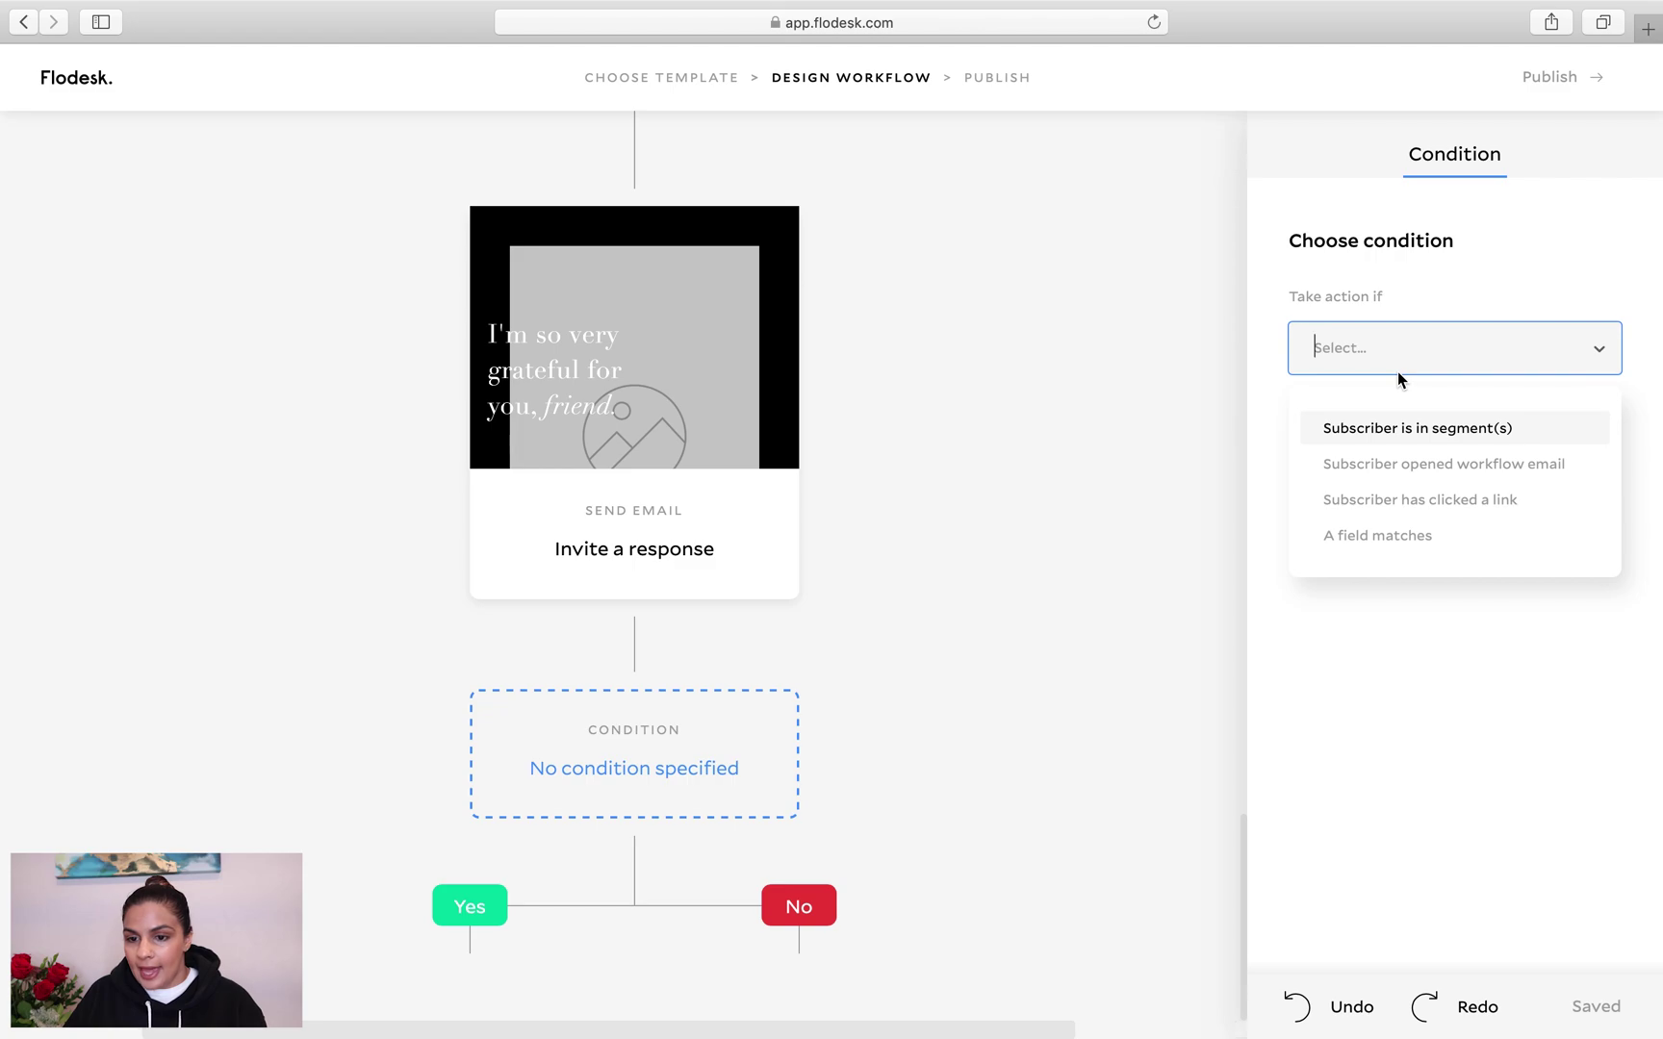
pyautogui.click(587, 735)
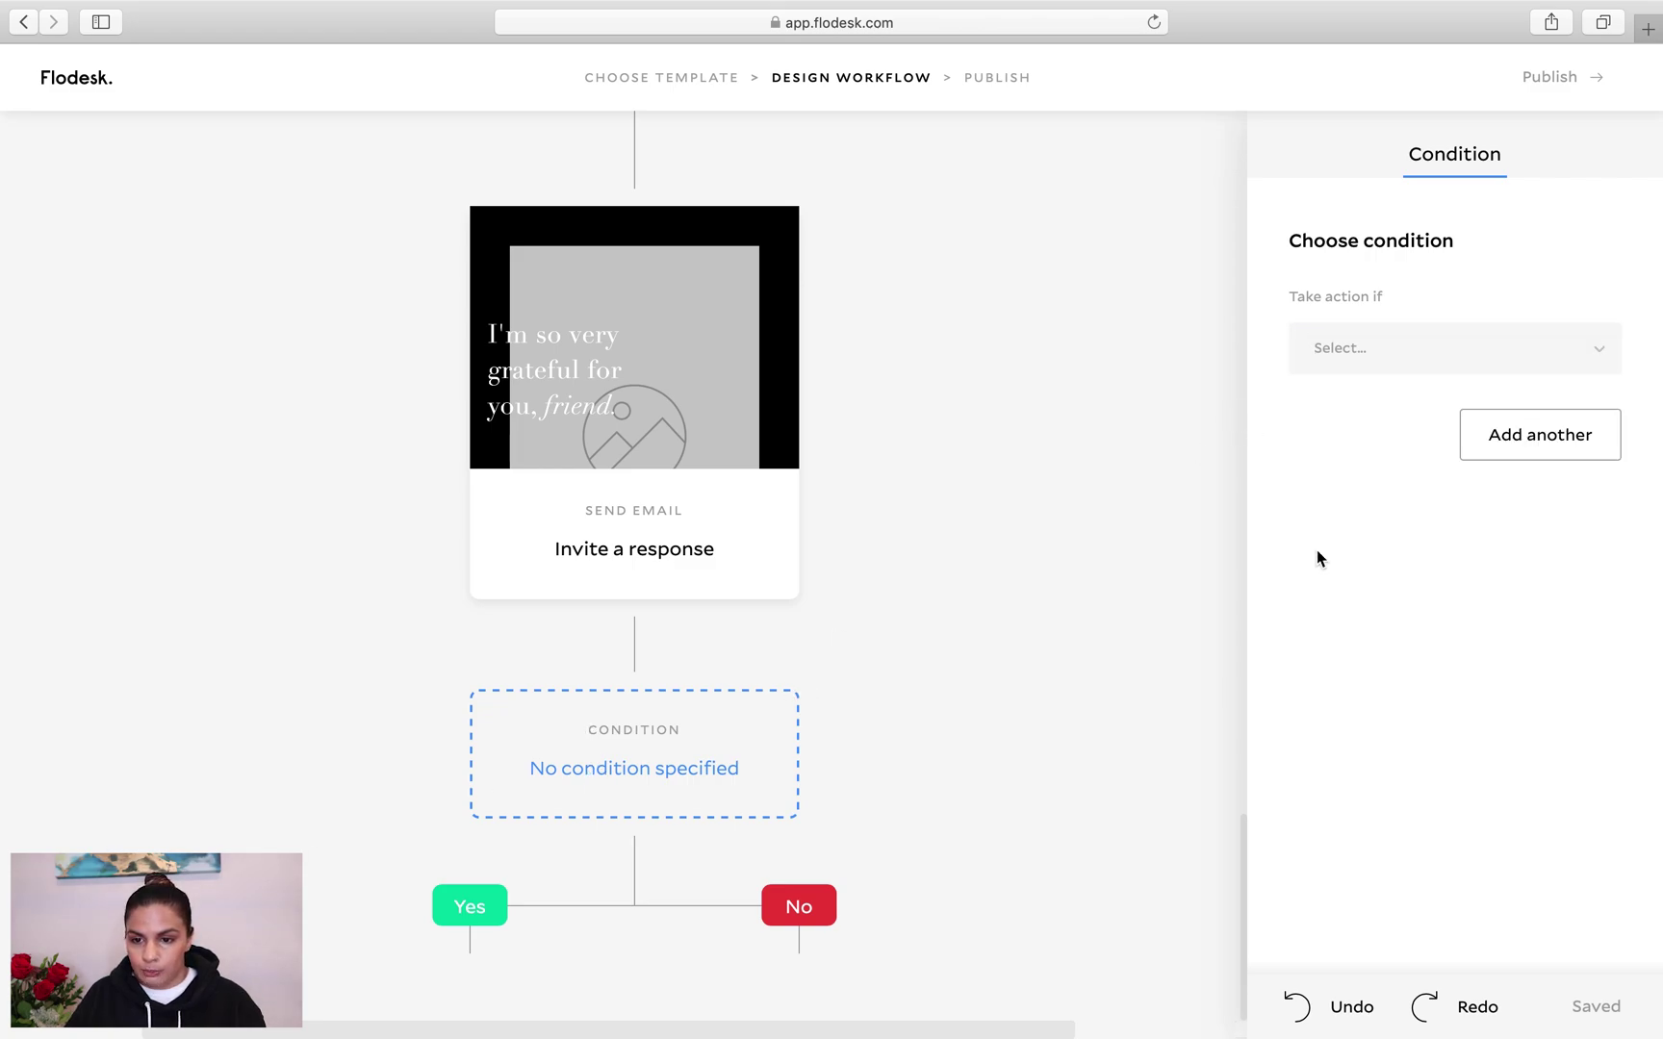
pyautogui.click(1423, 352)
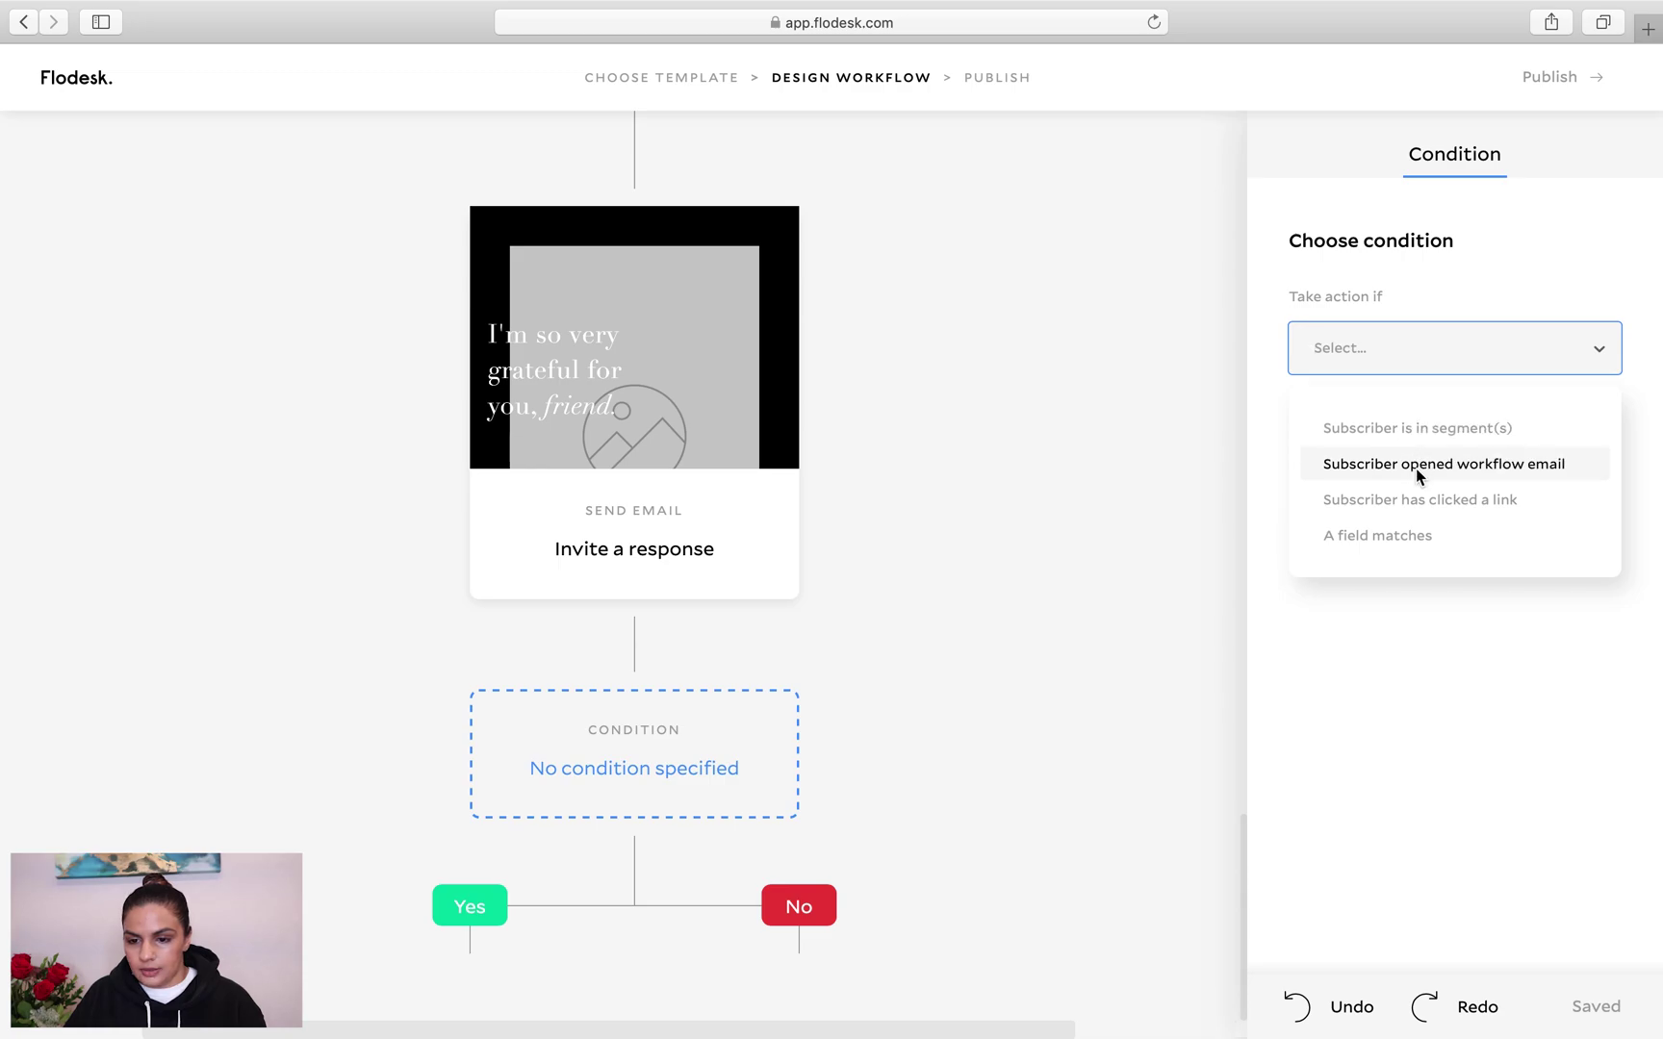
pyautogui.click(1412, 510)
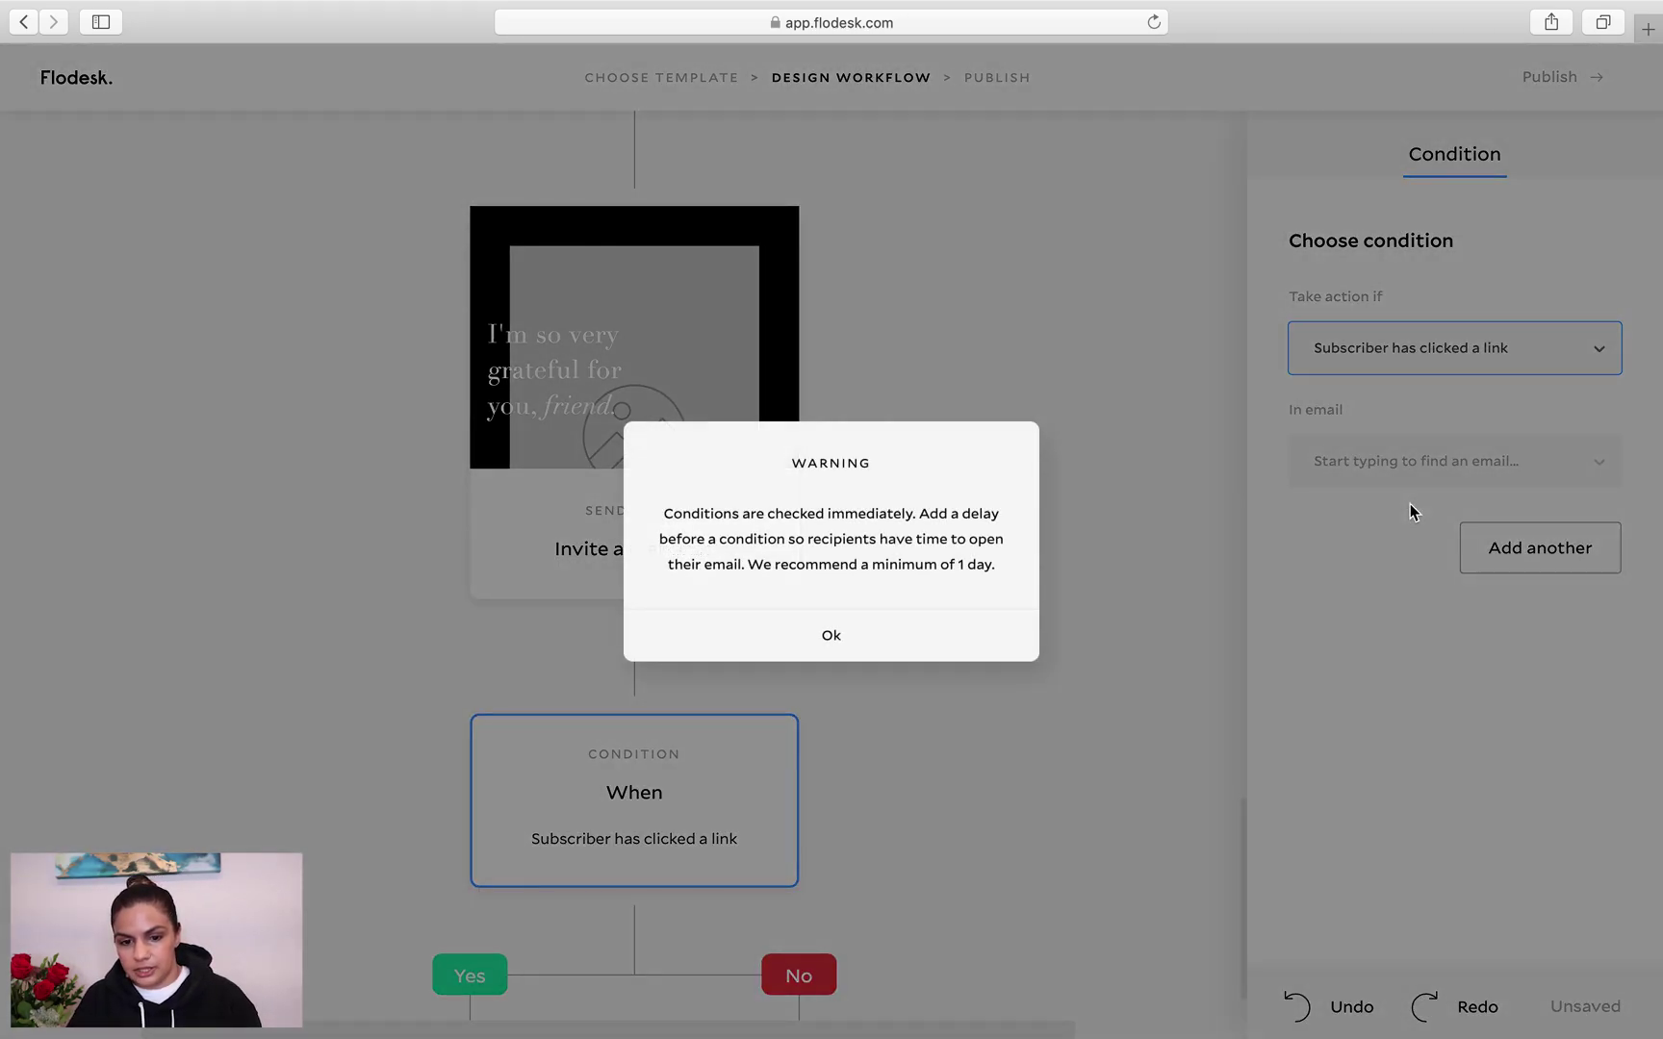
pyautogui.click(858, 643)
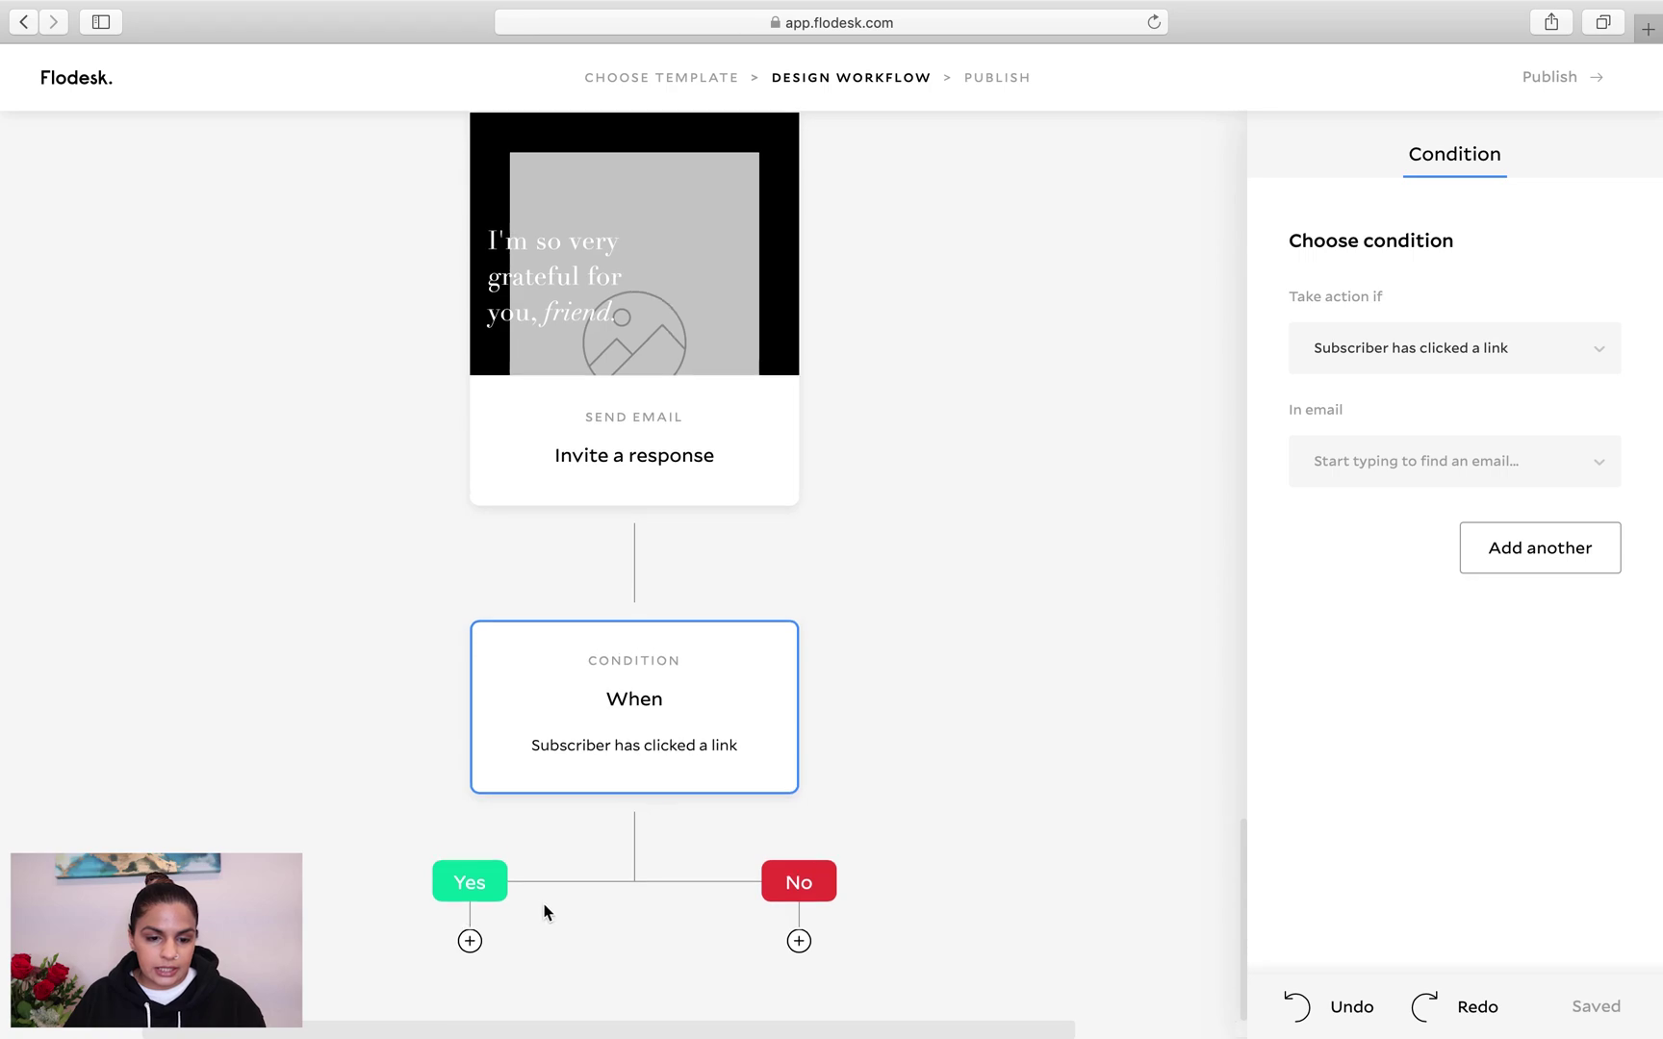
# Add an action step to this condition's Yes branch and choose "Add subscribers to segment(s)"
pyautogui.click(471, 930)
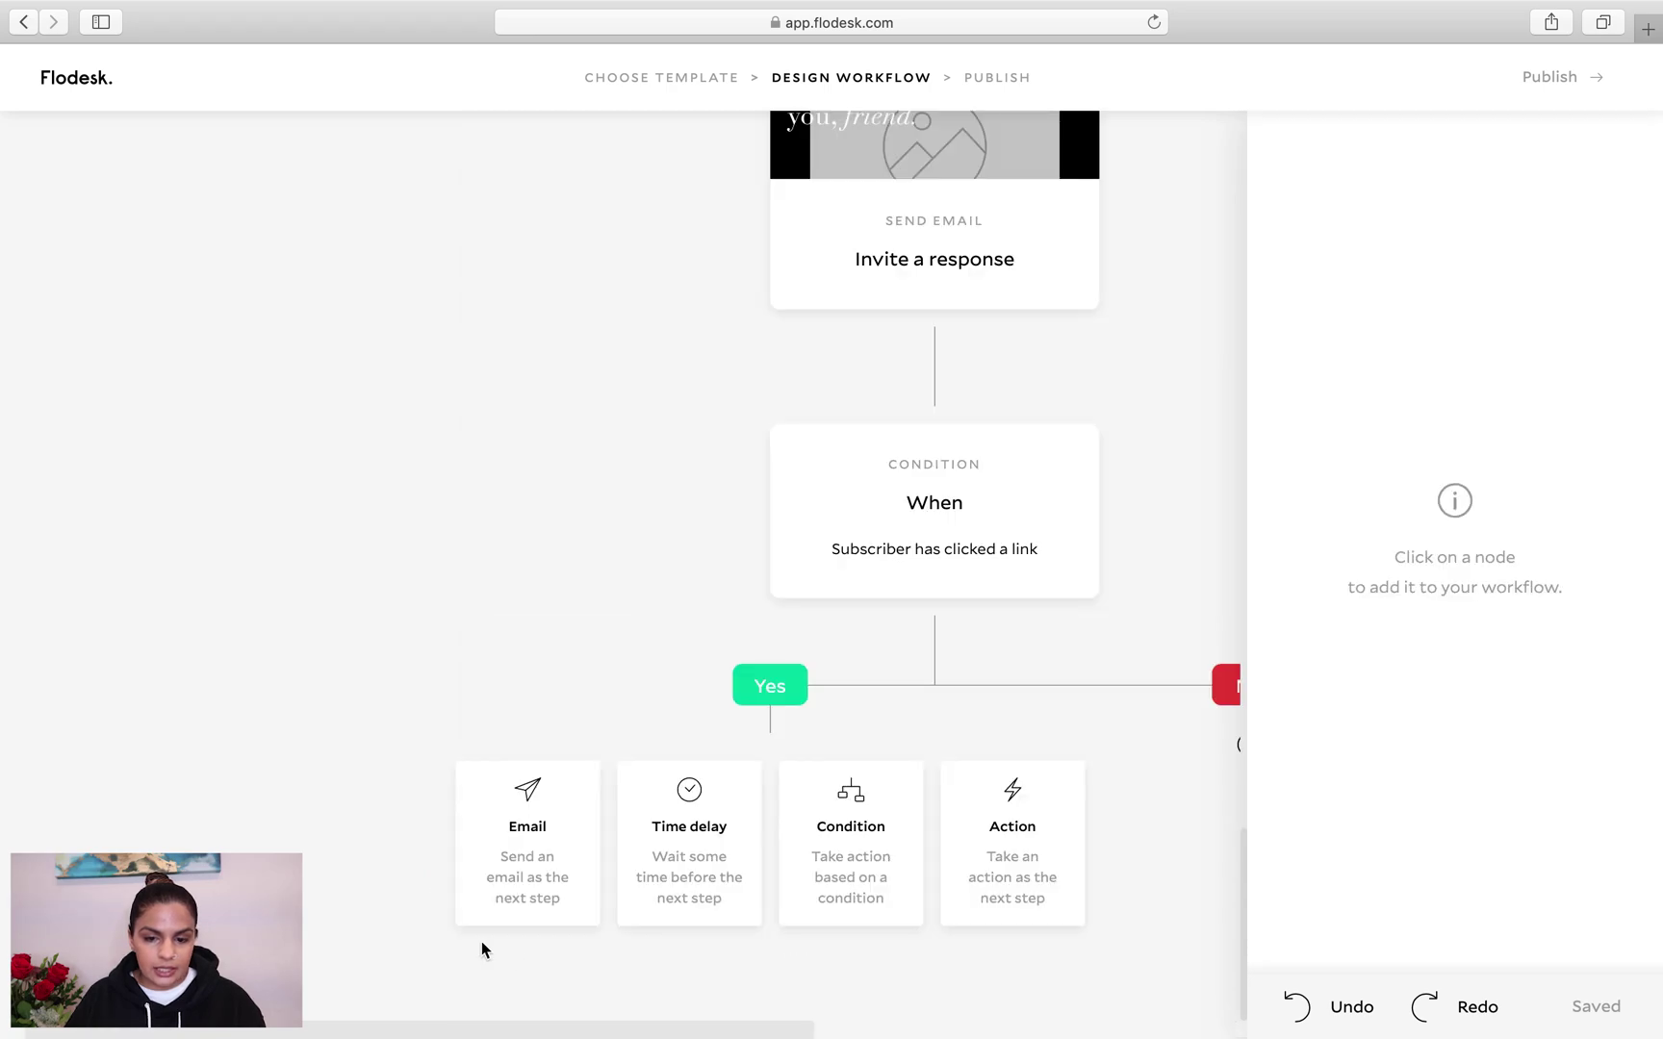
pyautogui.click(1037, 895)
pyautogui.click(1366, 356)
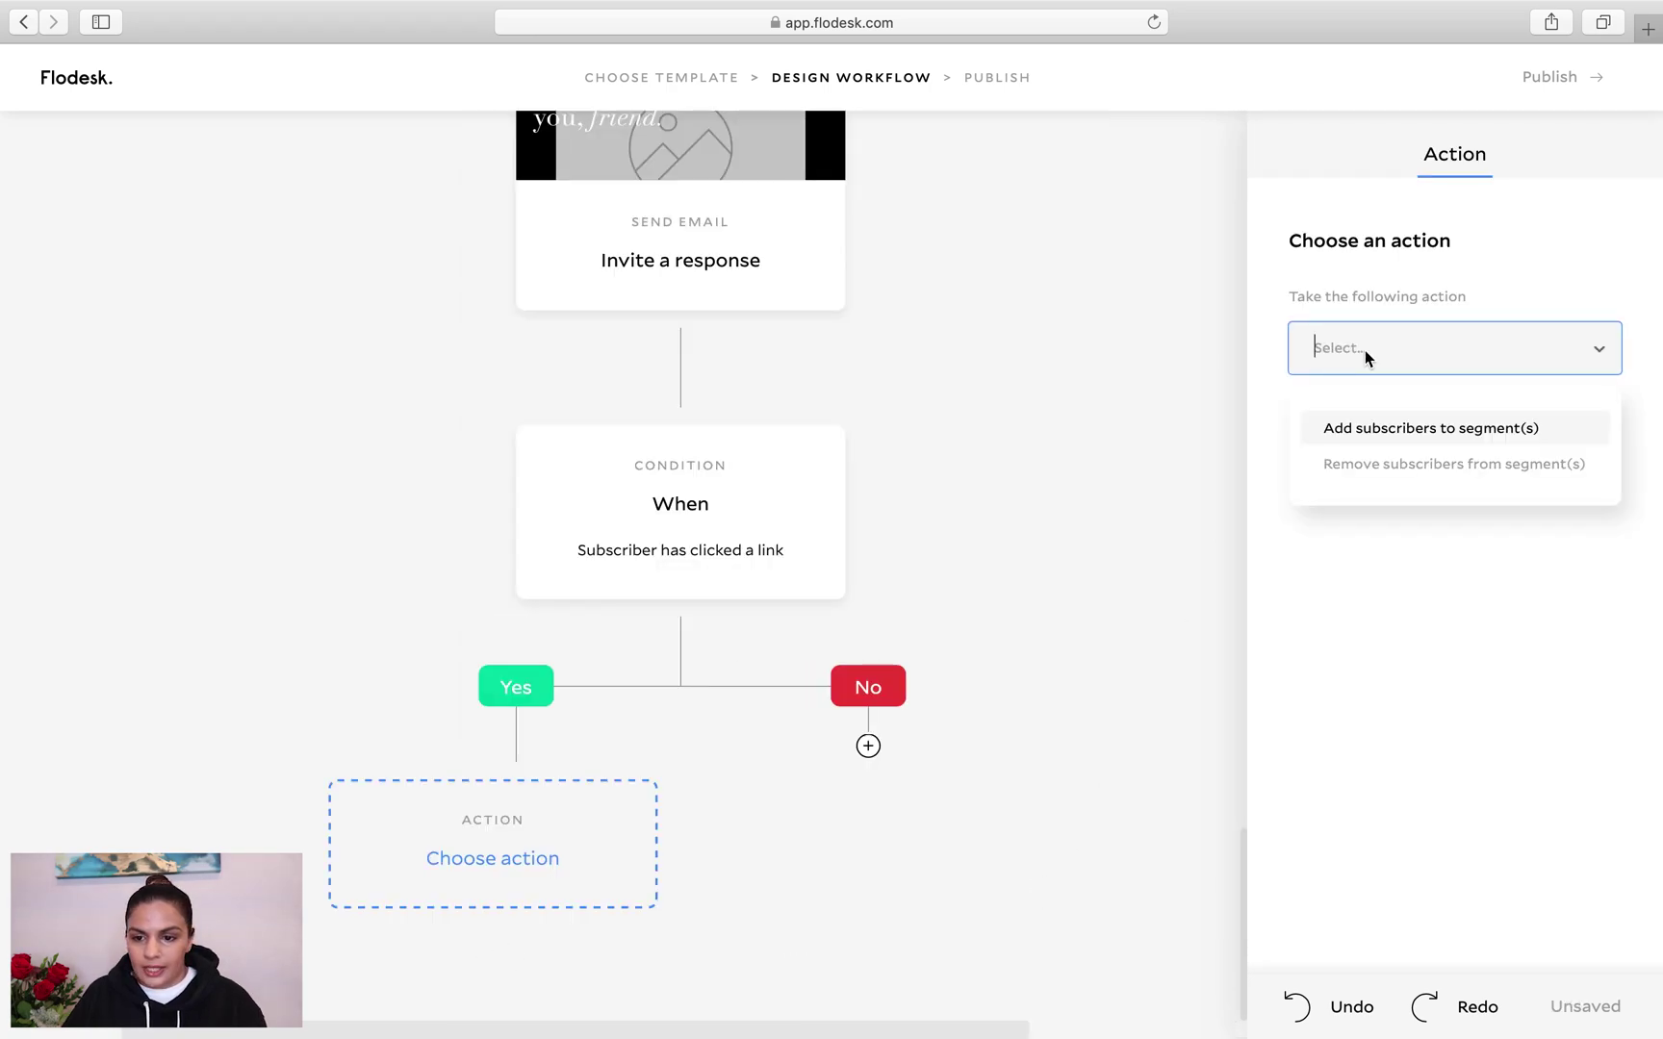
pyautogui.click(1379, 434)
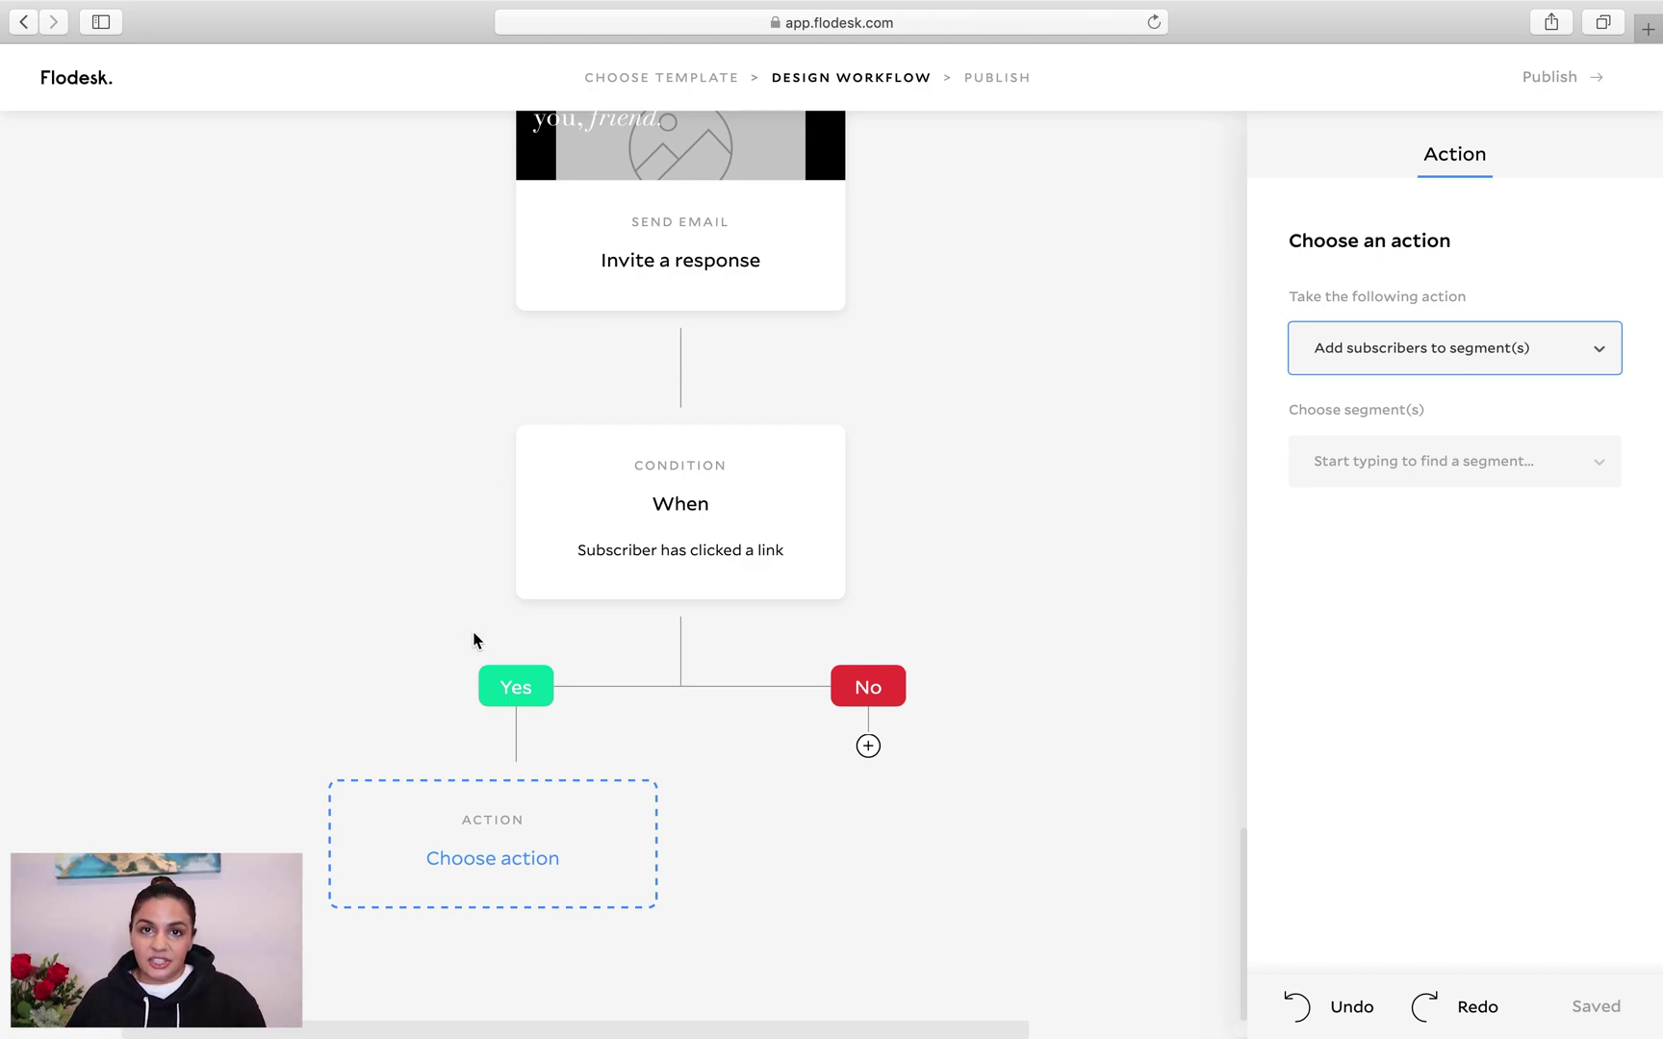
# Review the Yes and No branches of the clicked-link condition below the "About me" email
pyautogui.scroll(10, 474, 640)
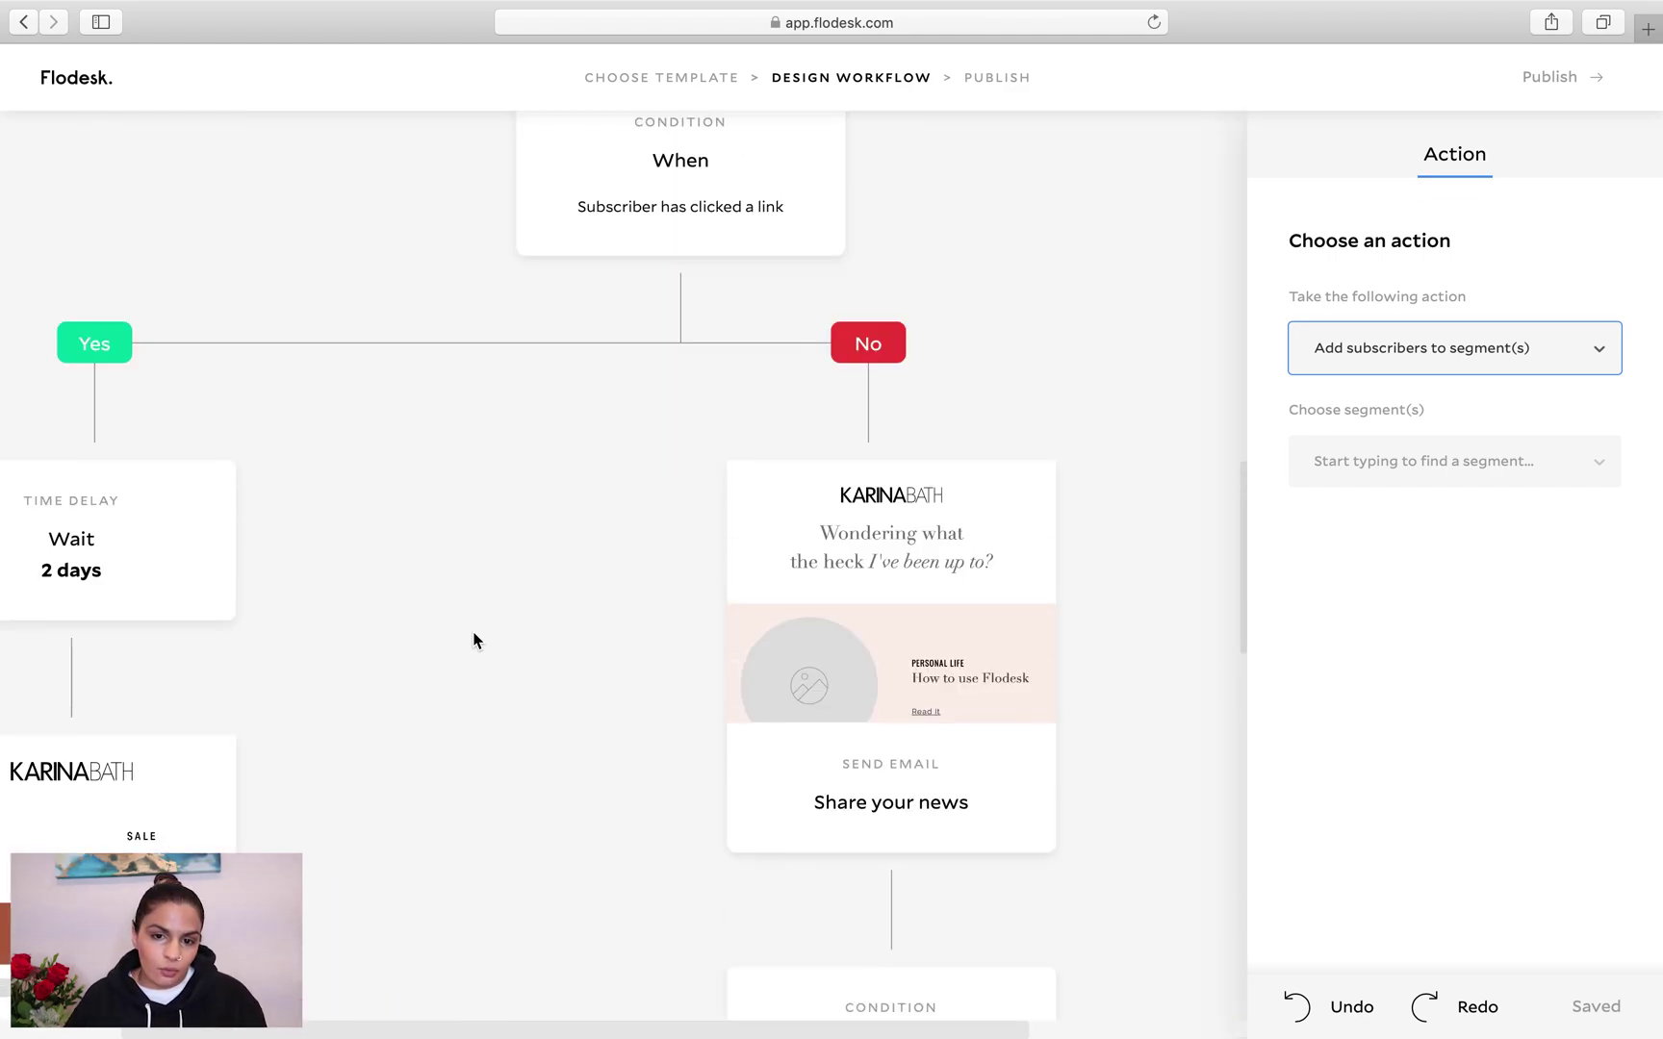
pyautogui.scroll(5, 474, 640)
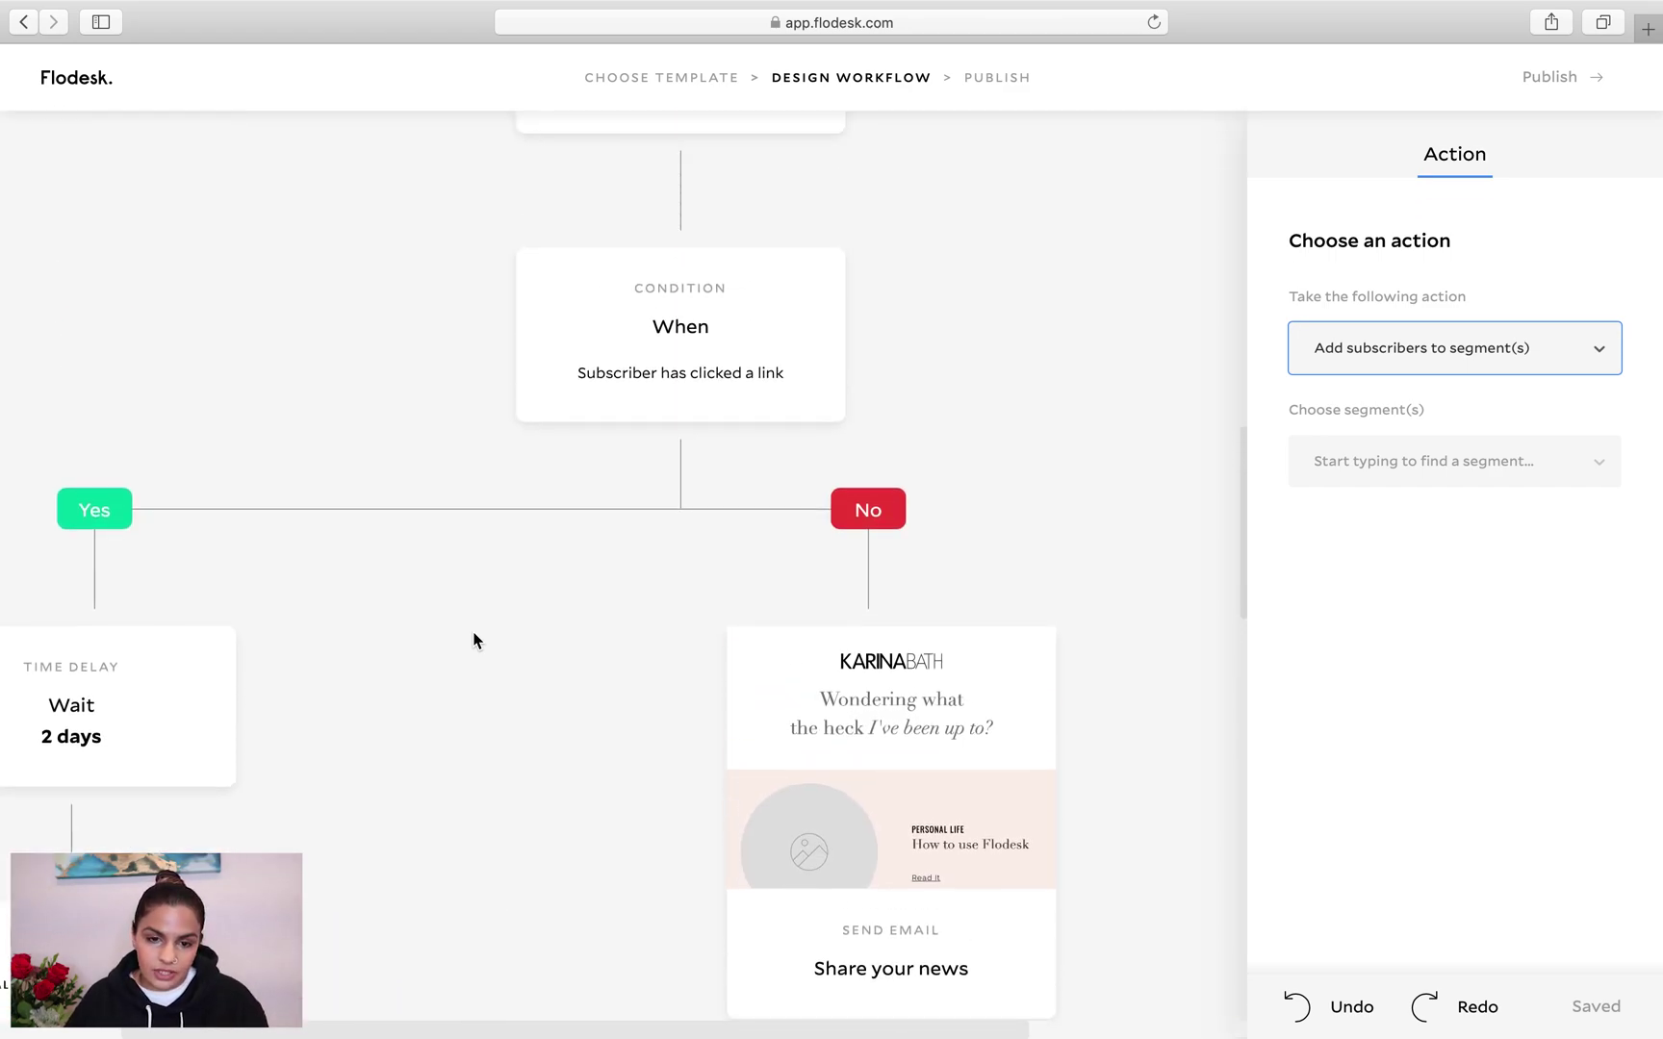
pyautogui.scroll(-12, 474, 640)
pyautogui.scroll(-10, 473, 640)
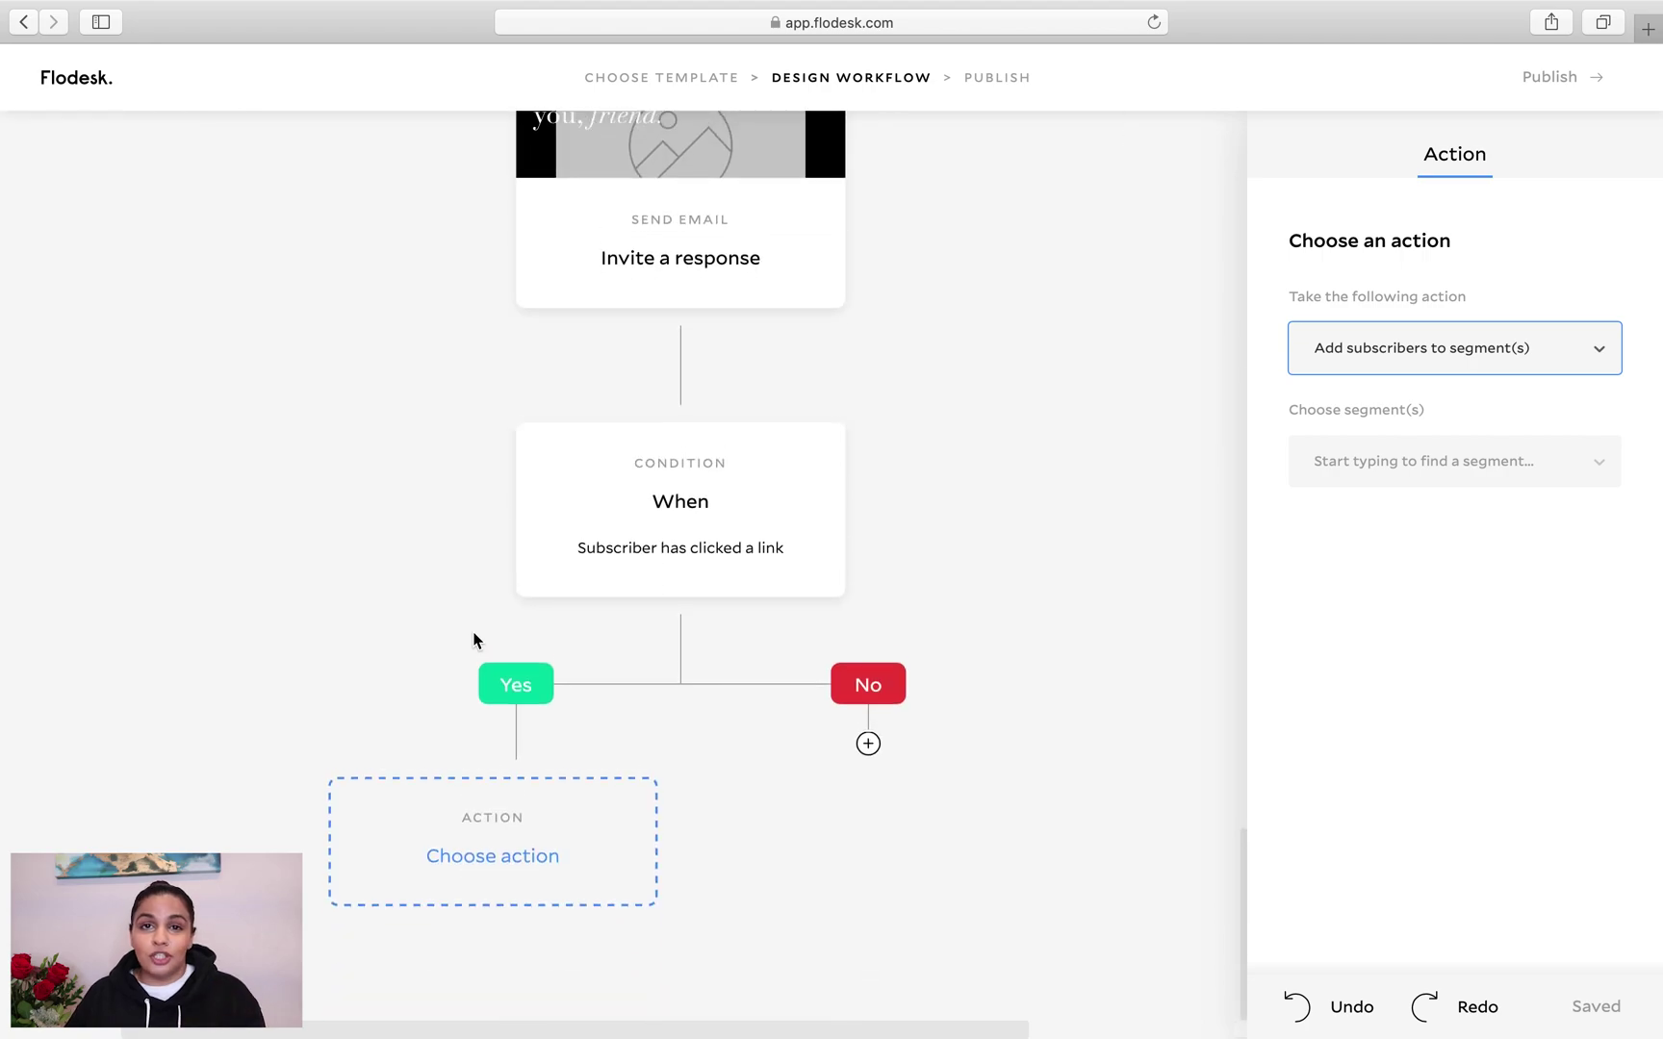
pyautogui.scroll(6, 473, 640)
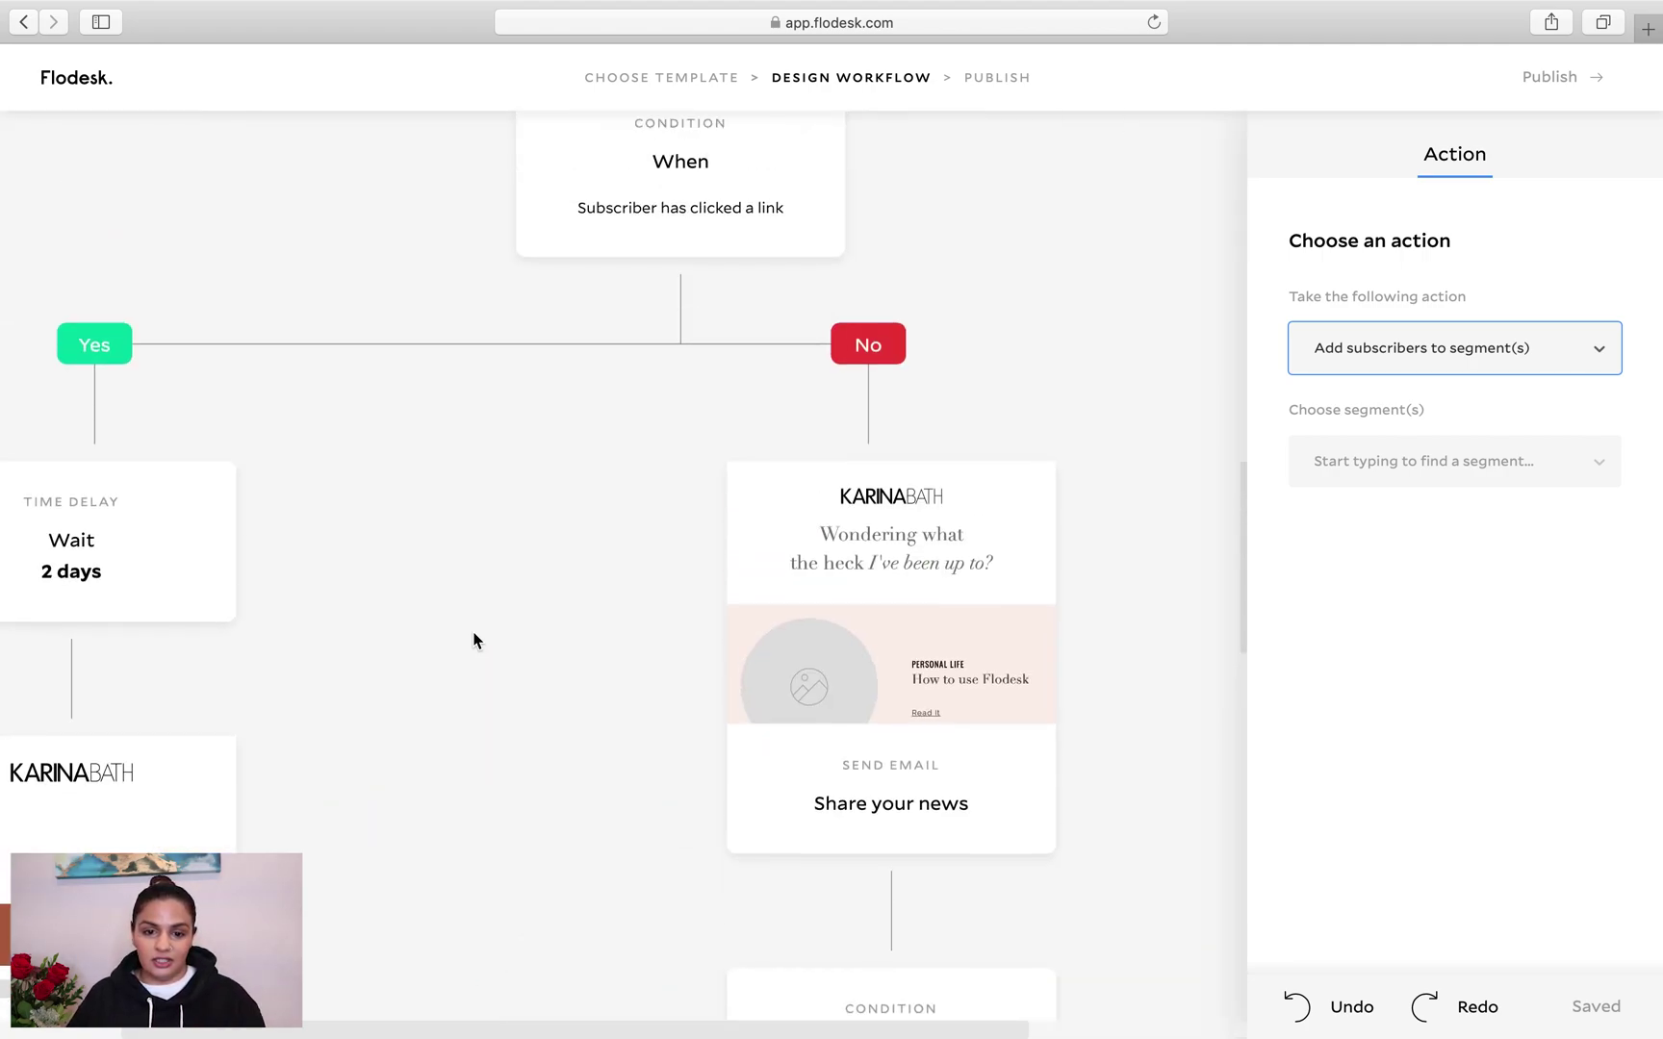
pyautogui.scroll(2, 474, 640)
pyautogui.hscroll(-4, 474, 640)
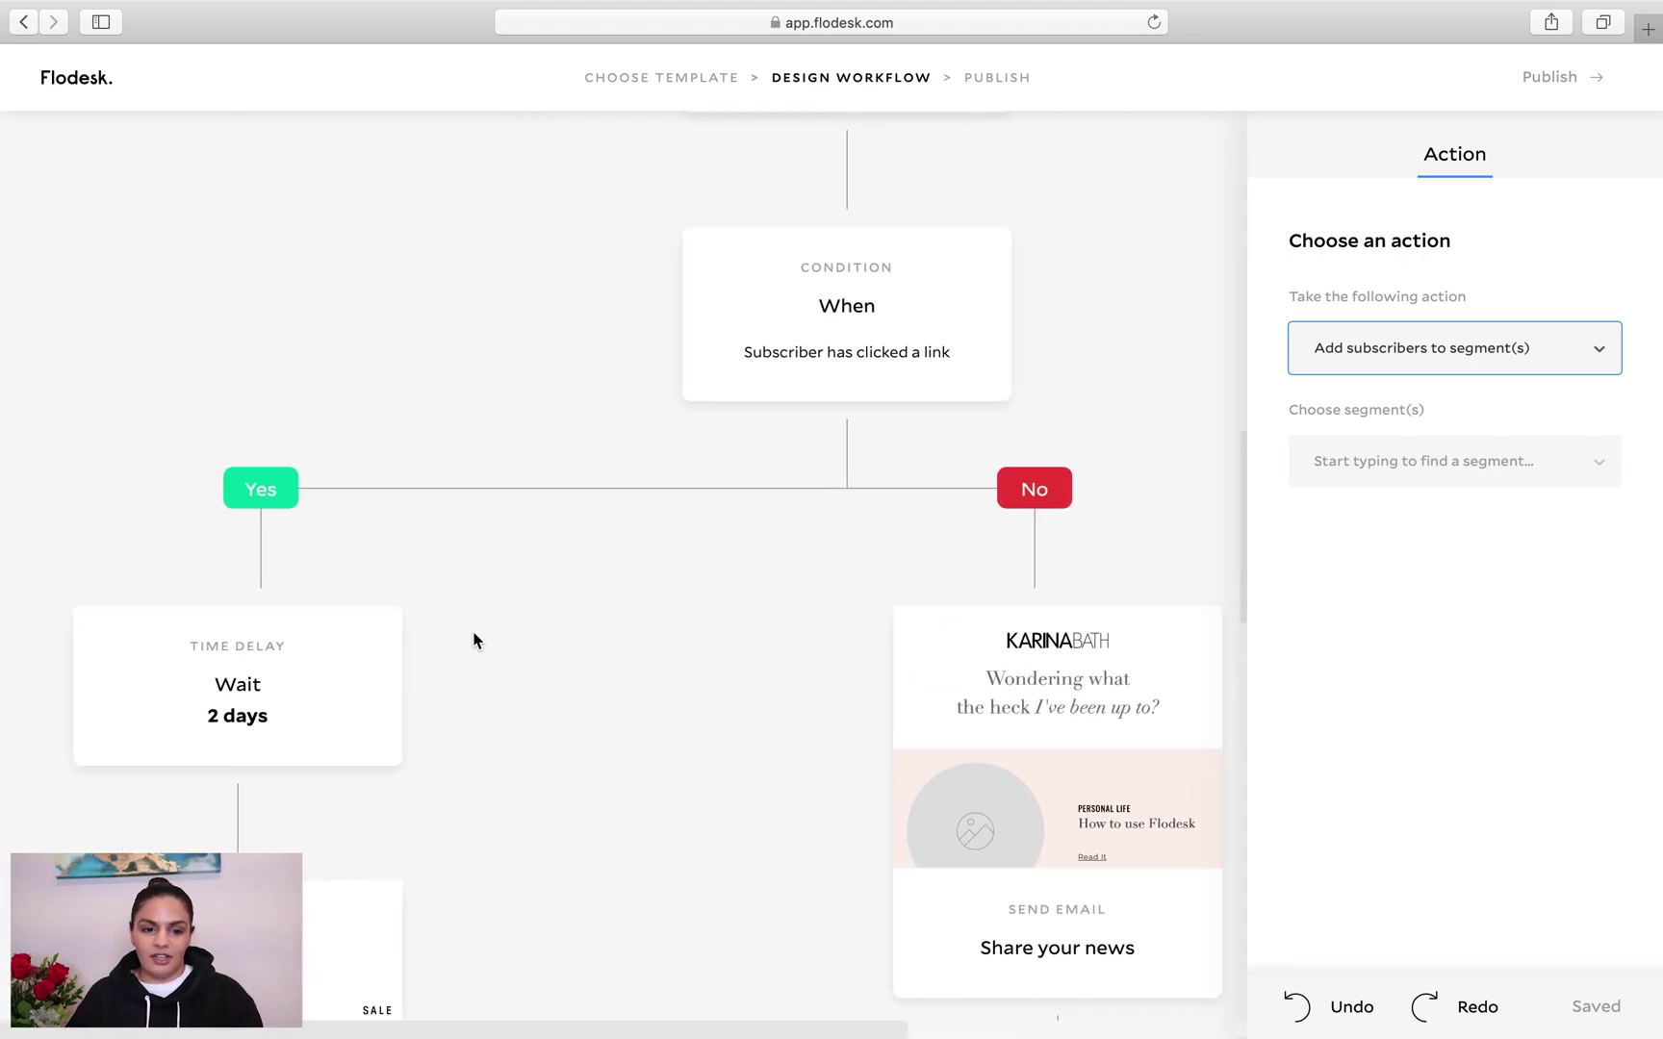
pyautogui.scroll(5, 473, 640)
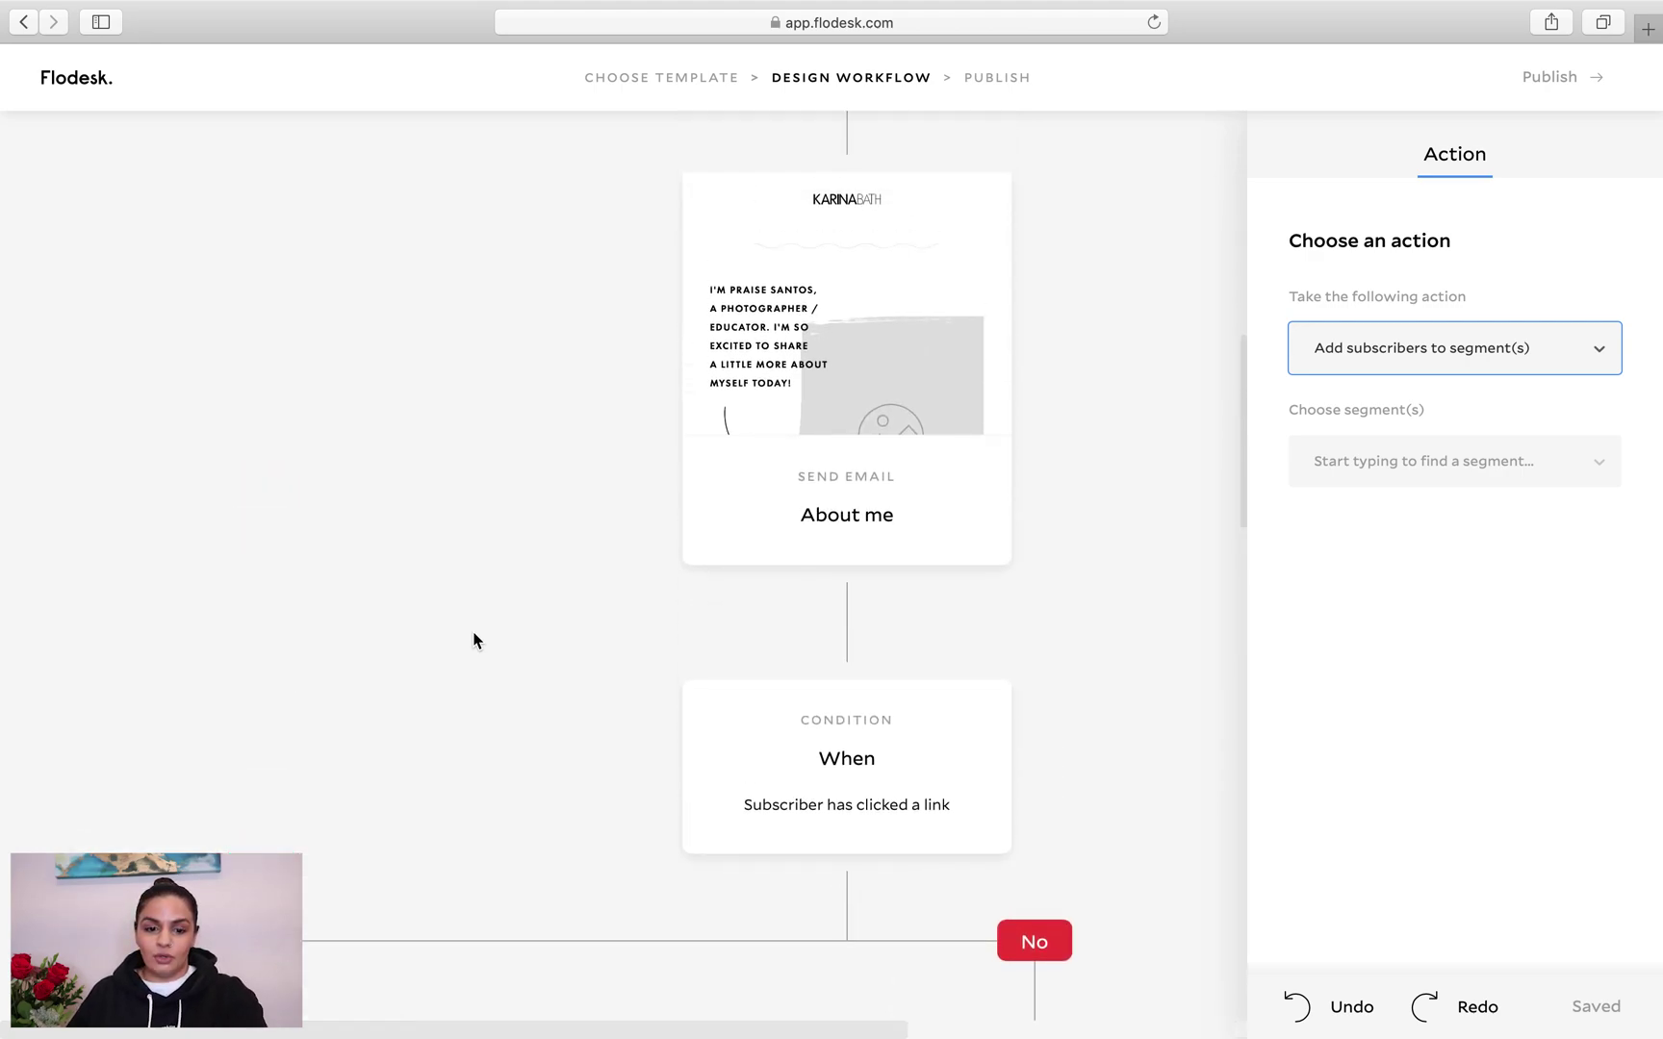
pyautogui.scroll(-6, 474, 640)
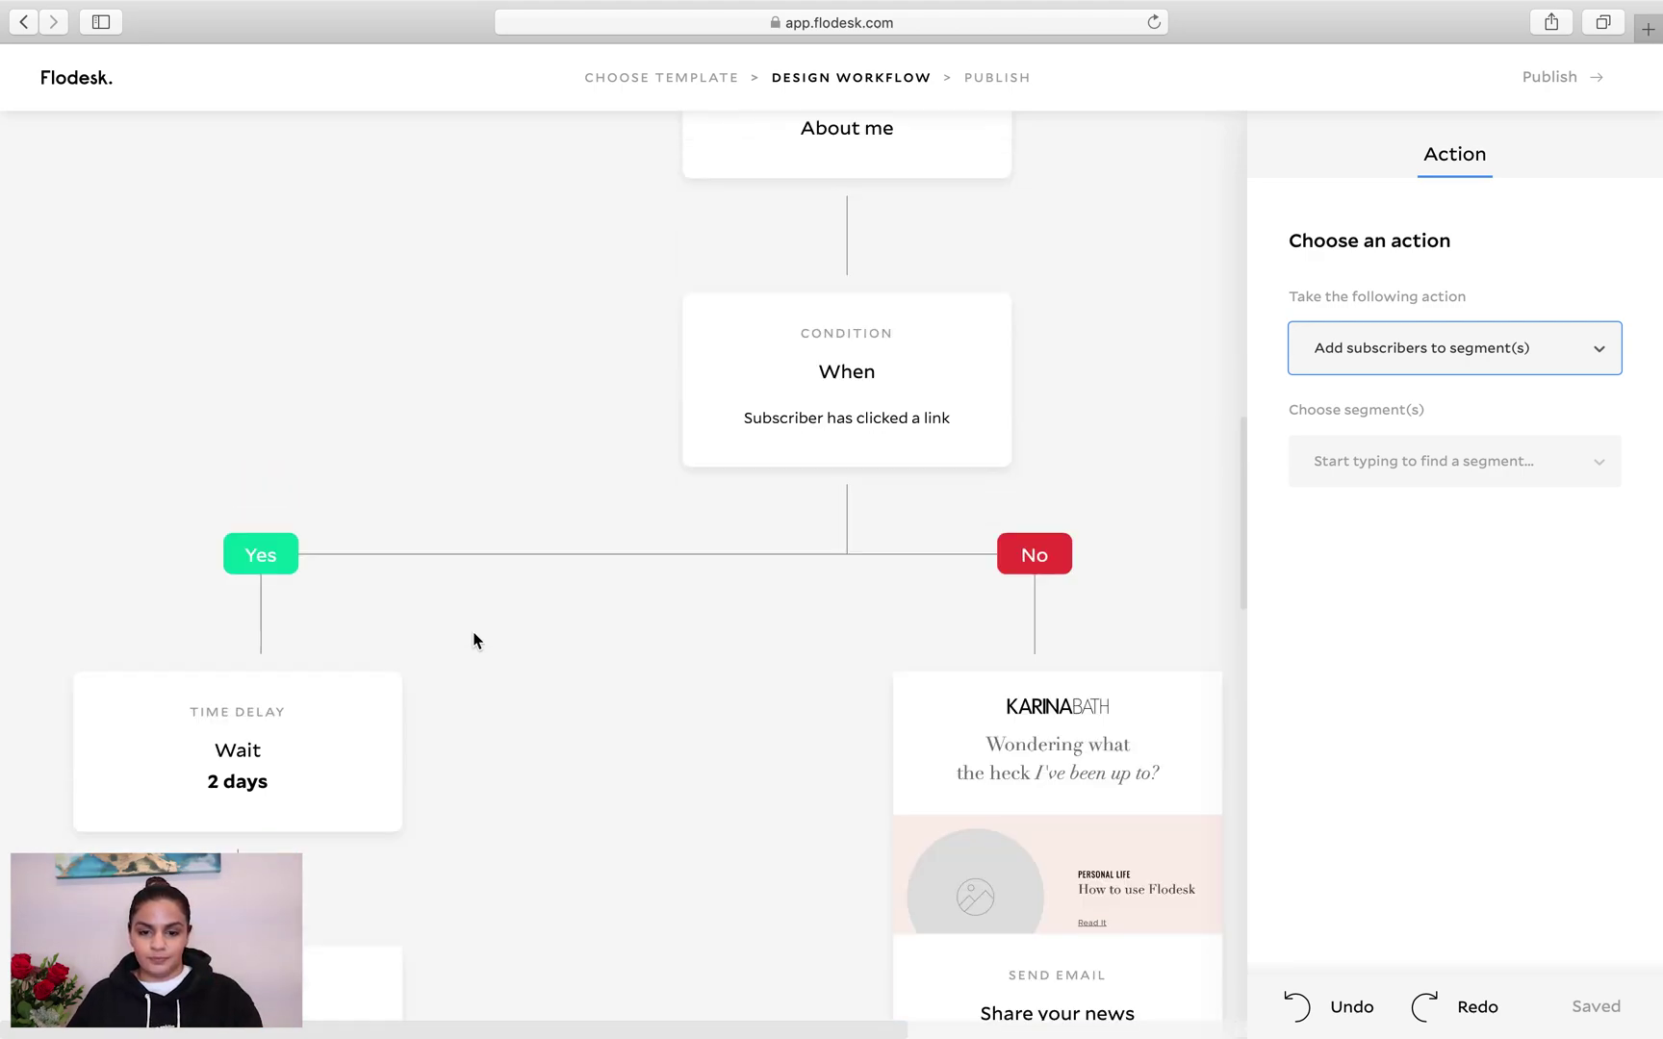
pyautogui.scroll(-1, 473, 640)
pyautogui.scroll(-5, 473, 640)
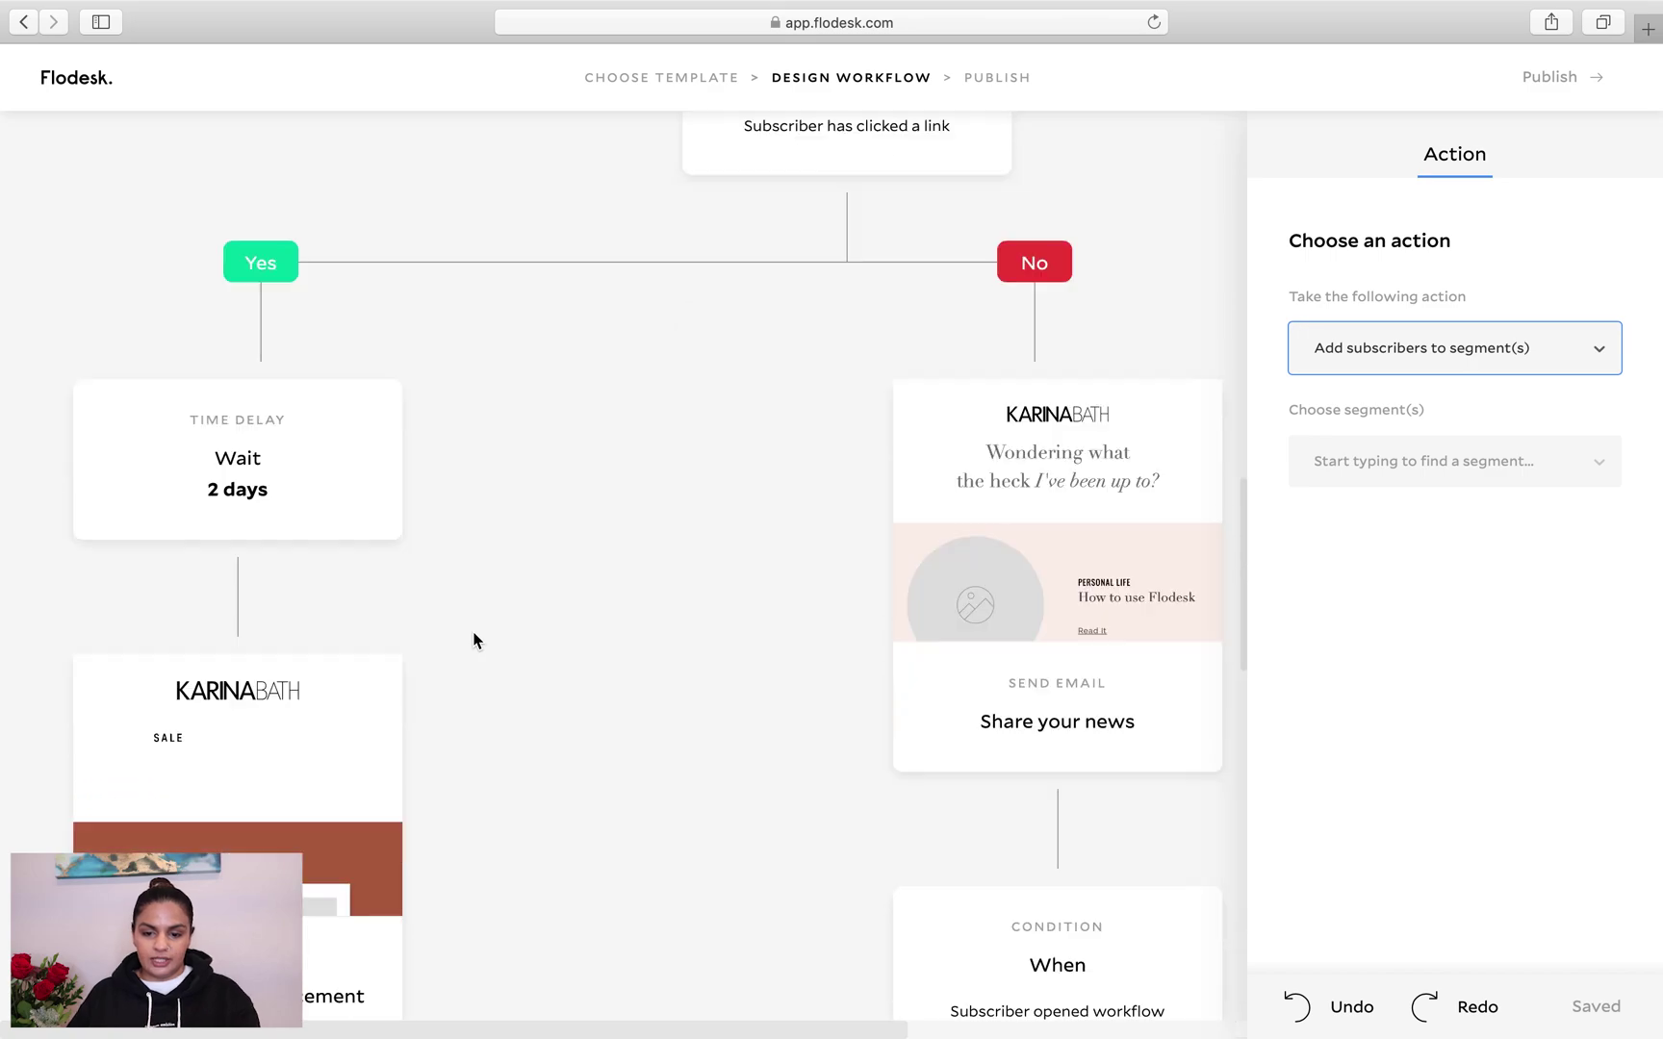
pyautogui.scroll(5, 473, 640)
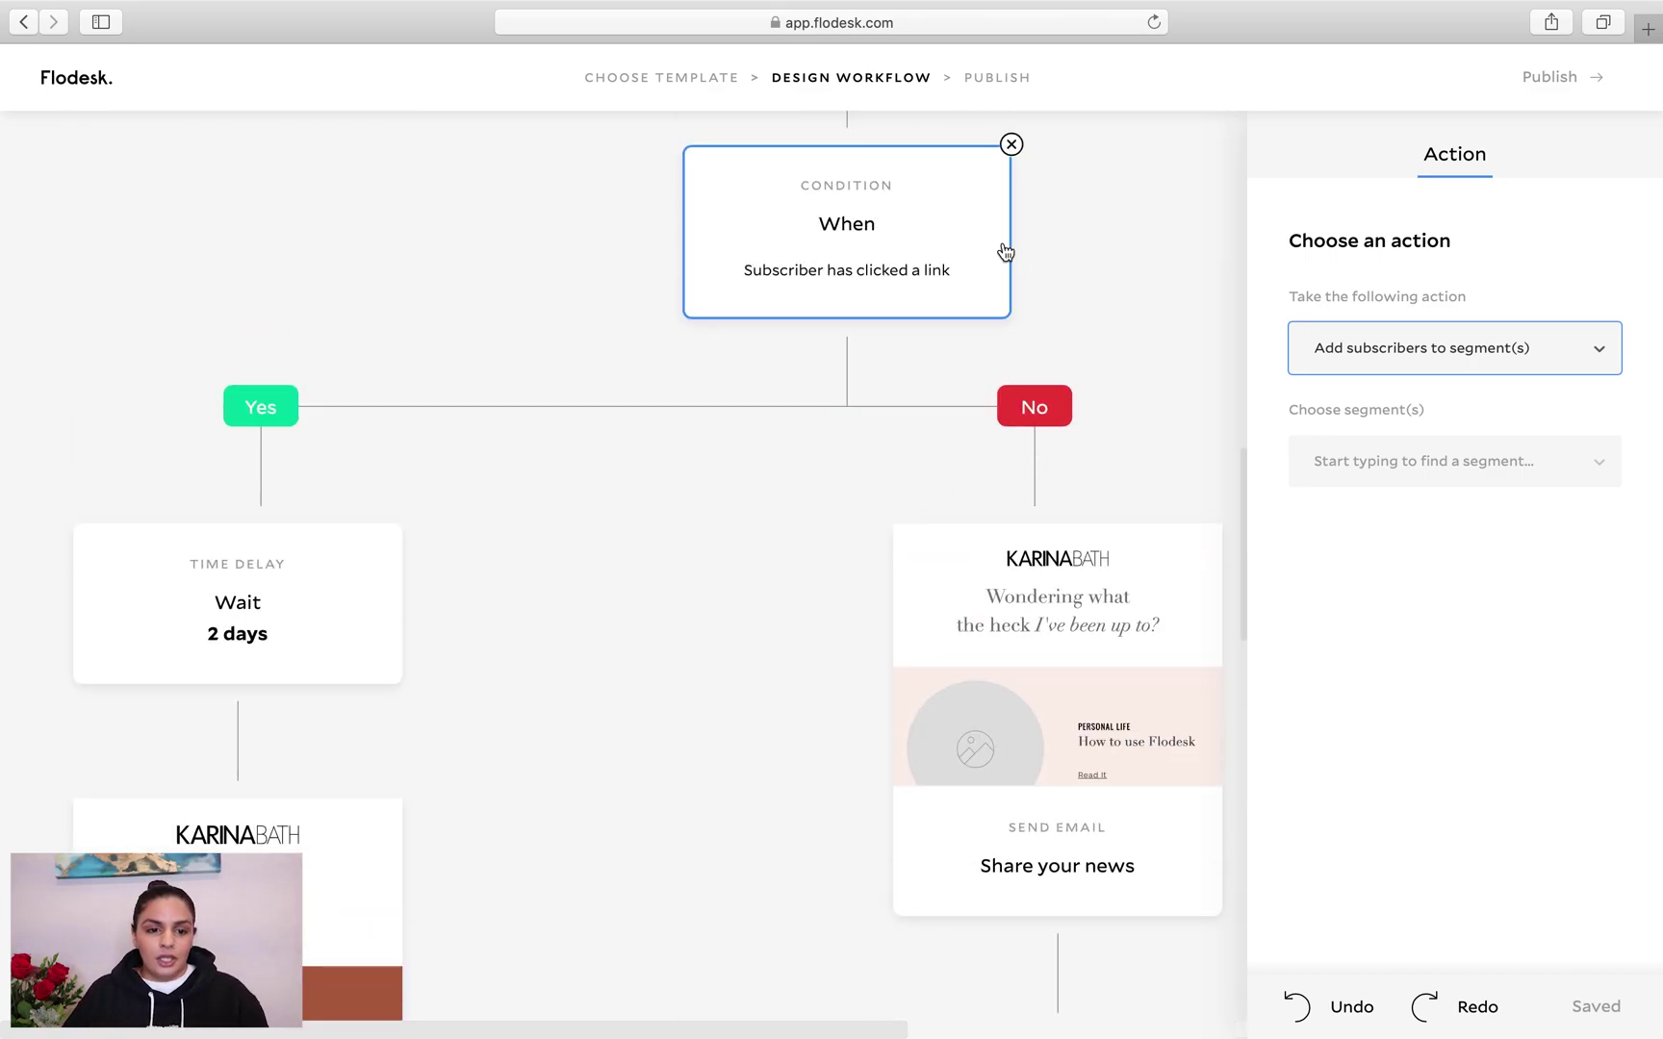
pyautogui.scroll(-8, 222, 683)
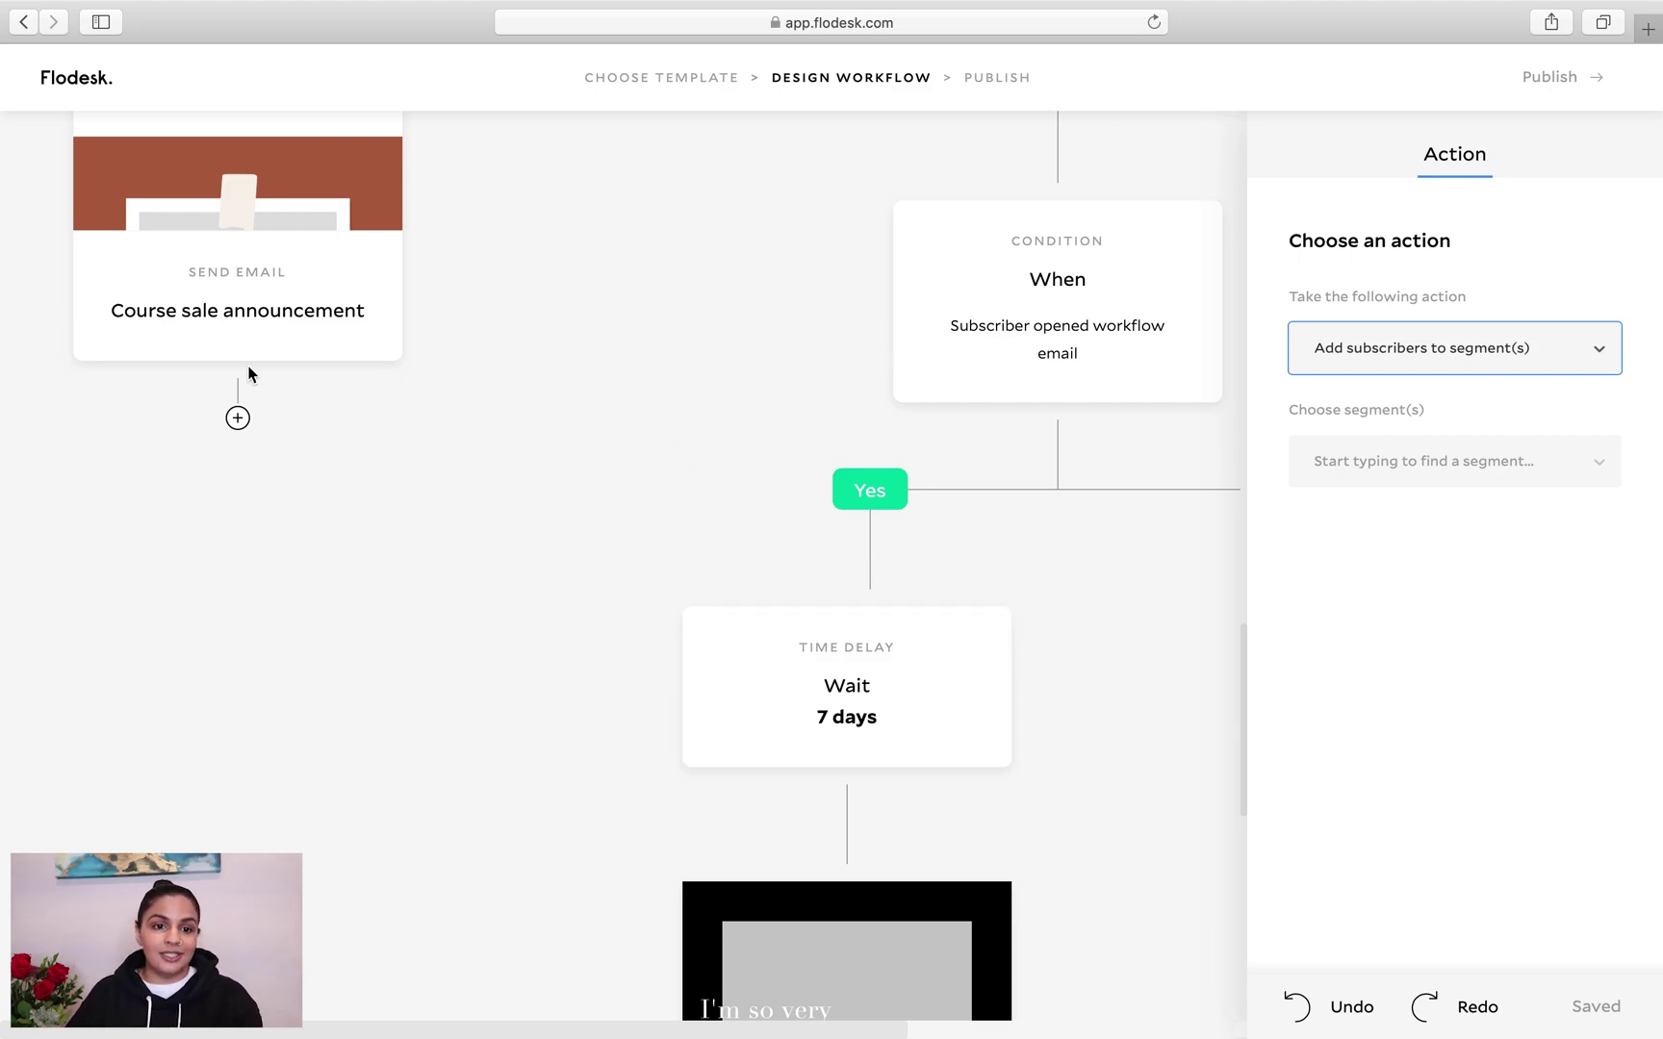
pyautogui.scroll(5, 327, 334)
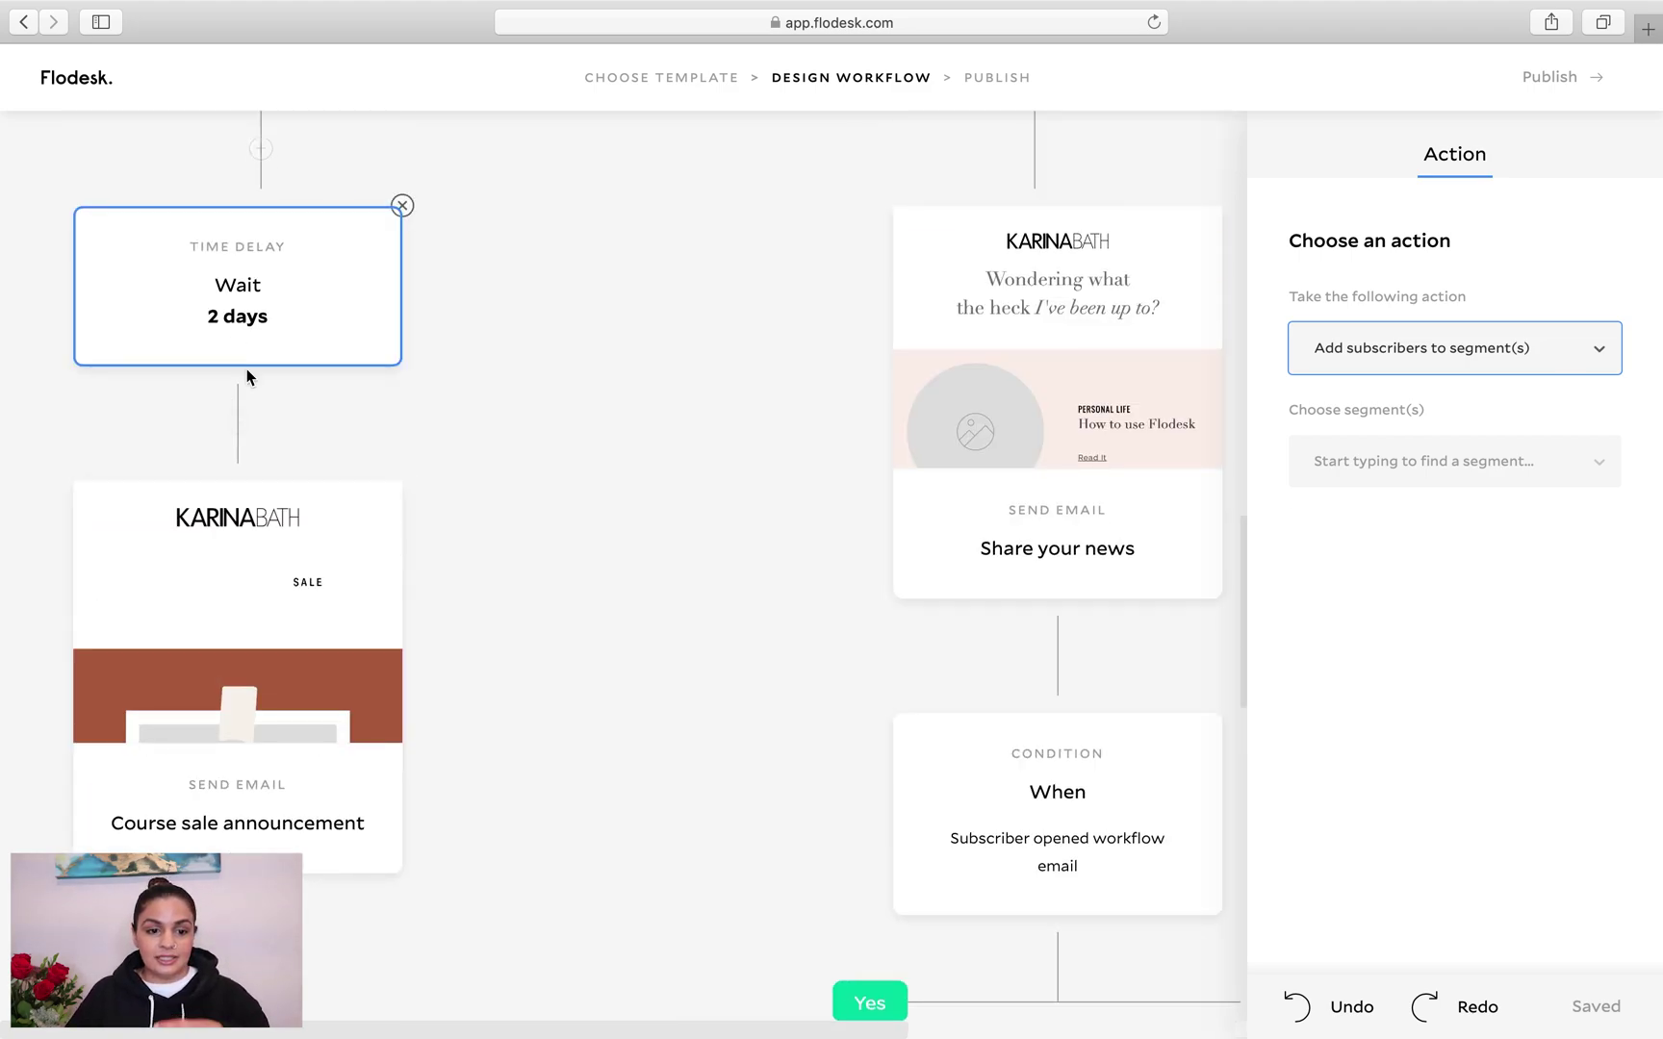
# Add a condition below the "Course sale announcement" email, set it to "Subscriber opened workflow email" and dismiss the warning
pyautogui.scroll(-3, 231, 674)
pyautogui.click(236, 699)
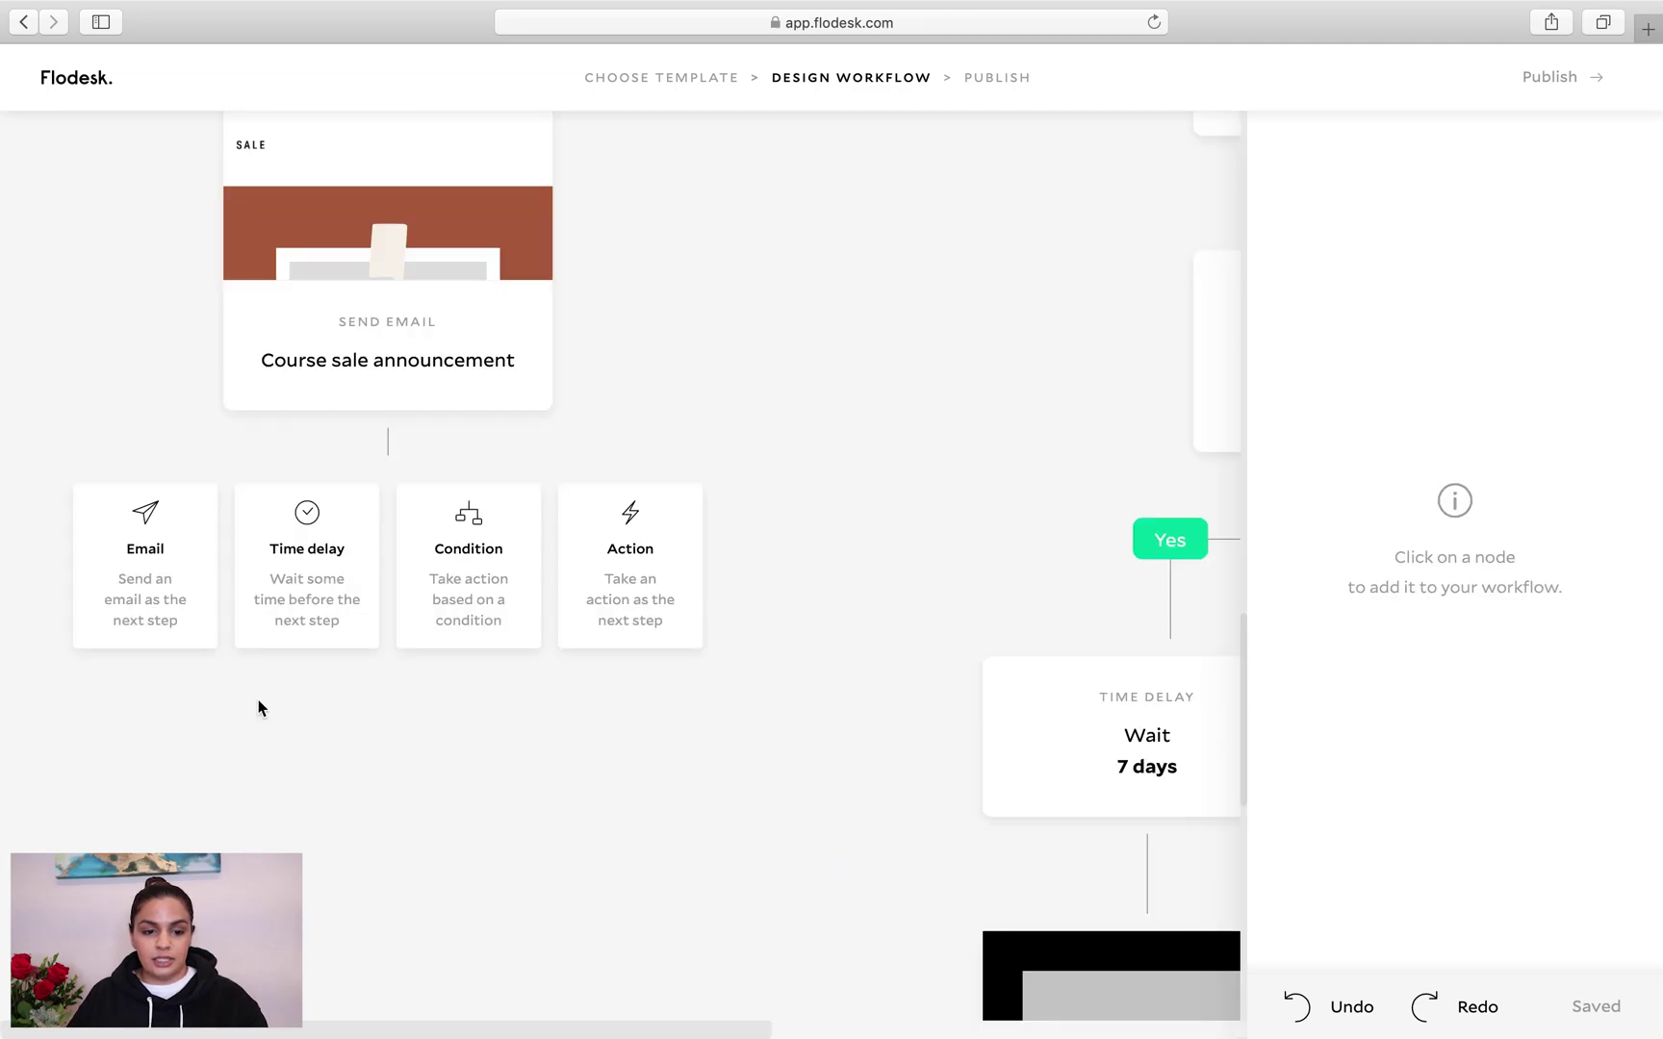
pyautogui.click(483, 623)
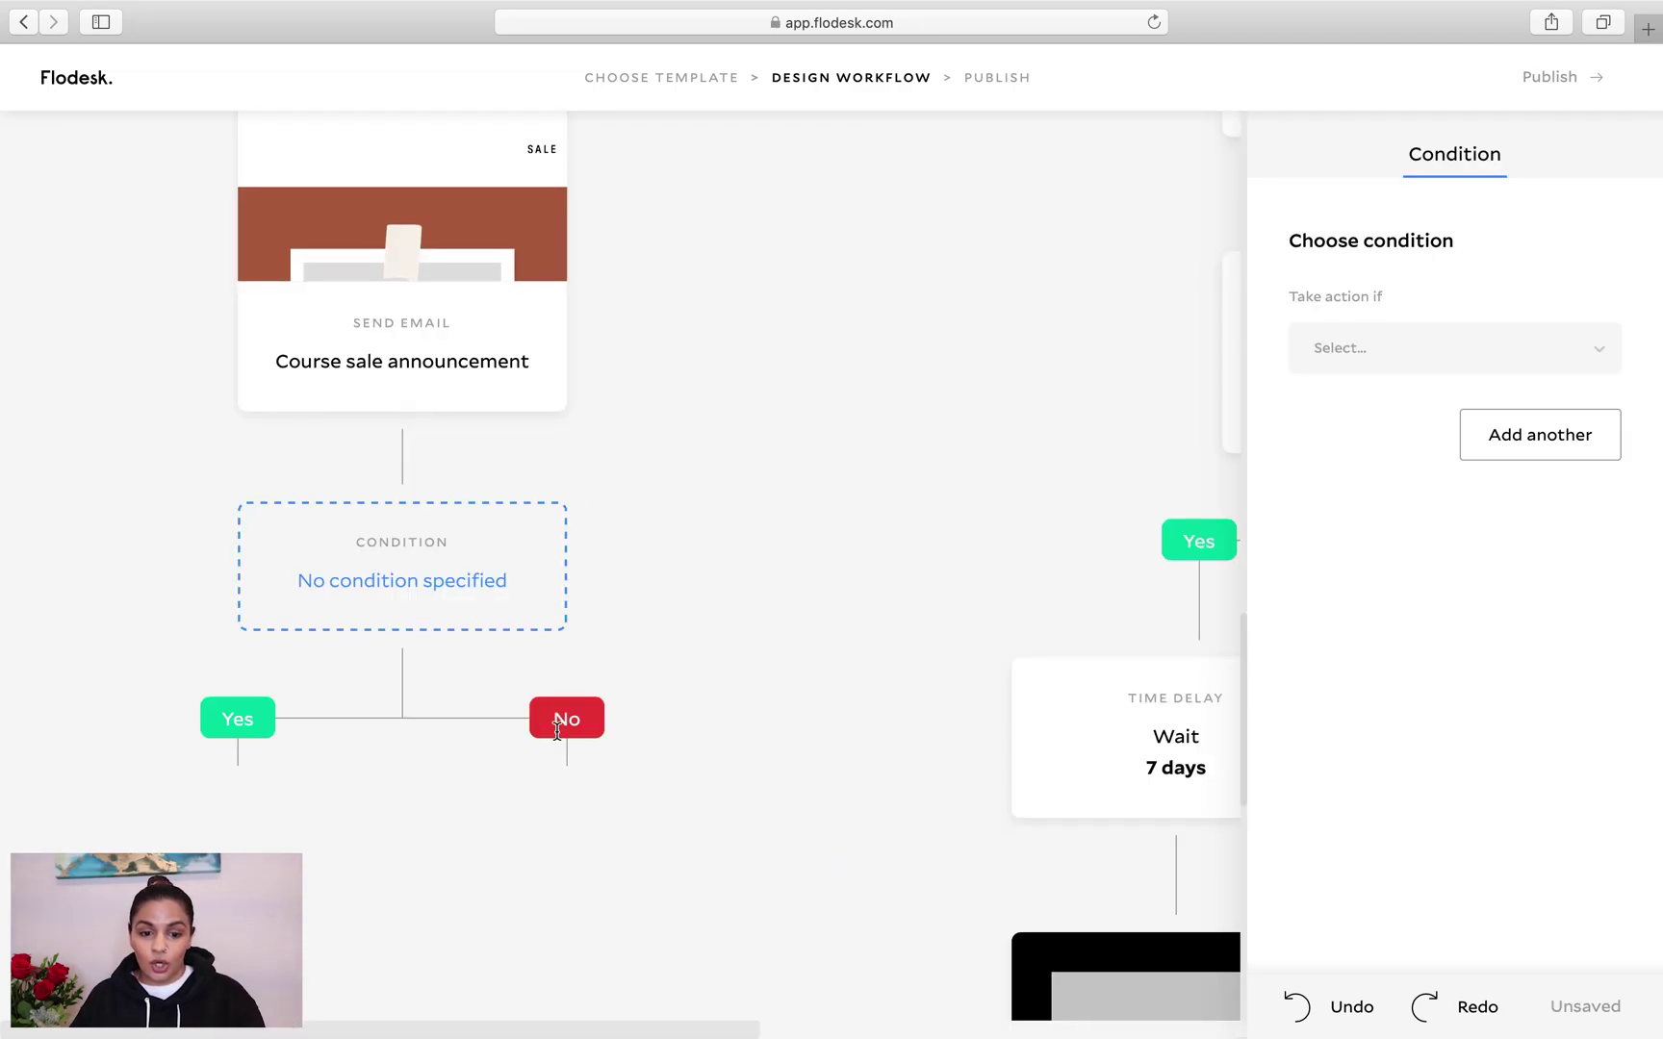
pyautogui.click(1430, 358)
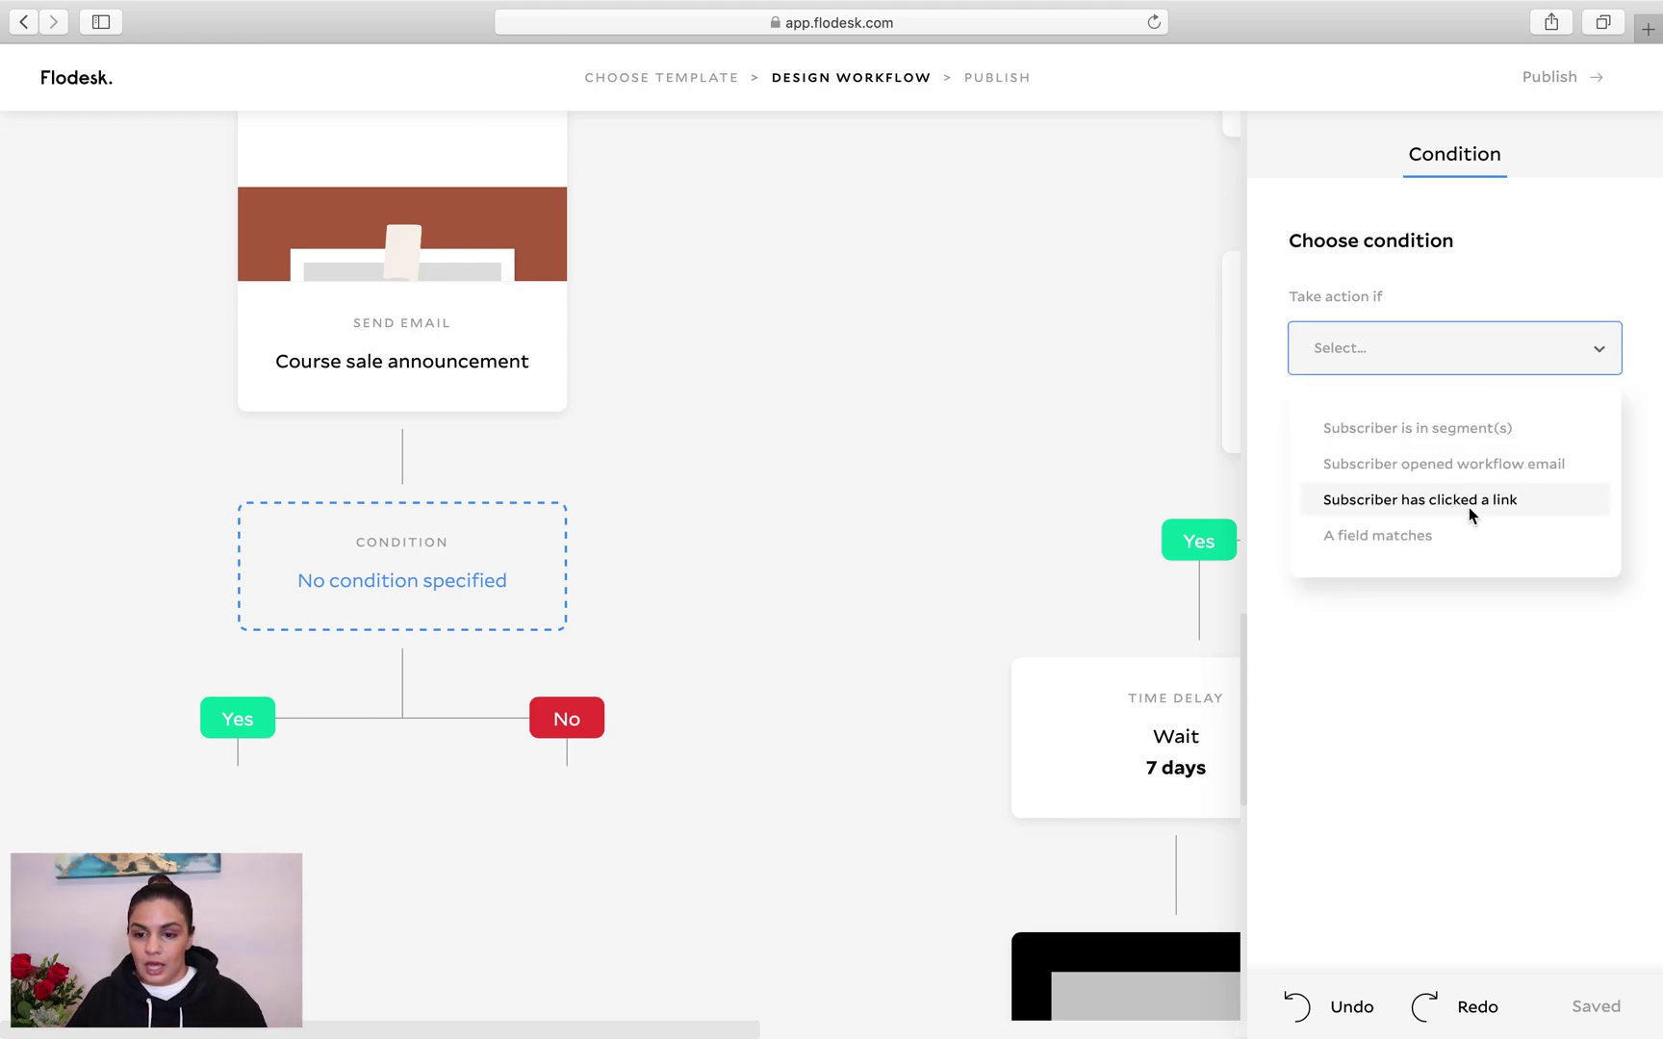
pyautogui.click(1399, 465)
pyautogui.click(891, 642)
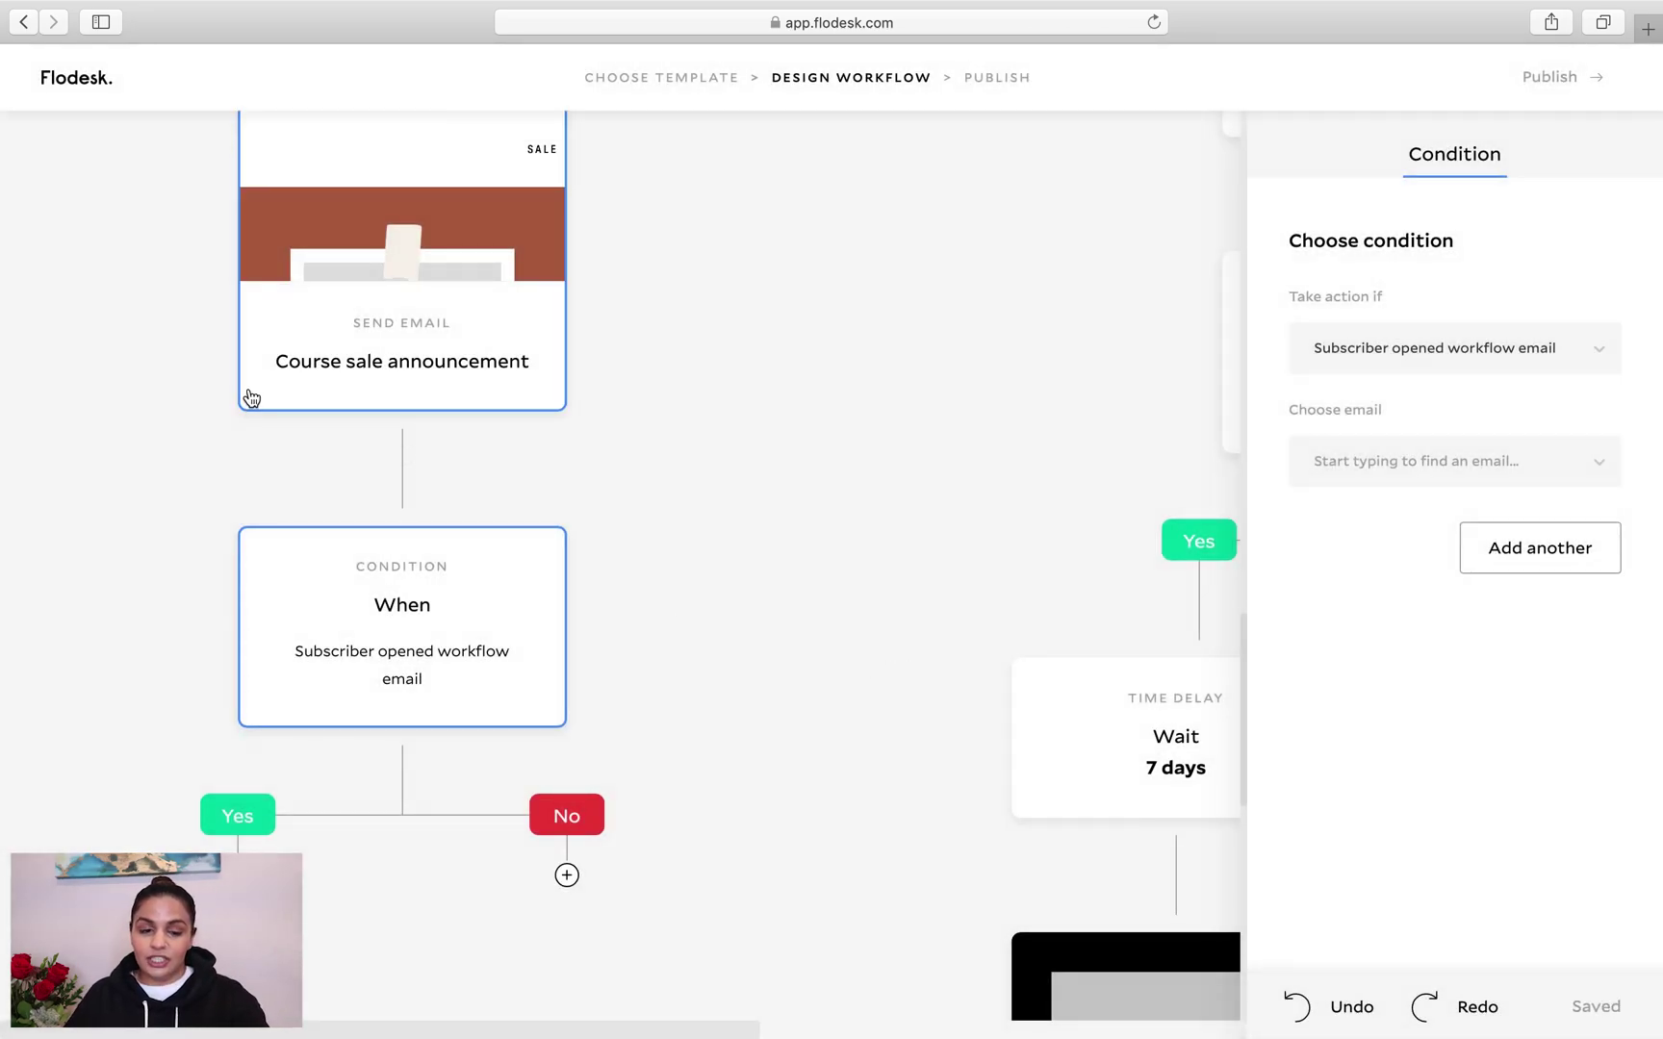
# Examine the whole workflow, from the last branches up to the trigger and back to the clicked-link condition below "About me"
pyautogui.scroll(-2, 598, 878)
pyautogui.scroll(-3, 598, 870)
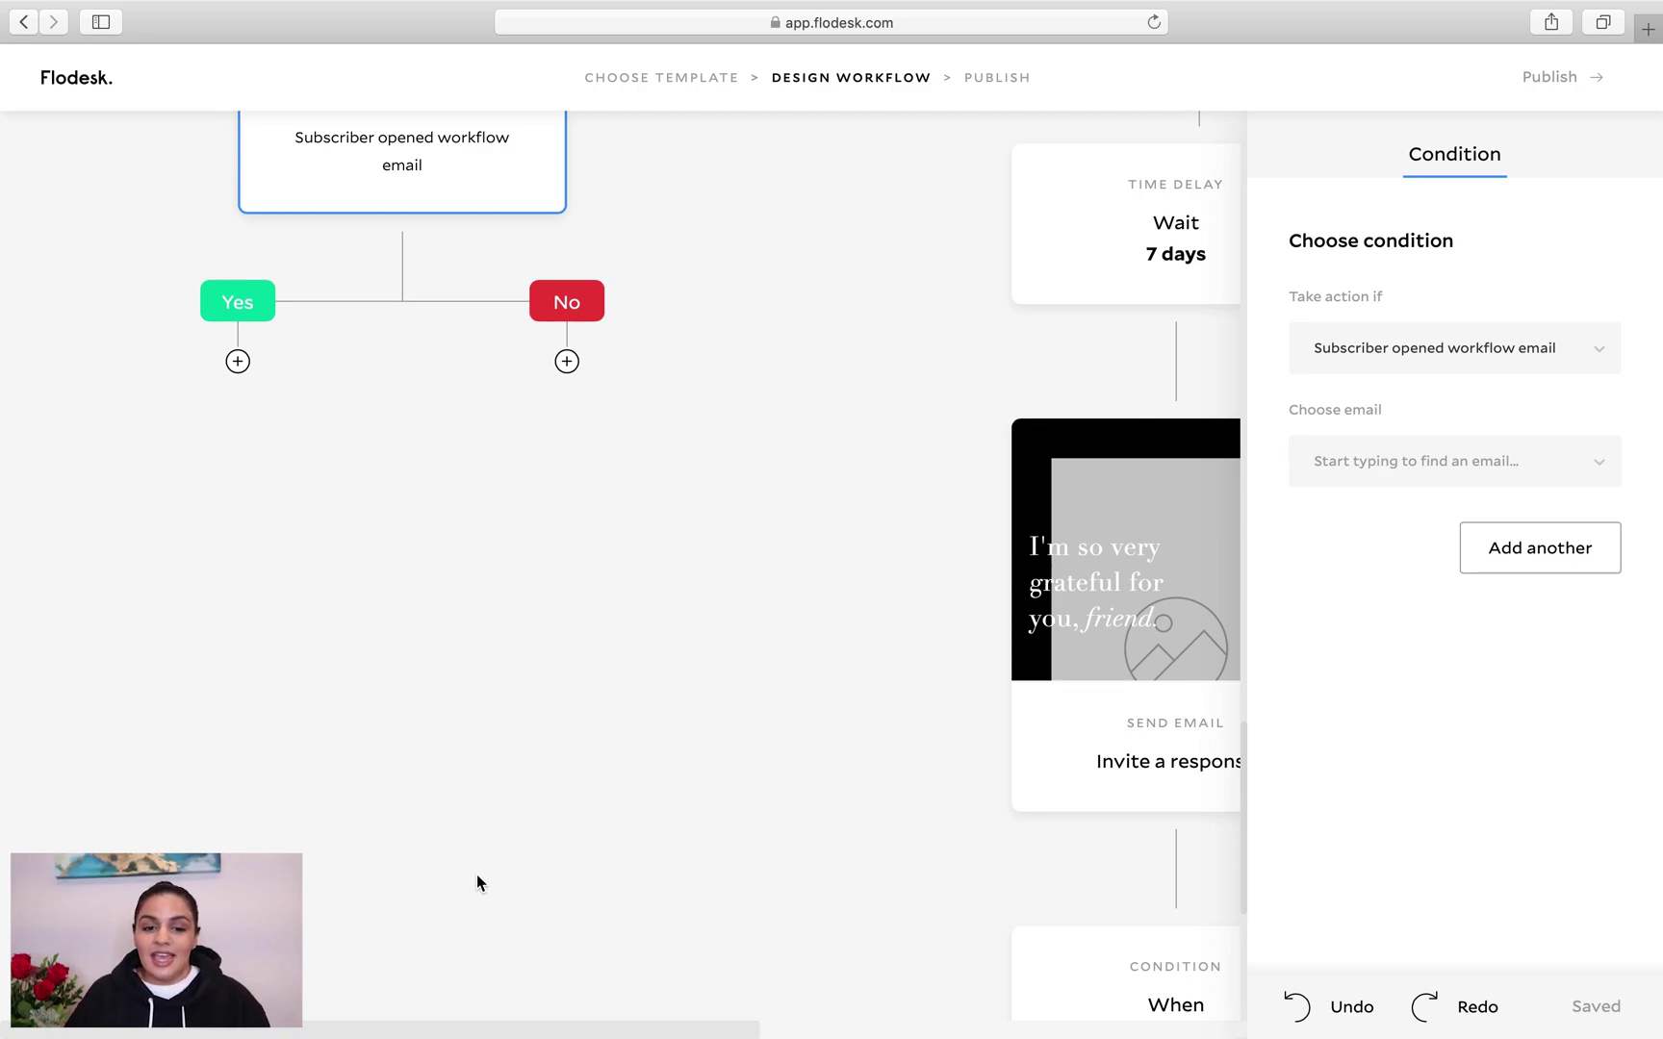
pyautogui.scroll(-5, 478, 878)
pyautogui.scroll(-2, 482, 881)
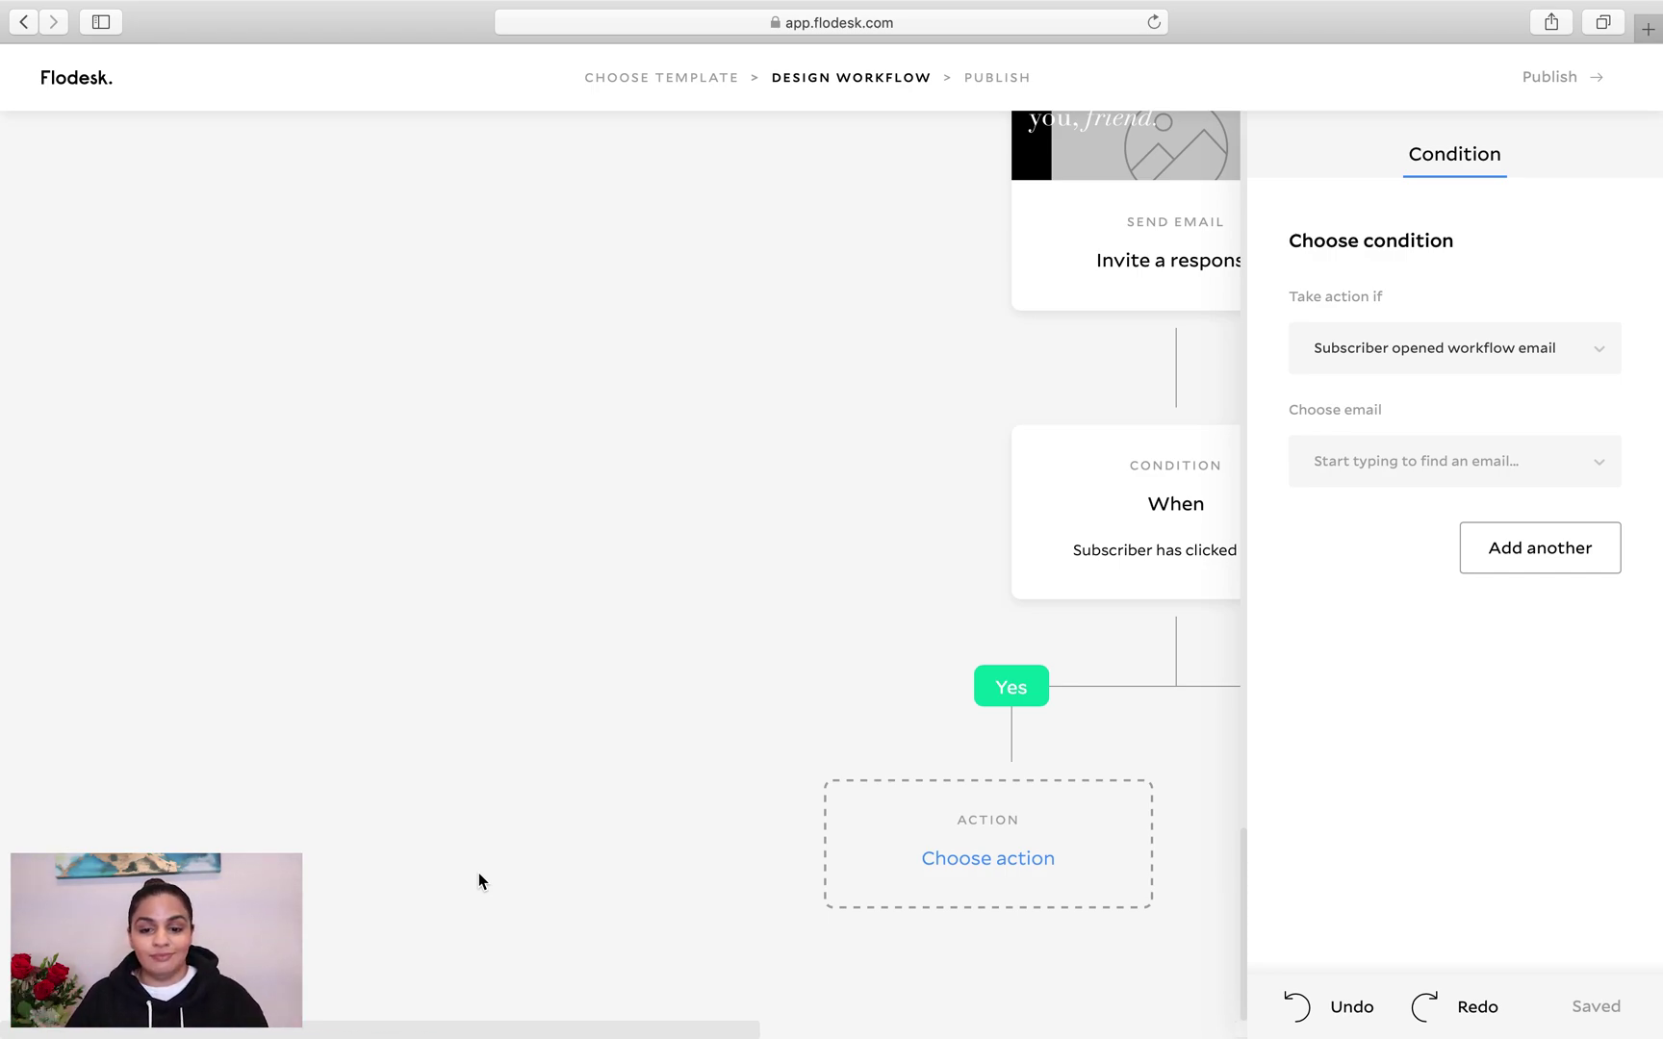
pyautogui.scroll(15, 479, 873)
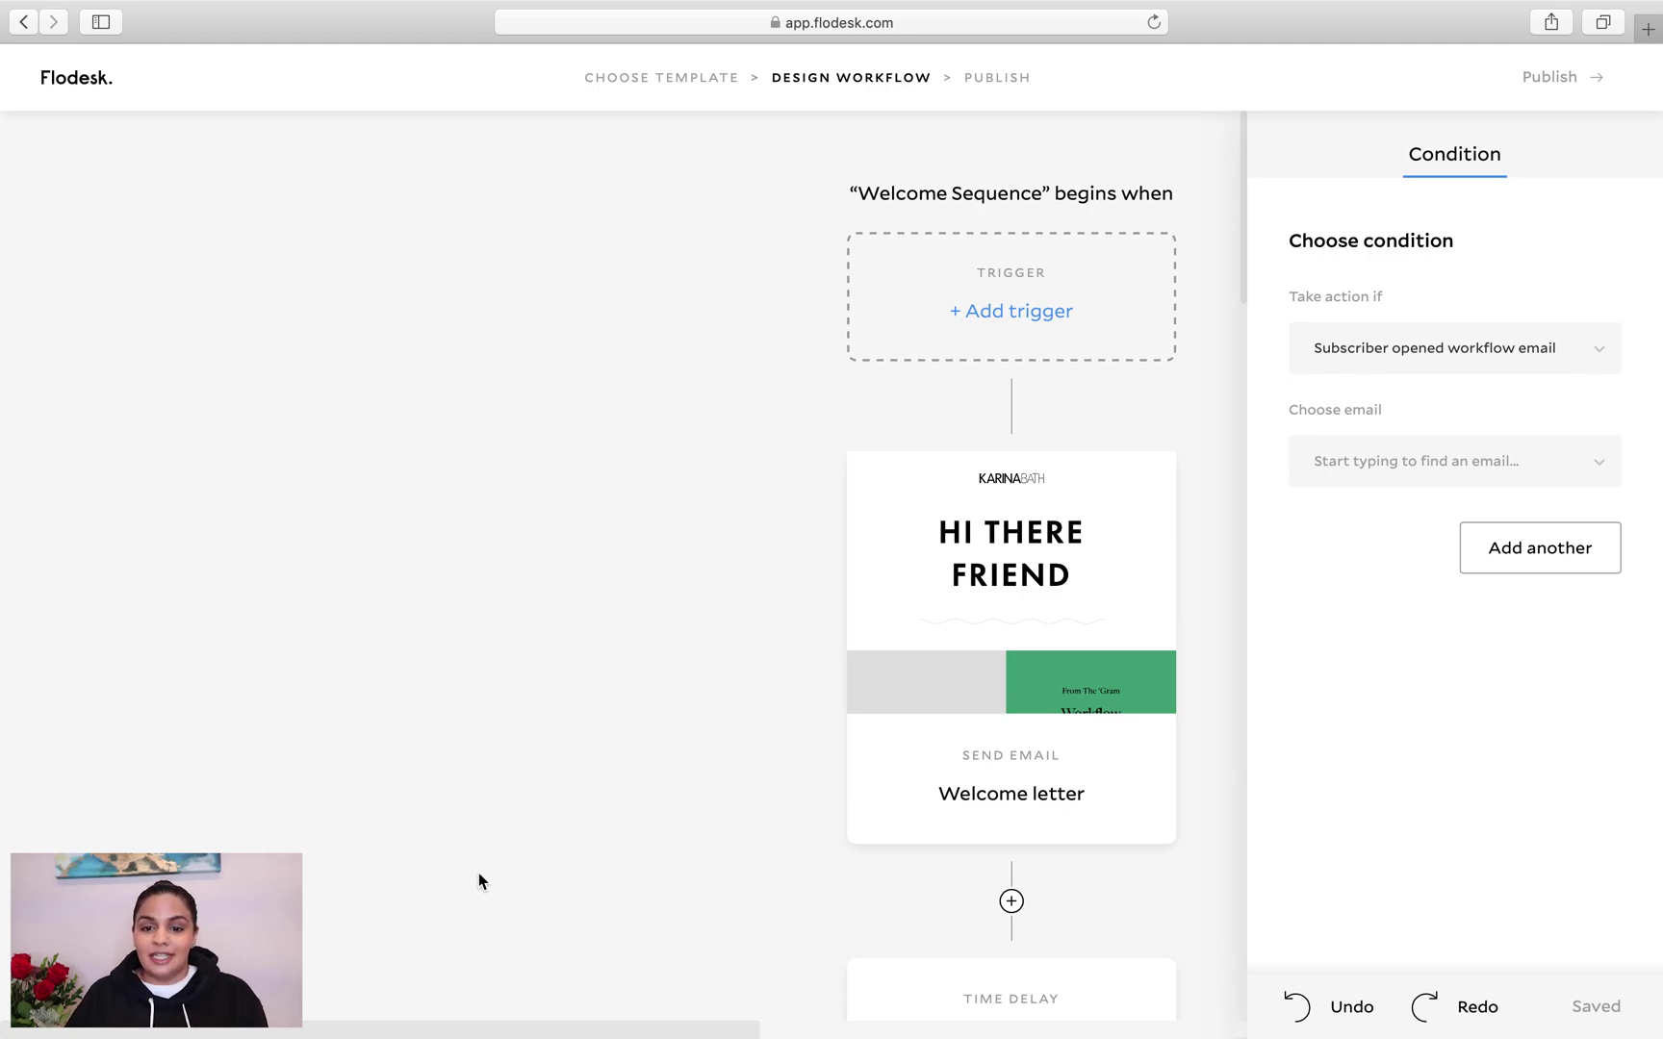
pyautogui.hscroll(3, 478, 873)
pyautogui.hscroll(5, 478, 873)
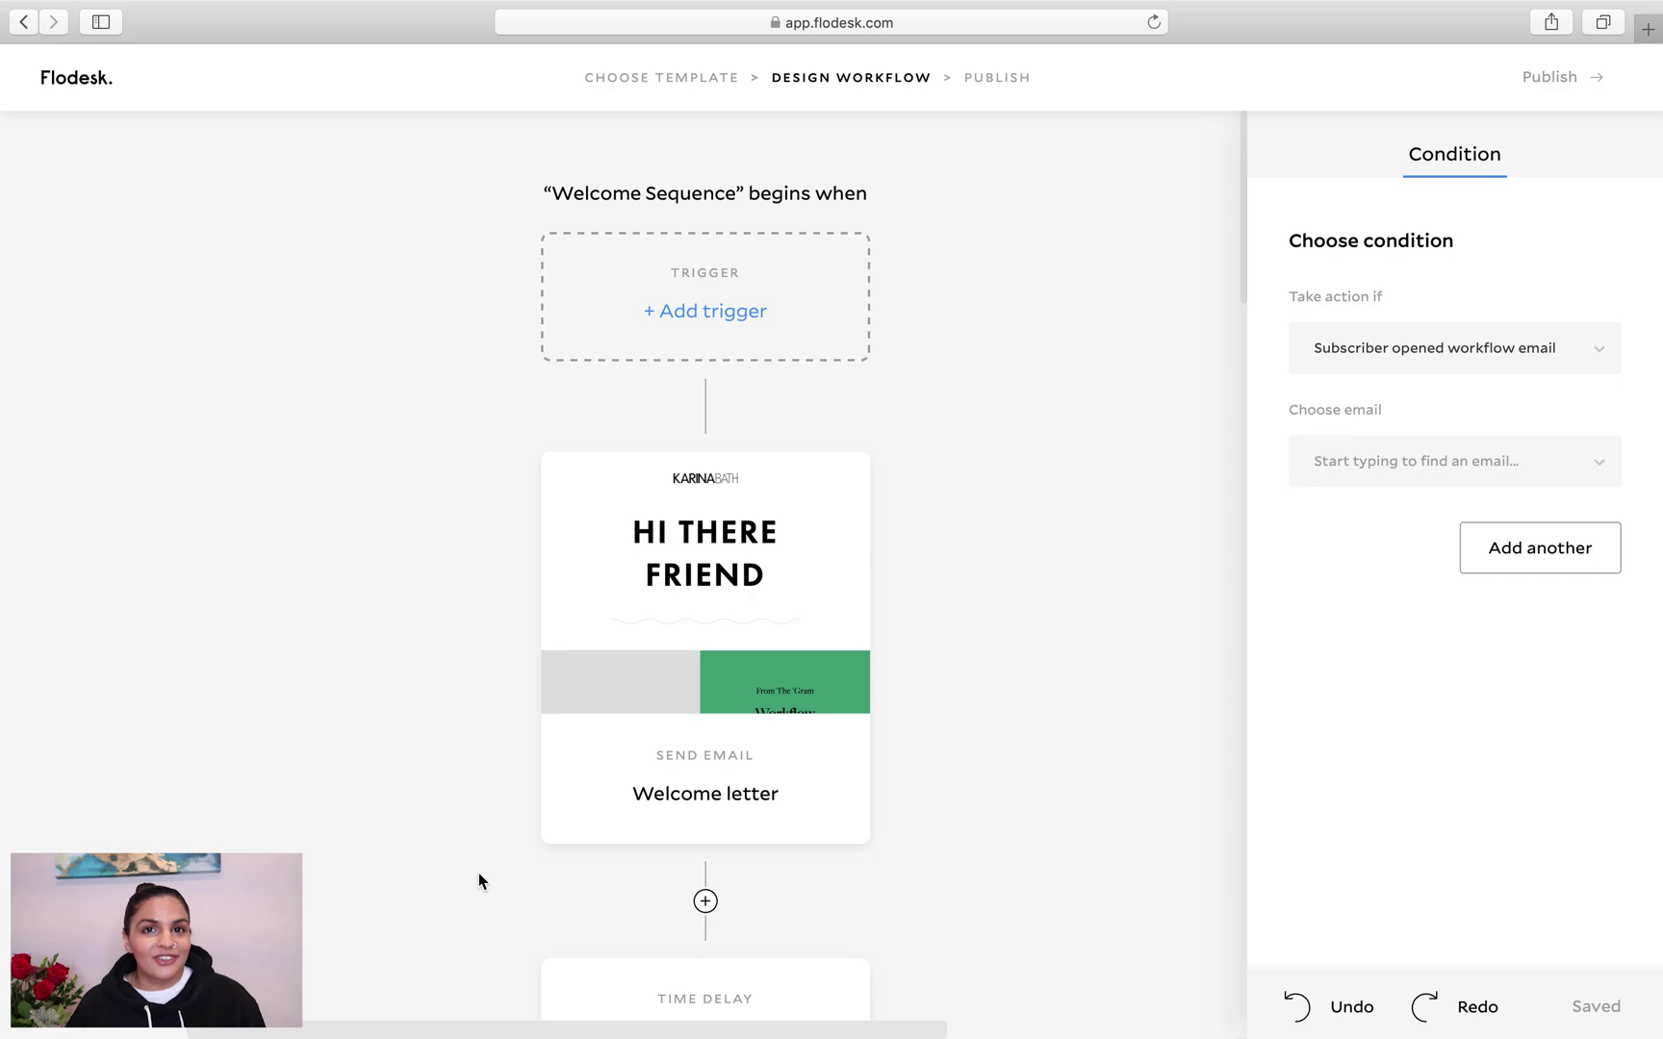
pyautogui.scroll(-5, 479, 874)
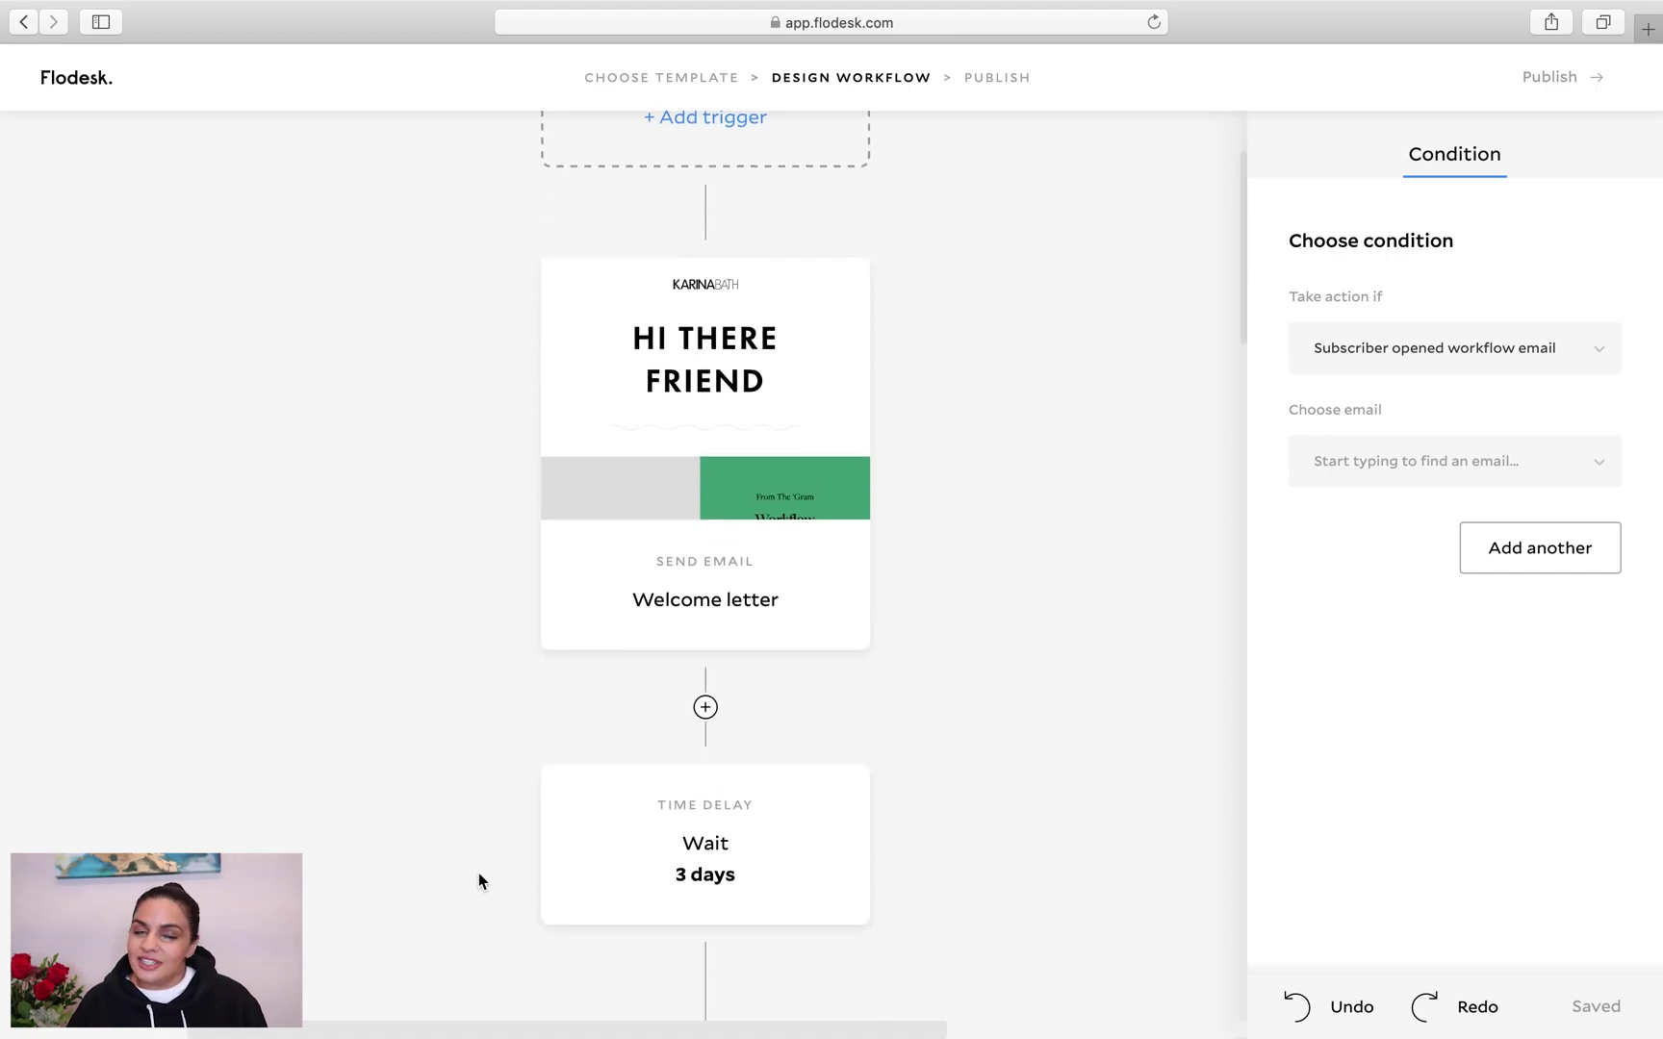
pyautogui.scroll(-10, 478, 872)
pyautogui.hscroll(1, 478, 873)
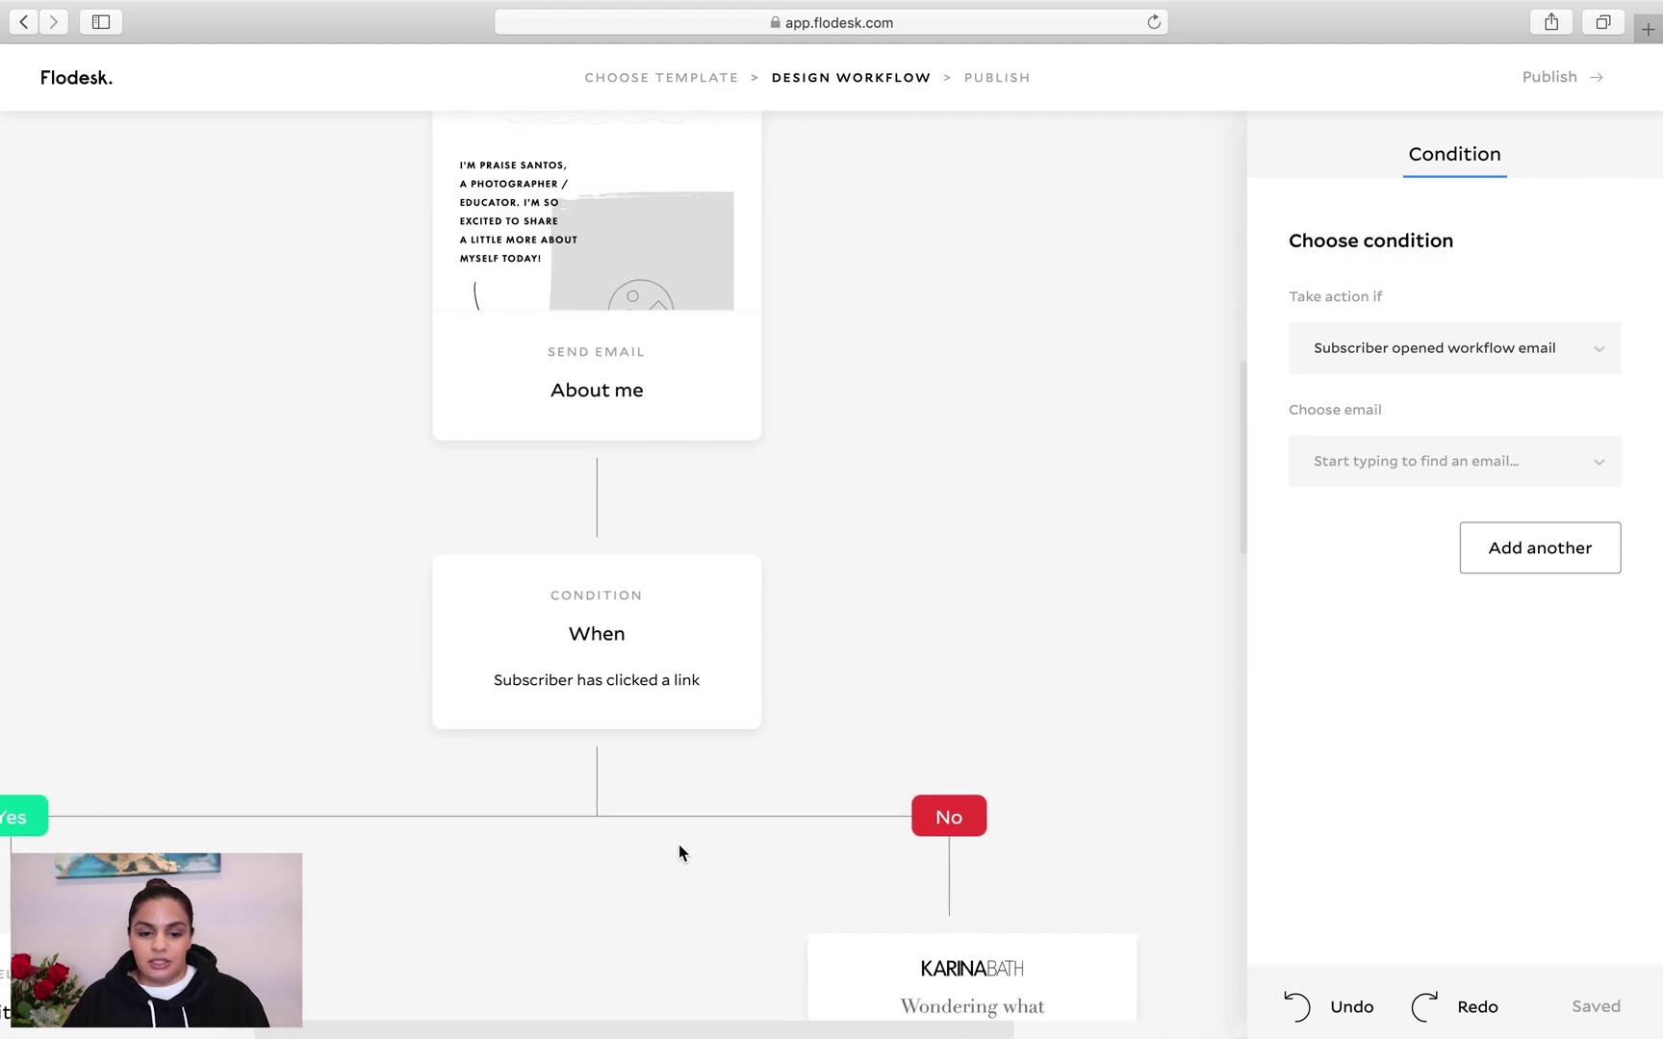
pyautogui.hscroll(-4, 683, 857)
pyautogui.scroll(-5, 424, 880)
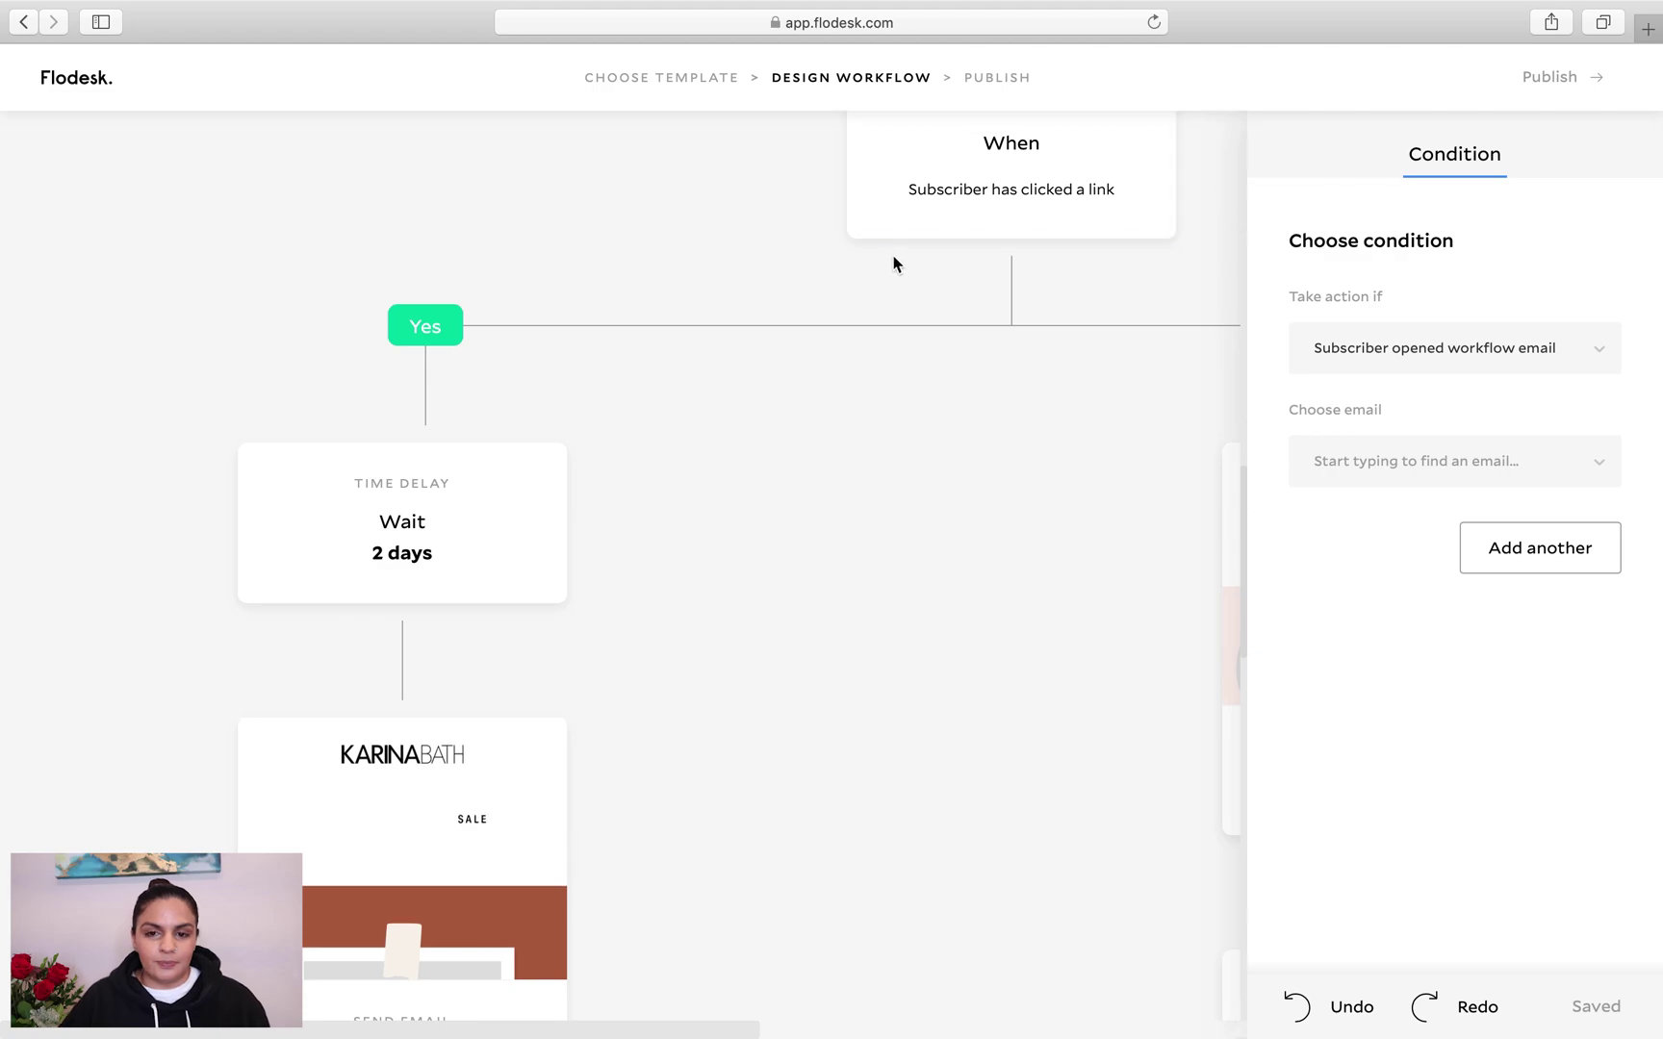
pyautogui.scroll(3, 891, 260)
pyautogui.scroll(1, 813, 344)
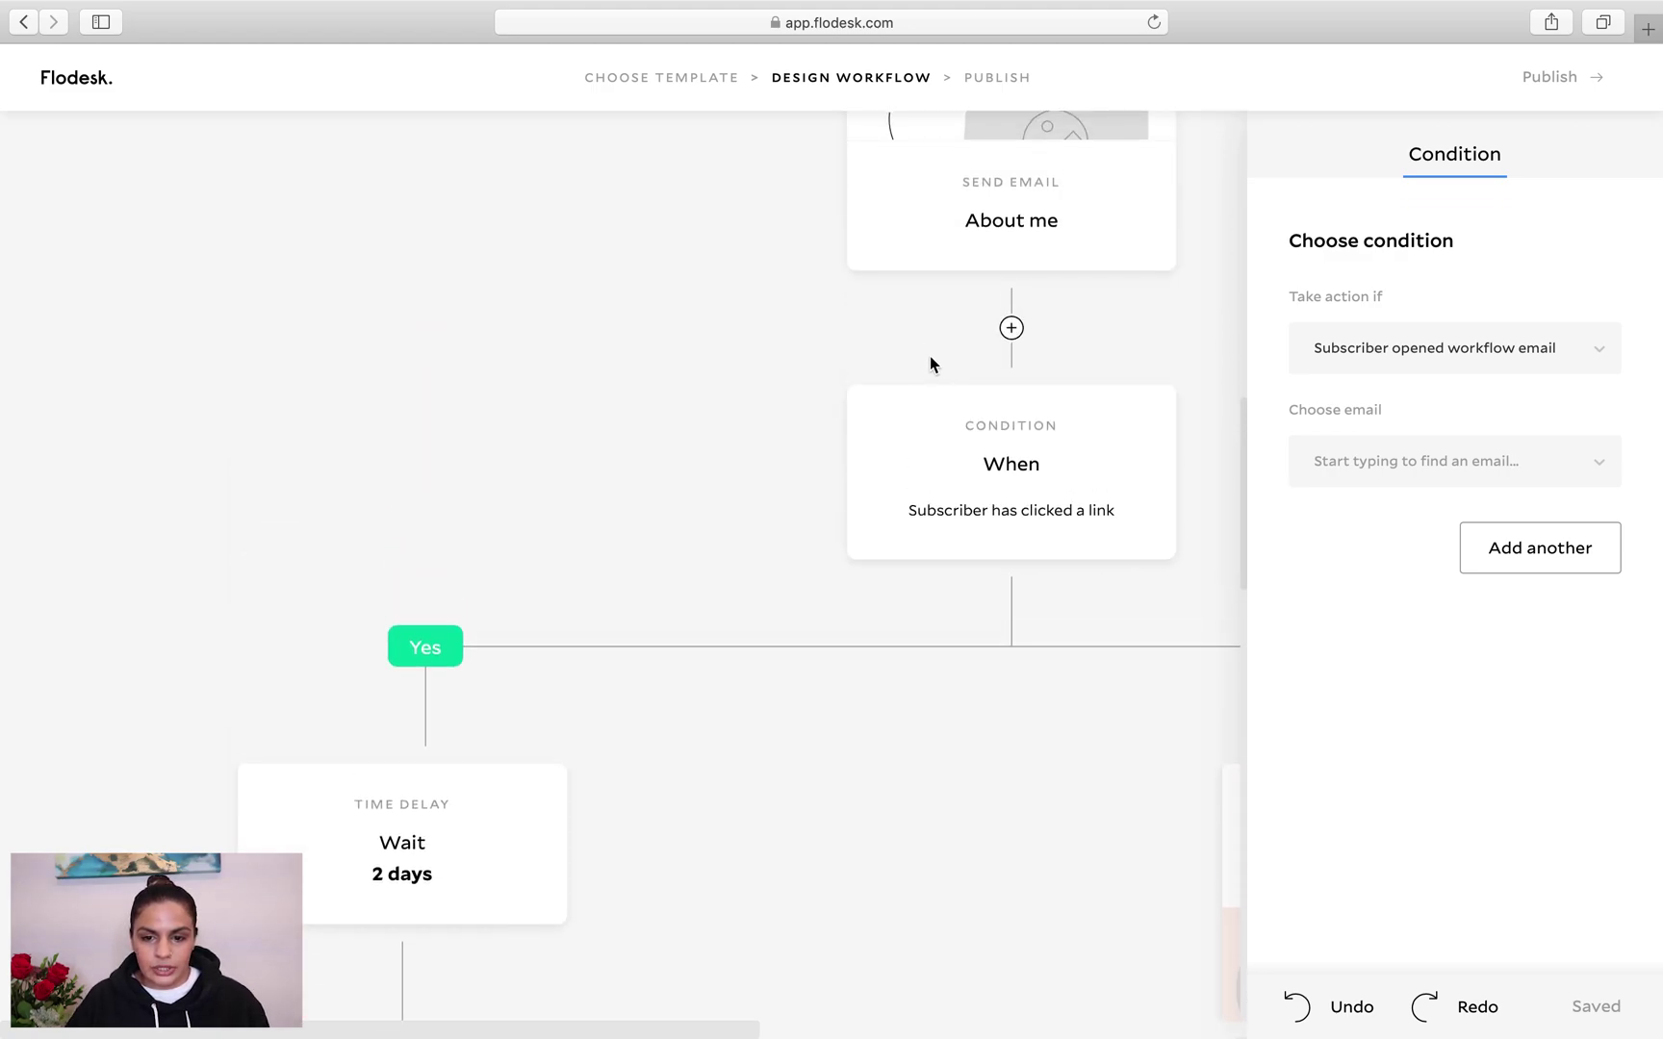
# Insert an email step on the Yes branch of the clicked-link condition, above the 2-day delay
pyautogui.scroll(-3, 431, 722)
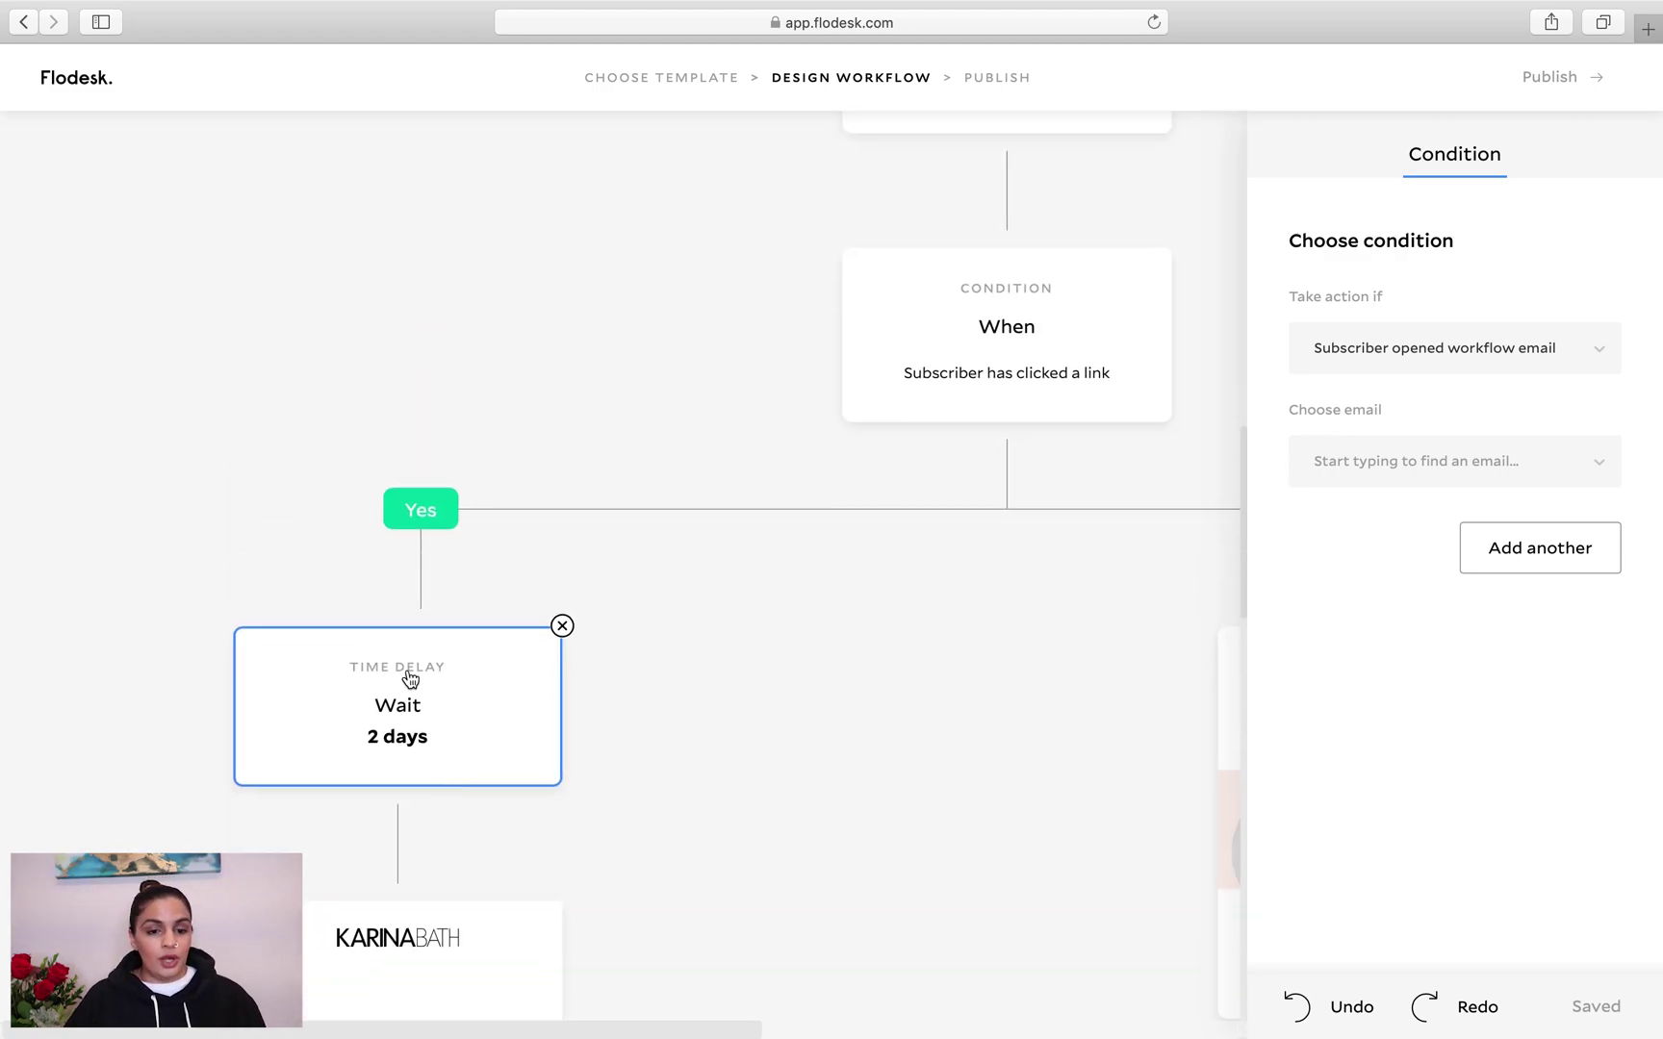
pyautogui.click(424, 572)
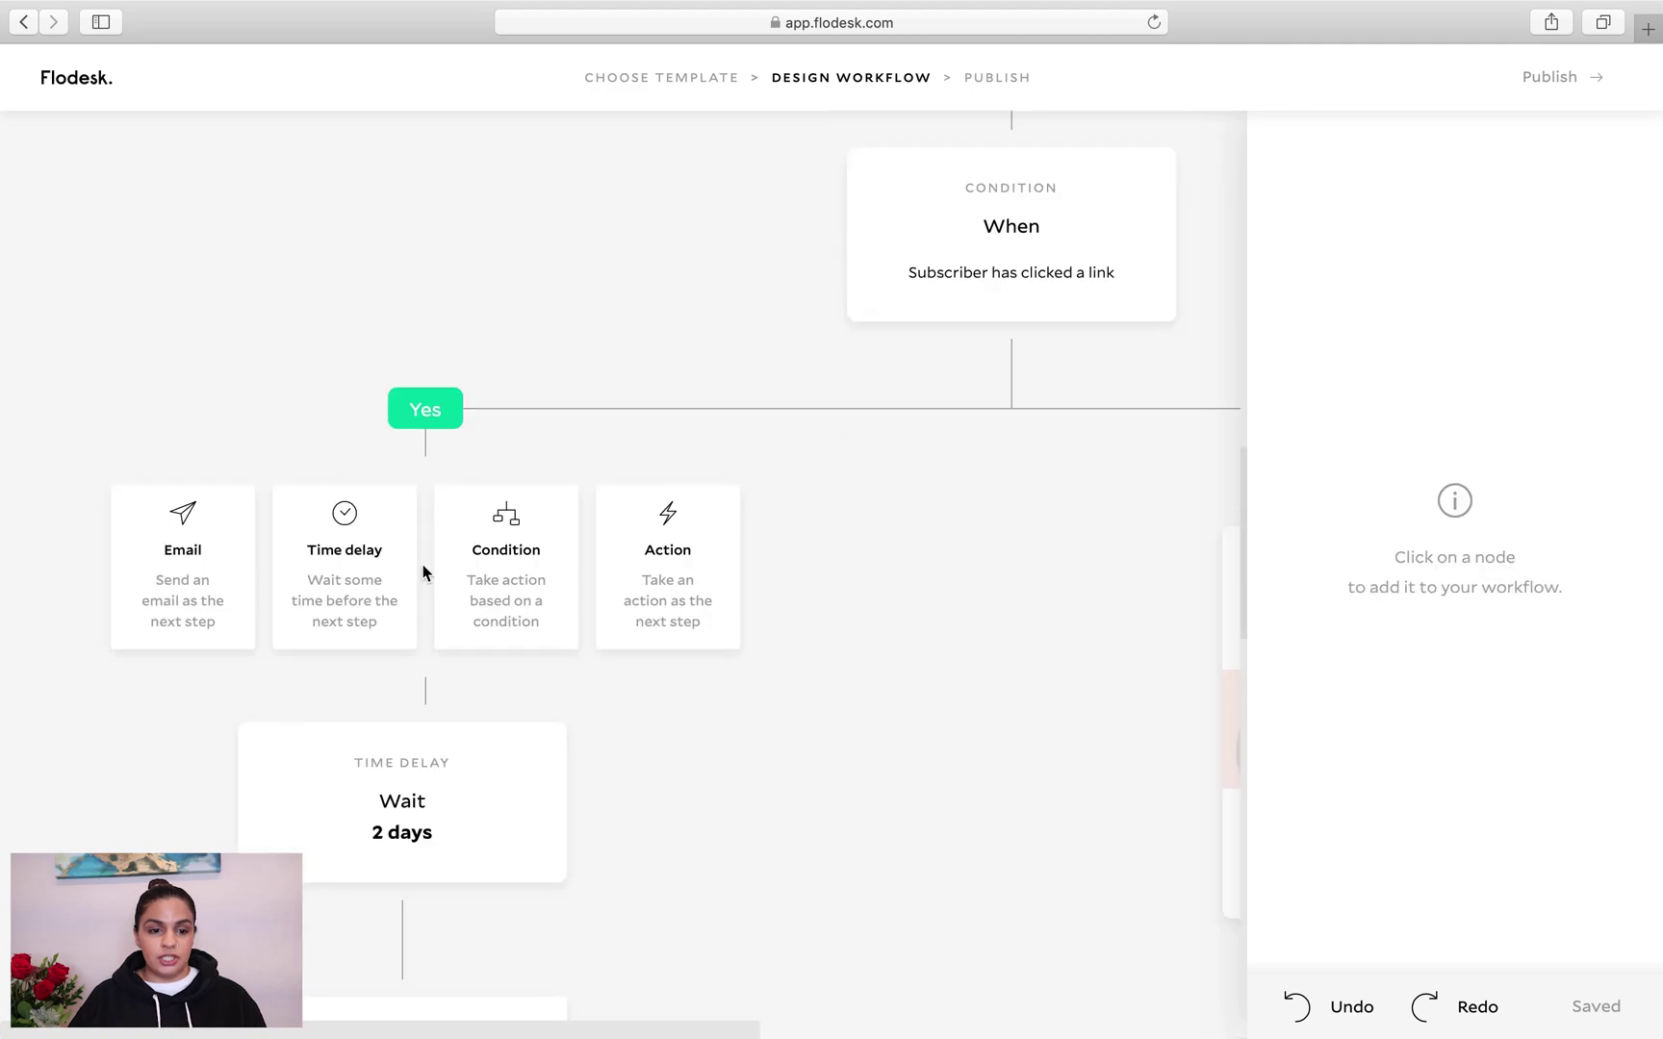
pyautogui.click(199, 558)
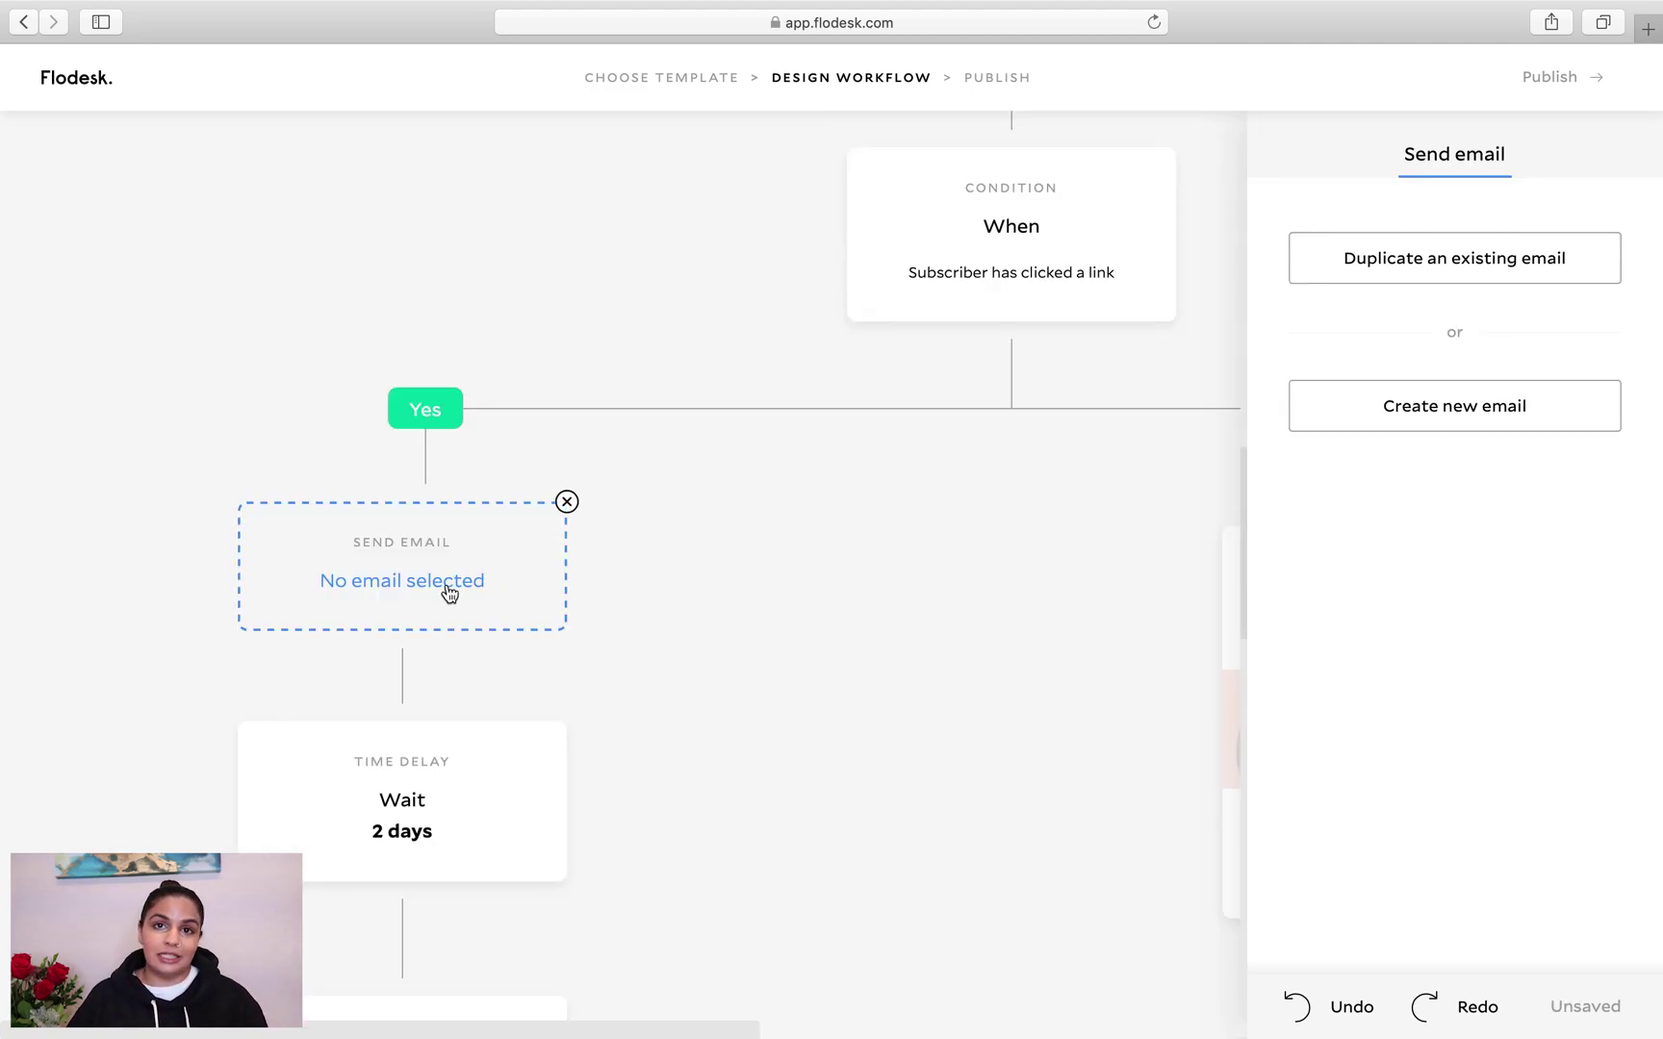